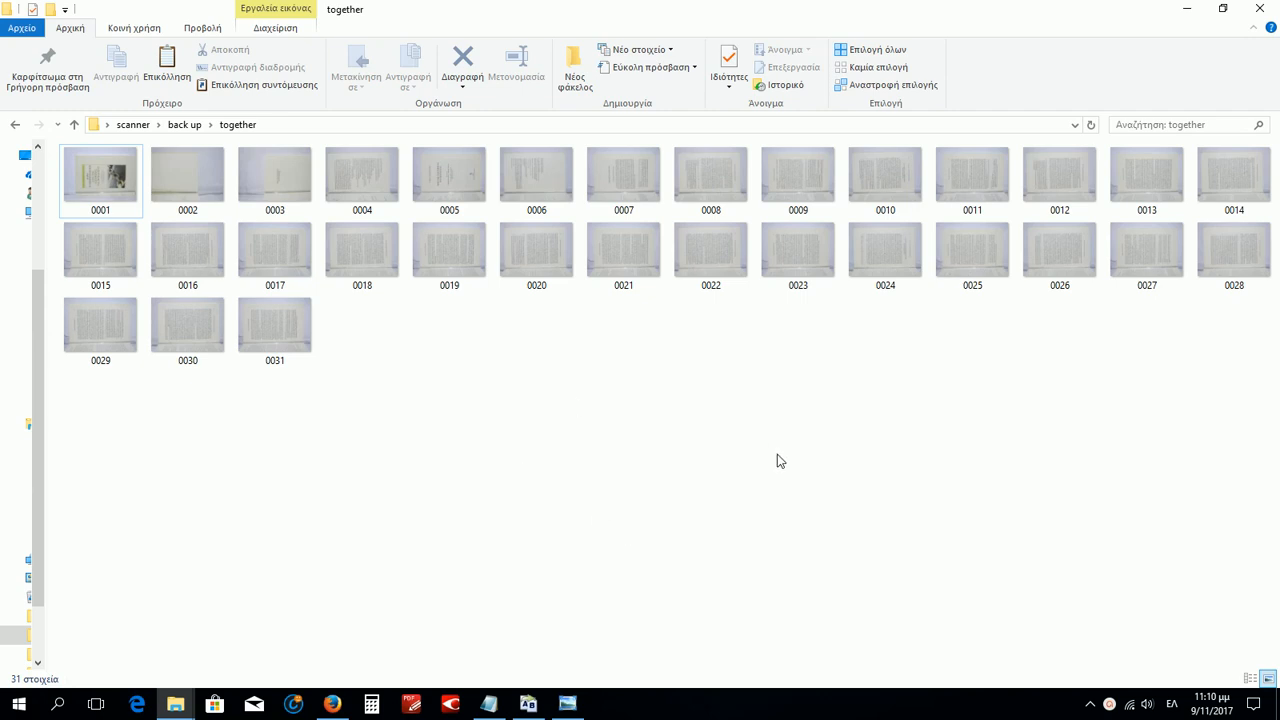
Launch ABBYY FineReader and load all page images 0001 to 0031 from the together folder into it
left_click(450, 704)
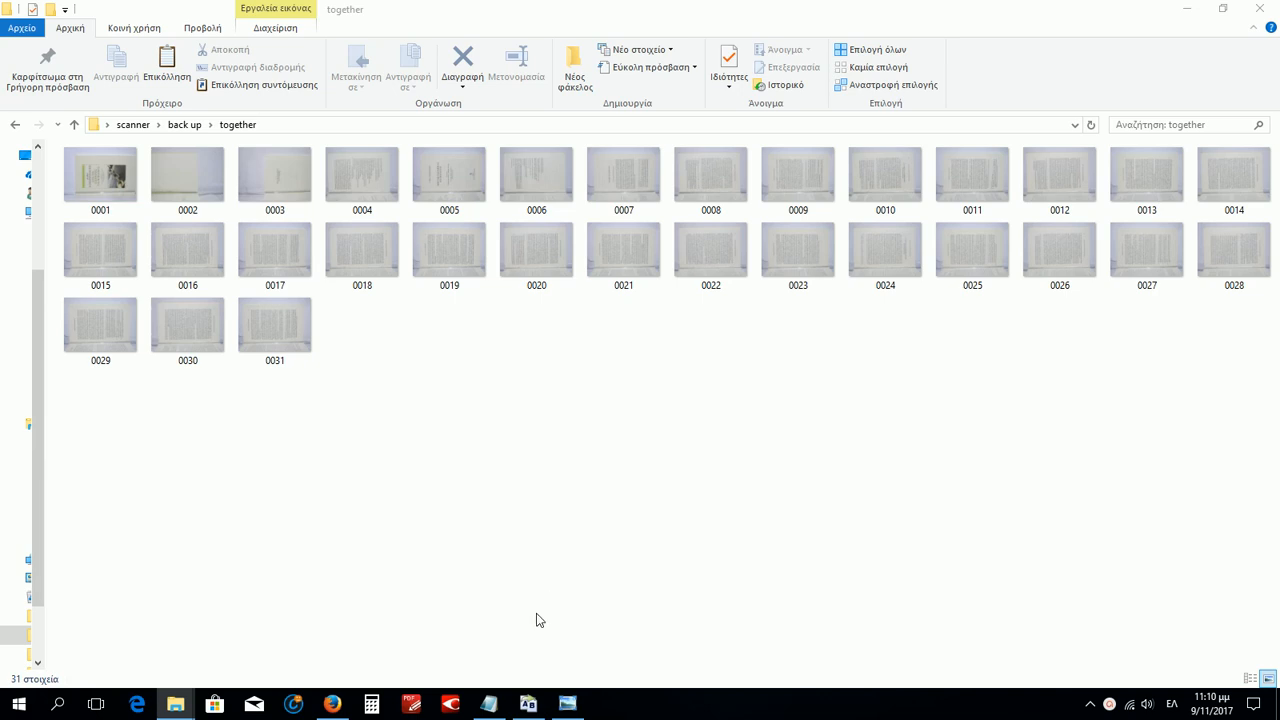
left_click(452, 704)
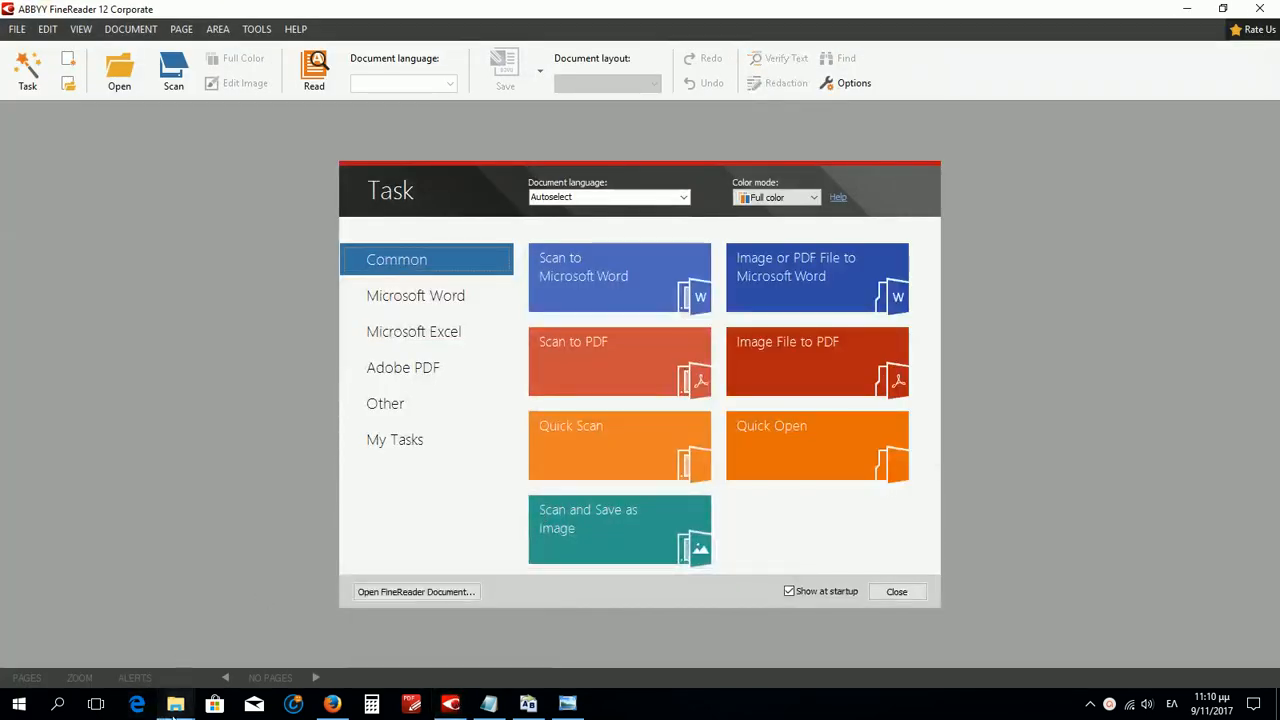
mouse_move(175, 706)
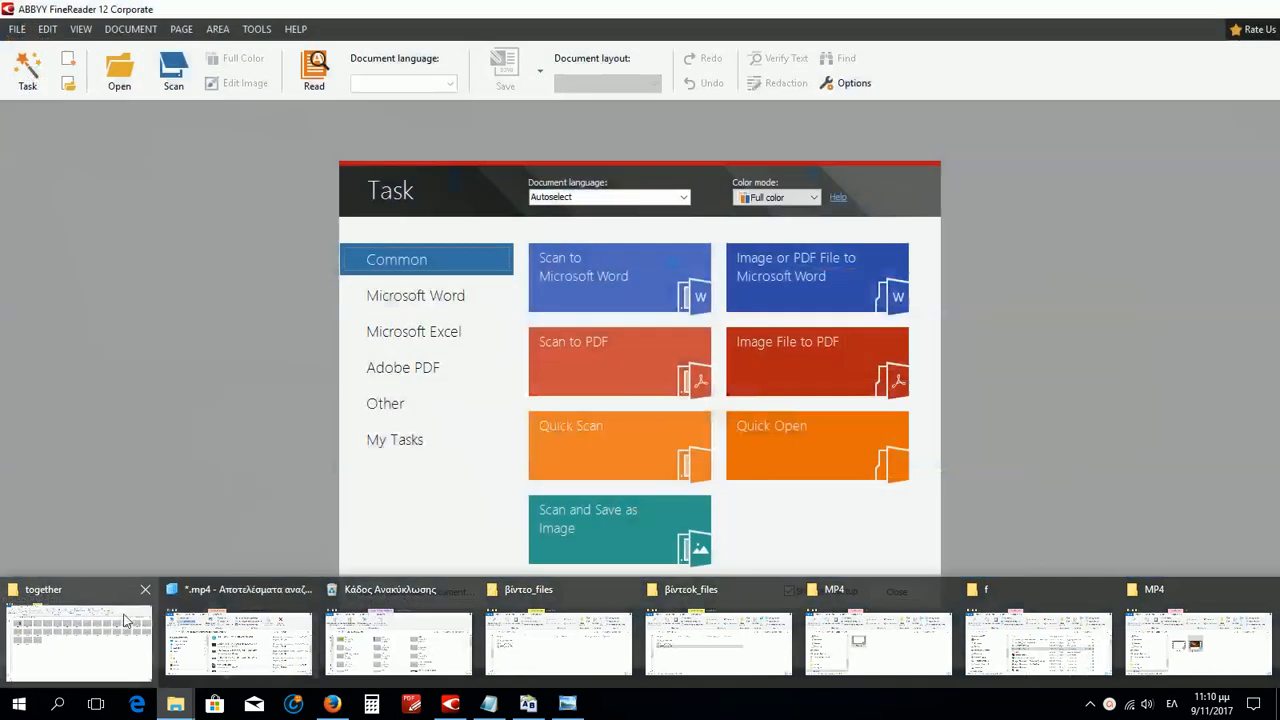
left_click(125, 605)
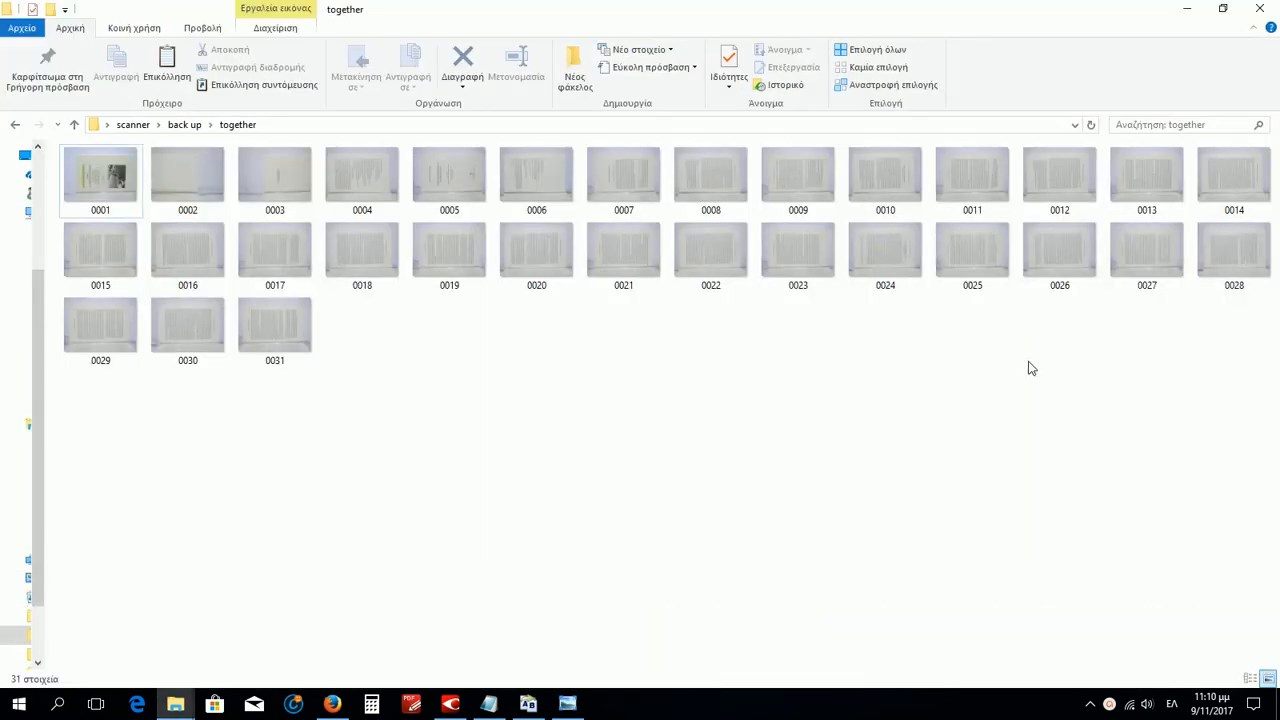
left_click_drag(1238, 326, 126, 168)
left_click_drag(452, 258, 297, 535)
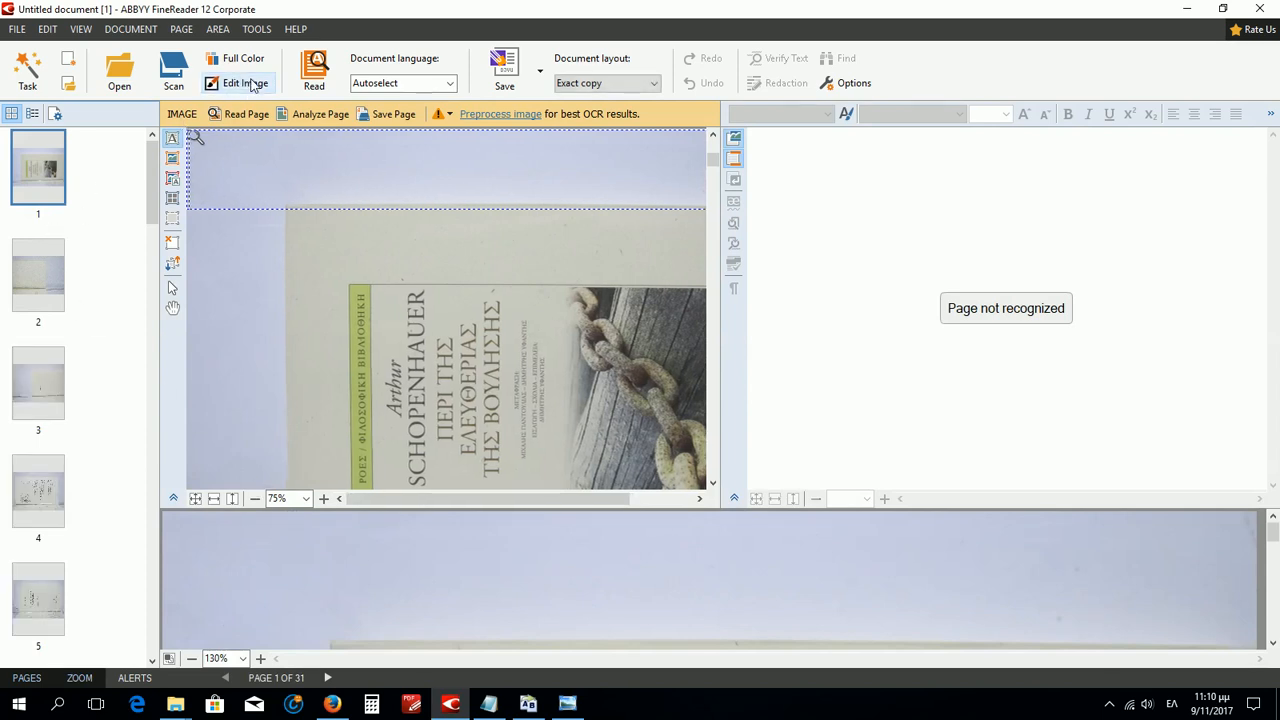
Open the image editor and look through pages 10, 9 and 11 of the document
left_click(245, 84)
left_click_drag(153, 200, 157, 294)
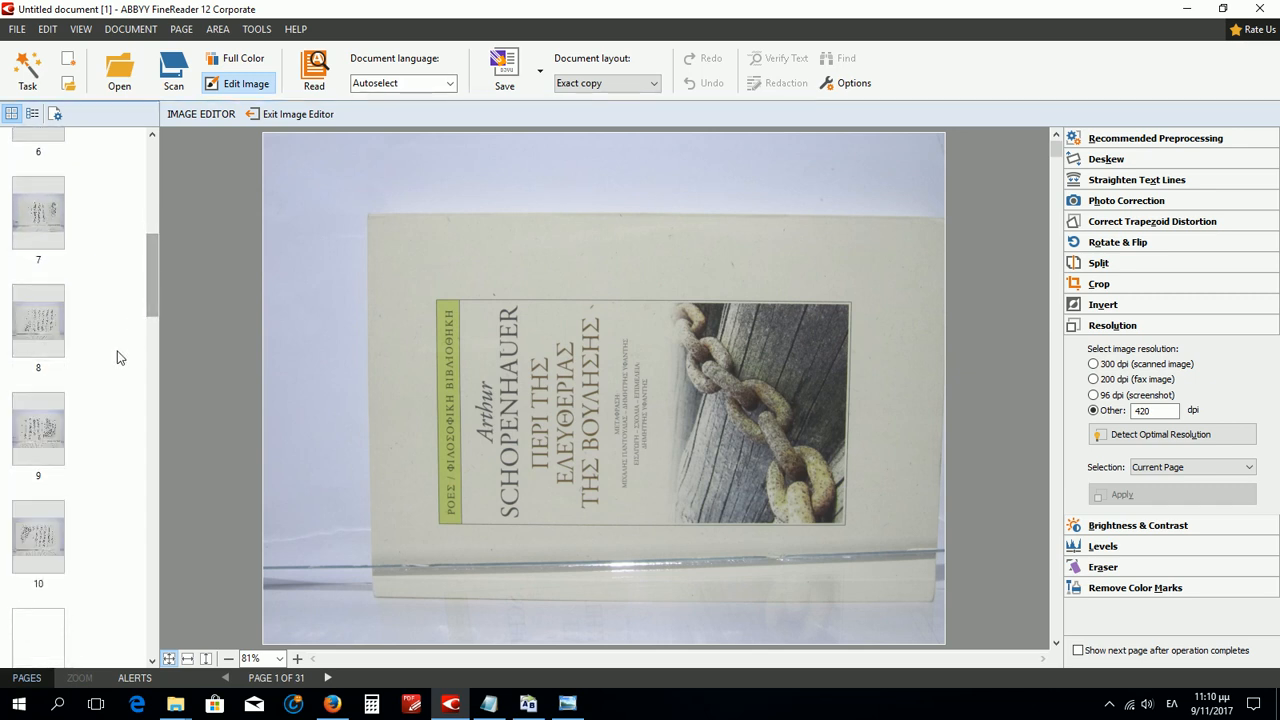
scroll(117, 352, "down", 3)
left_click(52, 467)
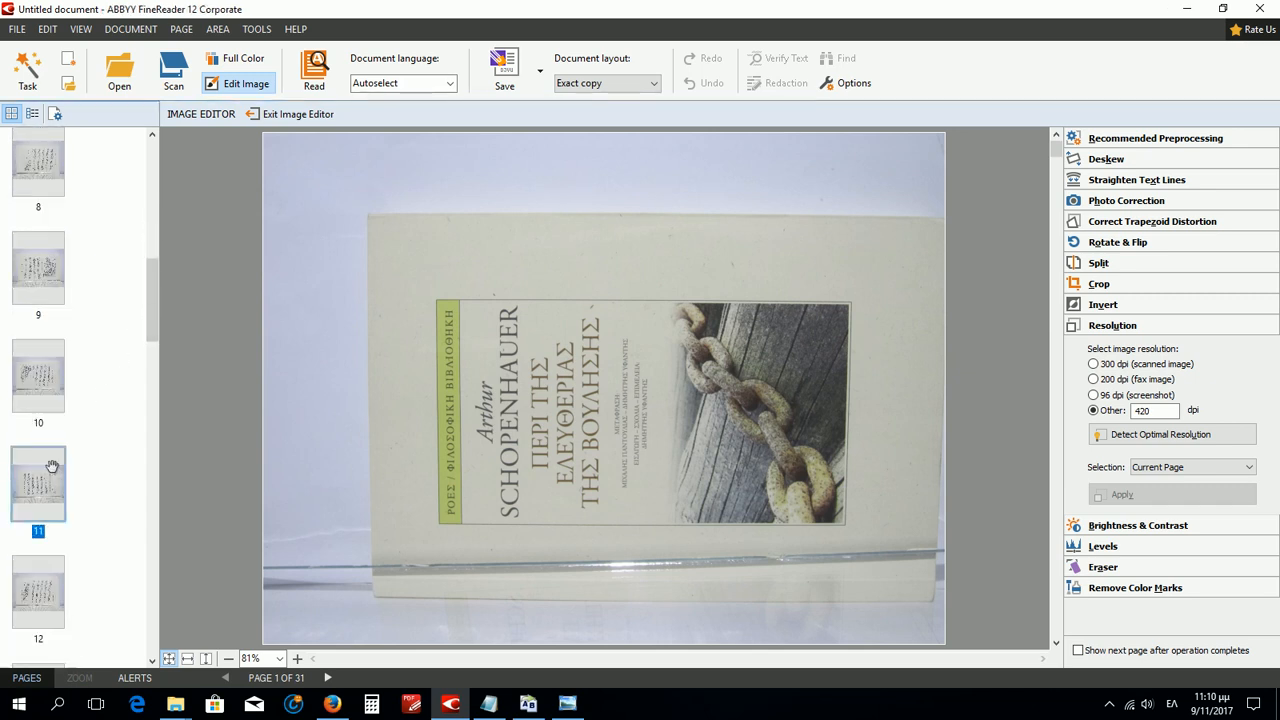
left_click(50, 368)
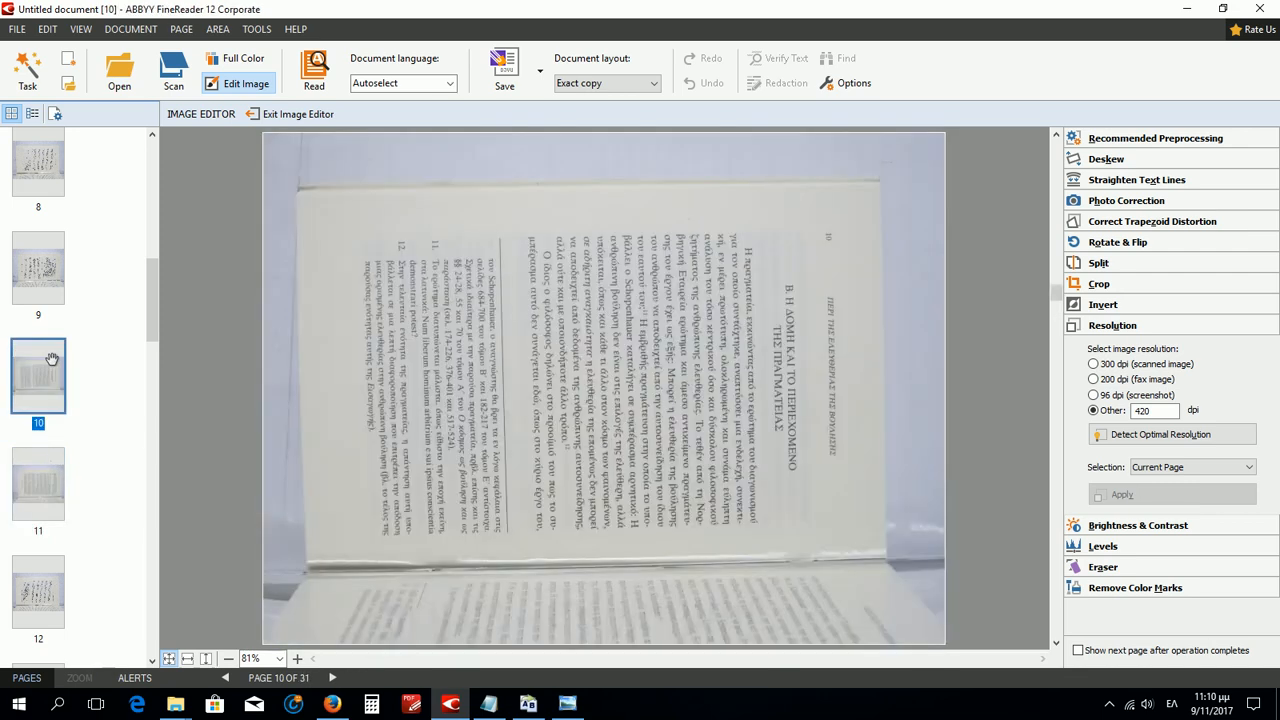
left_click(55, 275)
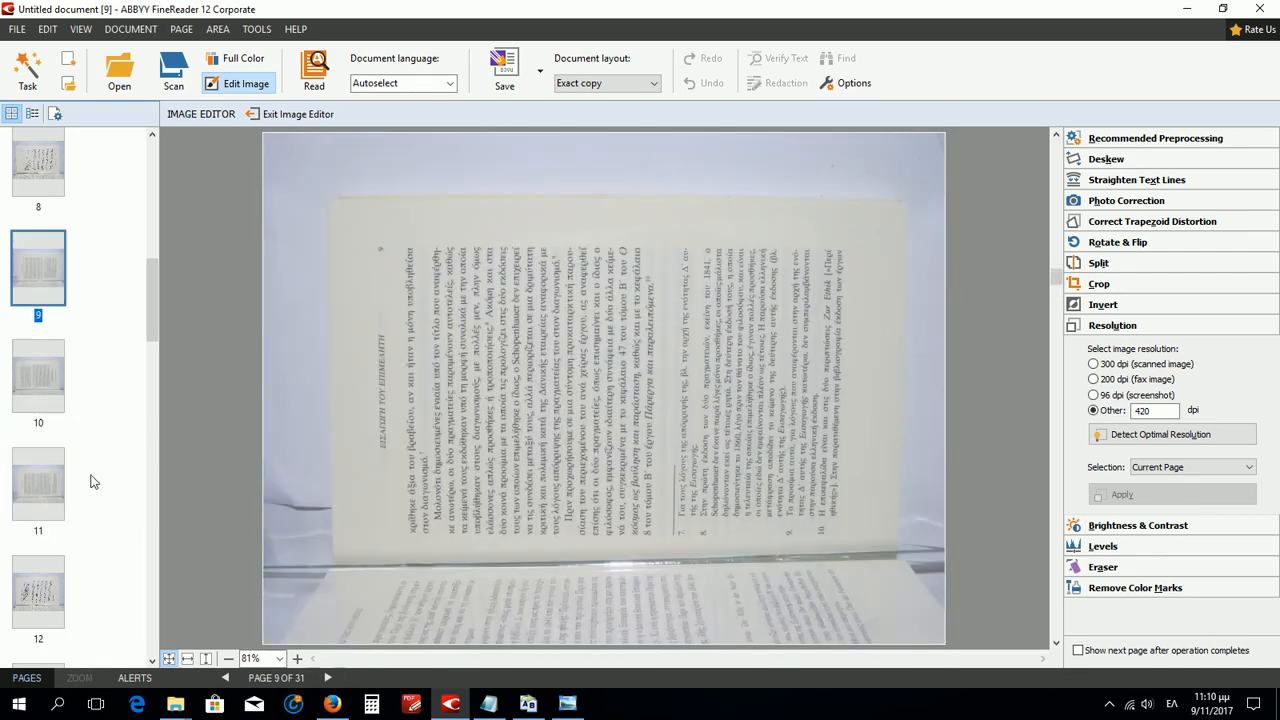
left_click(53, 516)
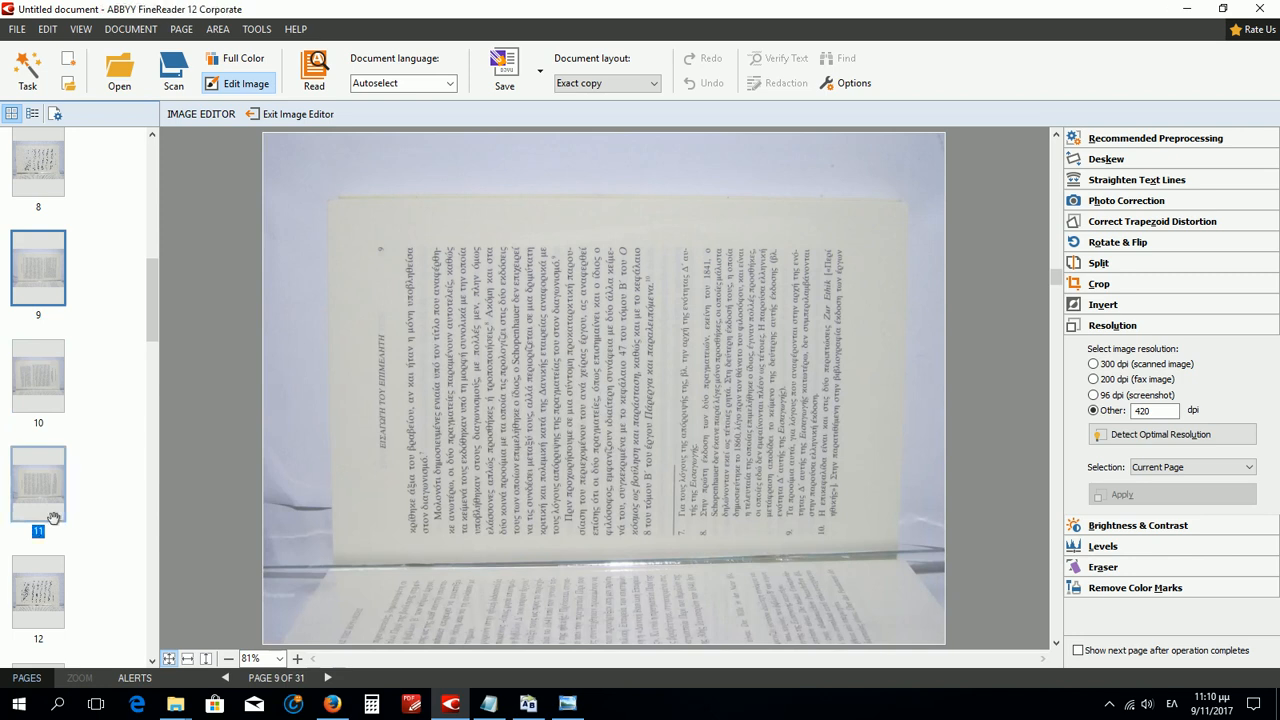
Delete pages 12 to 31 from the document, keeping only the first 11 pages
scroll(95, 516, "down", 3)
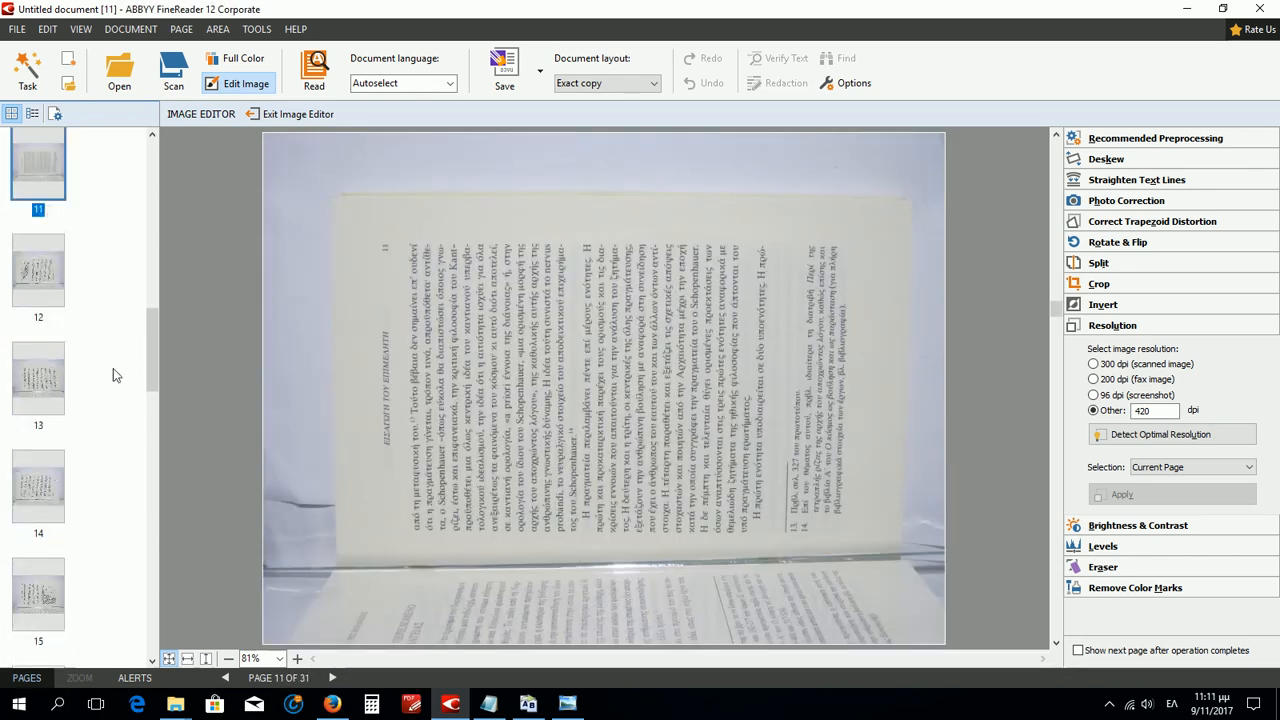
left_click(55, 316)
left_click_drag(52, 316, 8, 714)
key("Delete")
key("Tab")
key("Return")
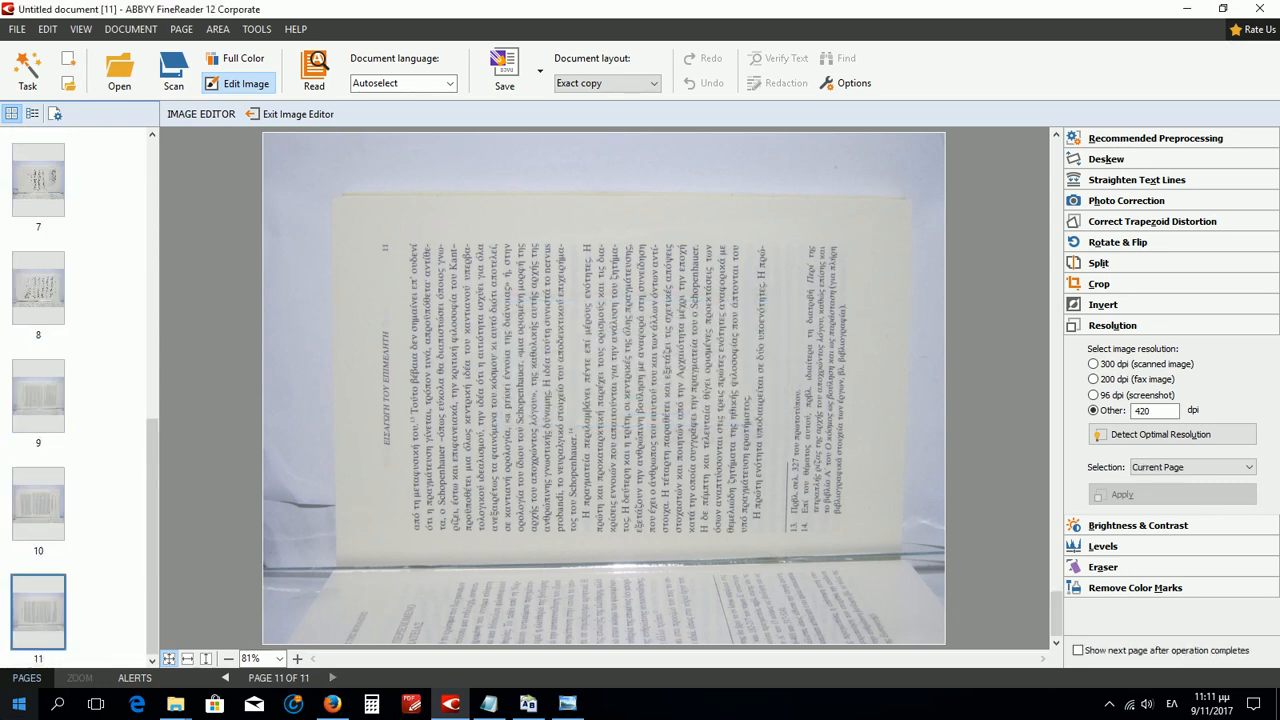
Deskew all pages of the document
left_click_drag(150, 484, 145, 183)
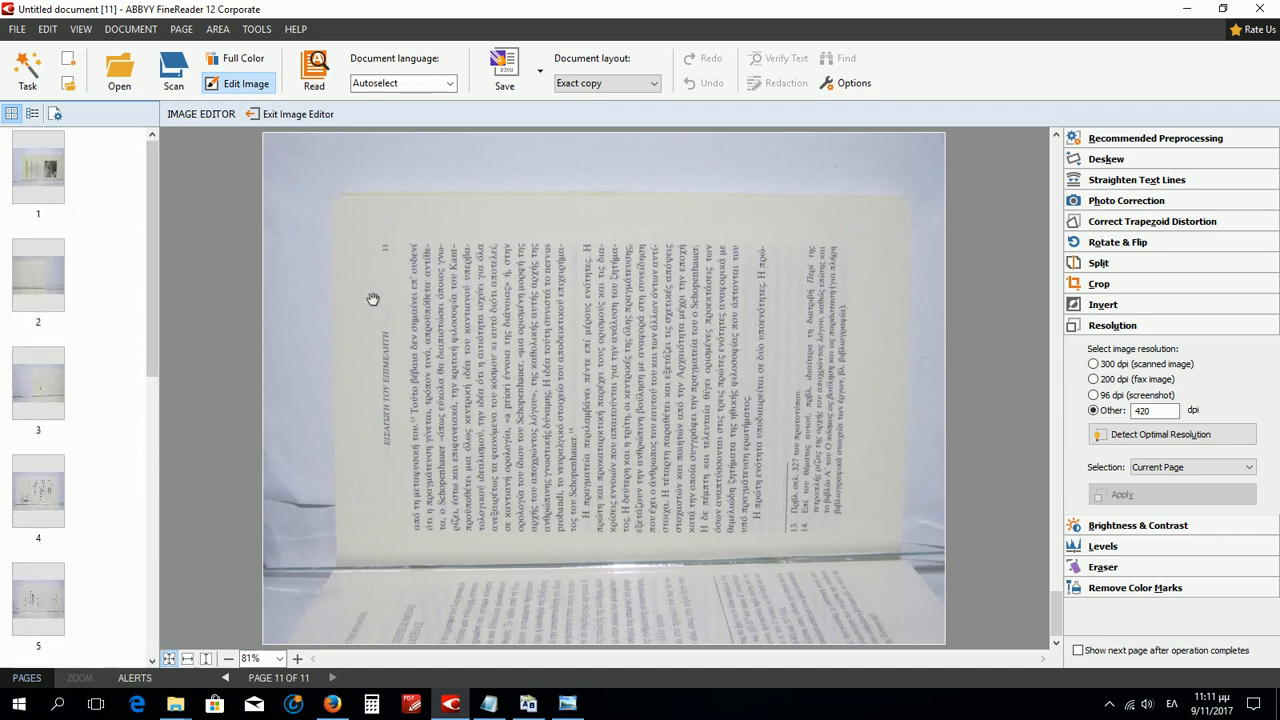
left_click(1100, 163)
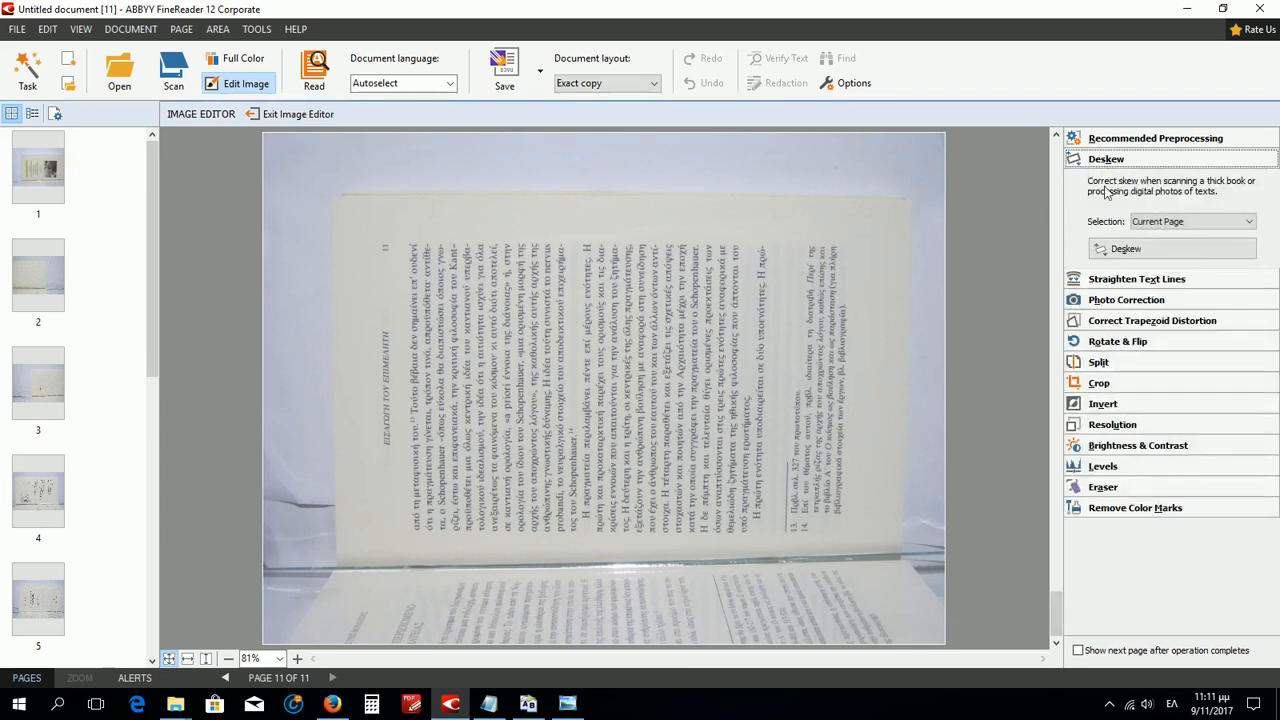
left_click(1217, 210)
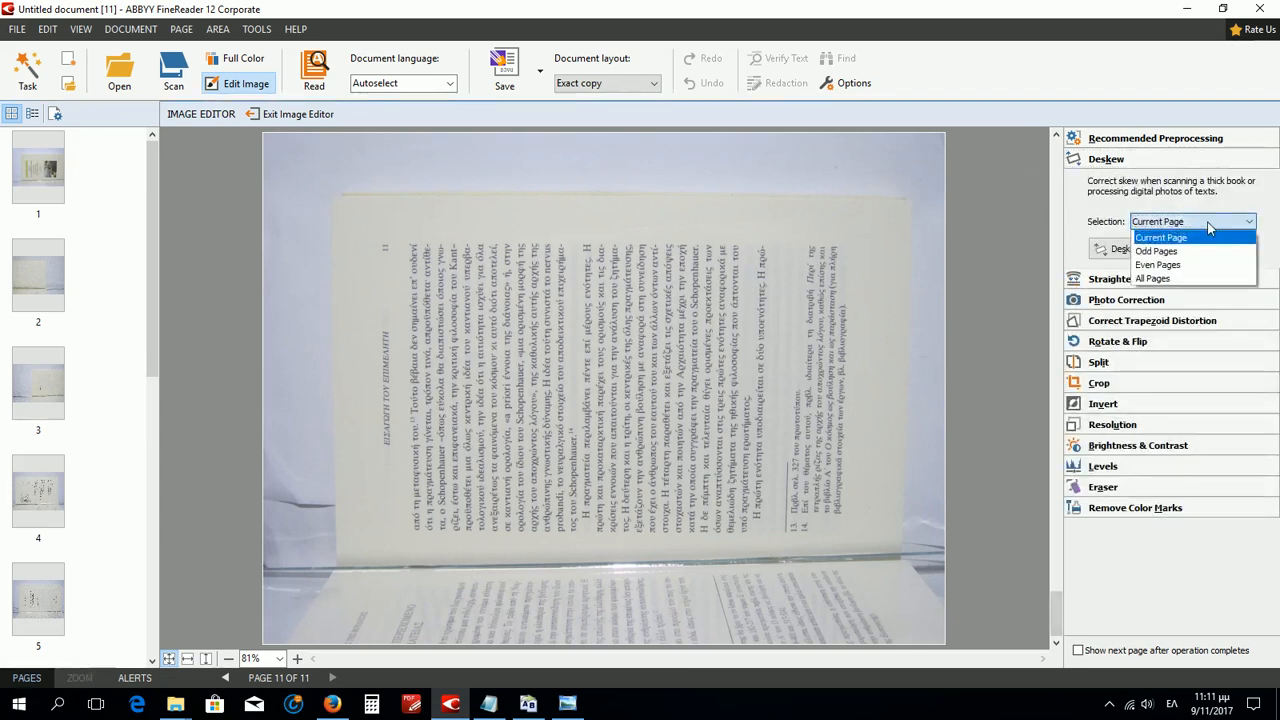
left_click(1150, 277)
left_click(1156, 248)
left_click(720, 414)
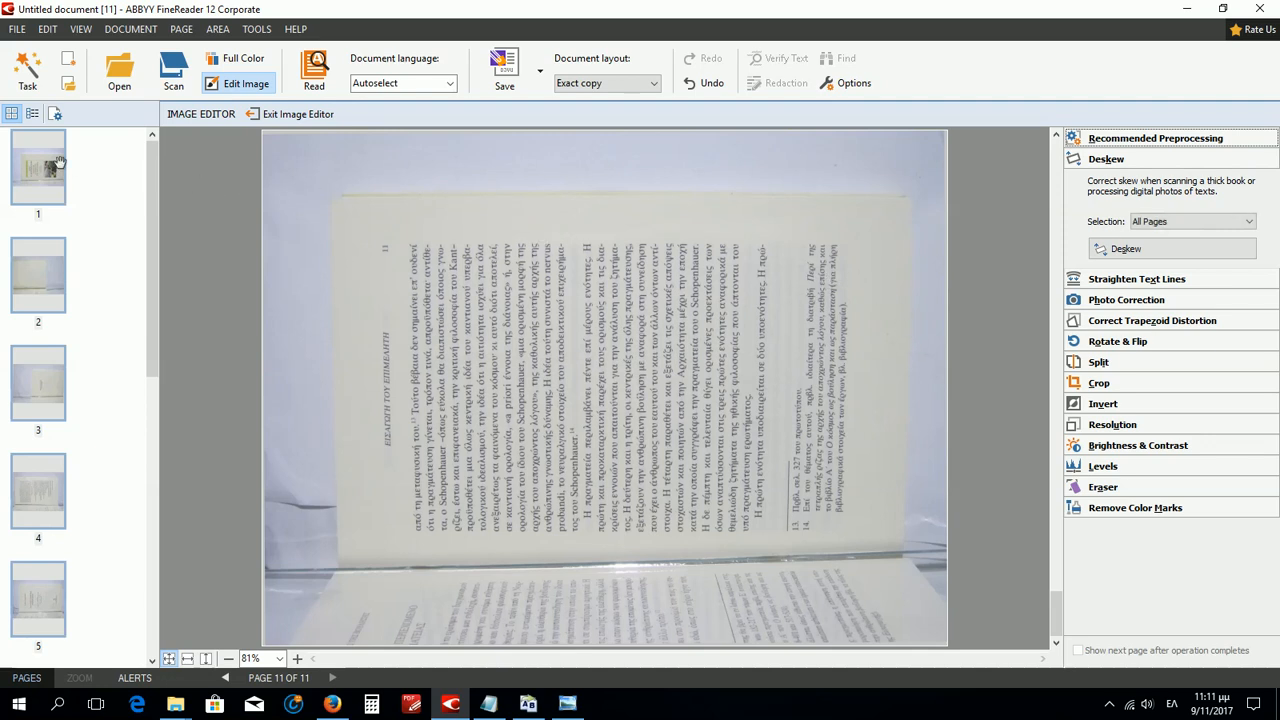
Rotate all odd pages to the right so that the cover and odd-numbered text stand upright
left_click(60, 163)
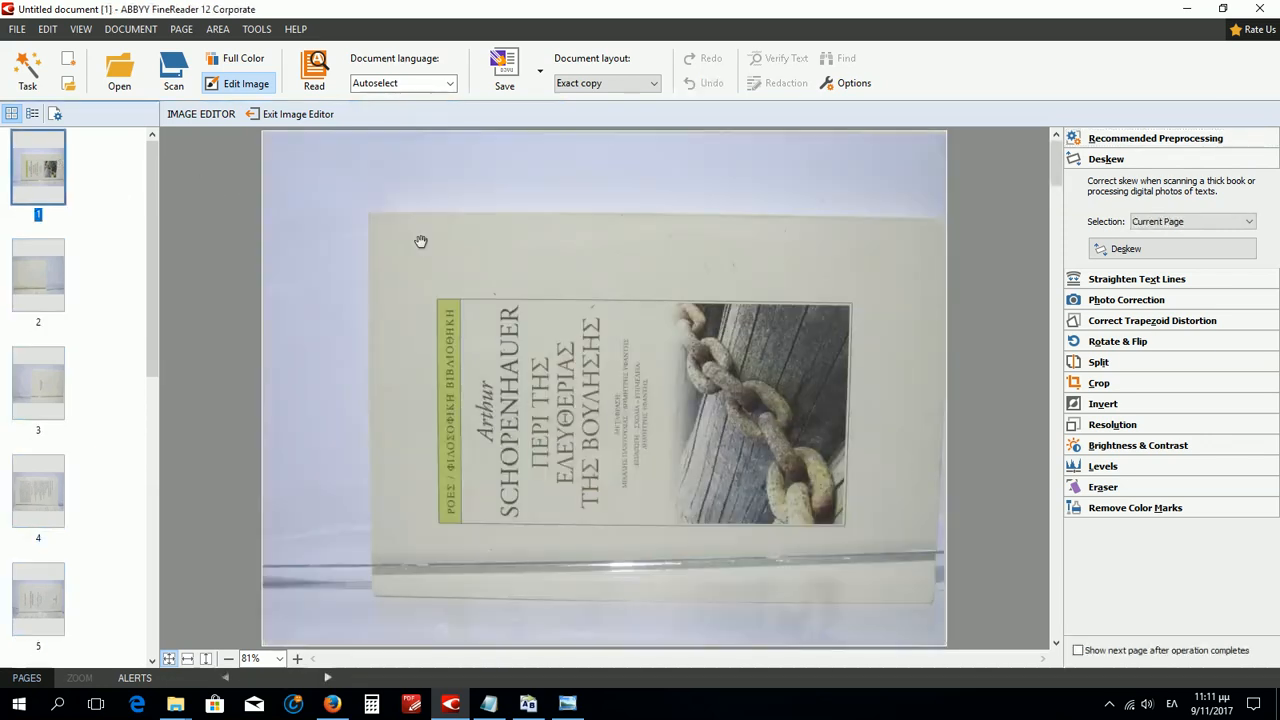
left_click(1138, 345)
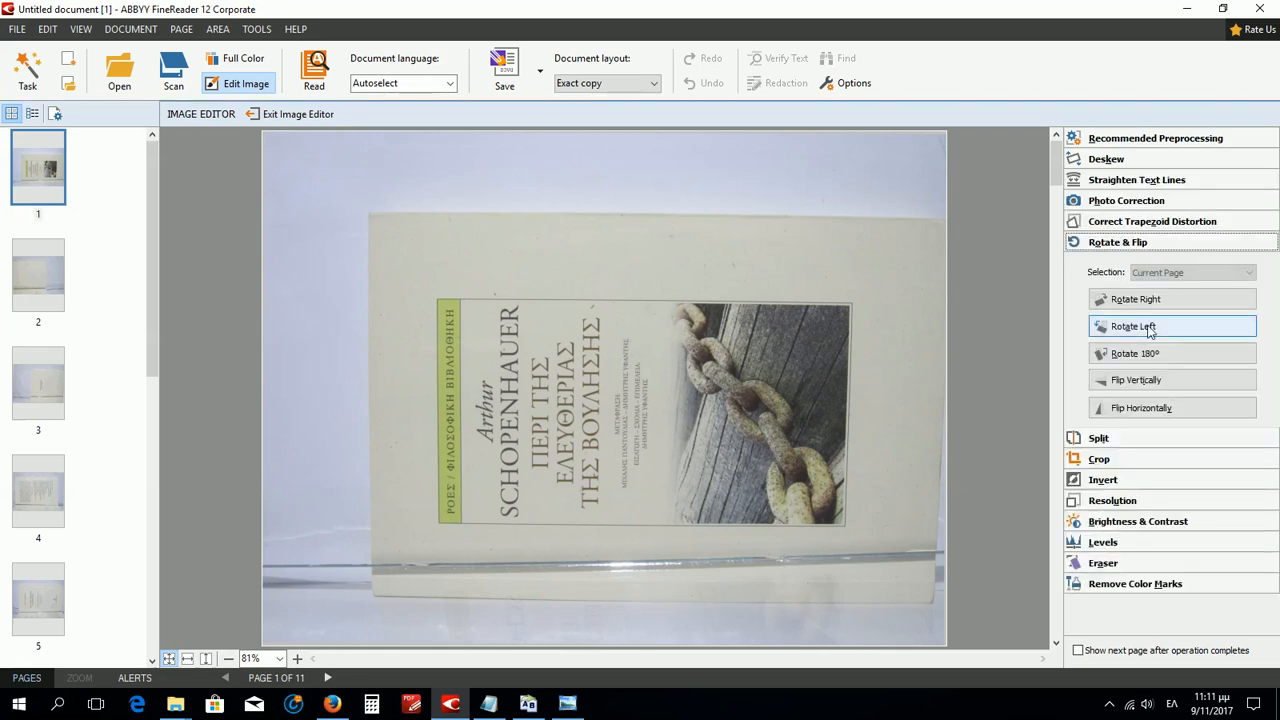
left_click(1160, 272)
left_click(1160, 302)
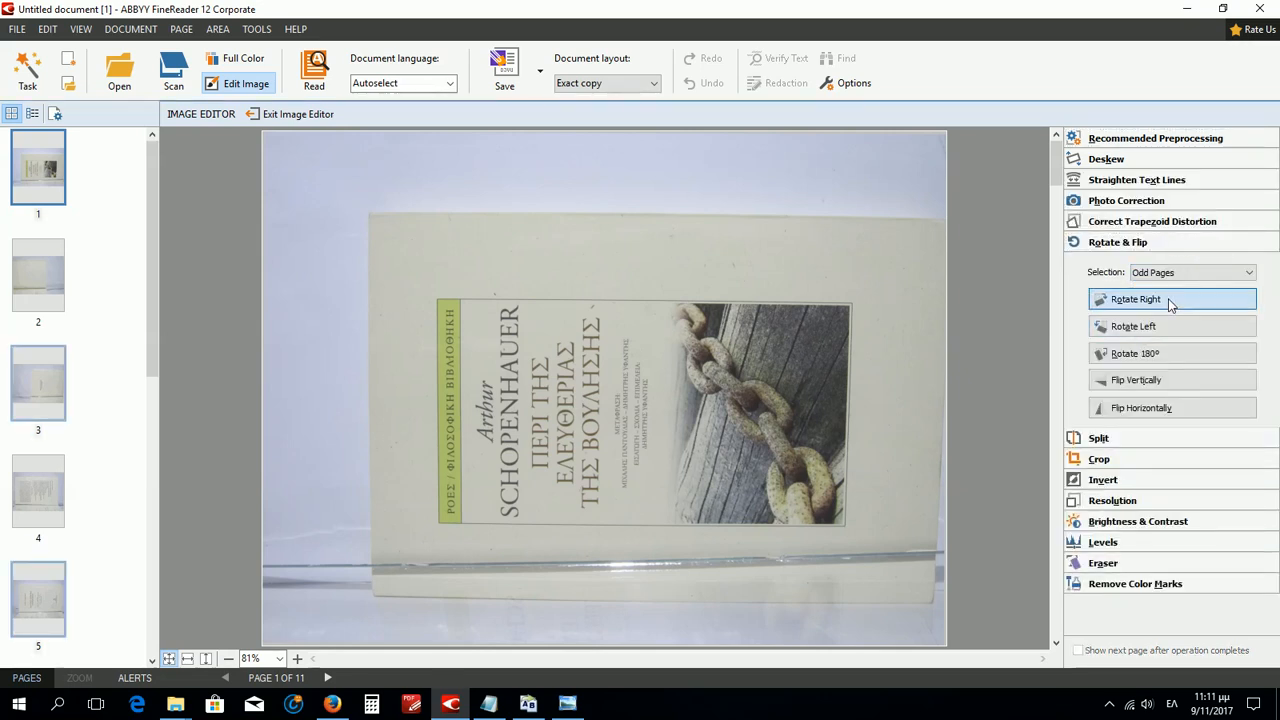
left_click(1135, 299)
left_click(717, 411)
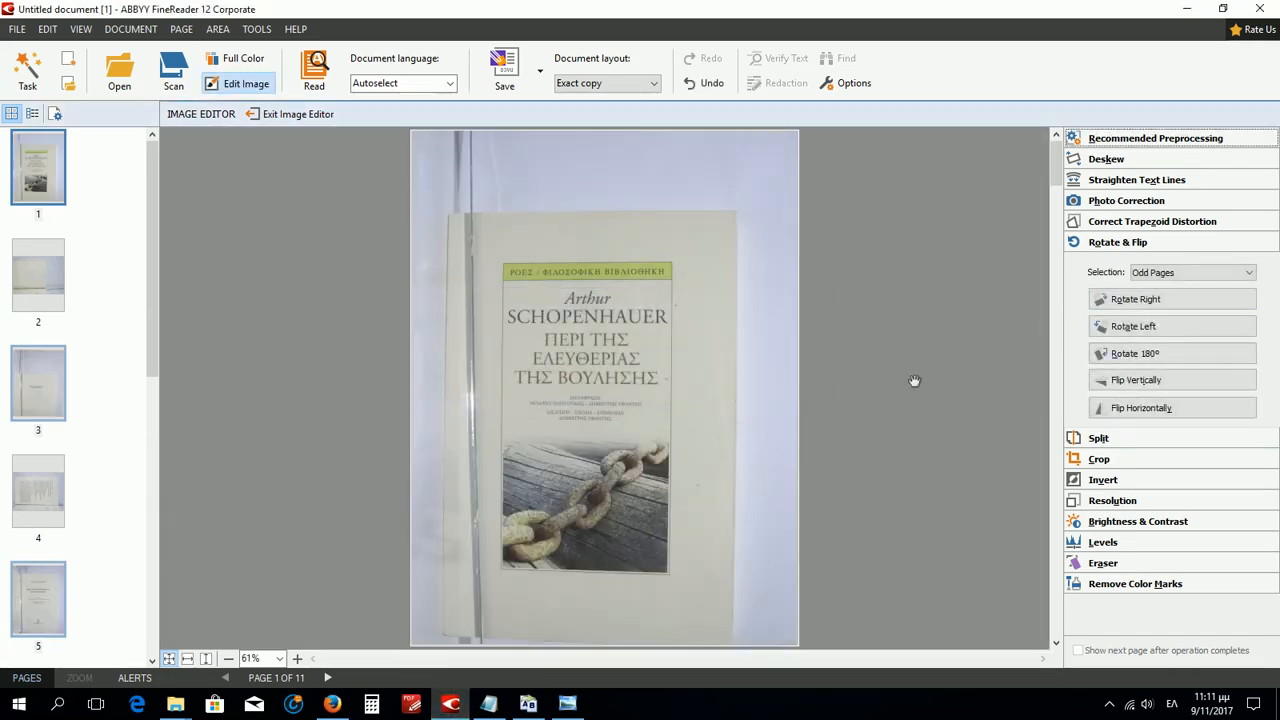
Rotate all even pages to the left so that their text stands upright
left_click(1165, 273)
left_click(1160, 316)
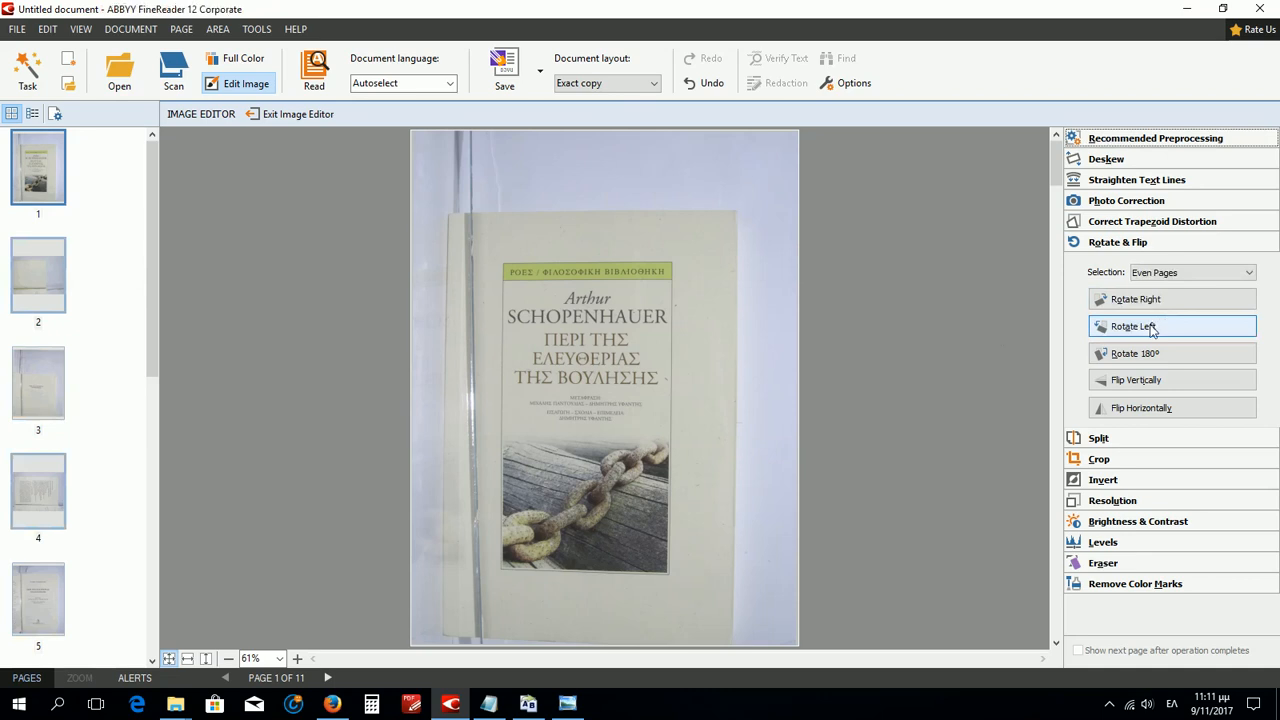
left_click(1150, 326)
left_click(702, 413)
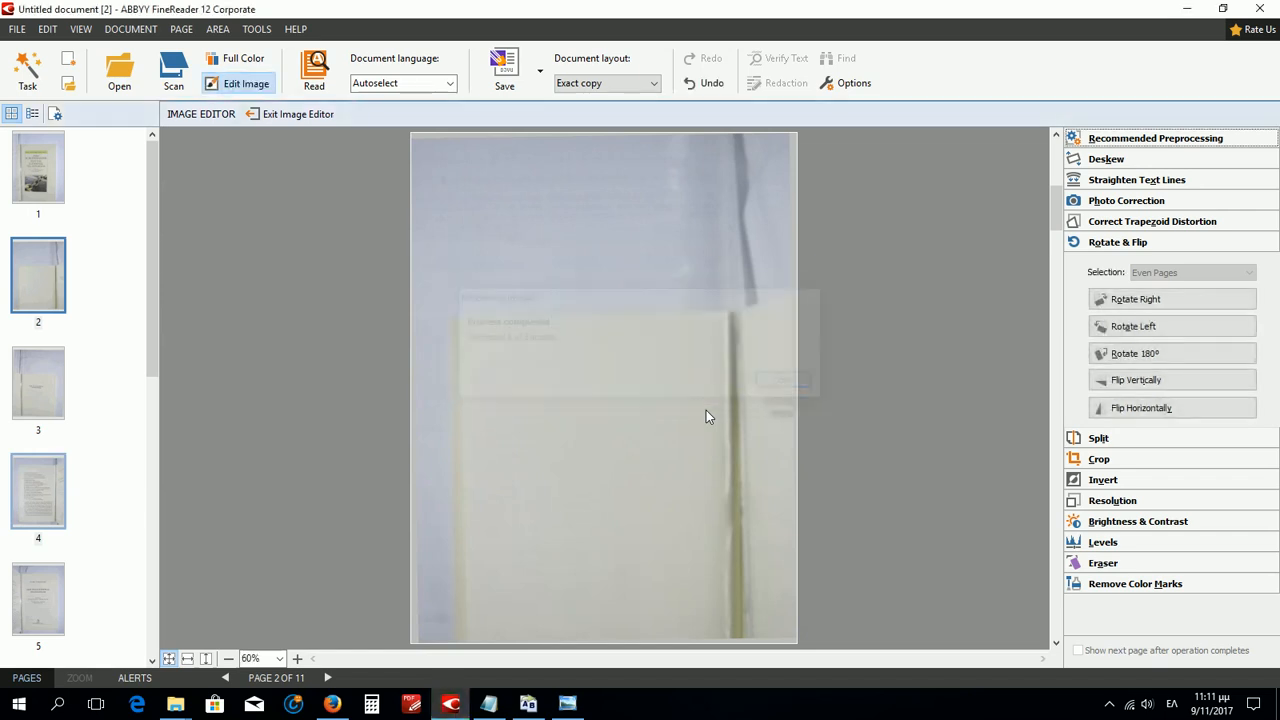
Start the Crop tool and fit its frame around page 8, about 163.7 × 281.2 mm with a 24.9 mm X offset
left_click(1098, 459)
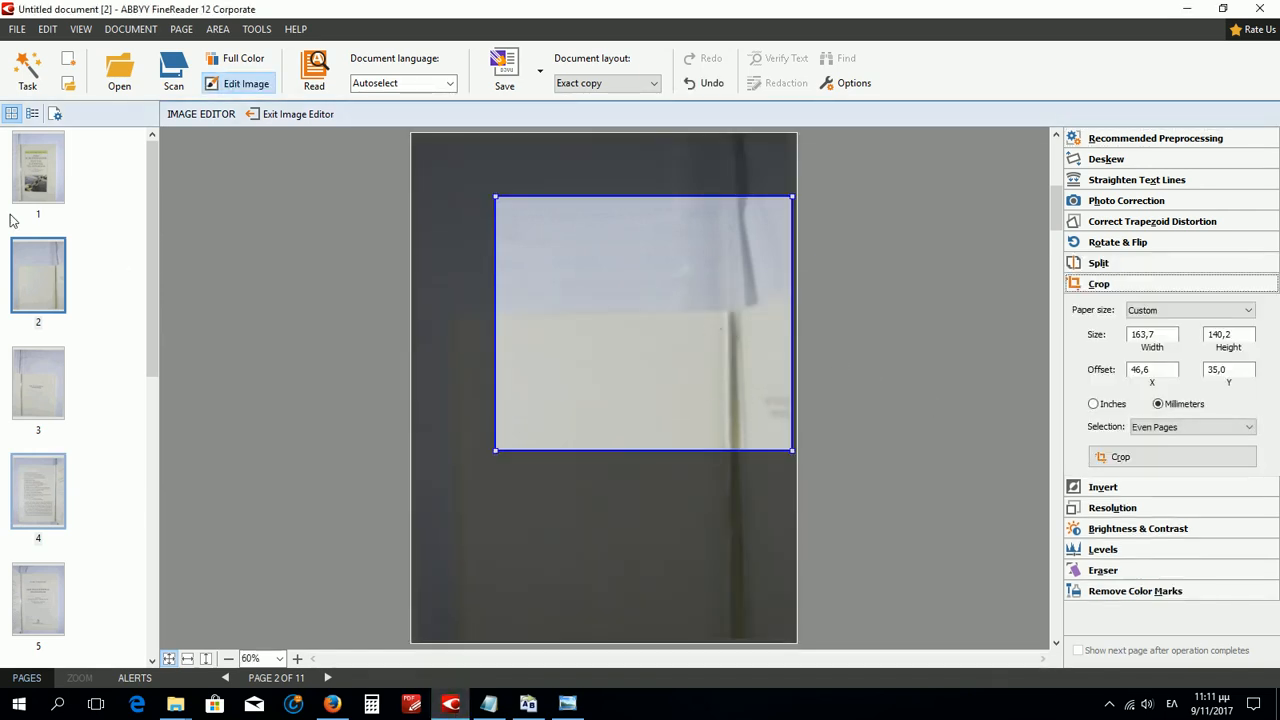
scroll(43, 447, "down", 5)
left_click(55, 305)
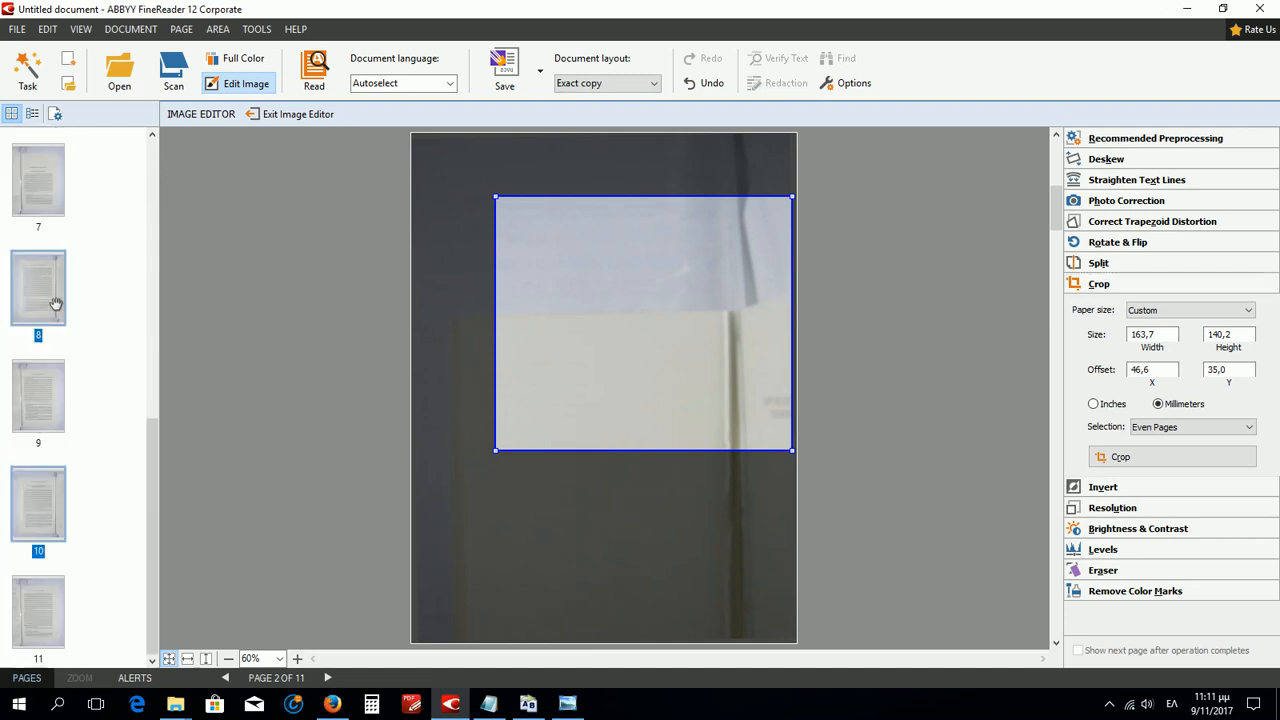
left_click_drag(560, 317, 537, 258)
left_click_drag(608, 396, 596, 643)
left_click_drag(615, 480, 618, 480)
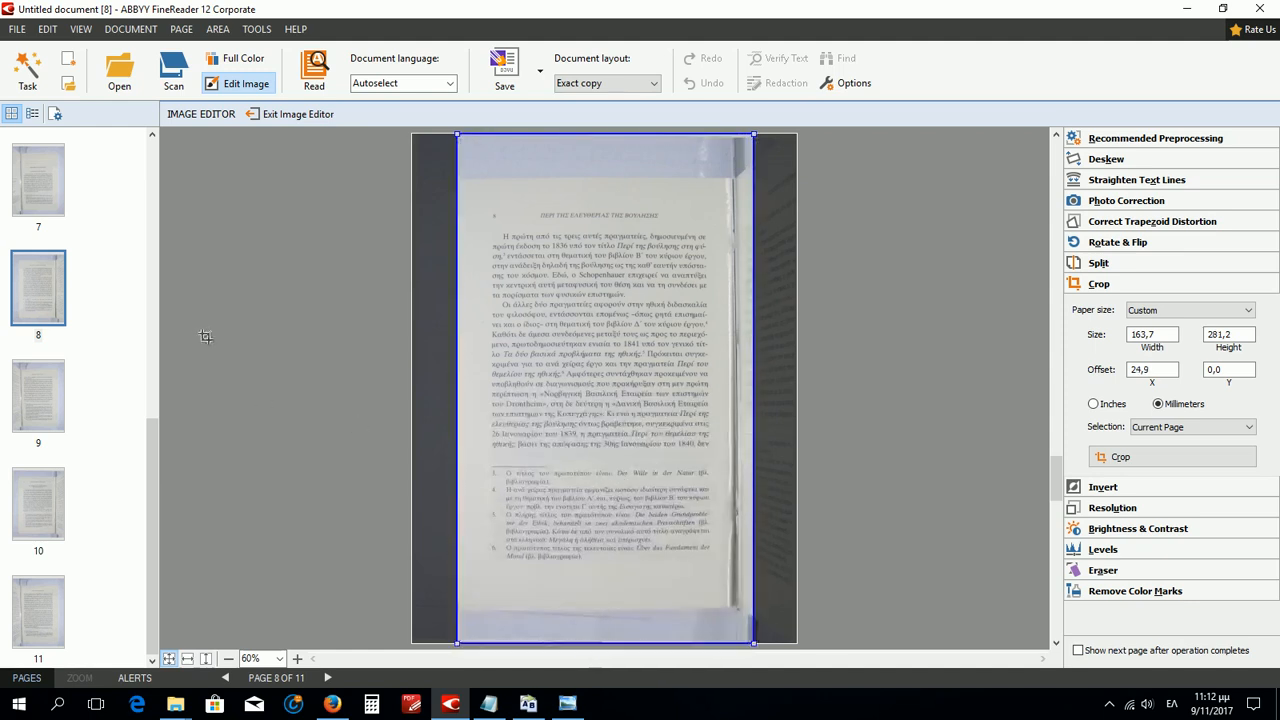
Crop all odd pages with the current crop frame and dismiss the processing report
left_click(1150, 427)
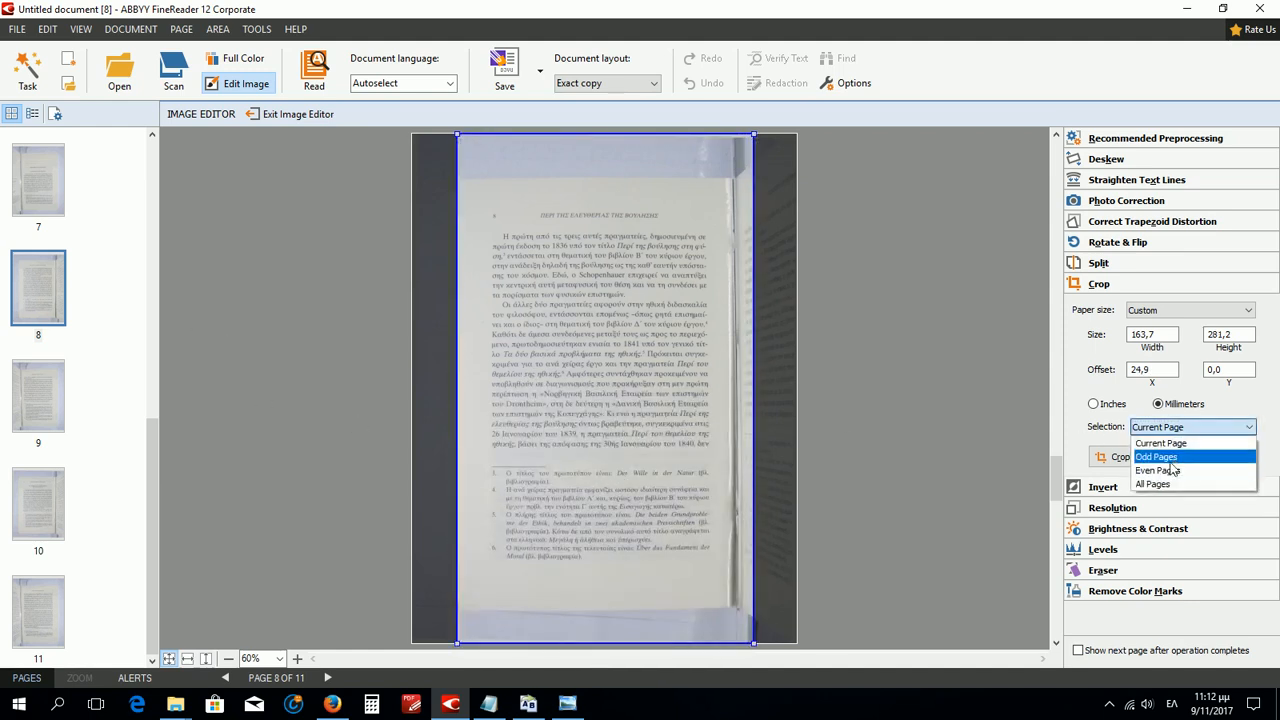
left_click(1169, 457)
left_click(1169, 457)
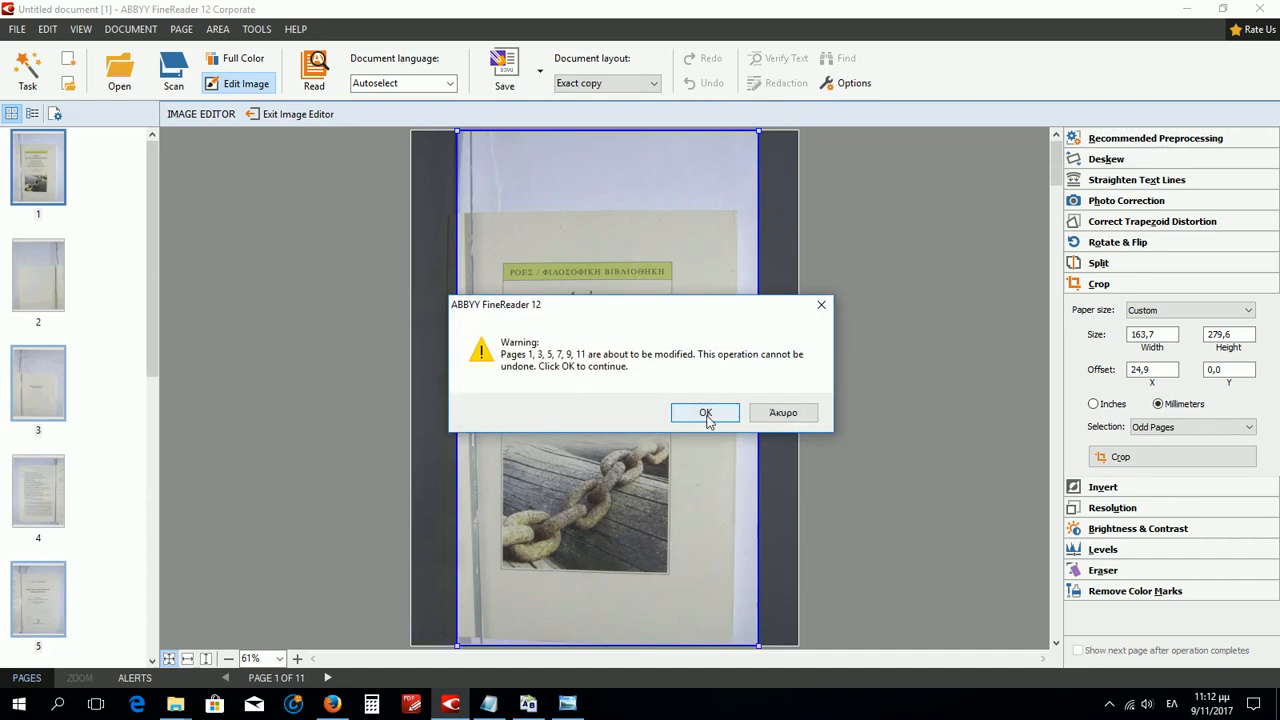
left_click(705, 413)
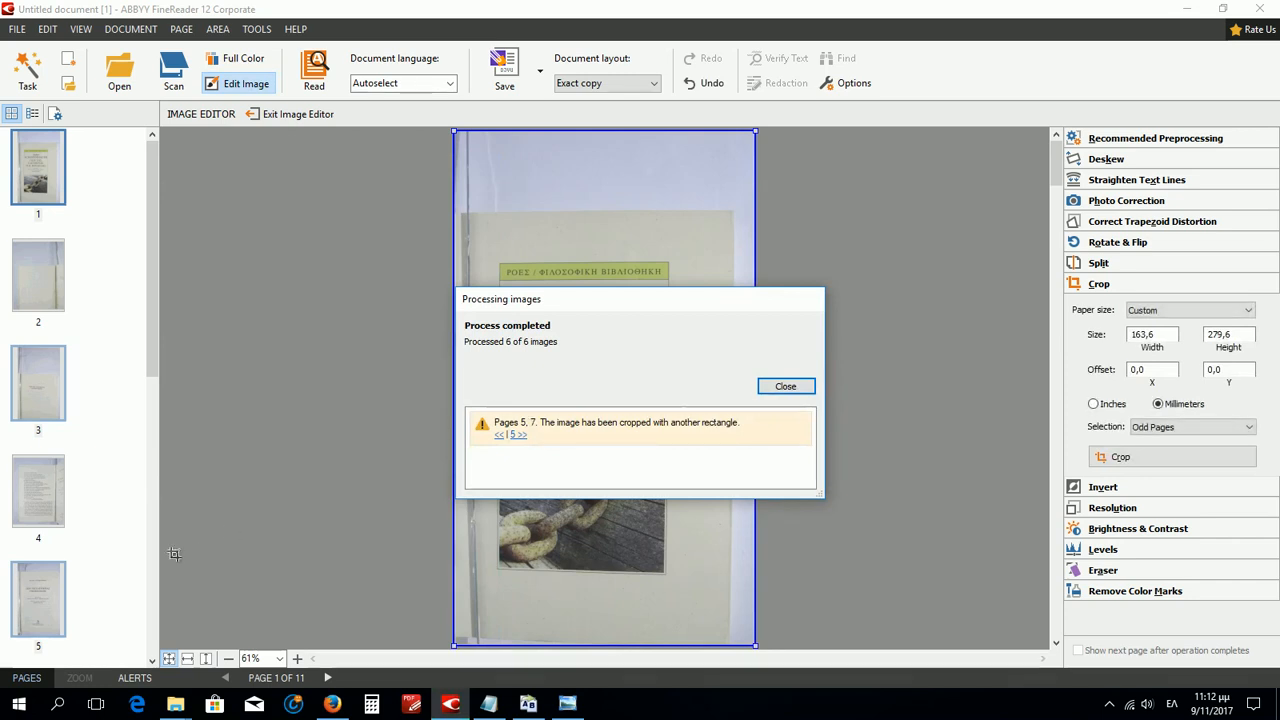
left_click(800, 387)
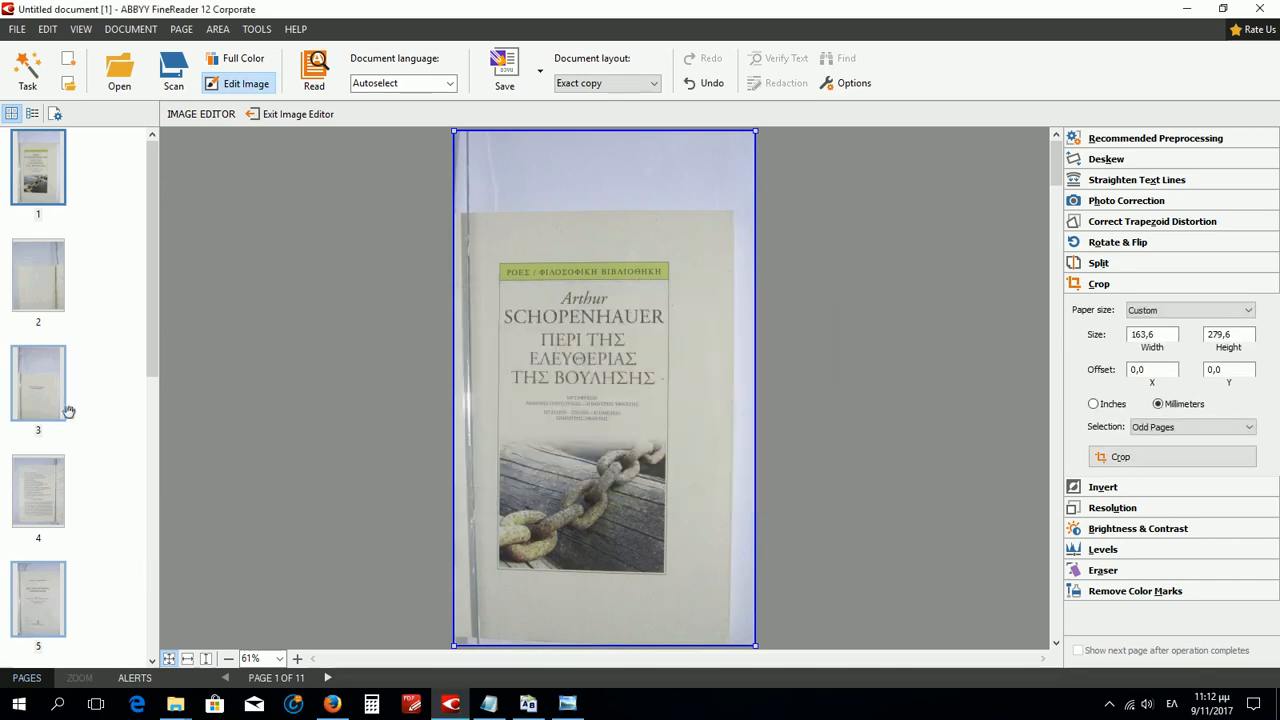
Bring up page 6 and shift the crop frame over it to an X offset of 25.6 mm
scroll(54, 448, "down", 3)
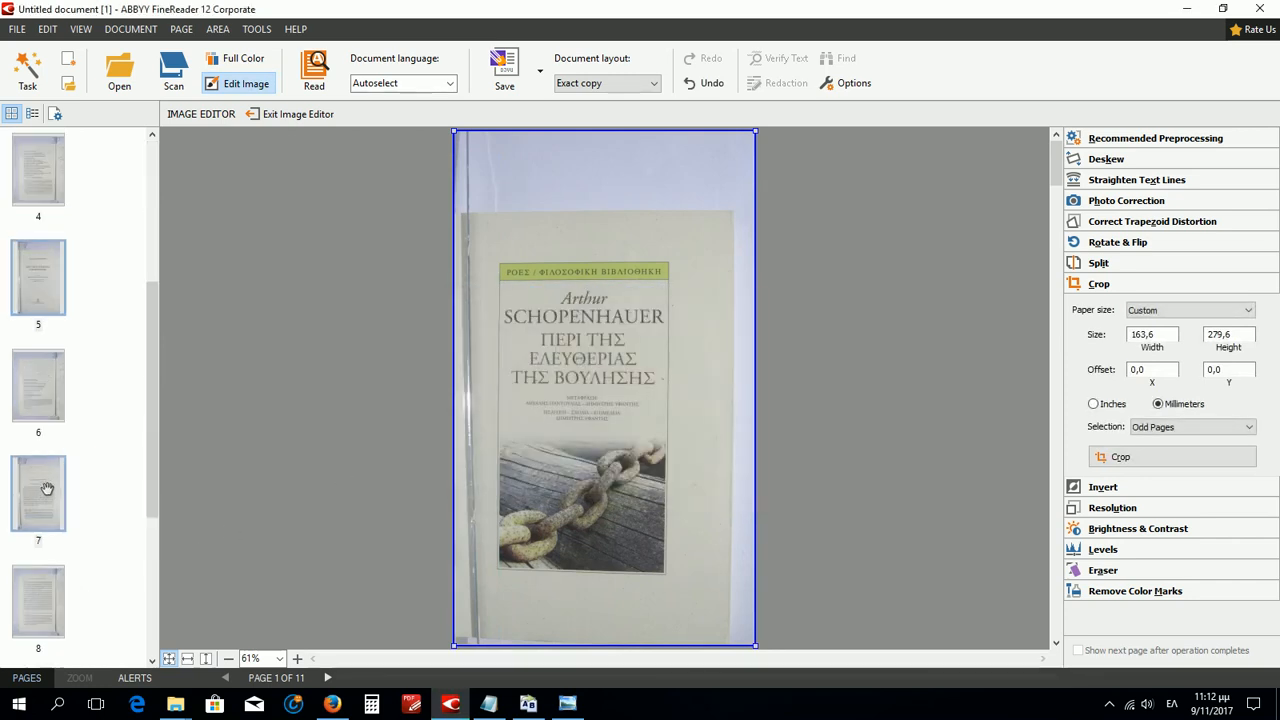
left_click(46, 487)
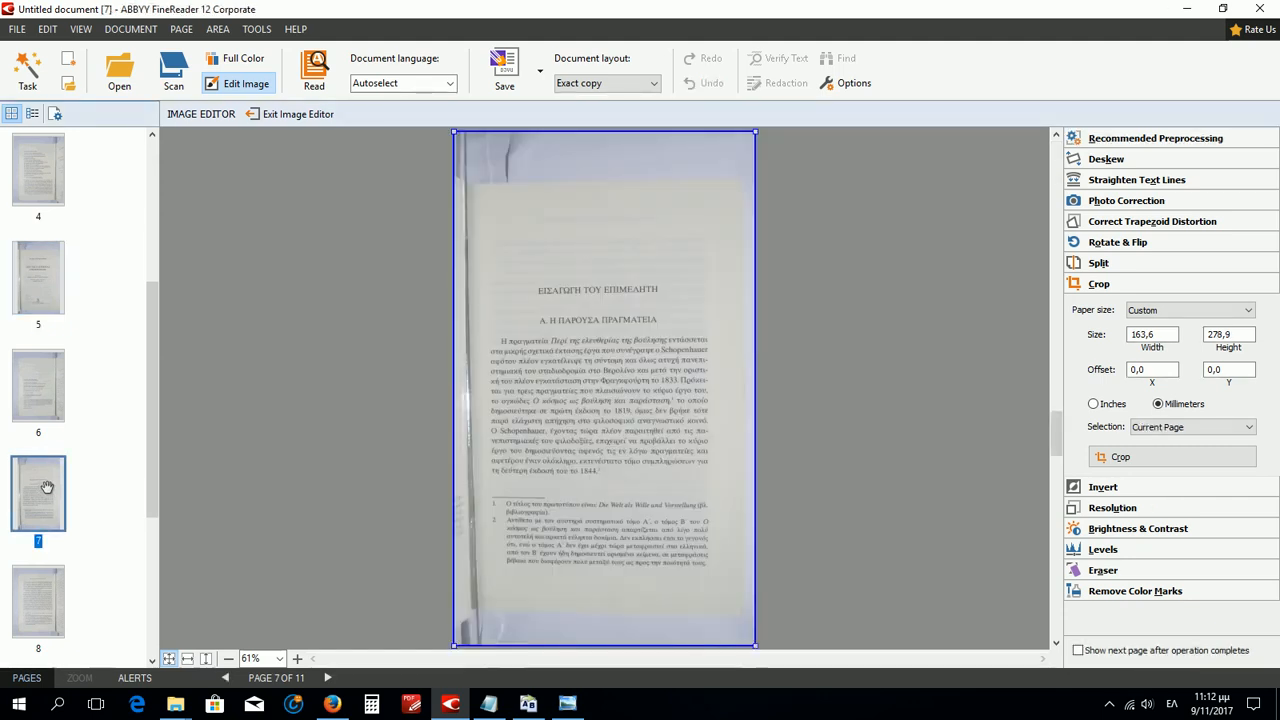
left_click(52, 395)
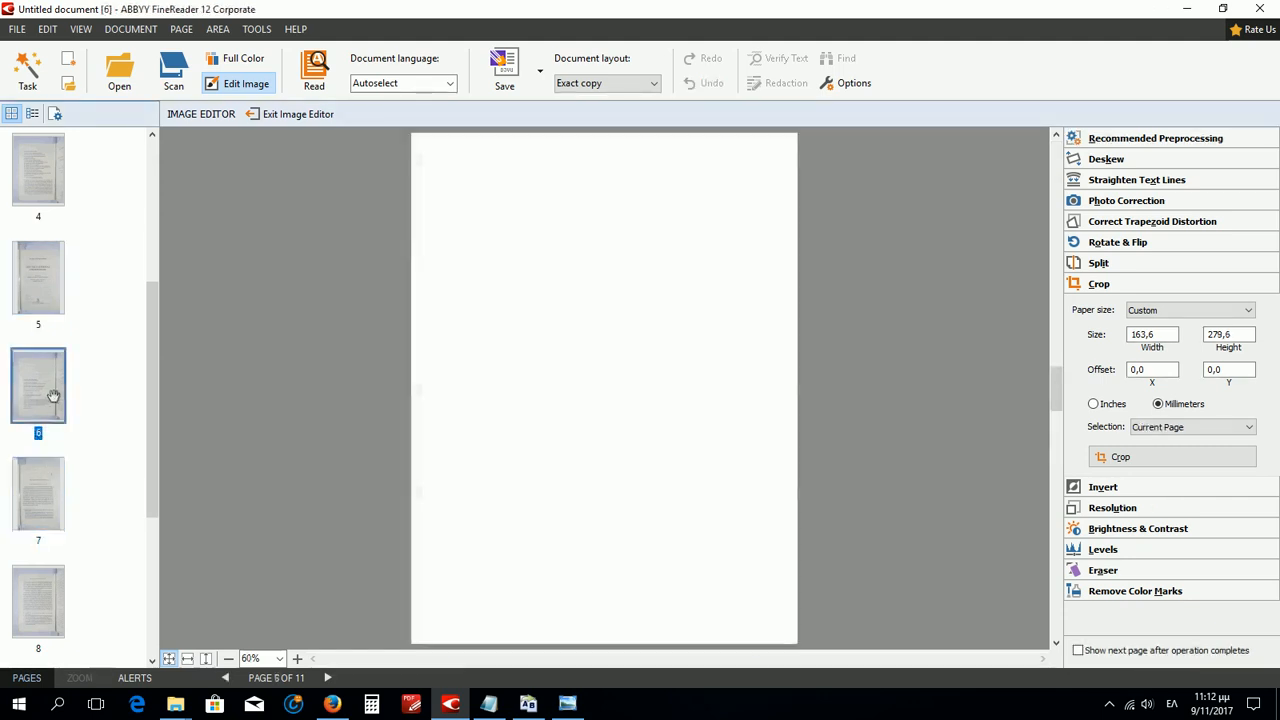
left_click_drag(545, 359, 592, 354)
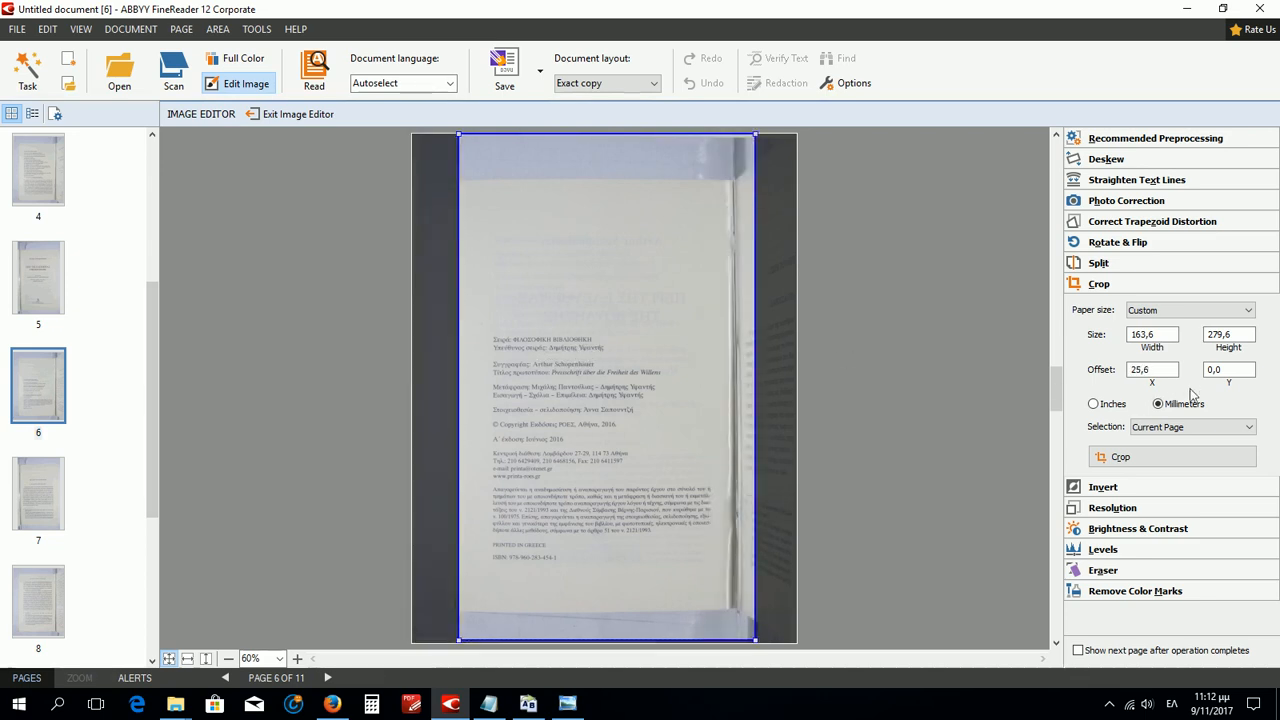
Crop all even pages with the current 163.6 × 279.6 mm frame and check the cropped pages 10 and 9
left_click(1186, 313)
left_click(1184, 316)
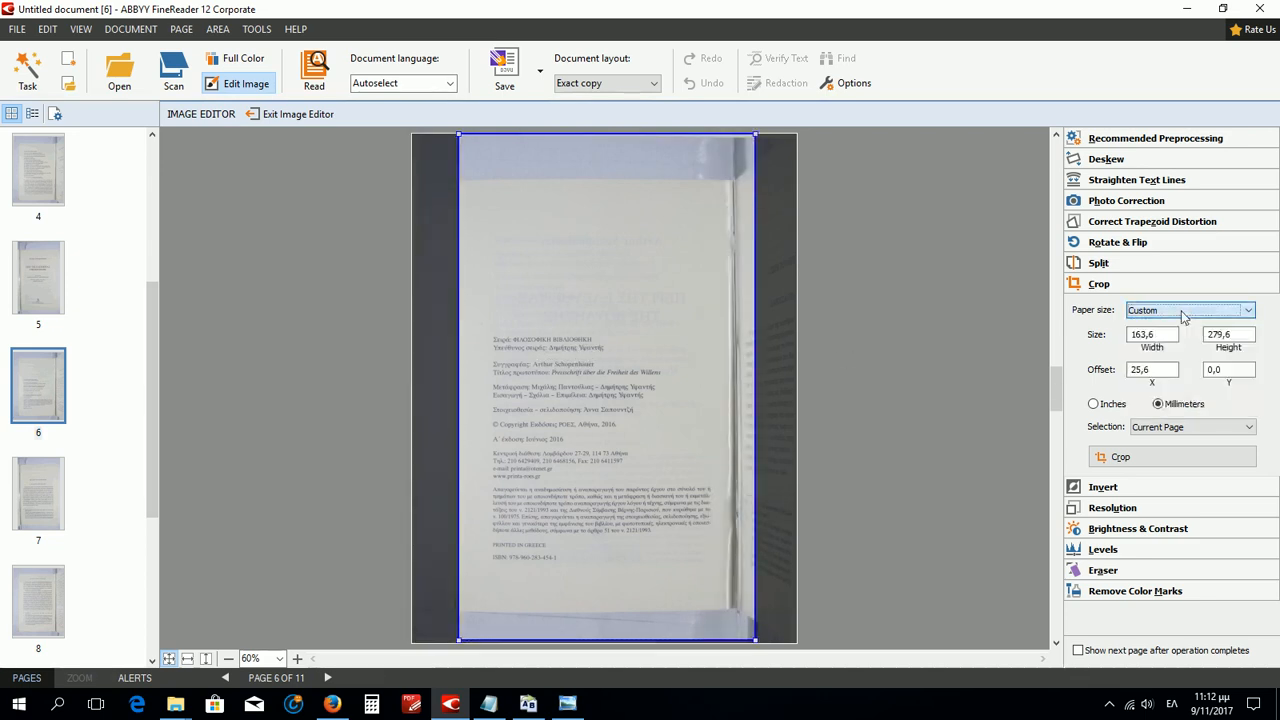
left_click(1196, 428)
left_click(1185, 471)
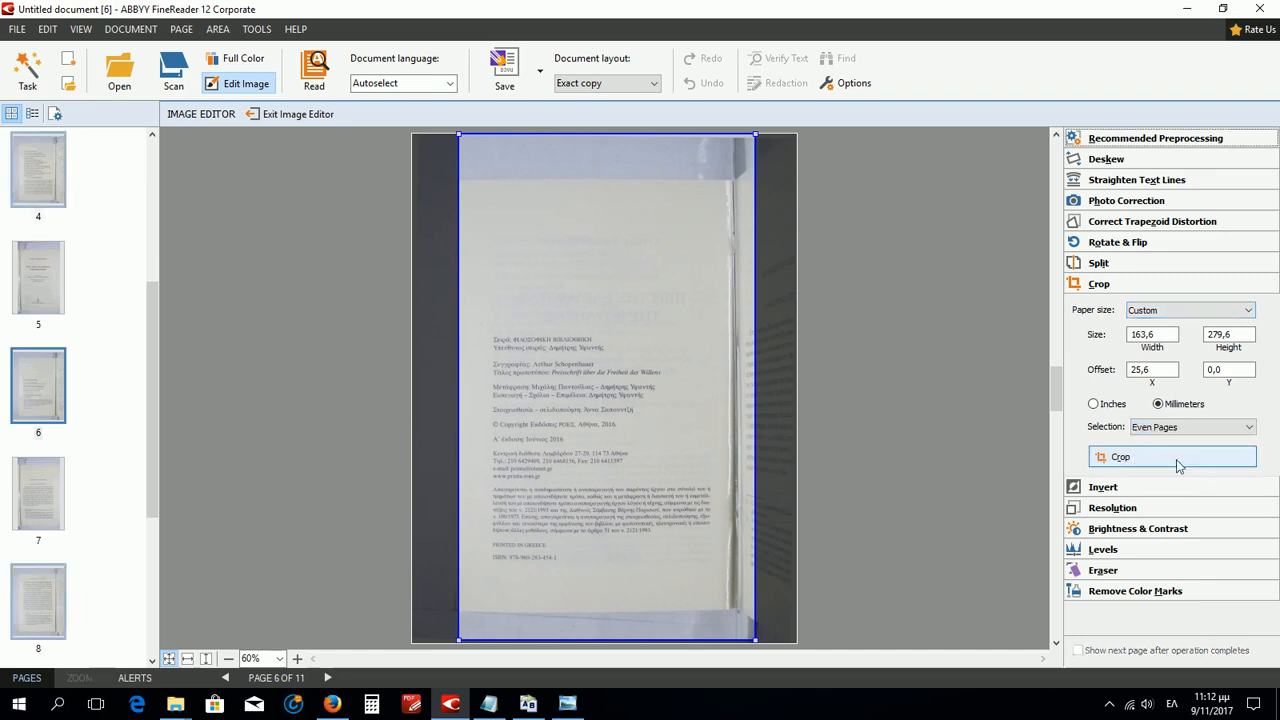
left_click(1177, 460)
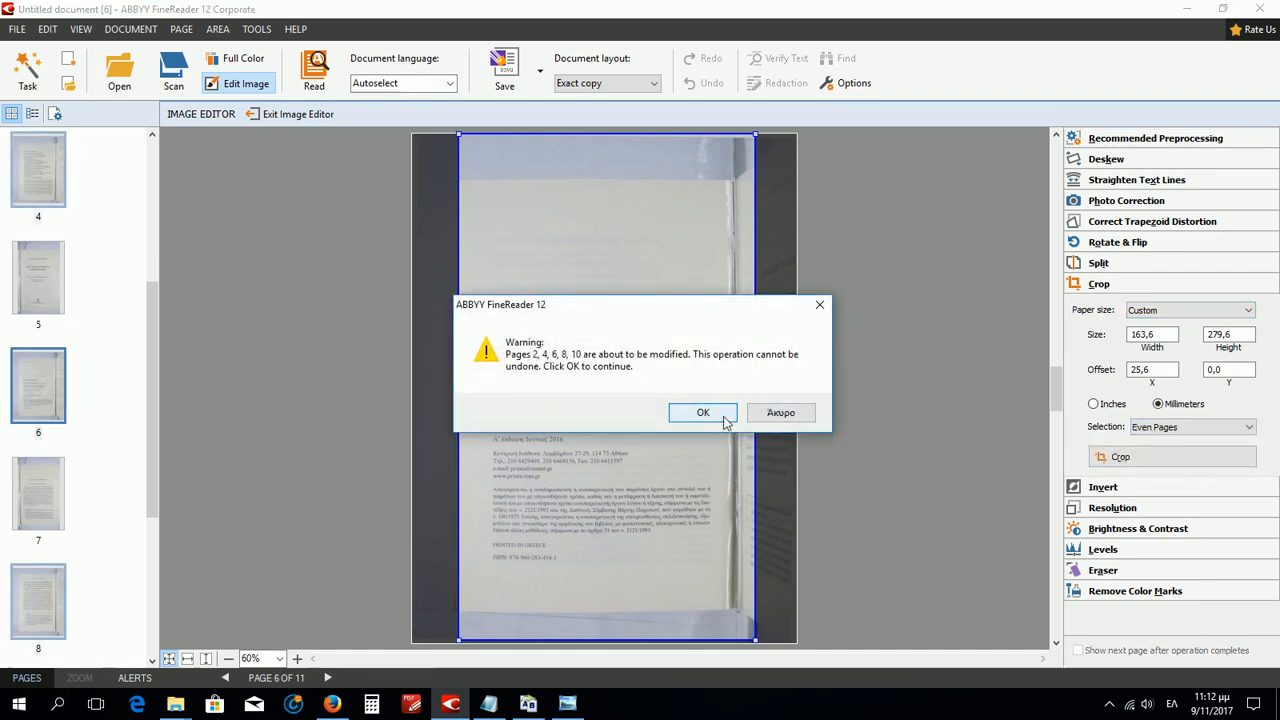
left_click(724, 420)
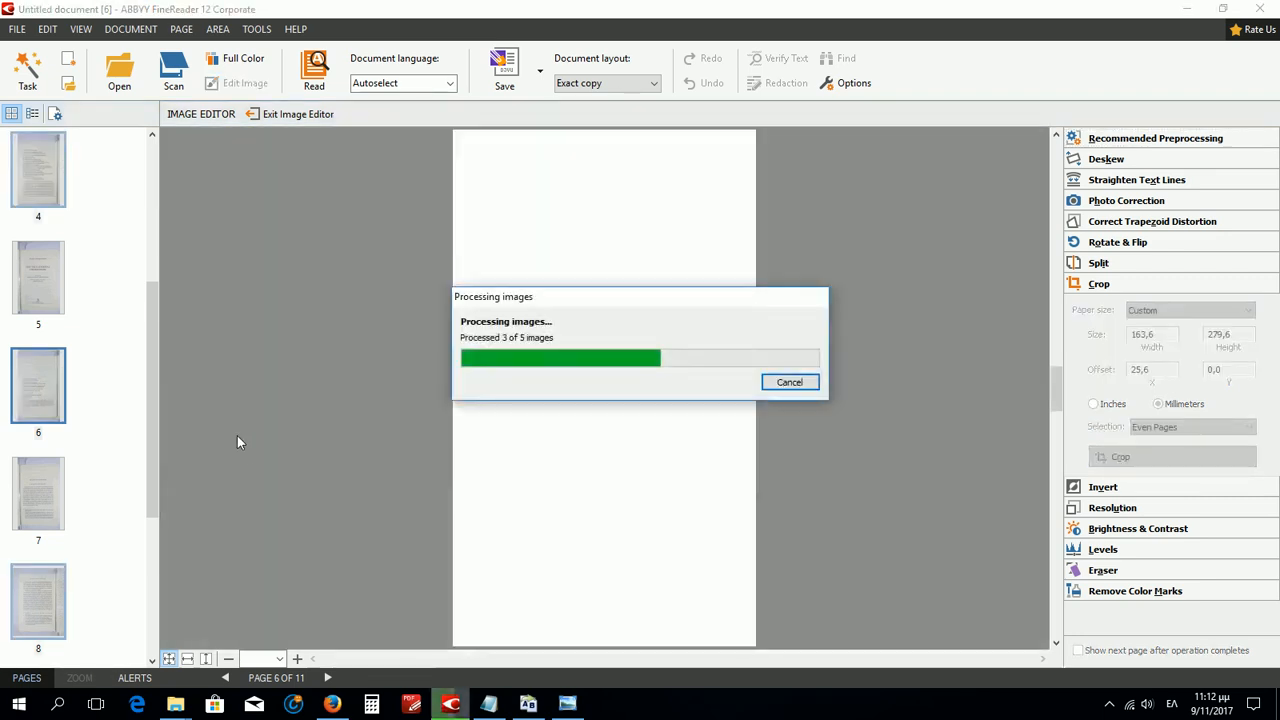
scroll(8, 406, "down", 3)
left_click(53, 450)
left_click(47, 495)
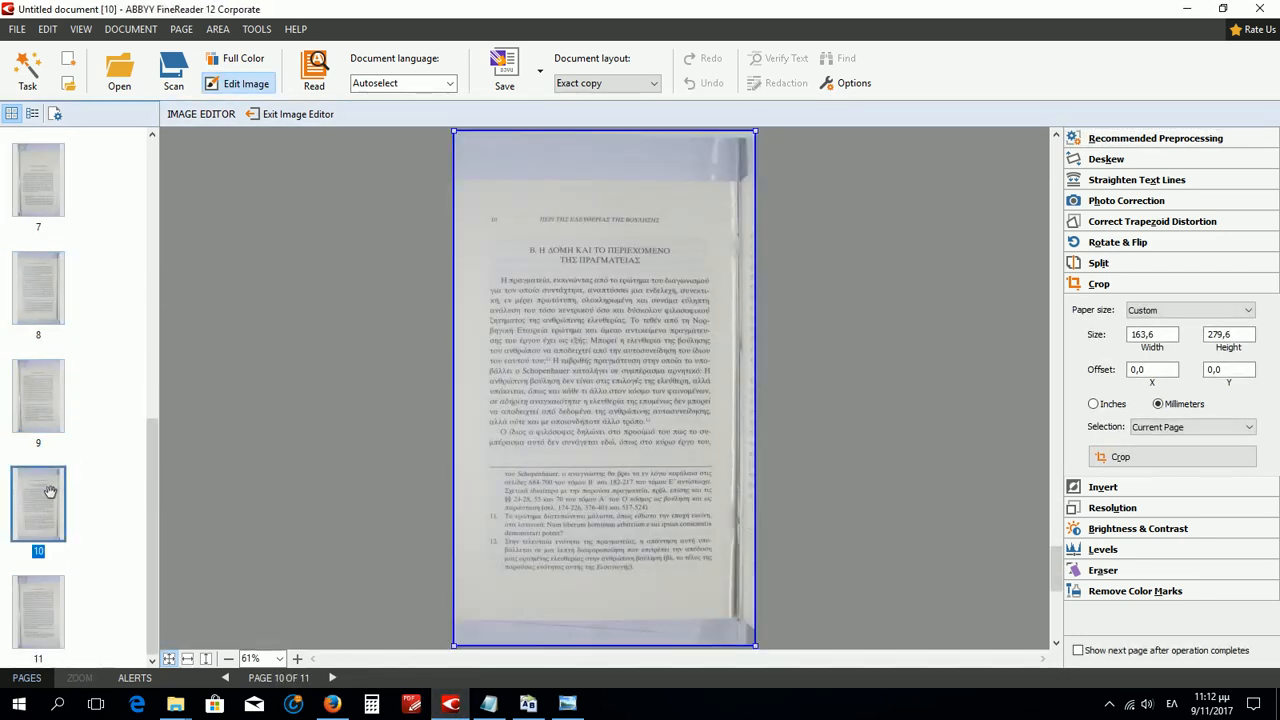
left_click(62, 421)
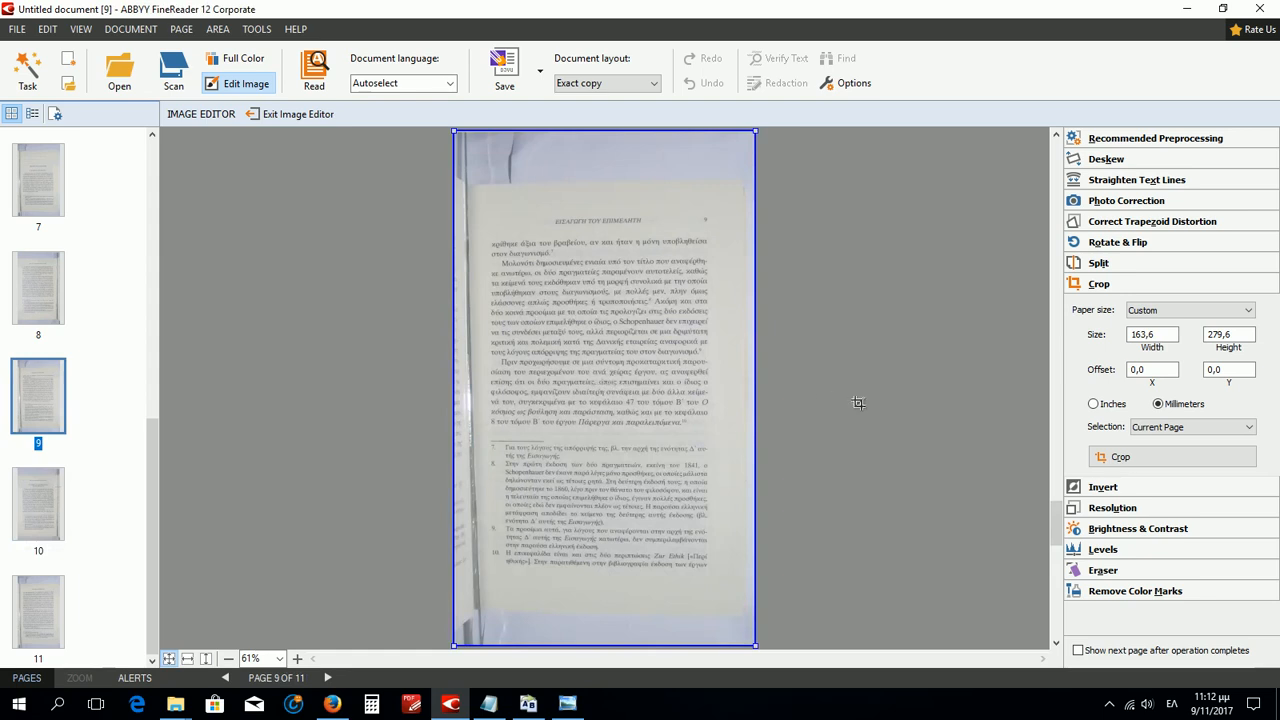
Set Straighten Text Lines to apply to all pages, start it, and cancel at the confirmation
left_click(1160, 190)
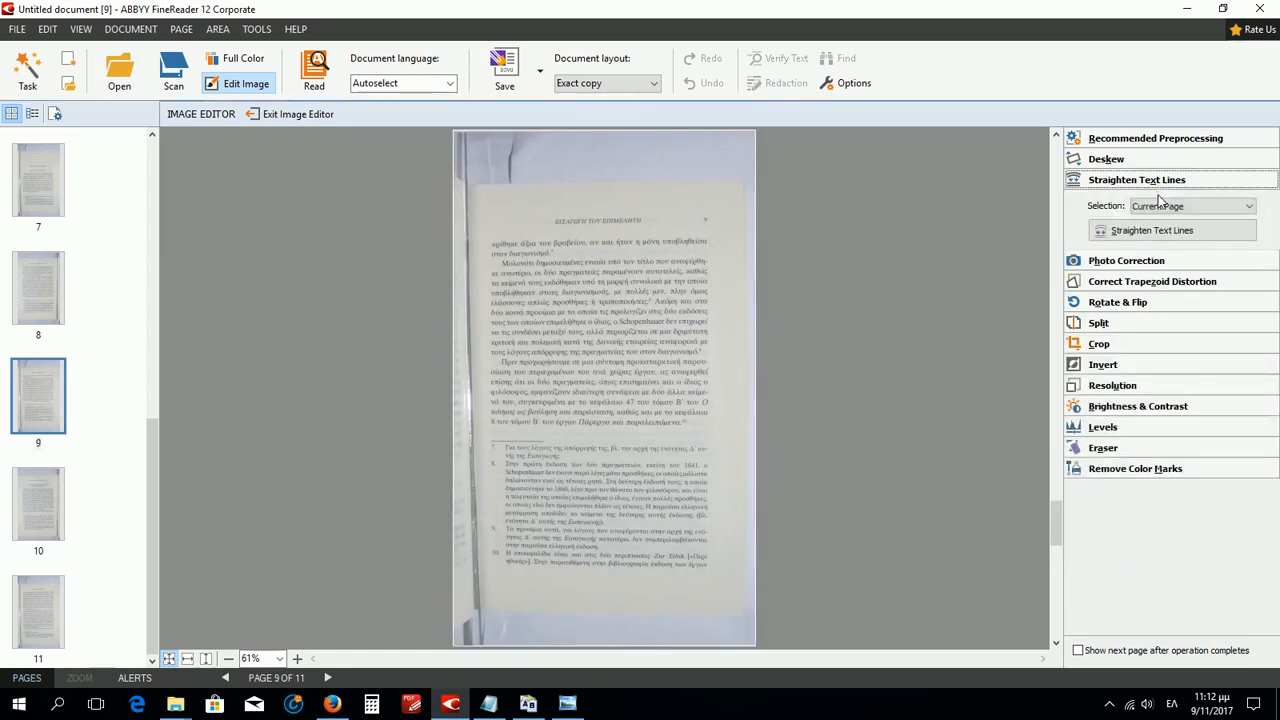
left_click(1160, 206)
left_click(1160, 266)
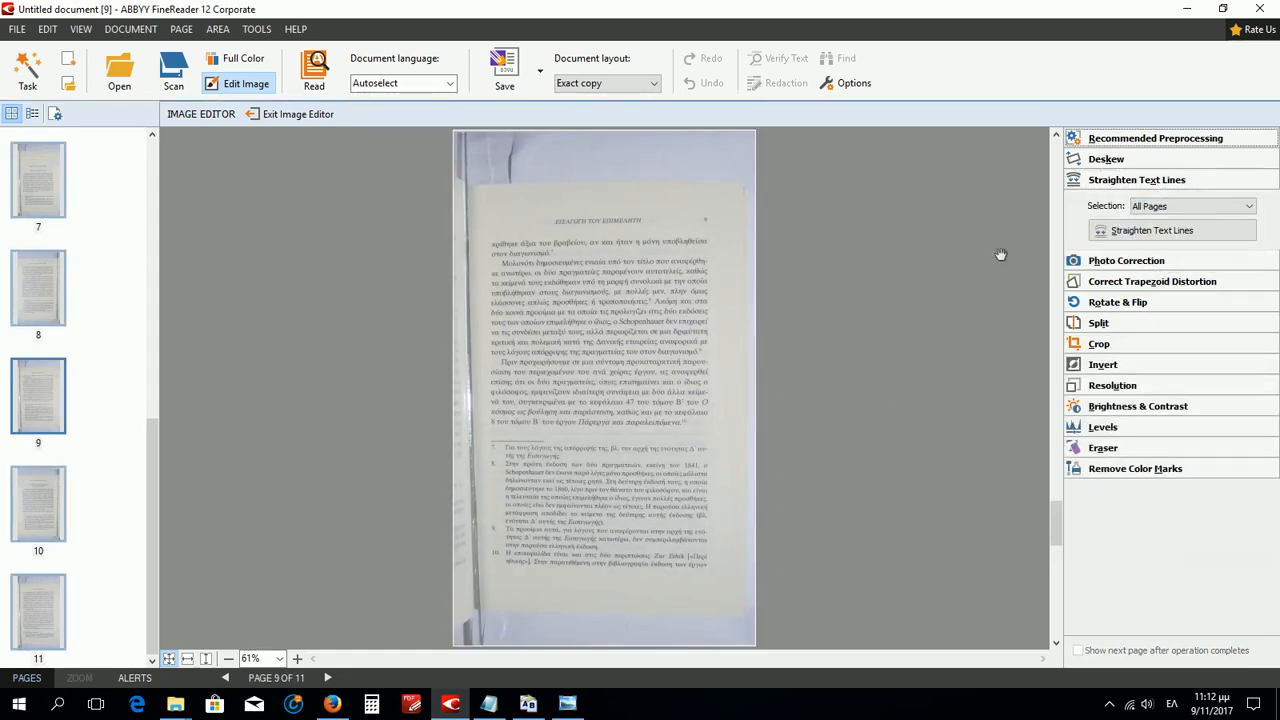
left_click(1152, 230)
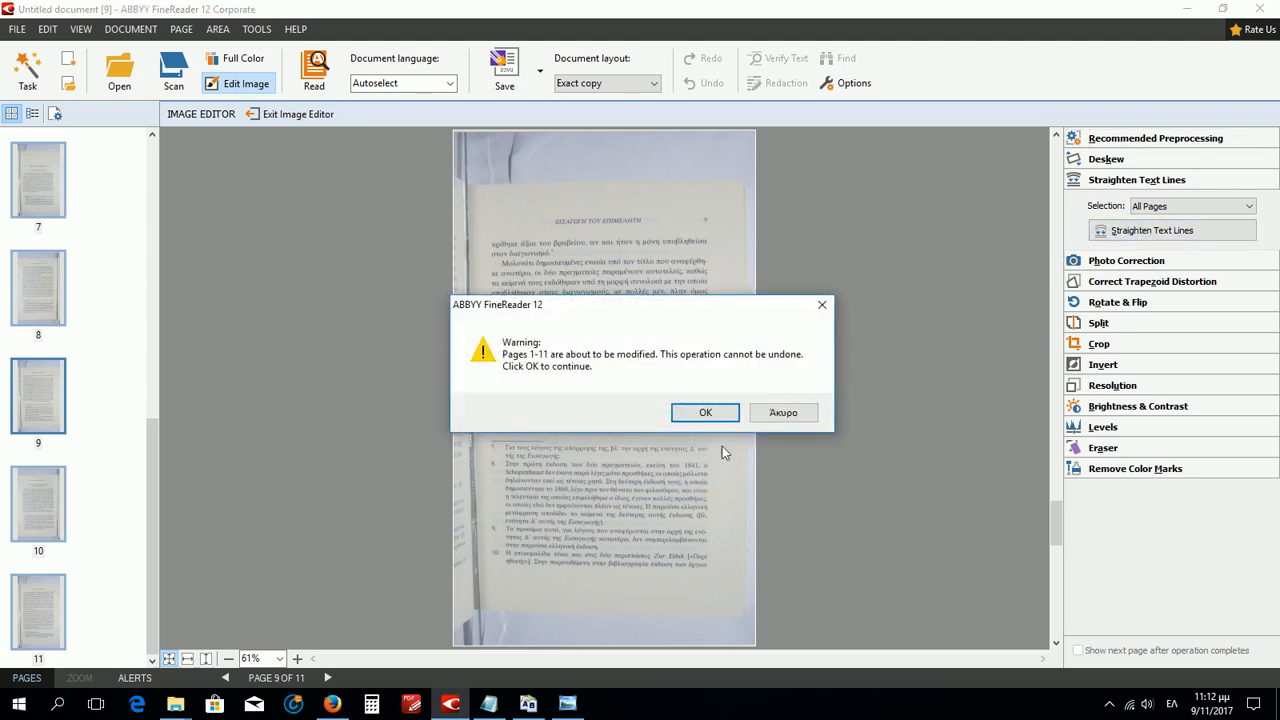
left_click_drag(712, 308, 1039, 263)
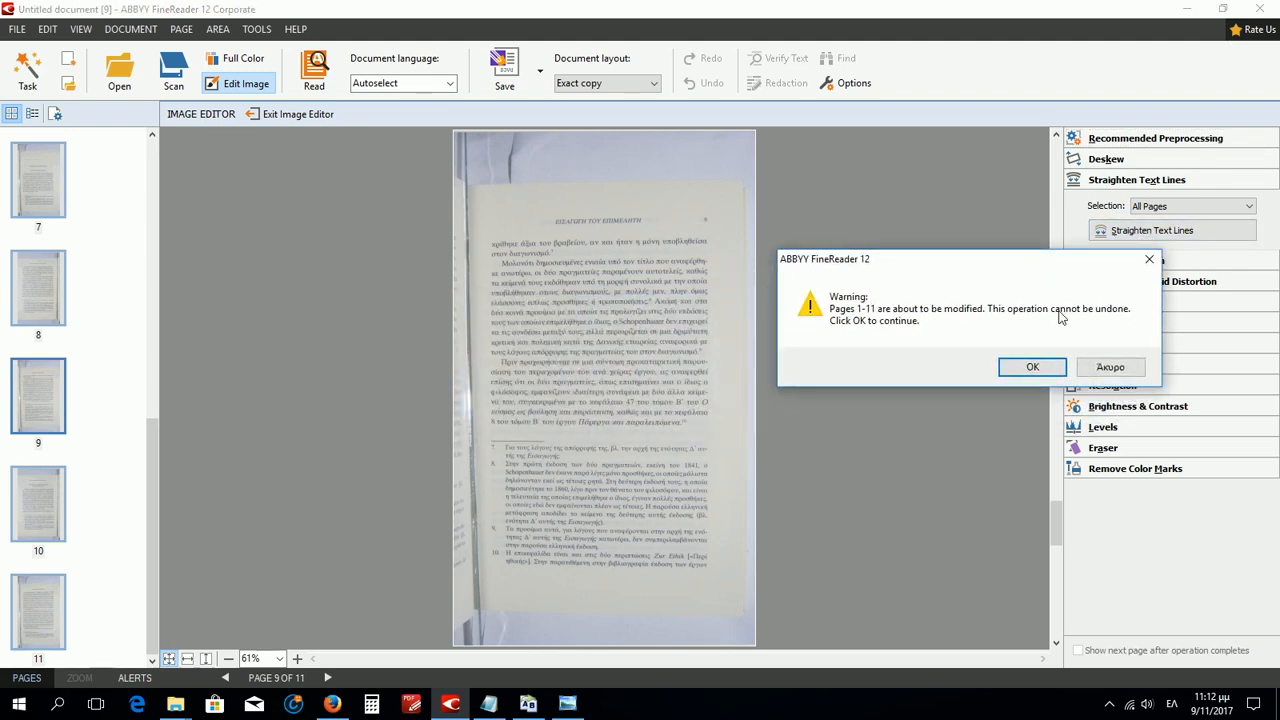
left_click(1118, 370)
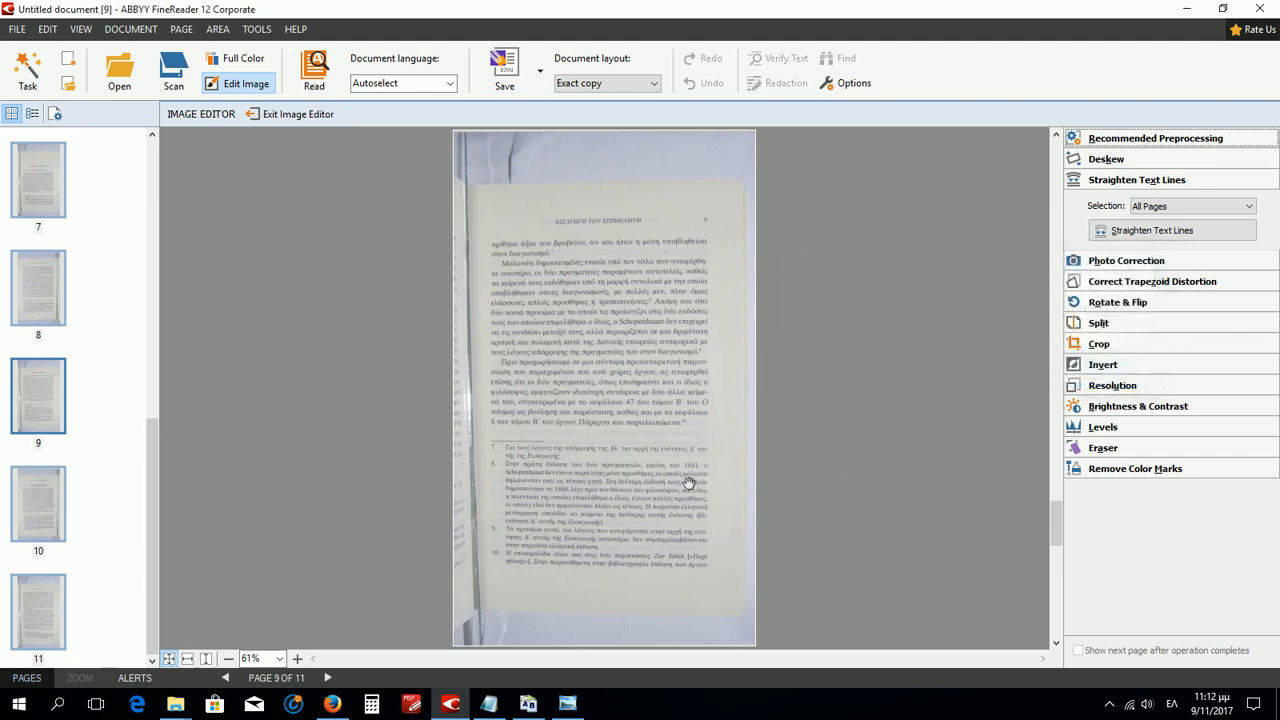
Inspect the text of page 9 up close and straighten the text lines on all pages
scroll(657, 482, "up", 3)
left_click_drag(802, 425, 776, 661)
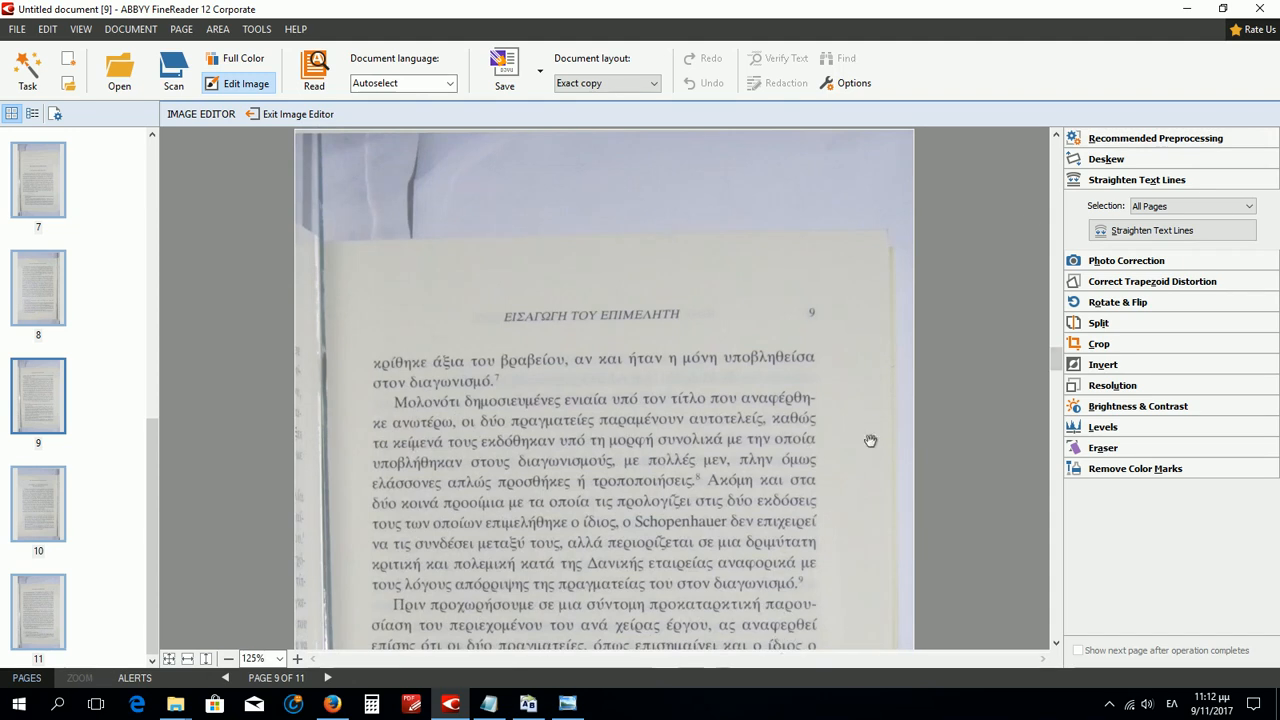
left_click(1106, 160)
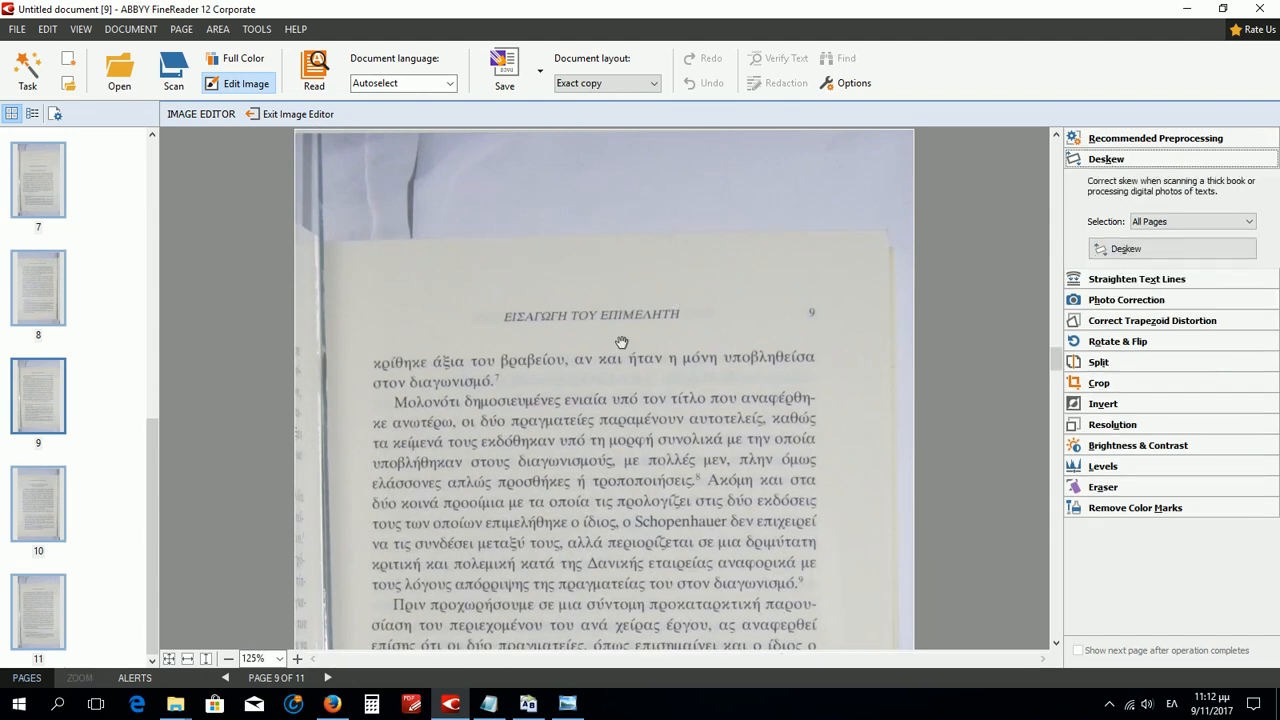
scroll(617, 363, "down", 3)
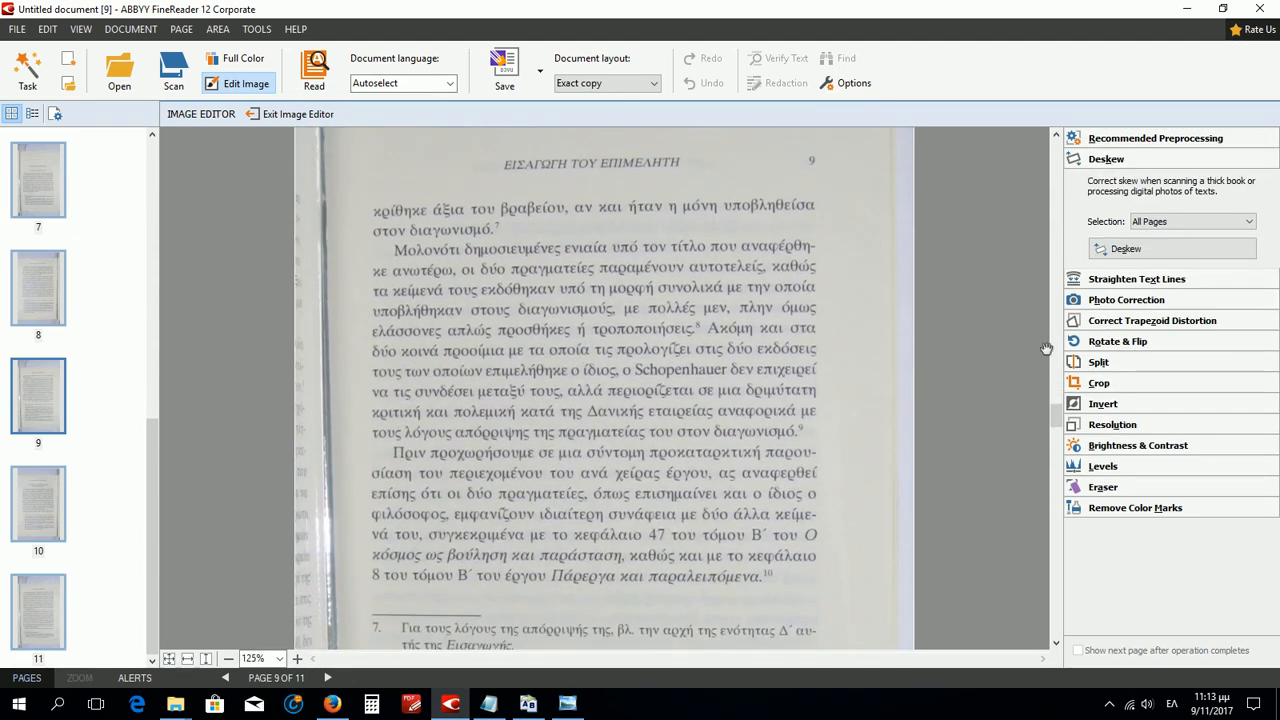
left_click(1165, 281)
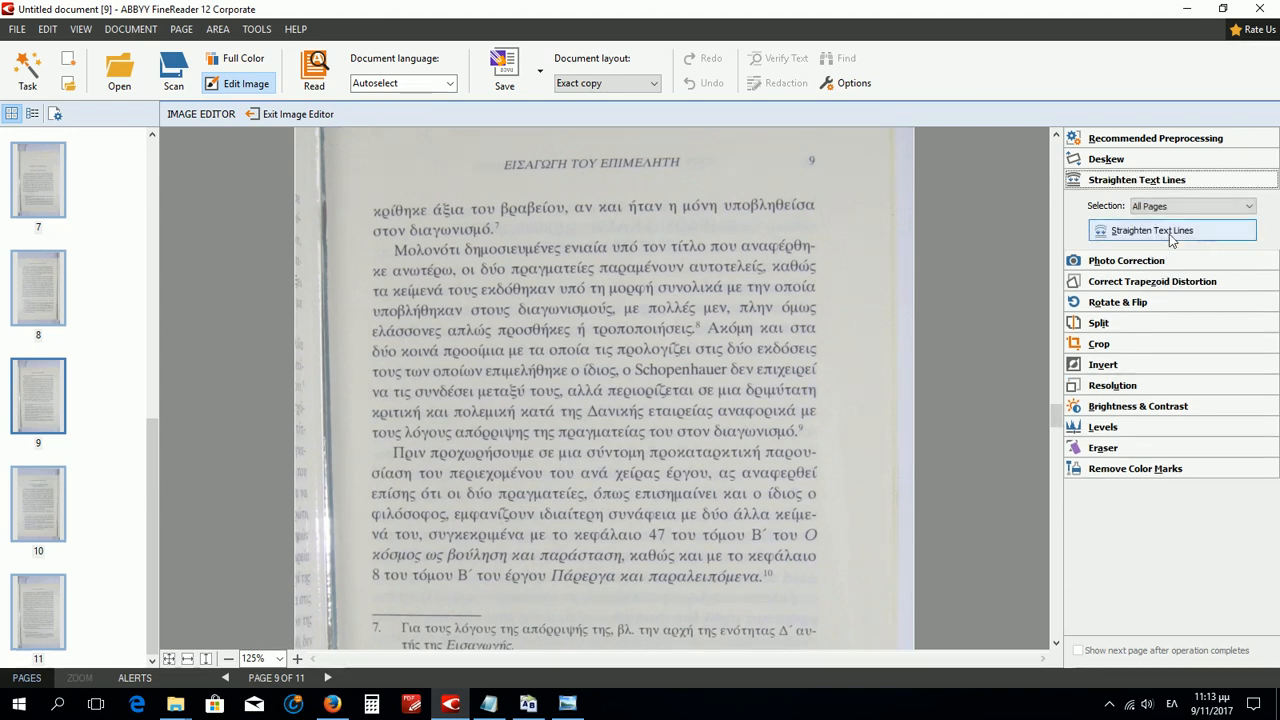
left_click(1170, 232)
left_click(710, 412)
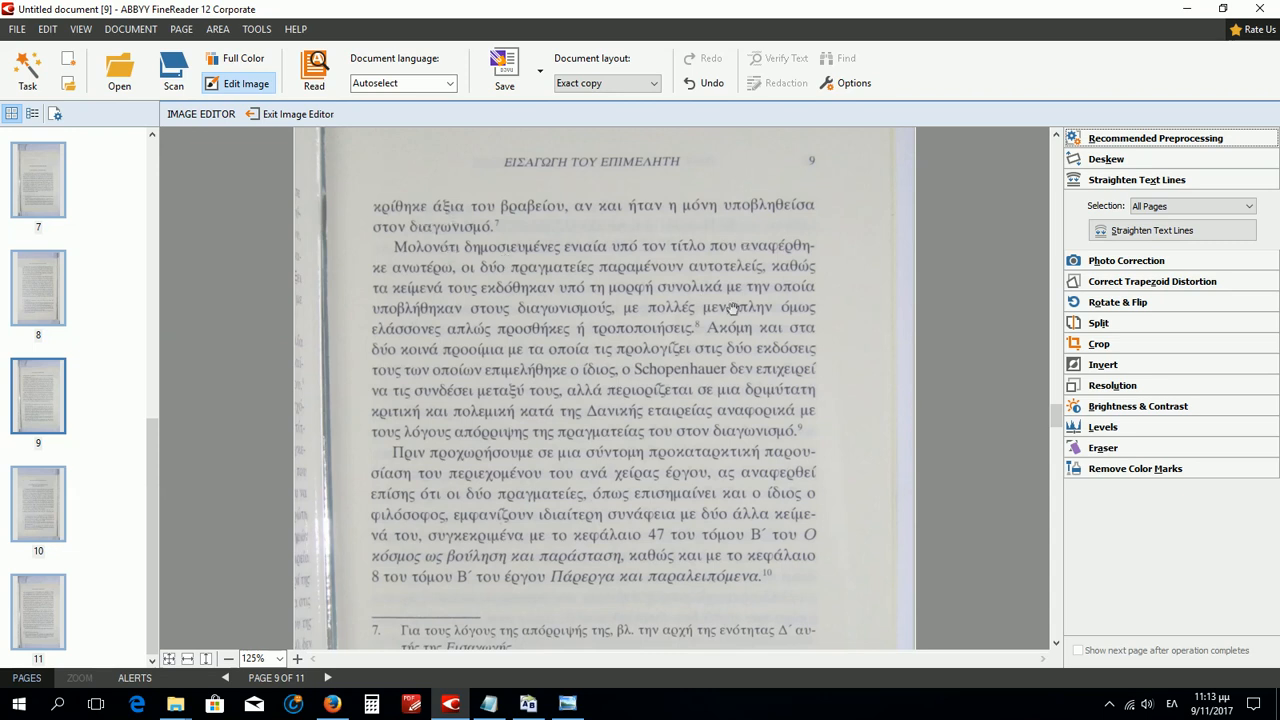
Examine the straightened text lines and footnotes on pages 9 and 10
scroll(726, 361, "down", 5)
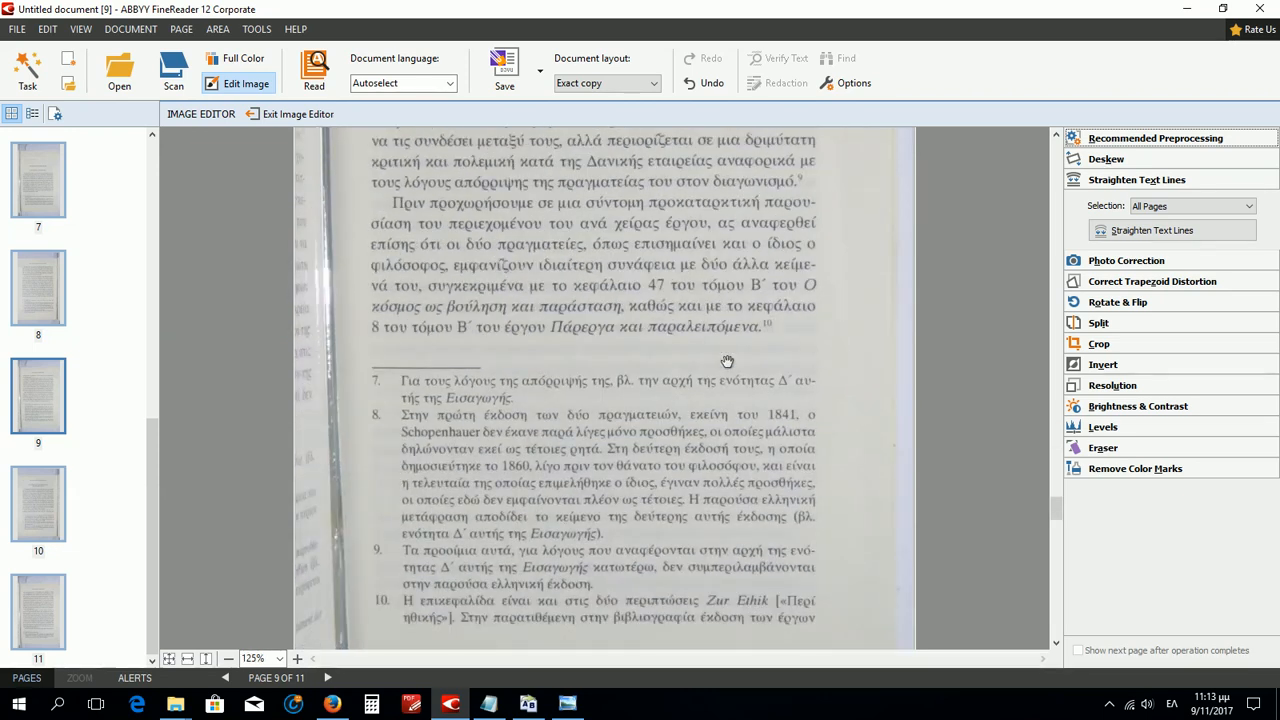
left_click(50, 504)
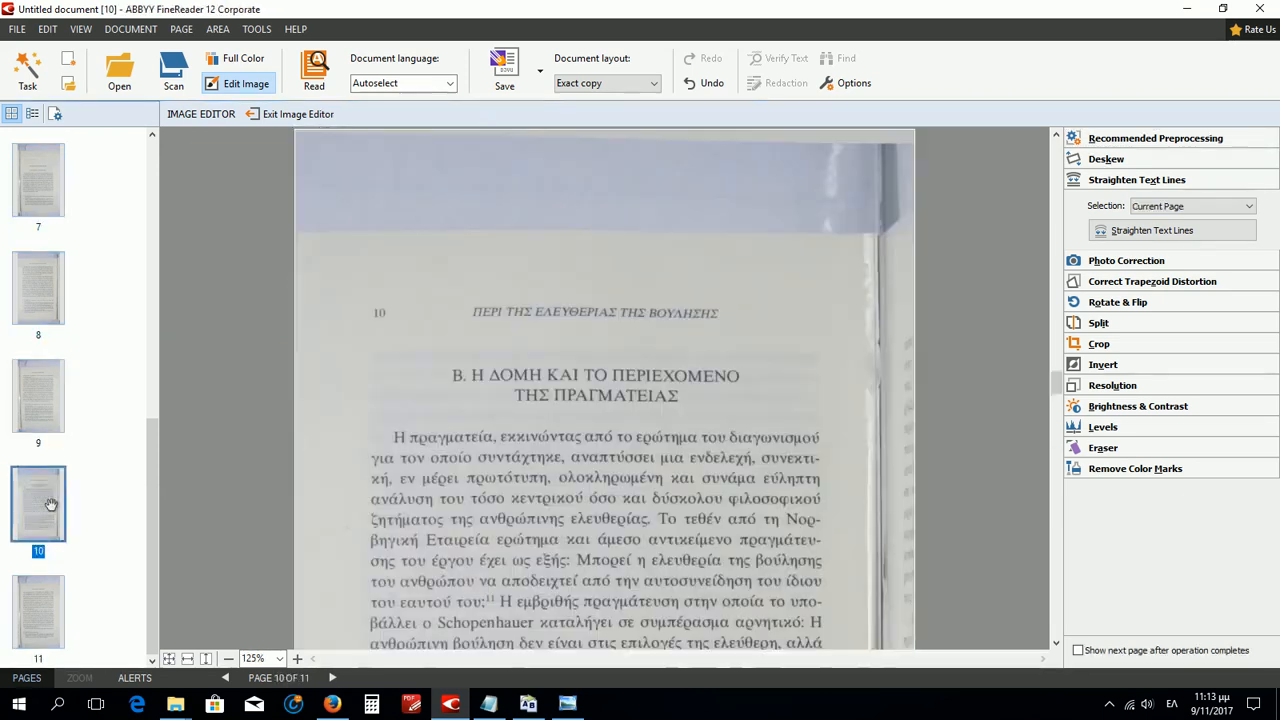
scroll(515, 422, "down", 10)
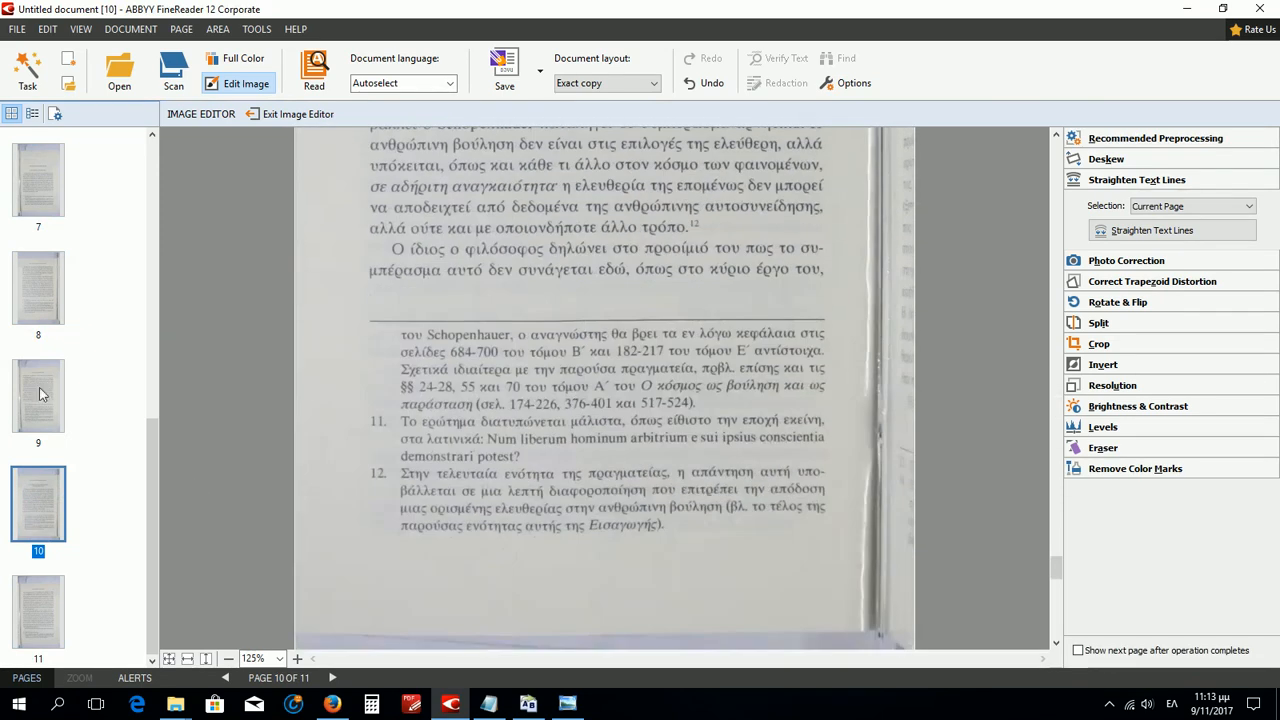
left_click(40, 394)
scroll(552, 421, "down", 3)
scroll(552, 421, "down", 6)
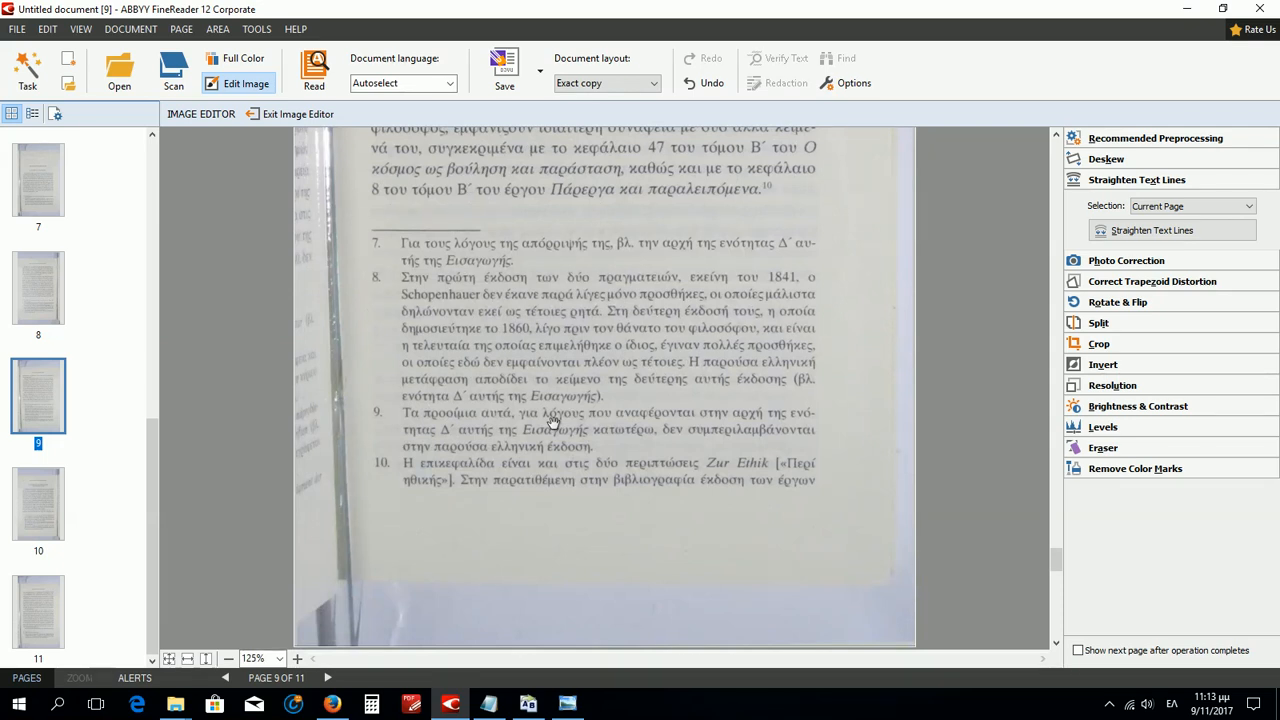
scroll(553, 422, "up", 10)
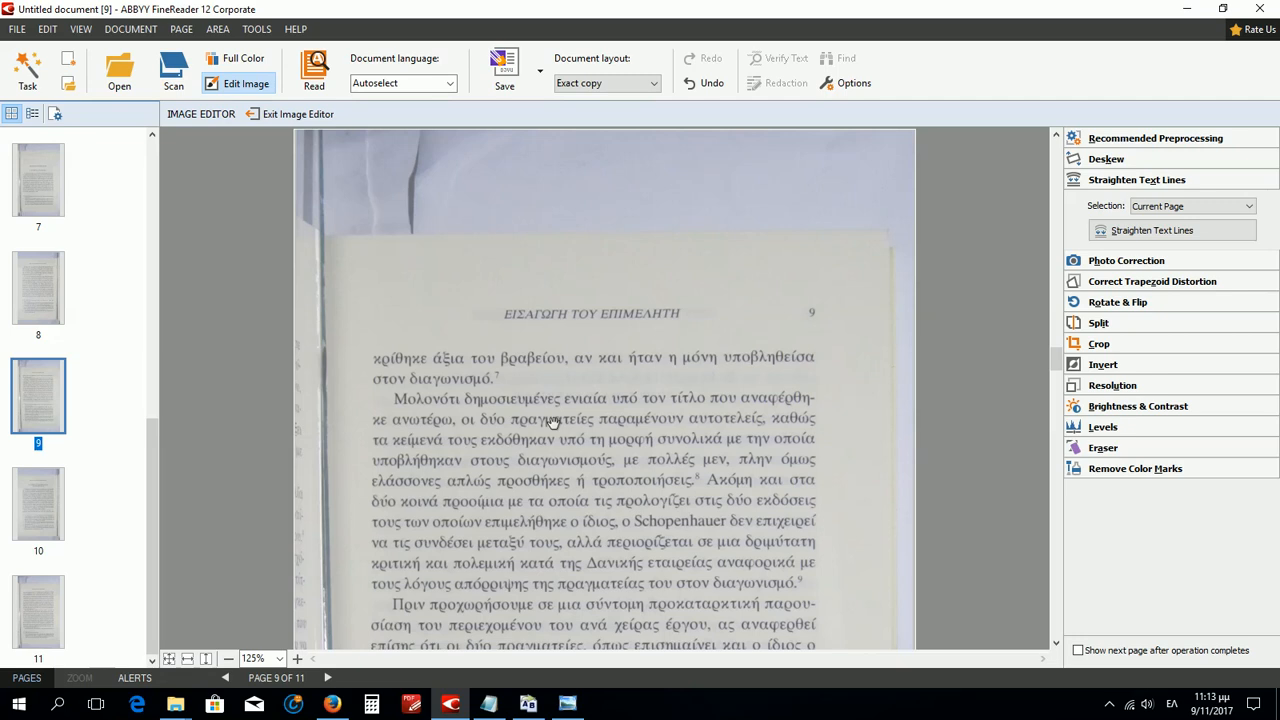
left_click(17, 29)
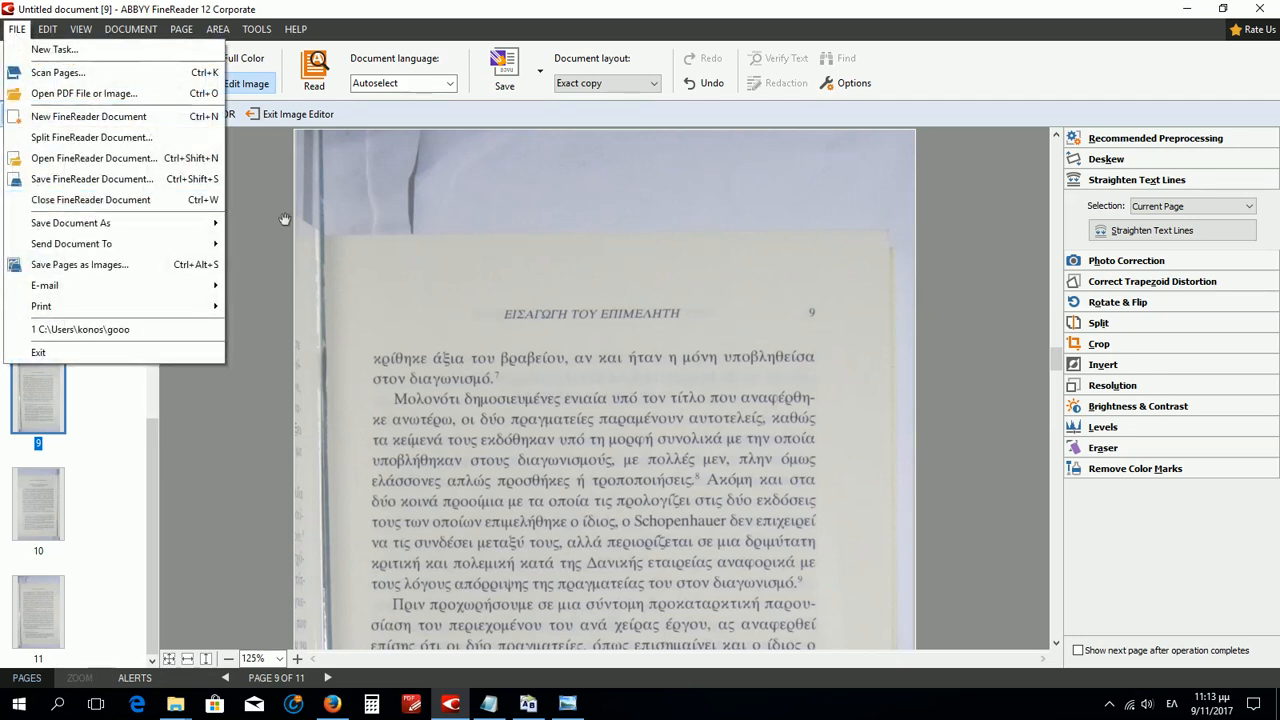
left_click(157, 265)
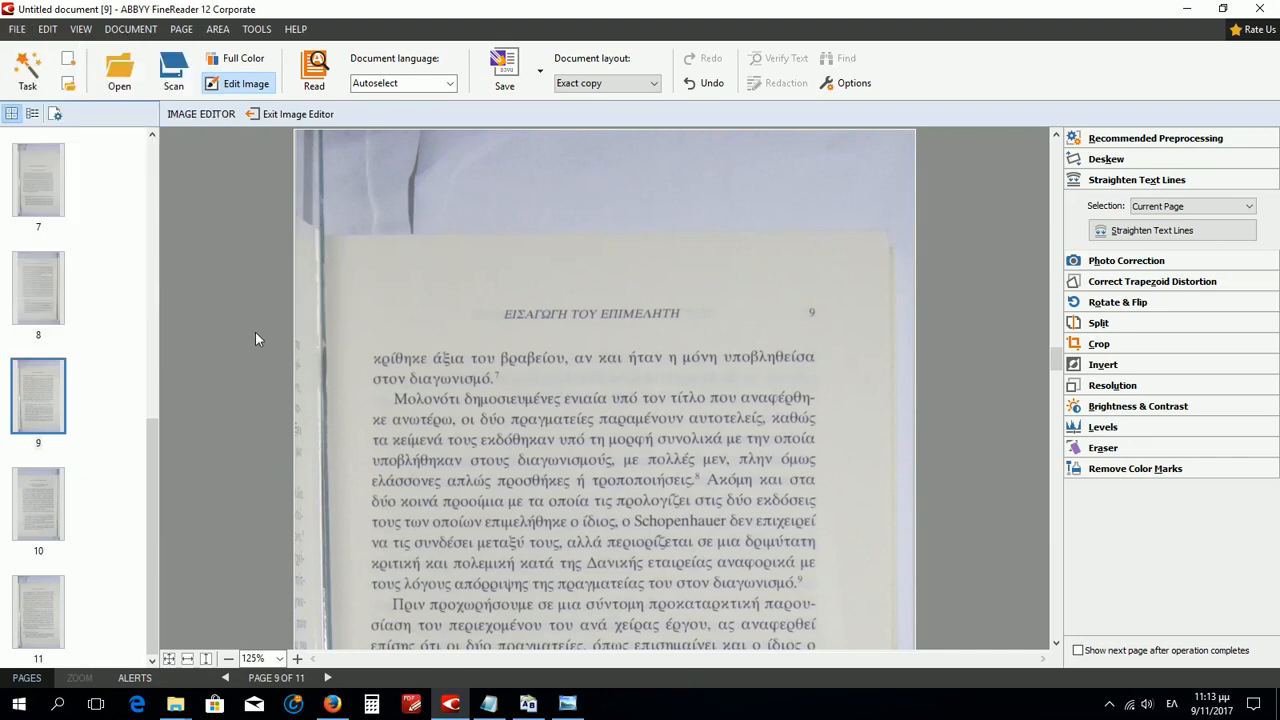
left_click(617, 32)
Review the program options for document, scanning, reading, saving, viewing and advanced settings, and close them without changes
left_click(256, 29)
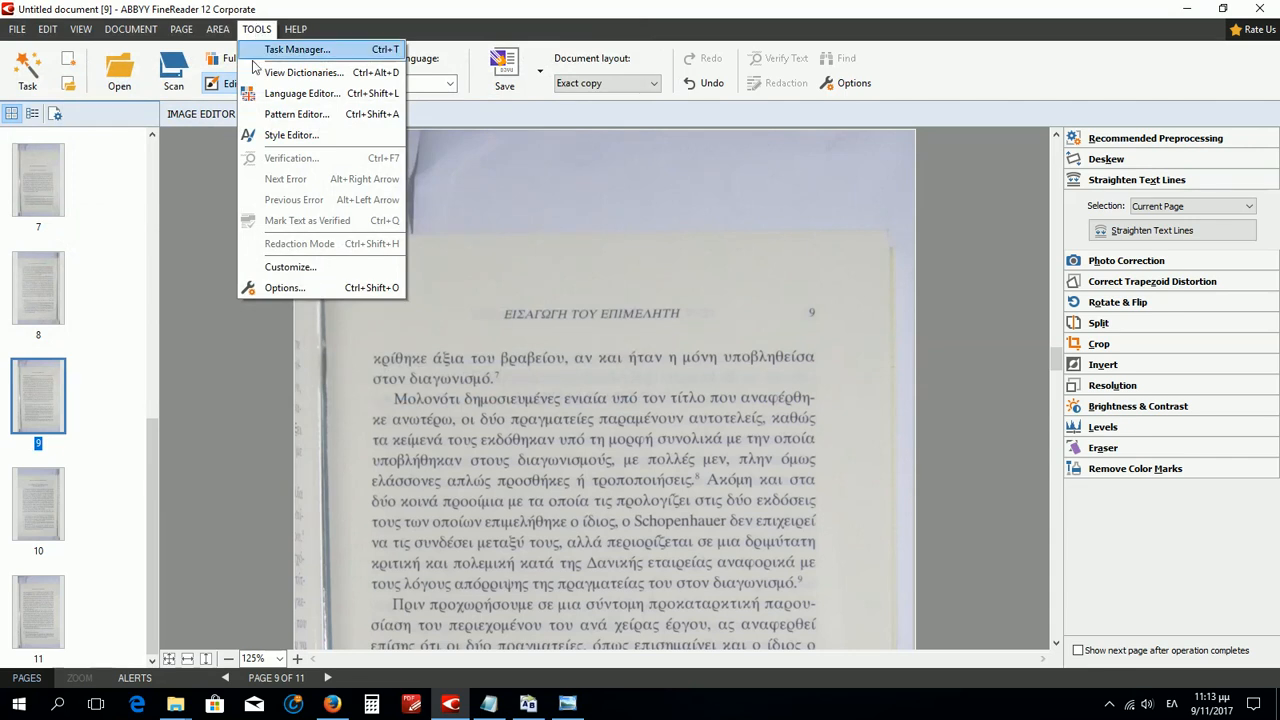
left_click(290, 287)
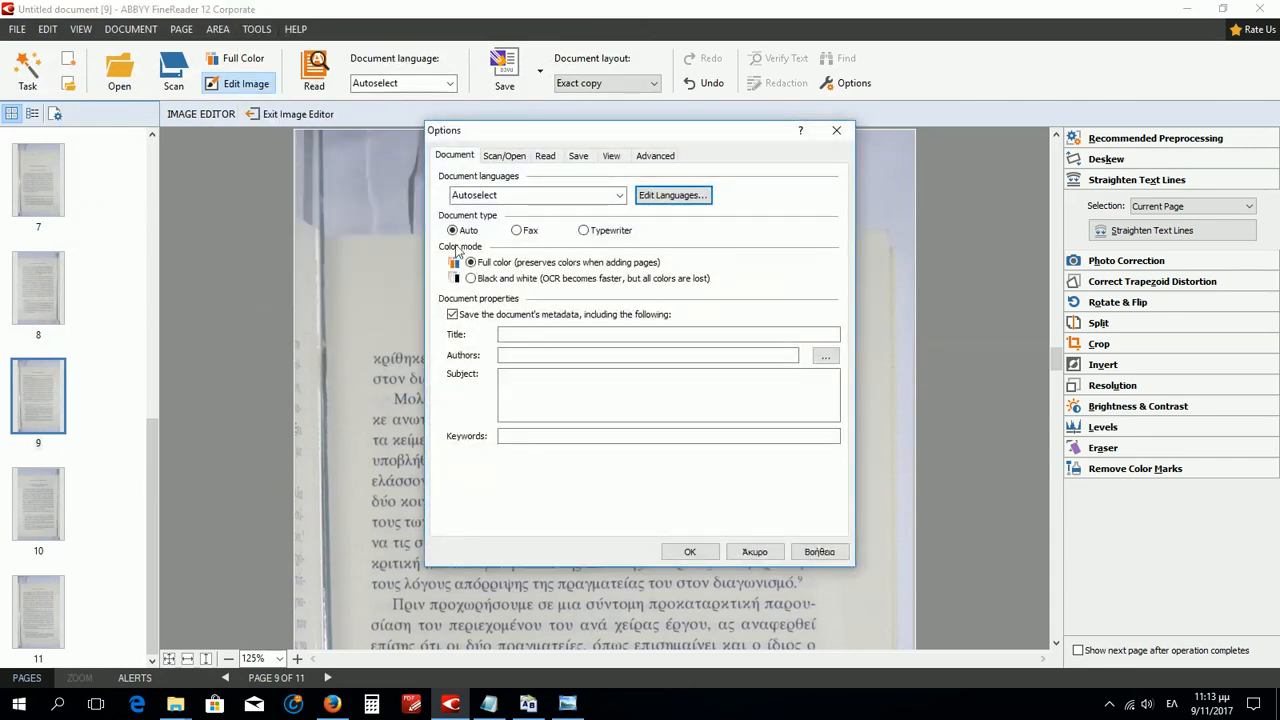
left_click(506, 156)
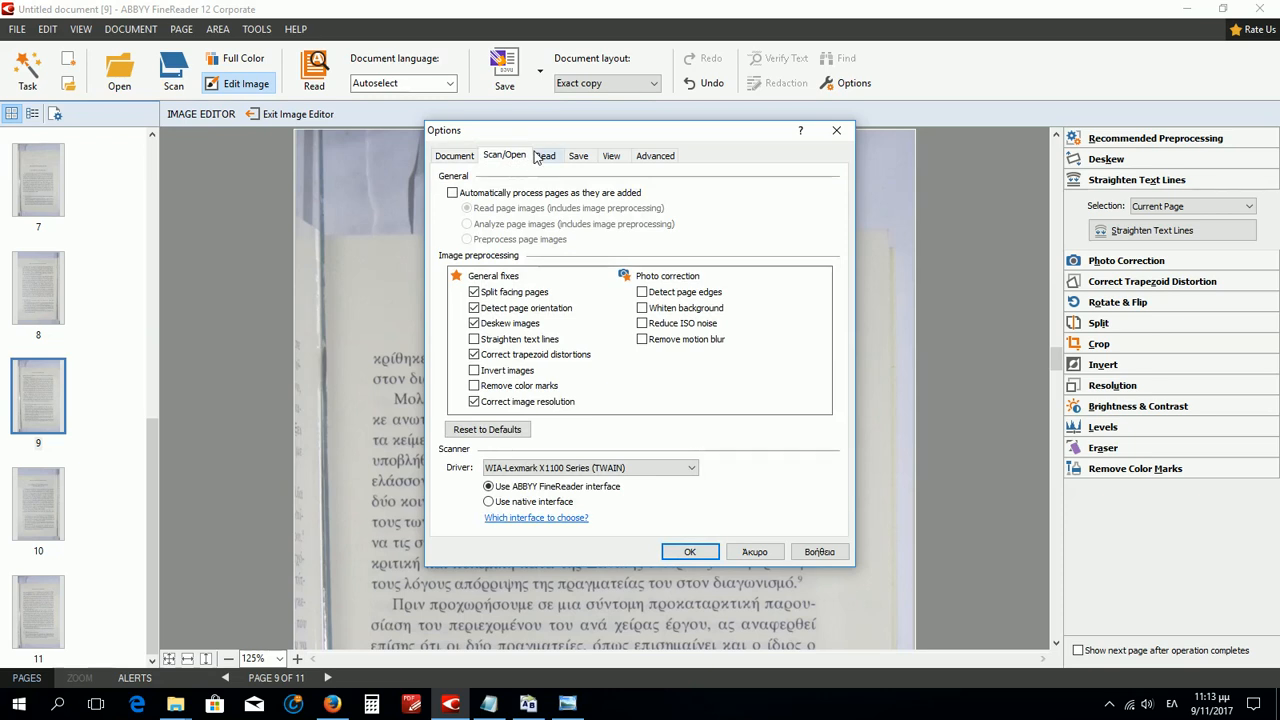
left_click(544, 157)
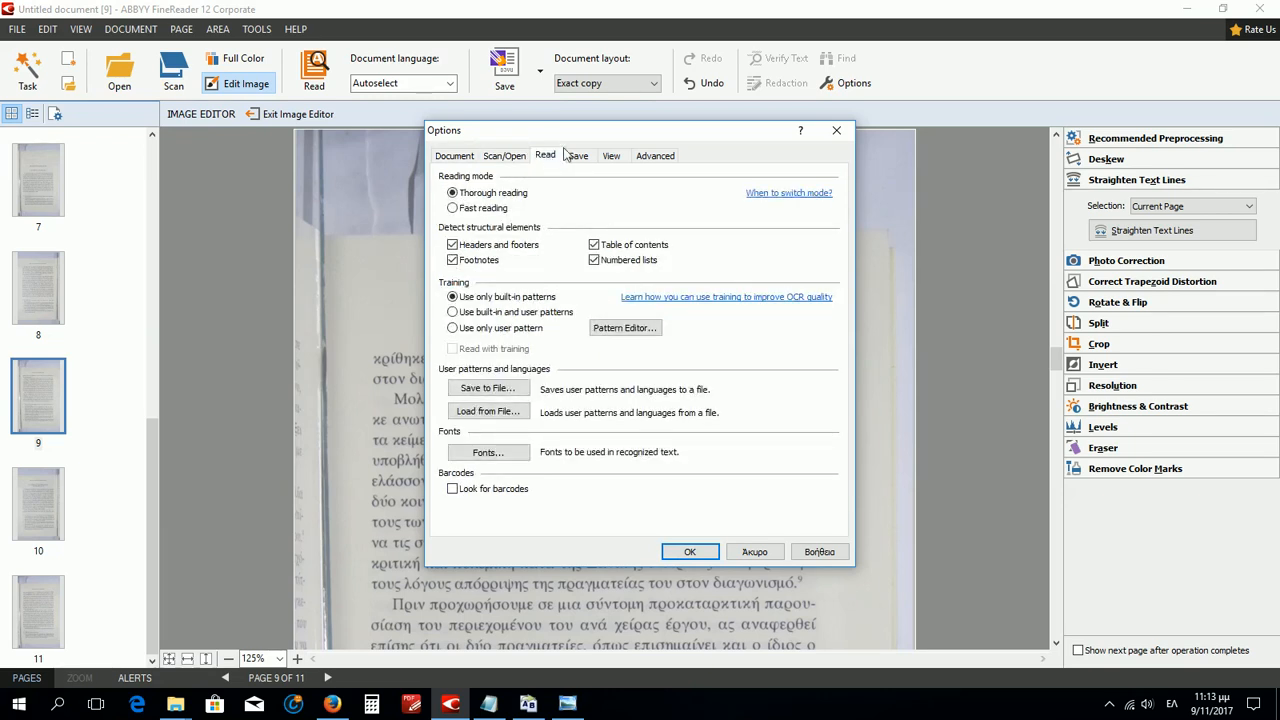
left_click(586, 157)
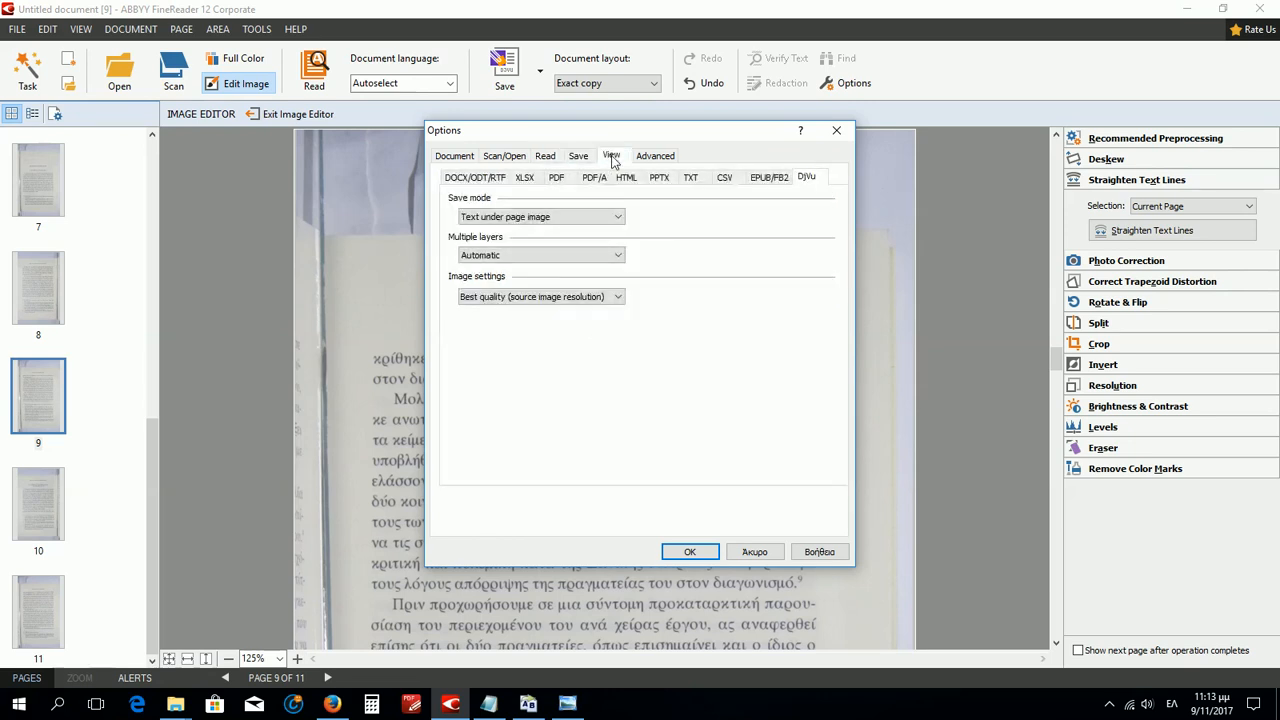
left_click(610, 158)
left_click(655, 157)
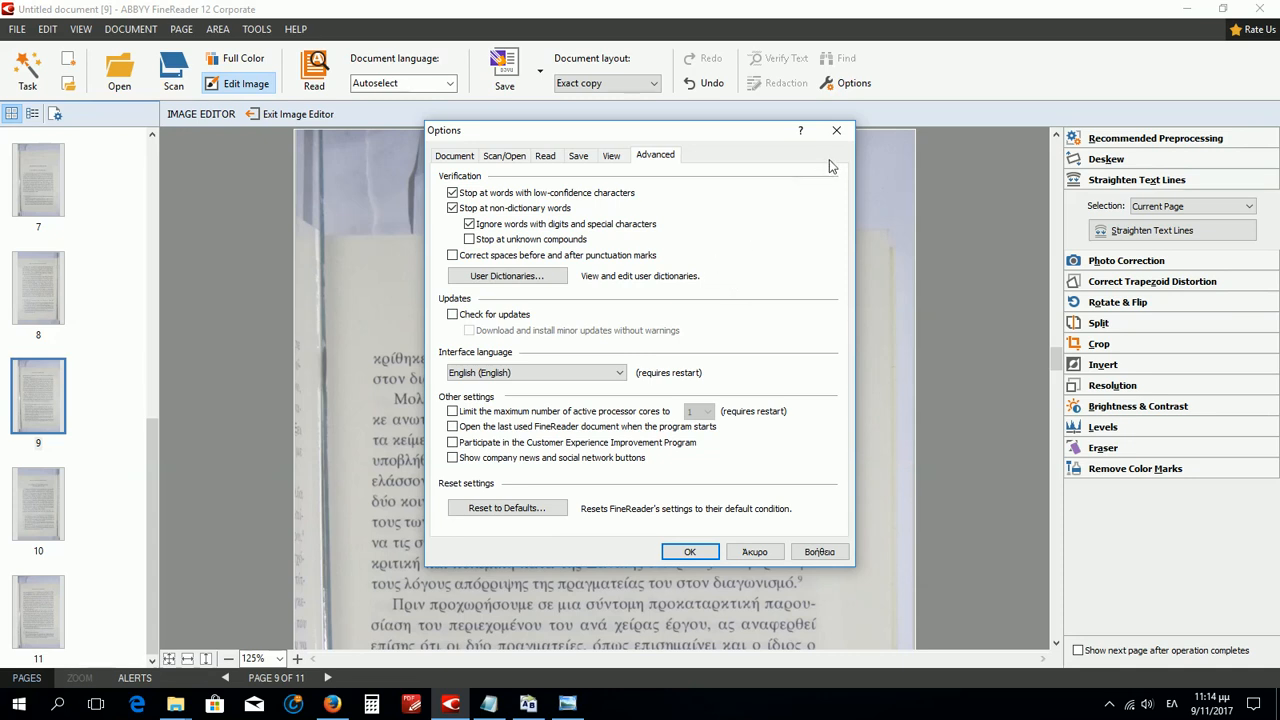
left_click(464, 161)
left_click(494, 158)
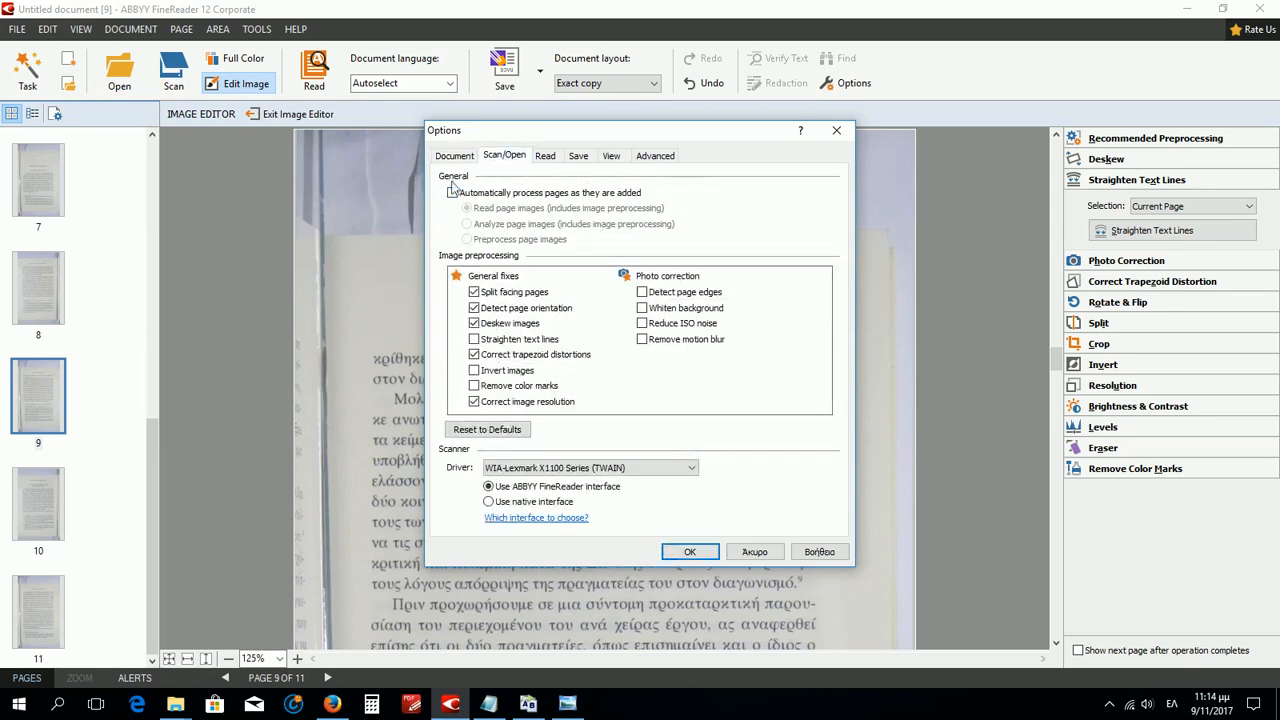
left_click(660, 157)
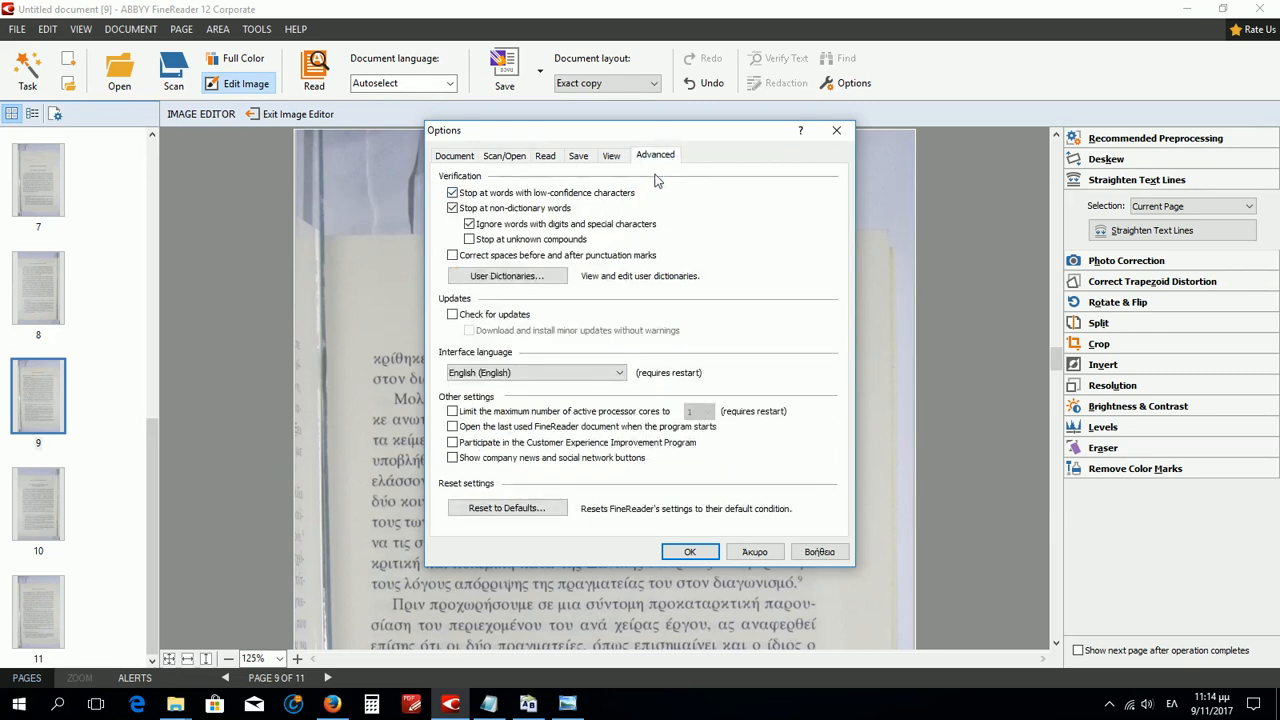
left_click(840, 131)
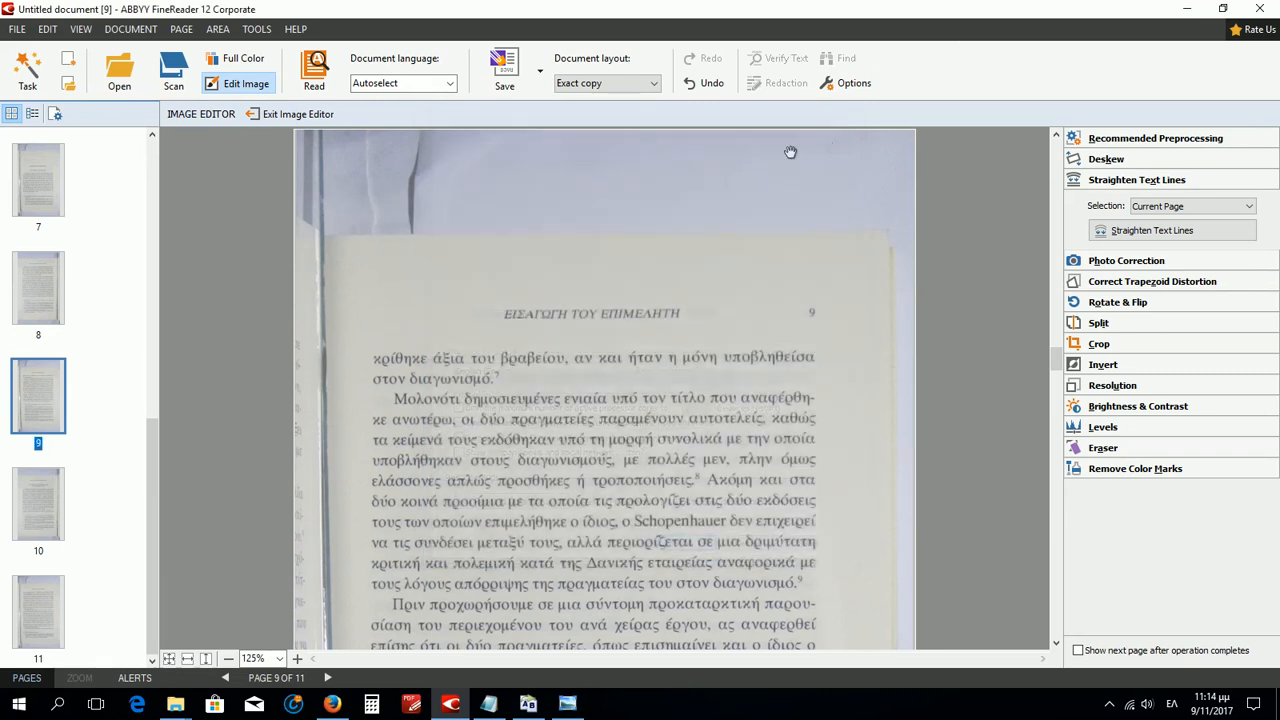
Switch to File Explorer, create a folder named τοοο inside the back up folder and open it
left_click(17, 29)
mouse_move(152, 287)
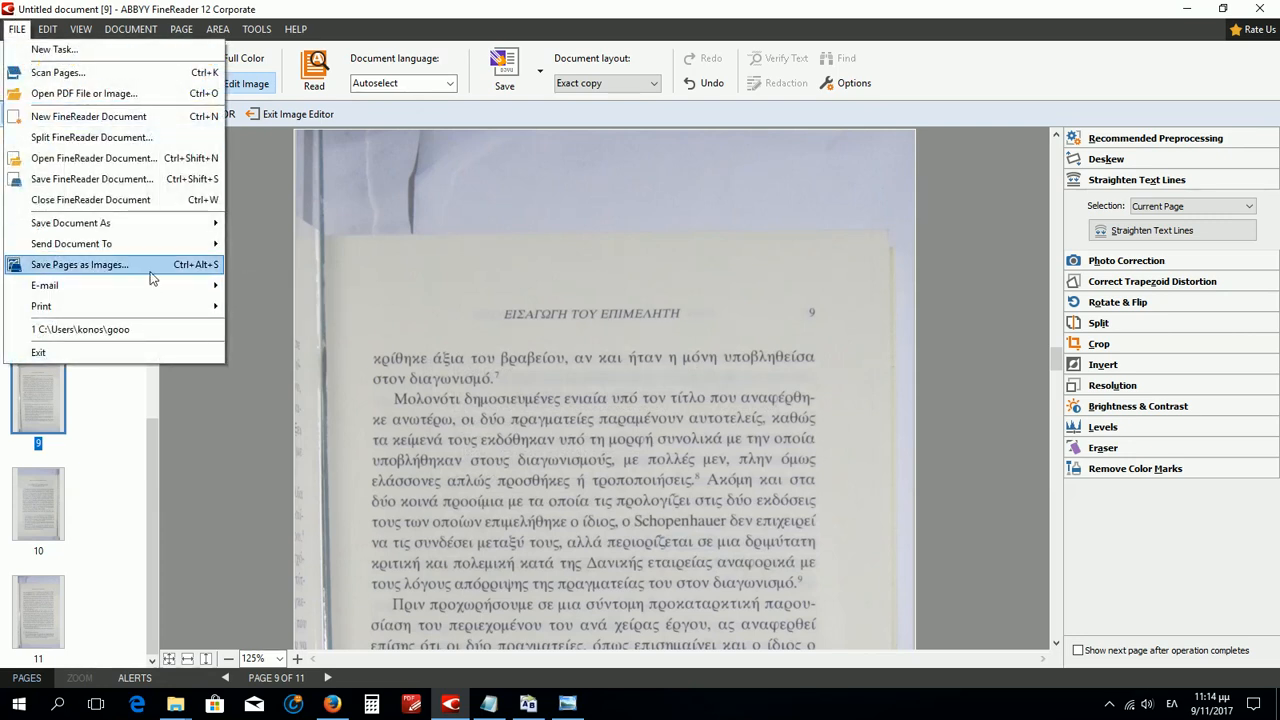
left_click(175, 704)
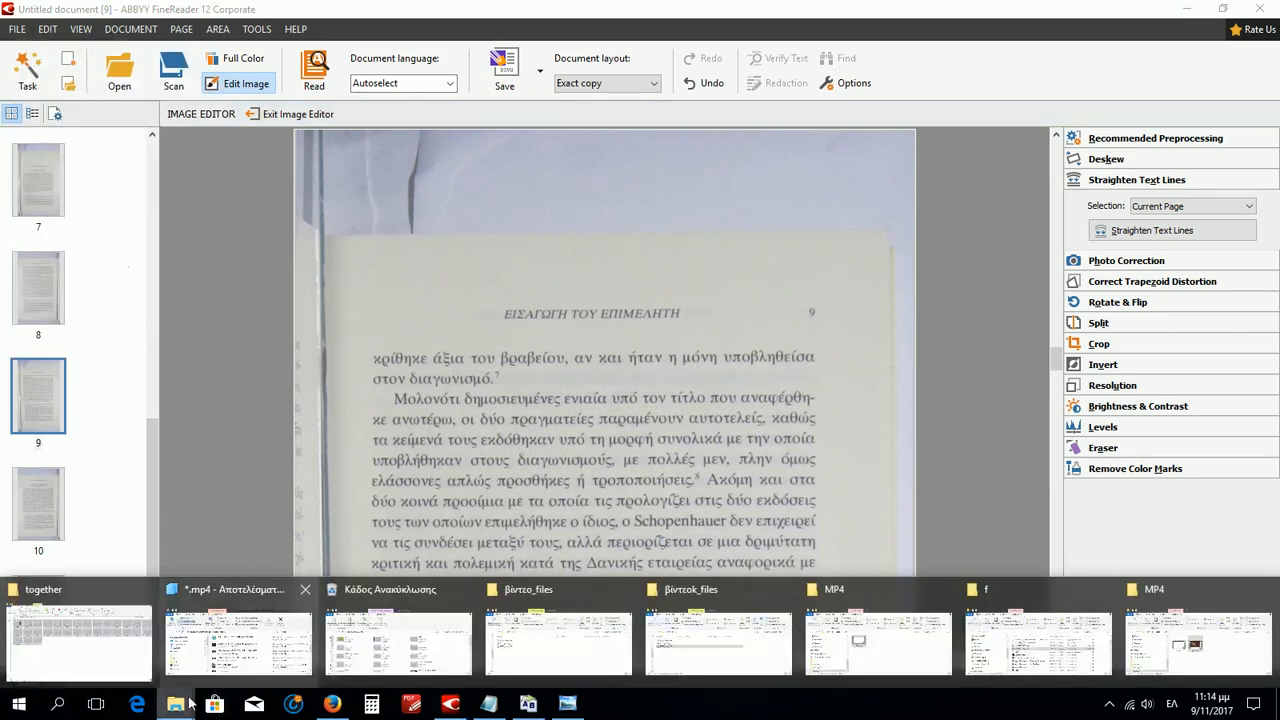
left_click(127, 655)
left_click(185, 125)
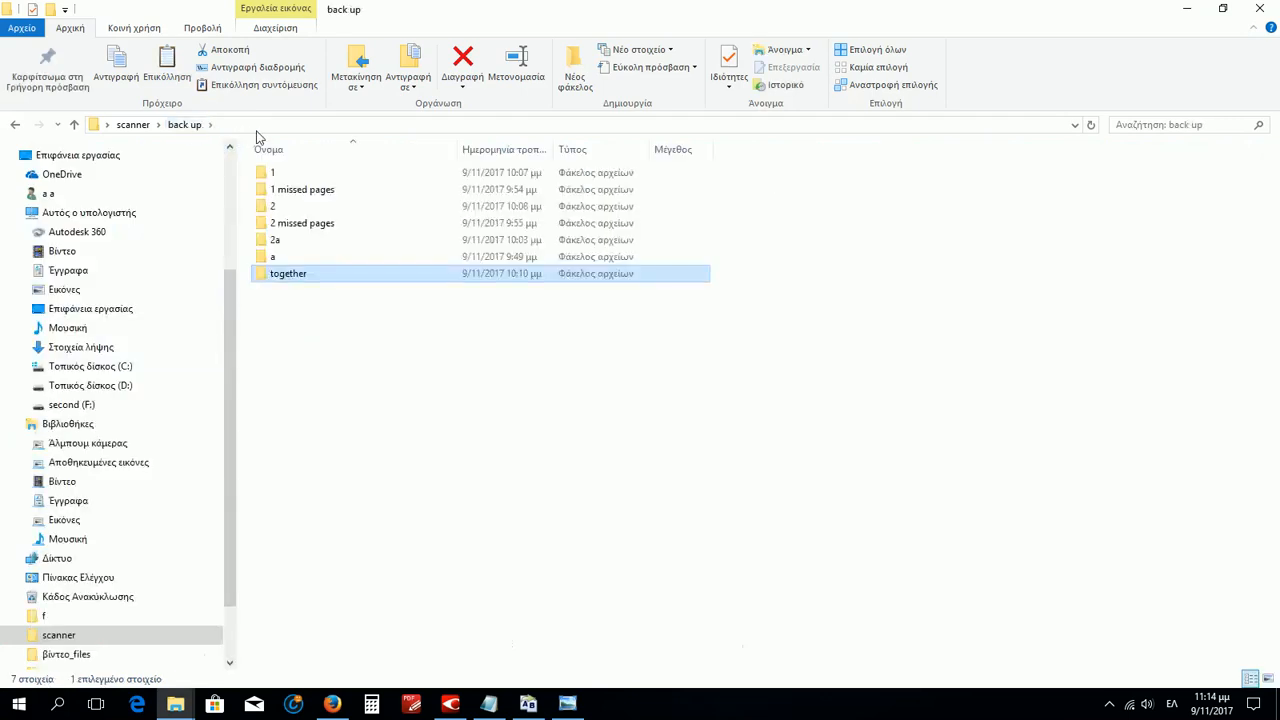
right_click(365, 357)
mouse_move(575, 574)
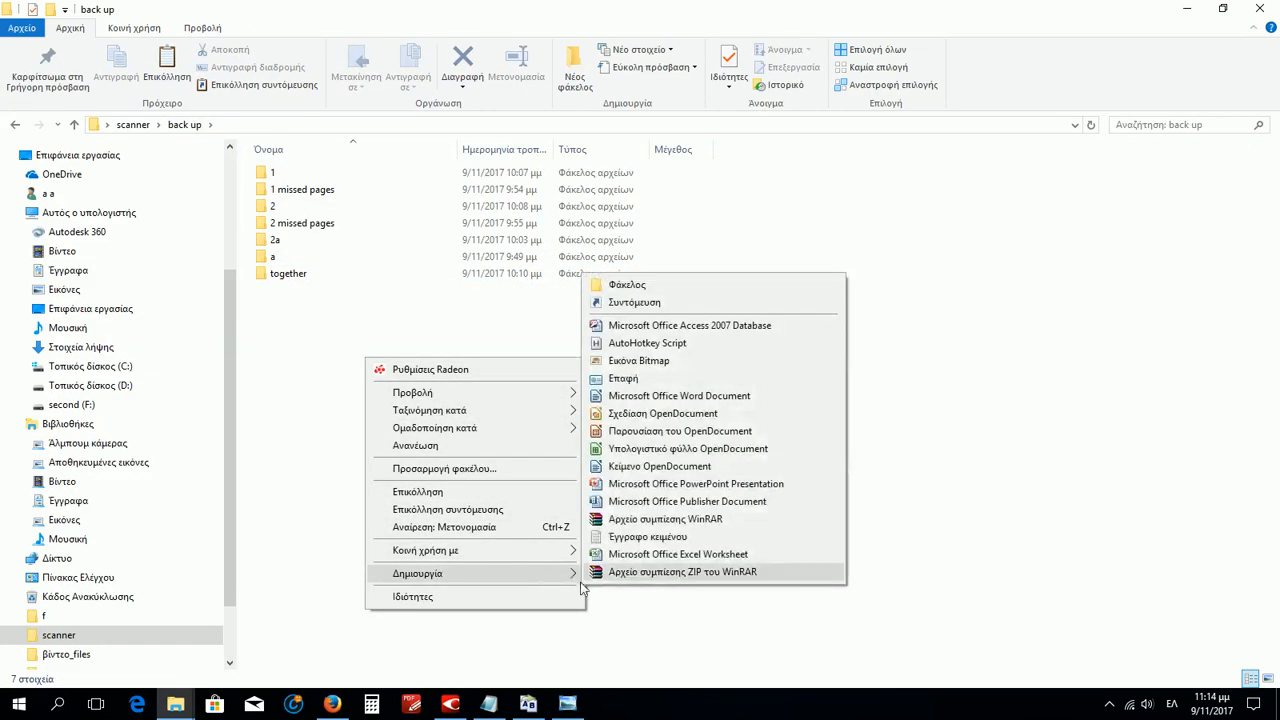
left_click(668, 287)
type("τ")
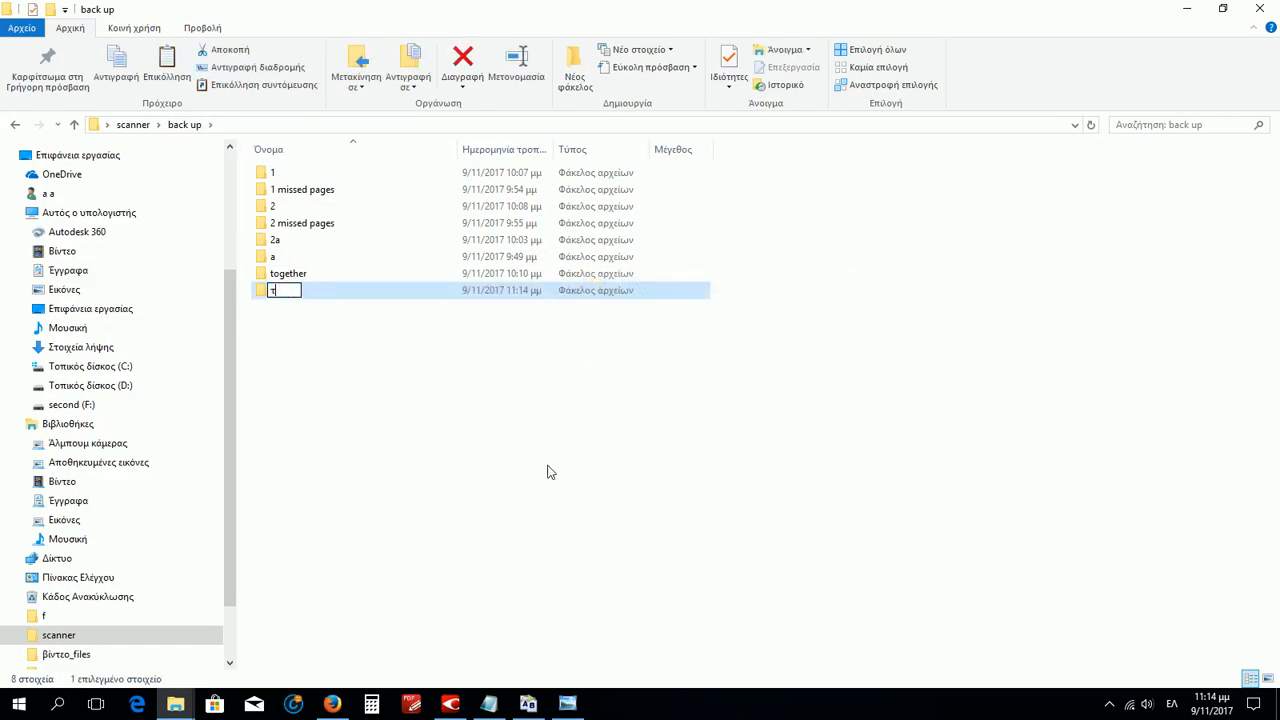
left_click(420, 322)
double_click(437, 291)
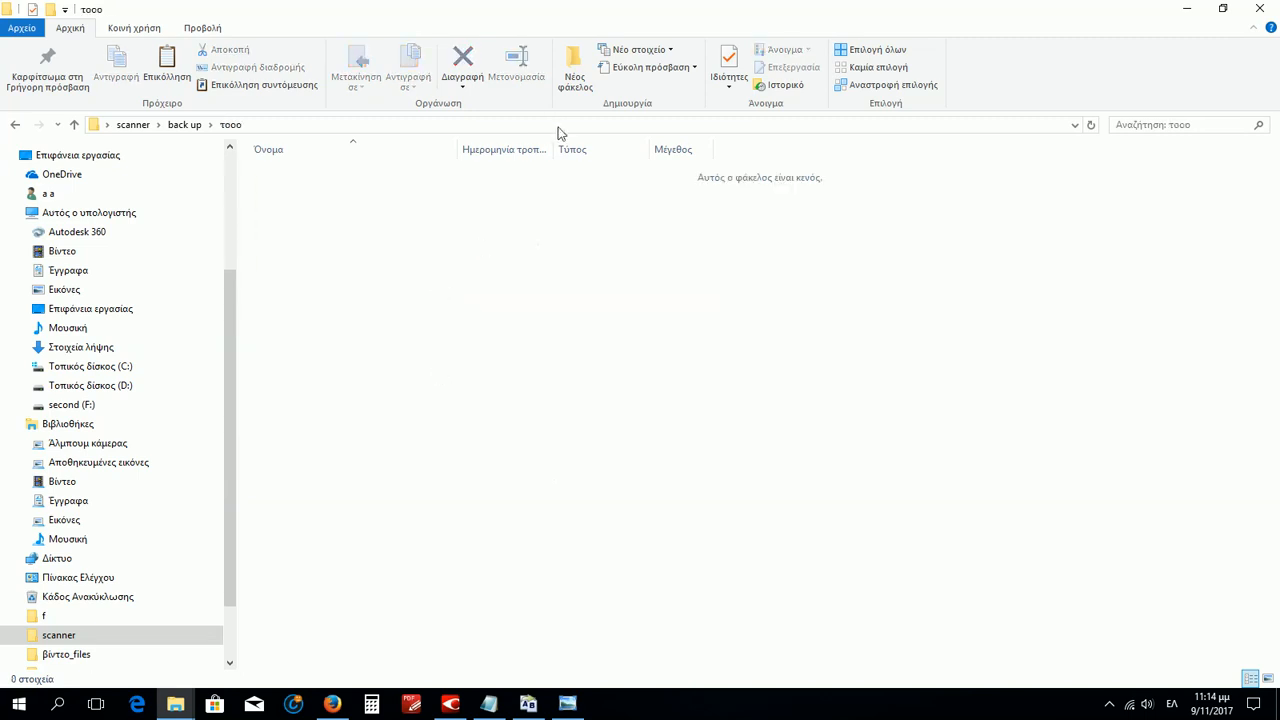
Copy the τοοο folder's path, switch to FineReader and set it as the destination for saving pages as images
left_click(558, 126)
right_click(558, 126)
left_click(653, 180)
left_click(538, 706)
left_click(15, 29)
left_click(120, 260)
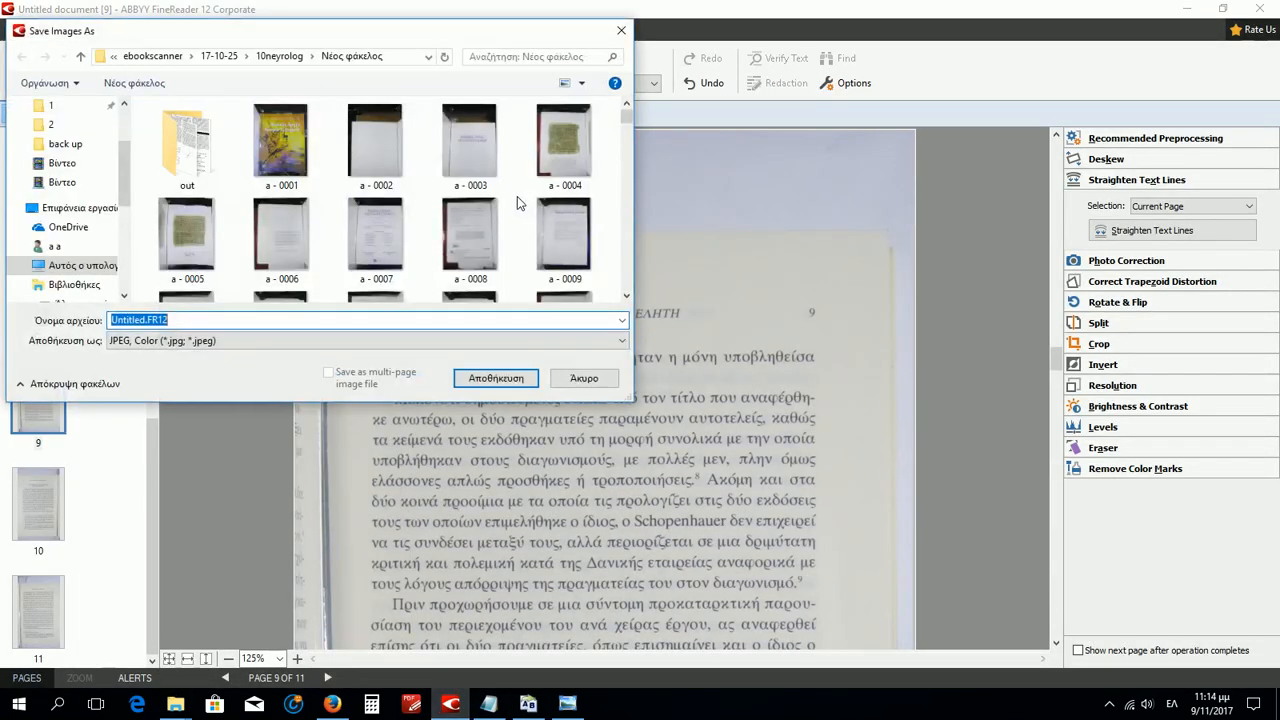
left_click(352, 60)
right_click(350, 58)
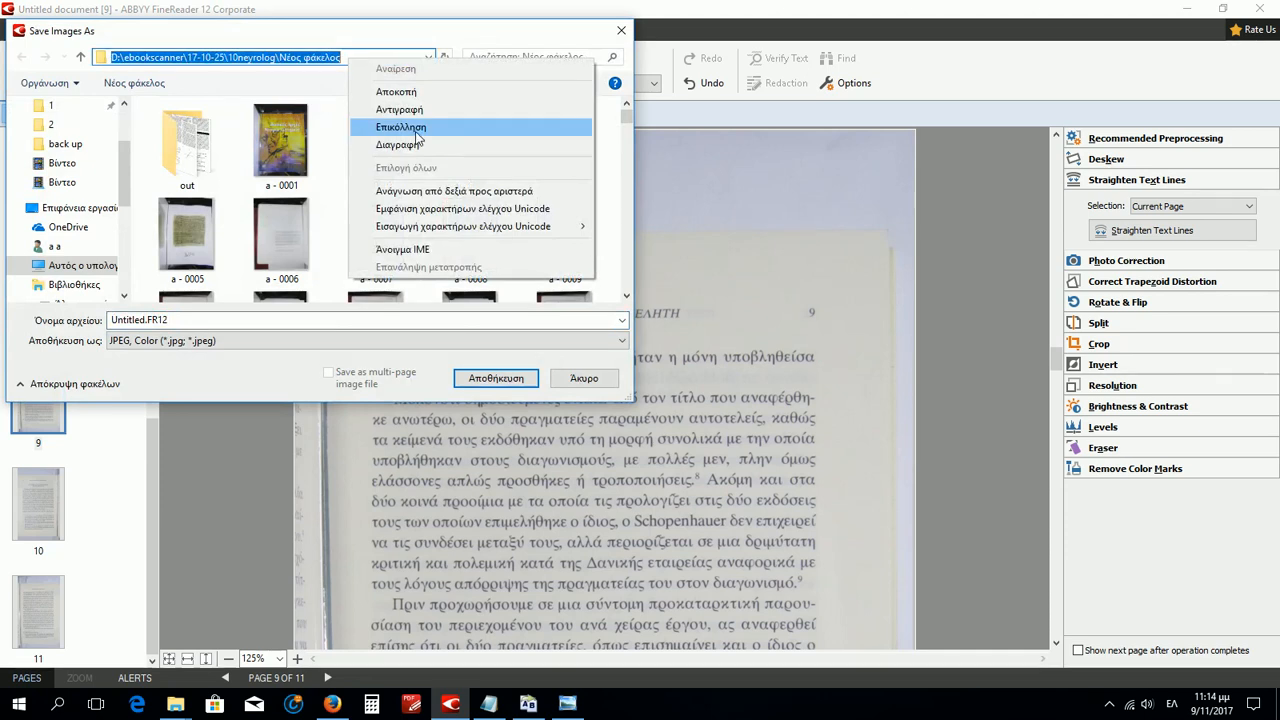
left_click(401, 127)
left_click(444, 56)
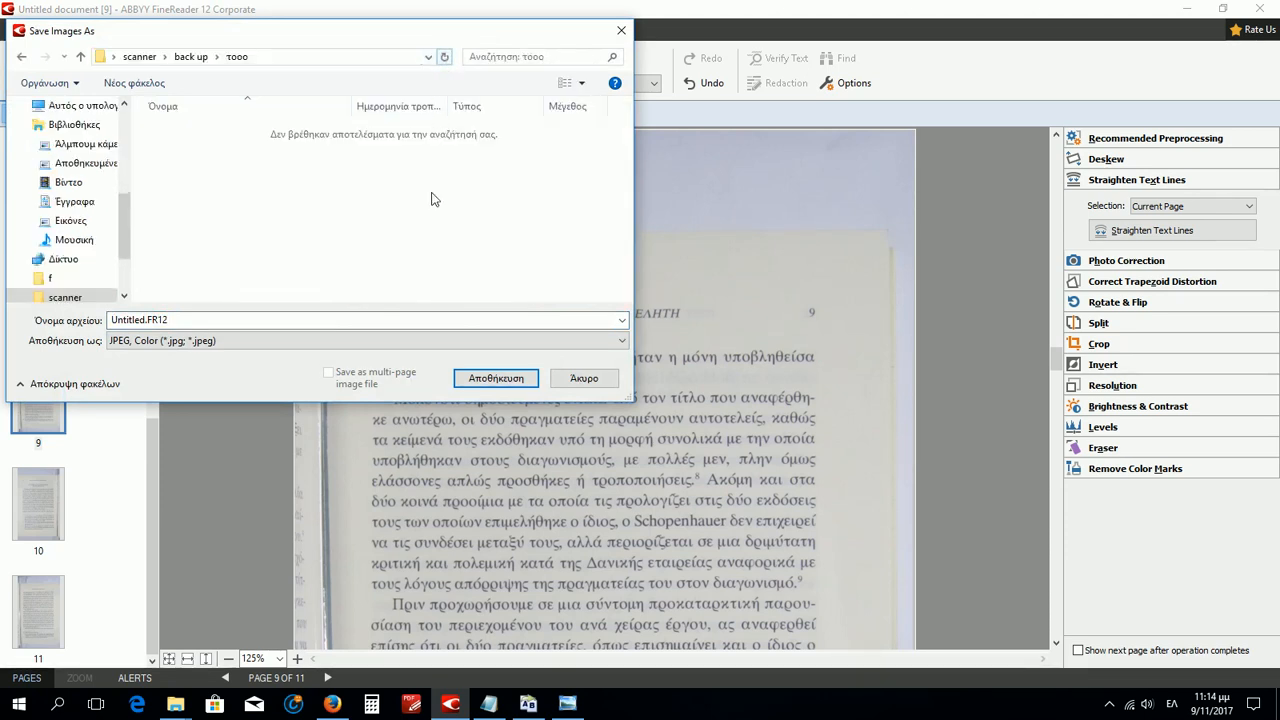
Name the image files α and save the pages in JPEG, Color format
double_click(401, 320)
type("α")
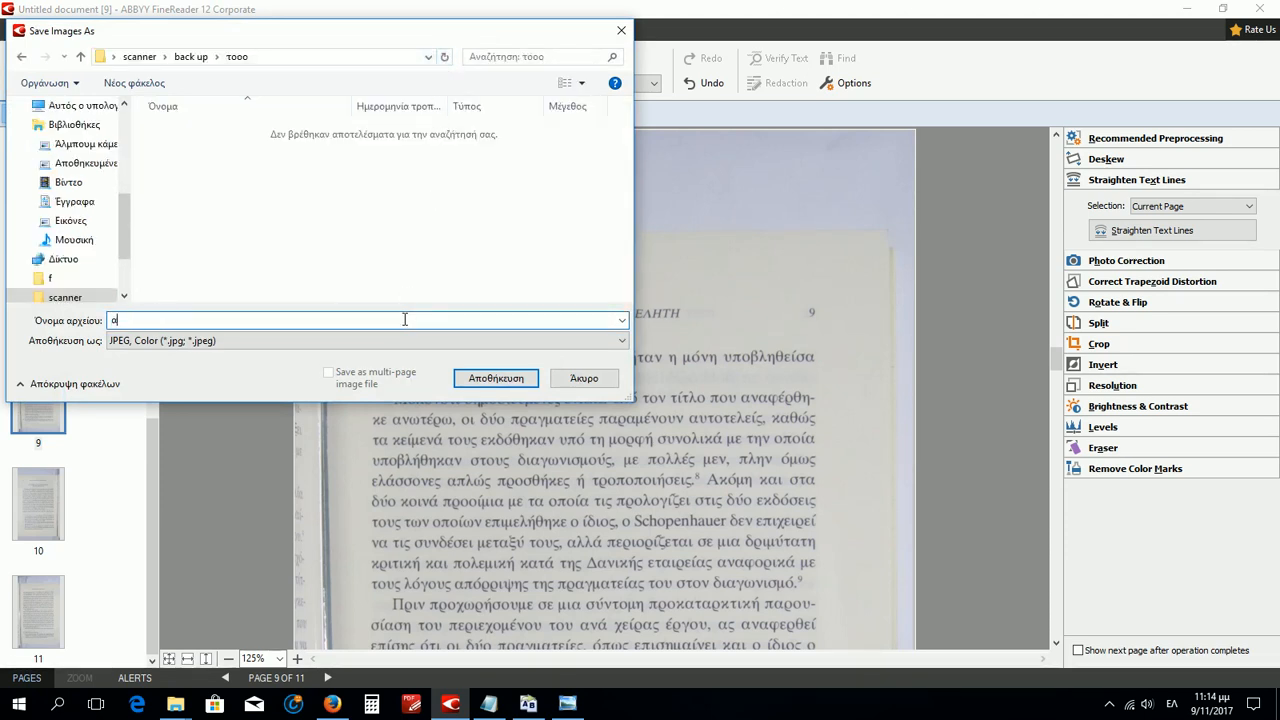
left_click(496, 378)
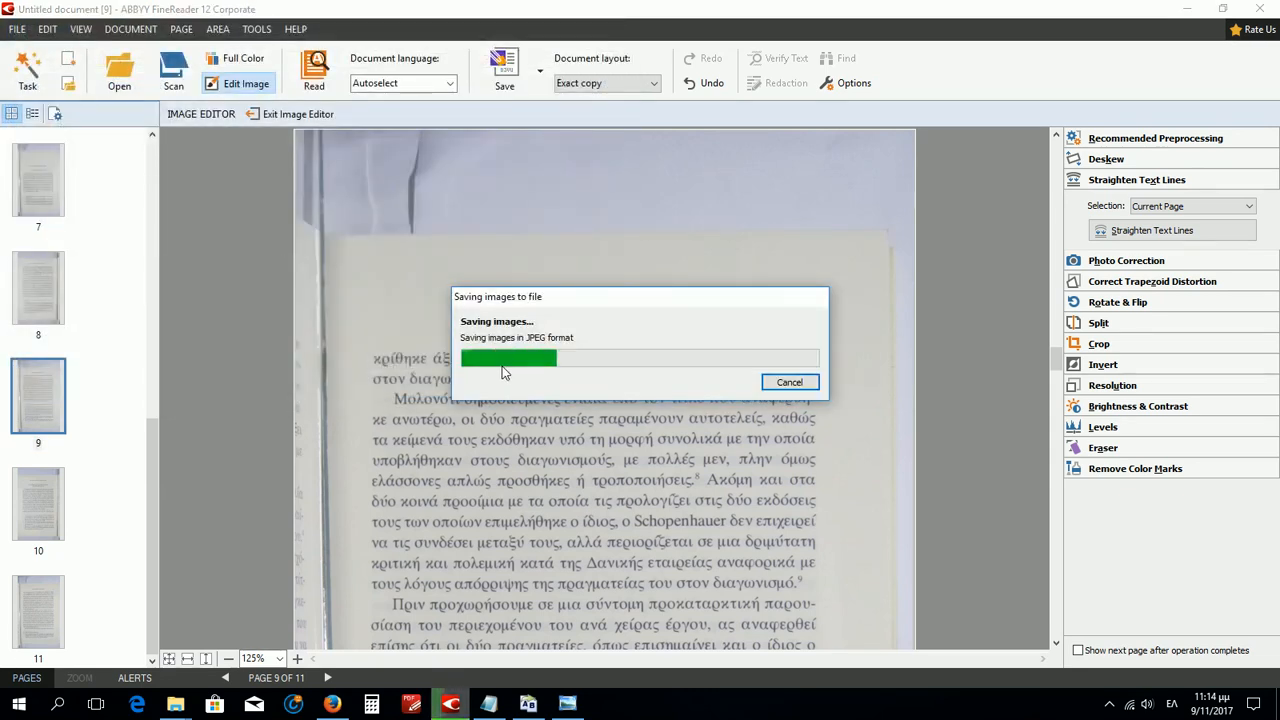
Switch to the τοοο folder in File Explorer and look through the exported page images from α - 0001 to α - 0011
mouse_move(171, 708)
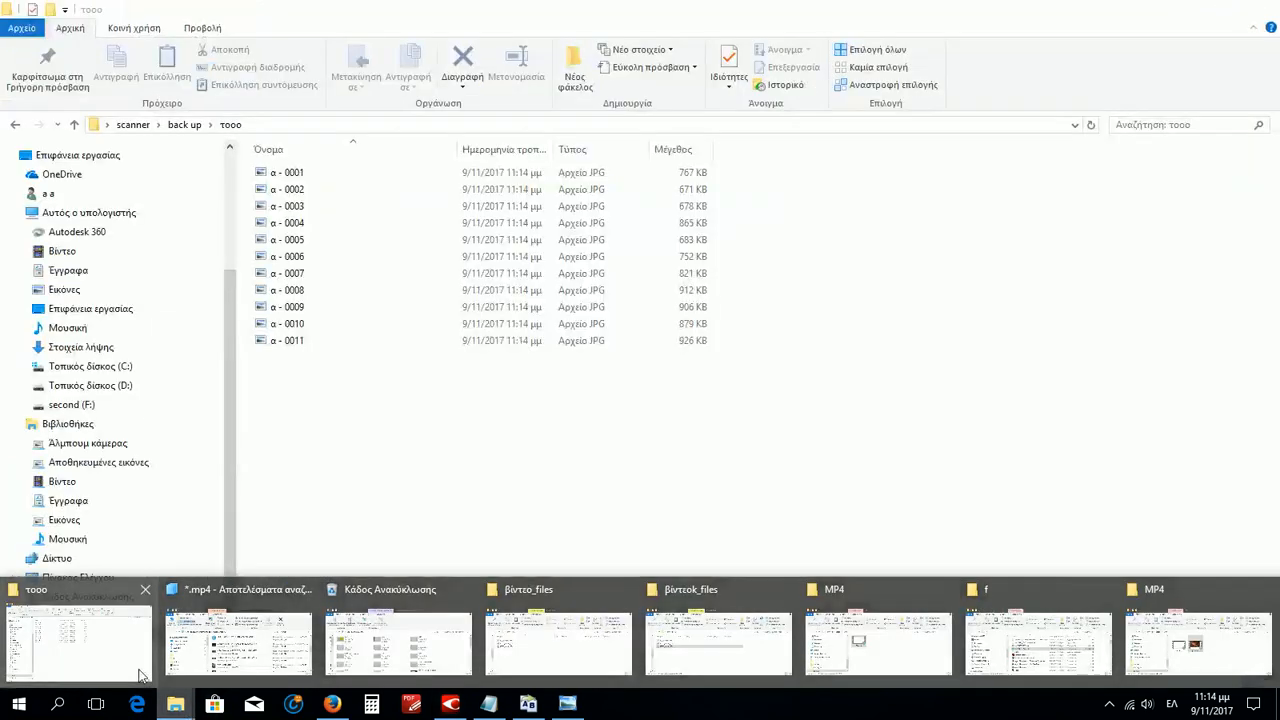
left_click(140, 676)
double_click(651, 174)
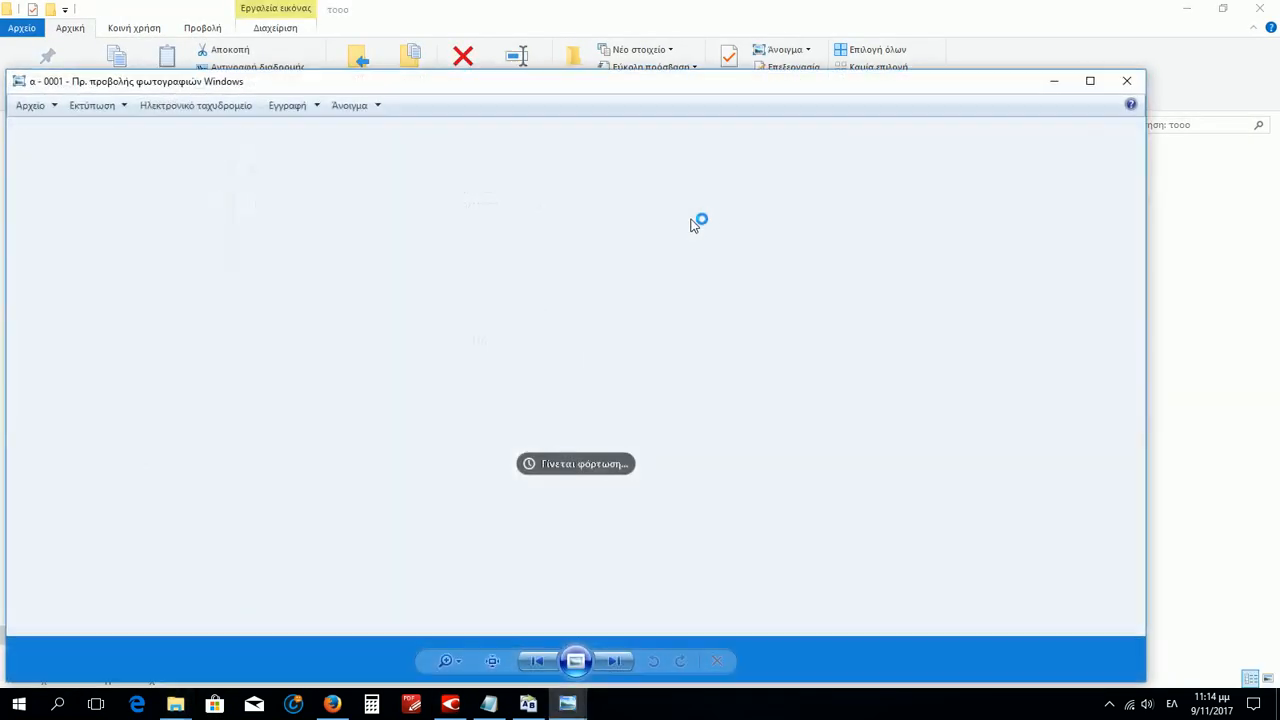
scroll(815, 326, "down", 5)
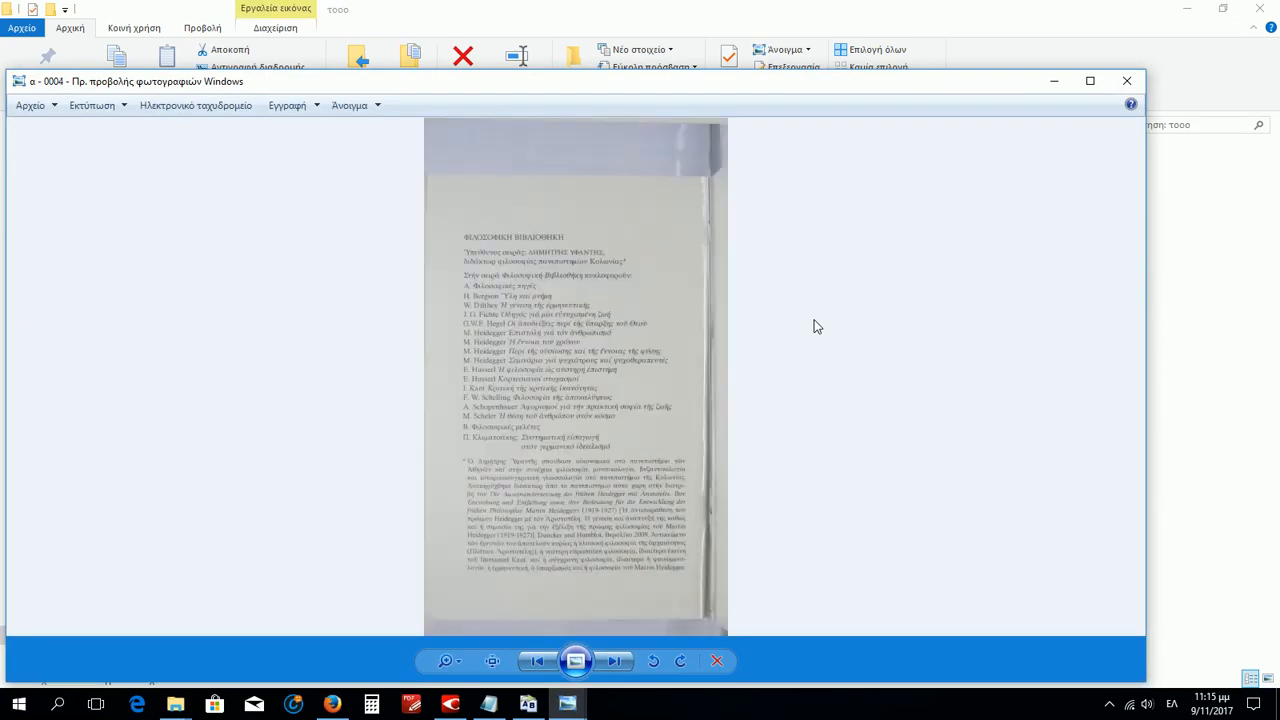
scroll(815, 326, "down", 4)
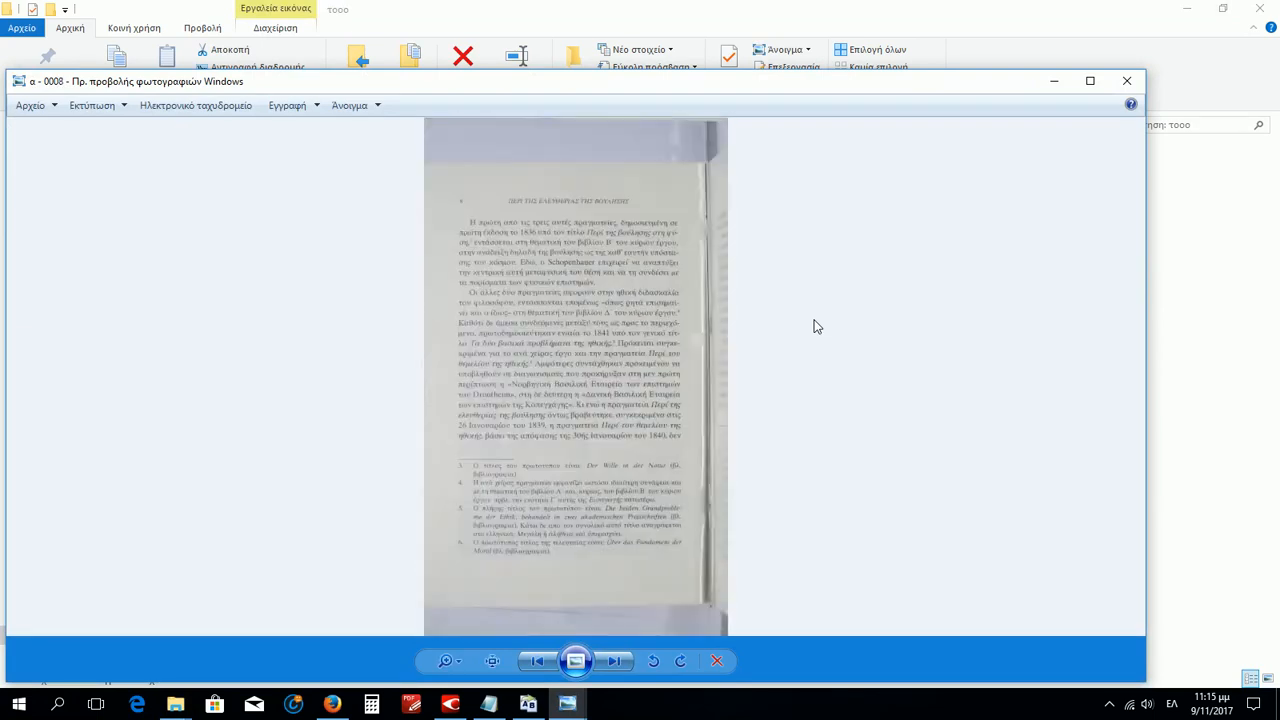
scroll(815, 326, "down", 1)
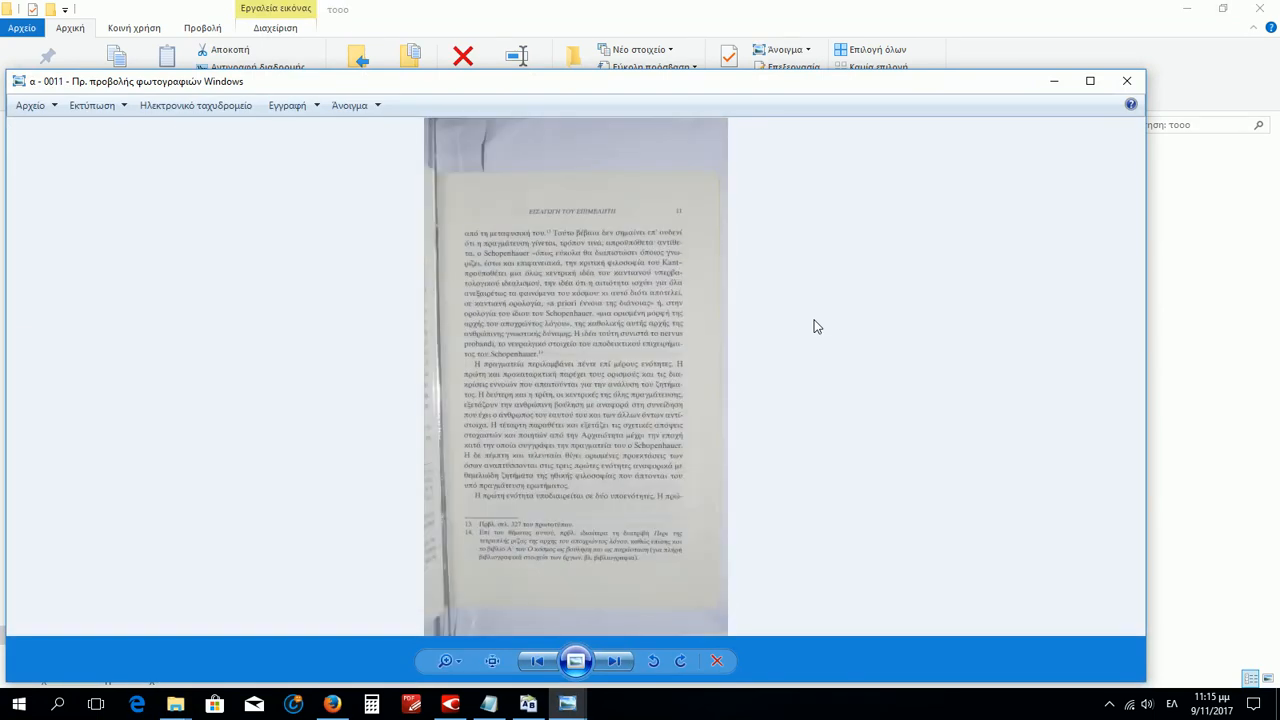
left_click(1127, 80)
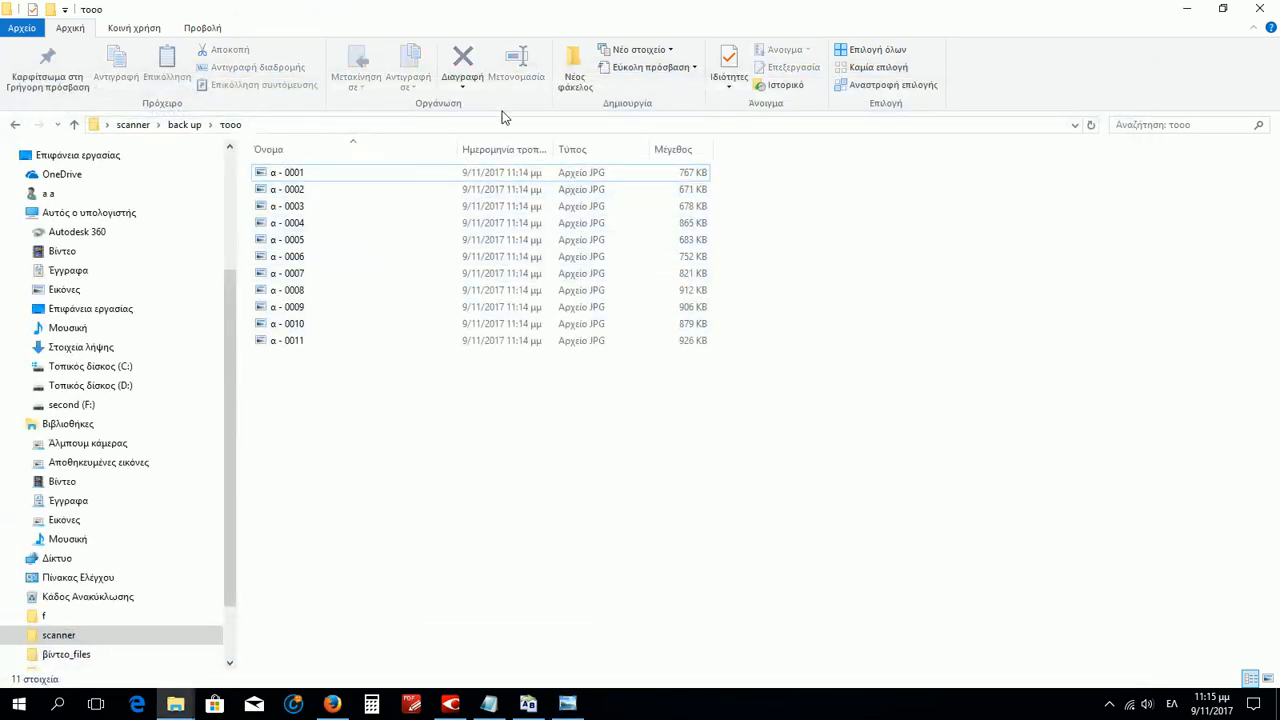
Launch ScanTailor from its shortcut in the scanner folder, return to the τοοο folder and bring up the ScanTailor window
left_click(133, 124)
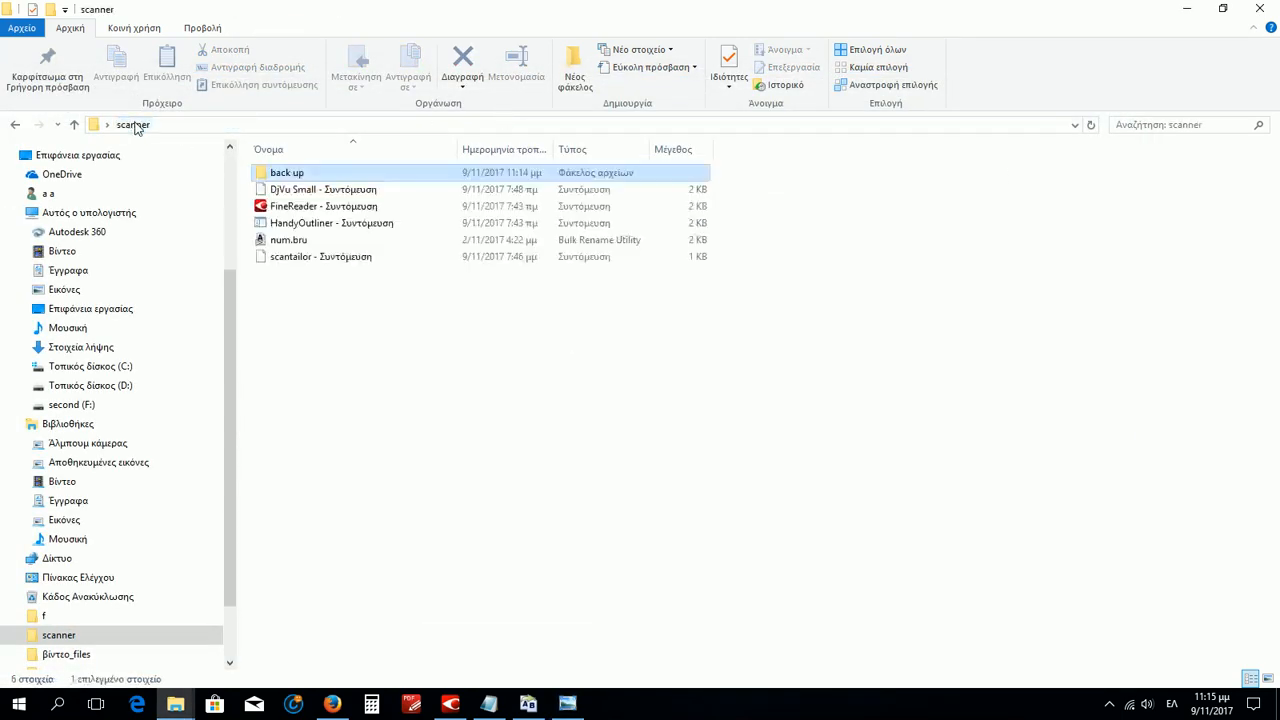
left_click(333, 265)
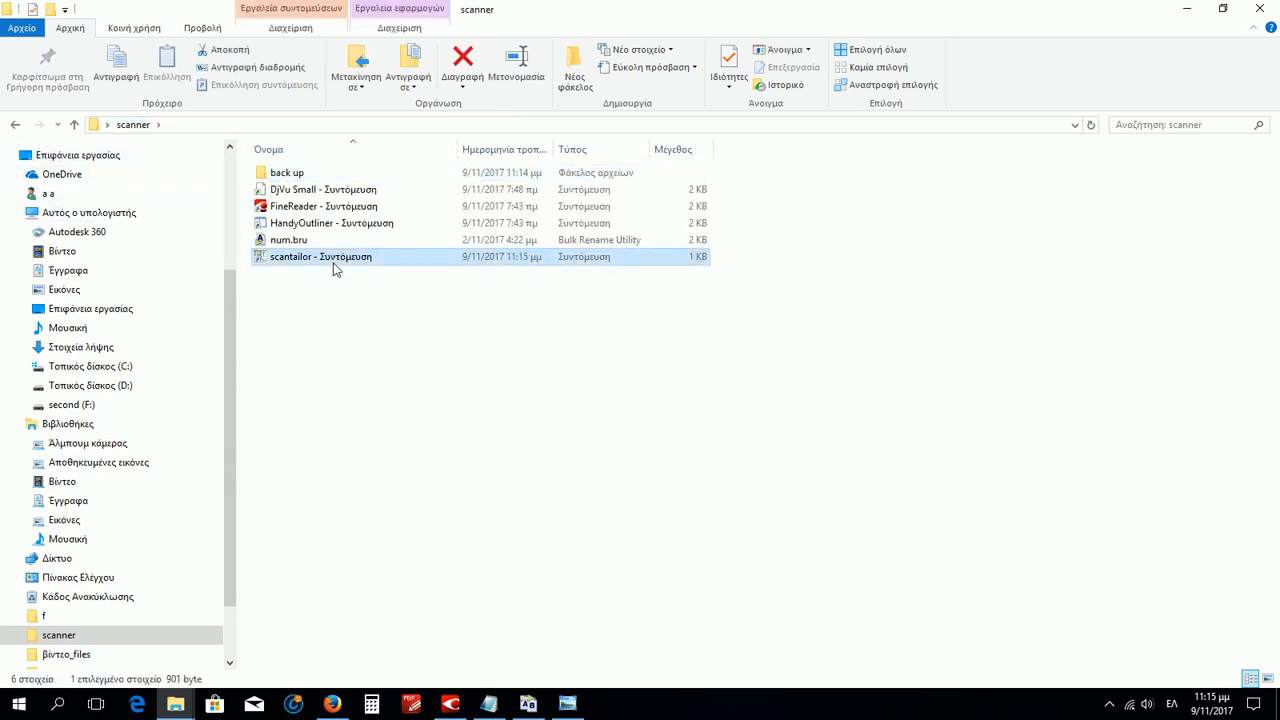
left_click(340, 303)
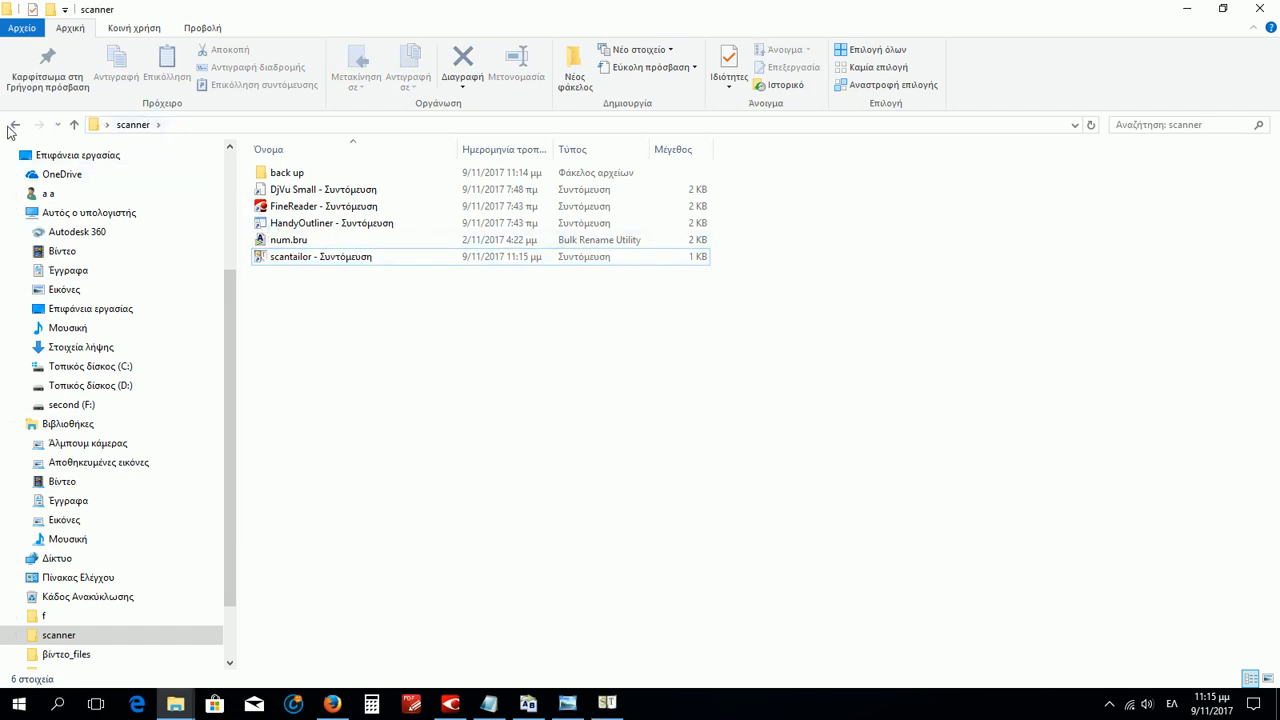
left_click(14, 125)
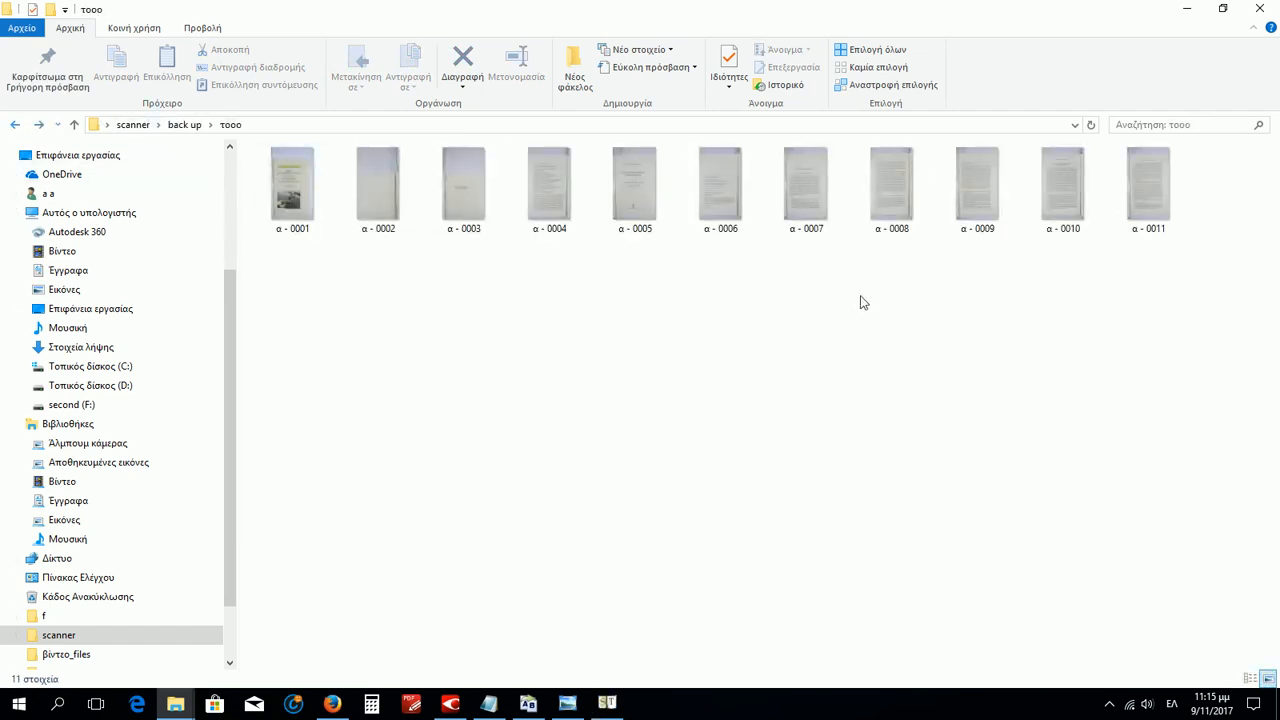
left_click(618, 702)
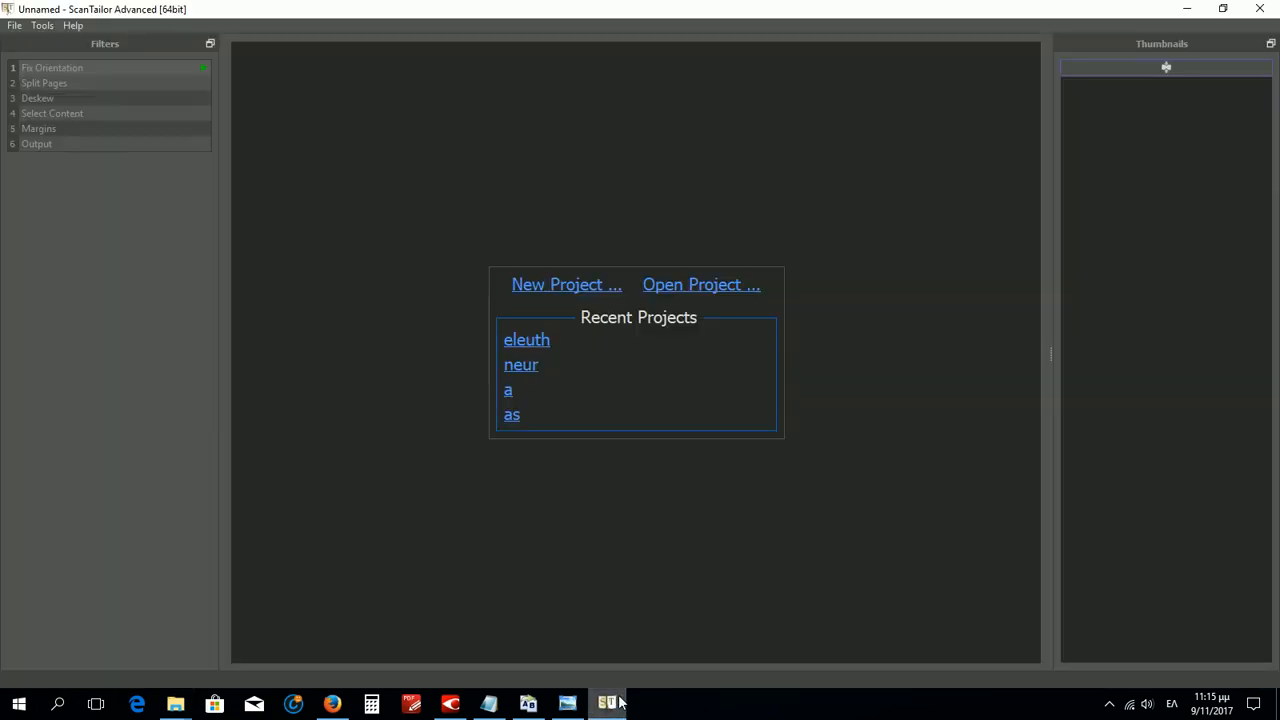
Switch back to File Explorer and copy the path of the τοοο folder
left_click(175, 703)
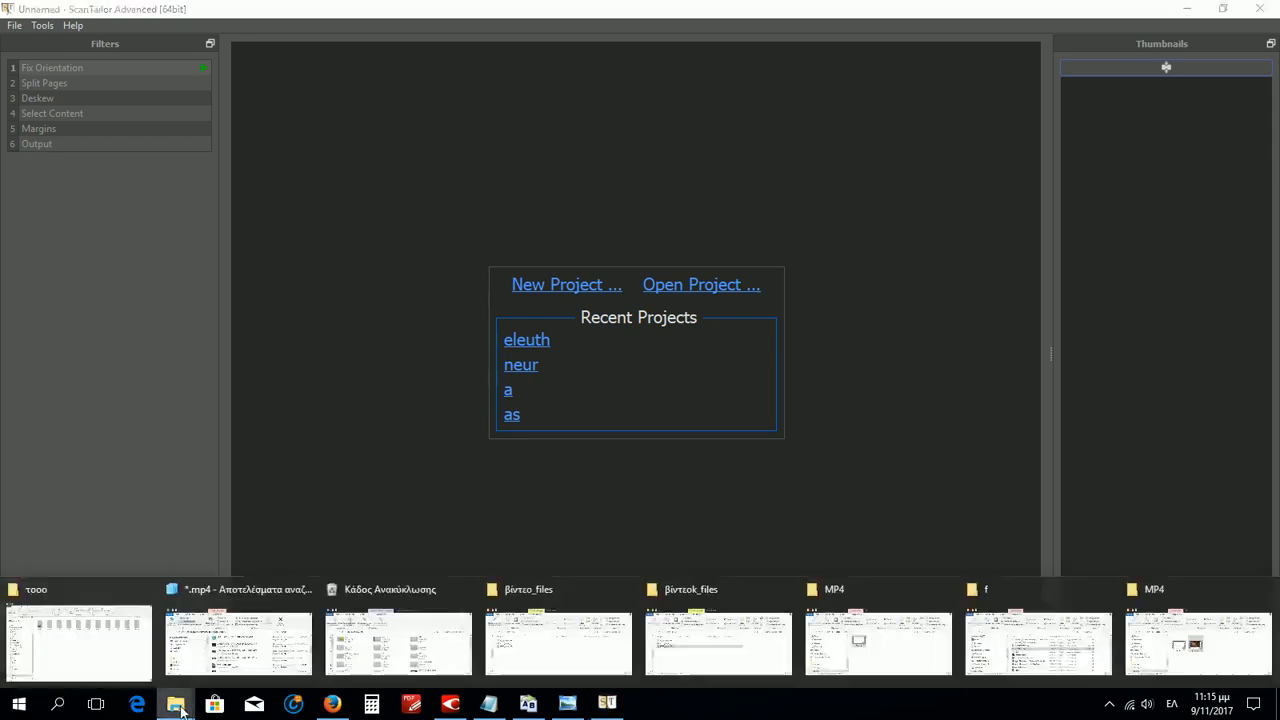
mouse_move(566, 594)
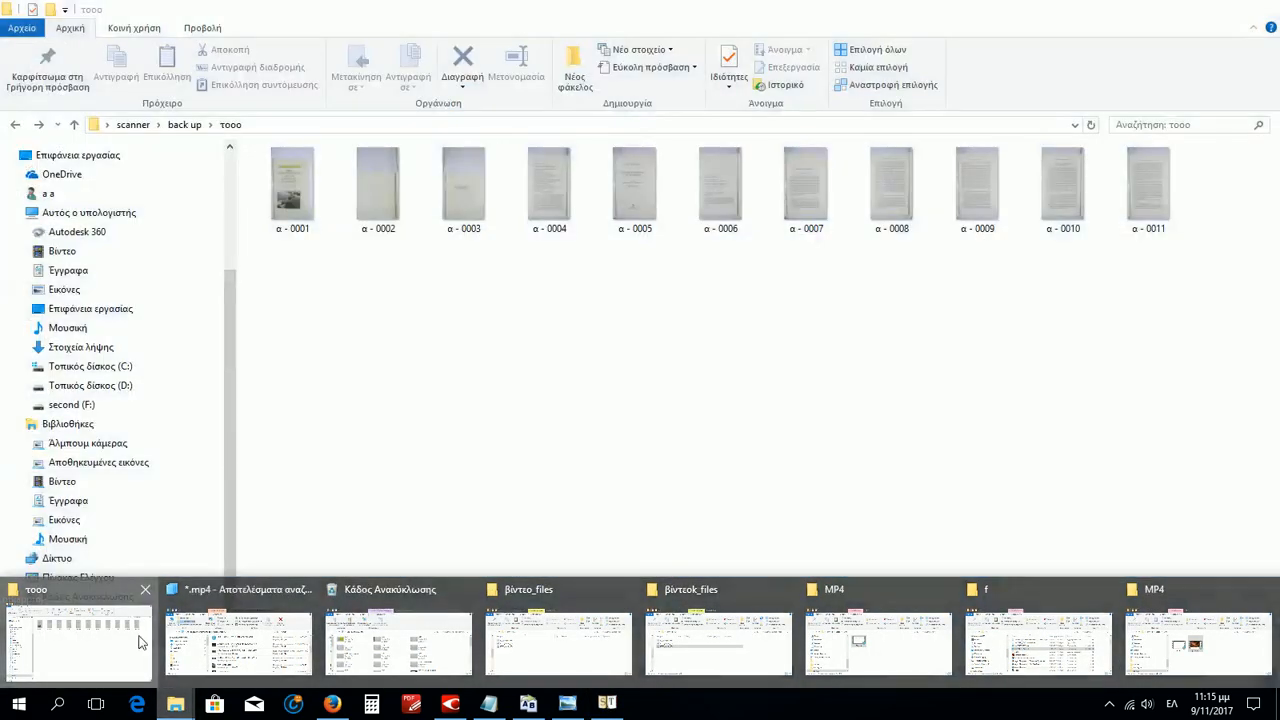
left_click(78, 635)
left_click(540, 125)
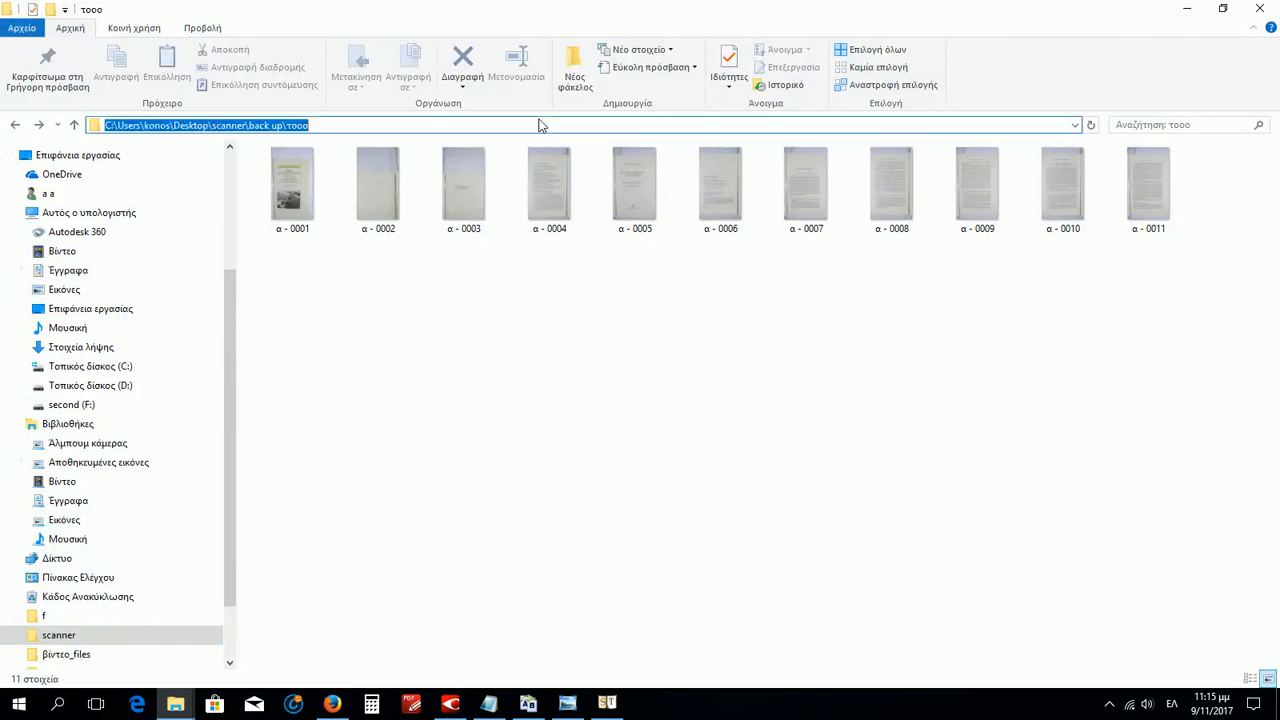
right_click(538, 125)
left_click(606, 175)
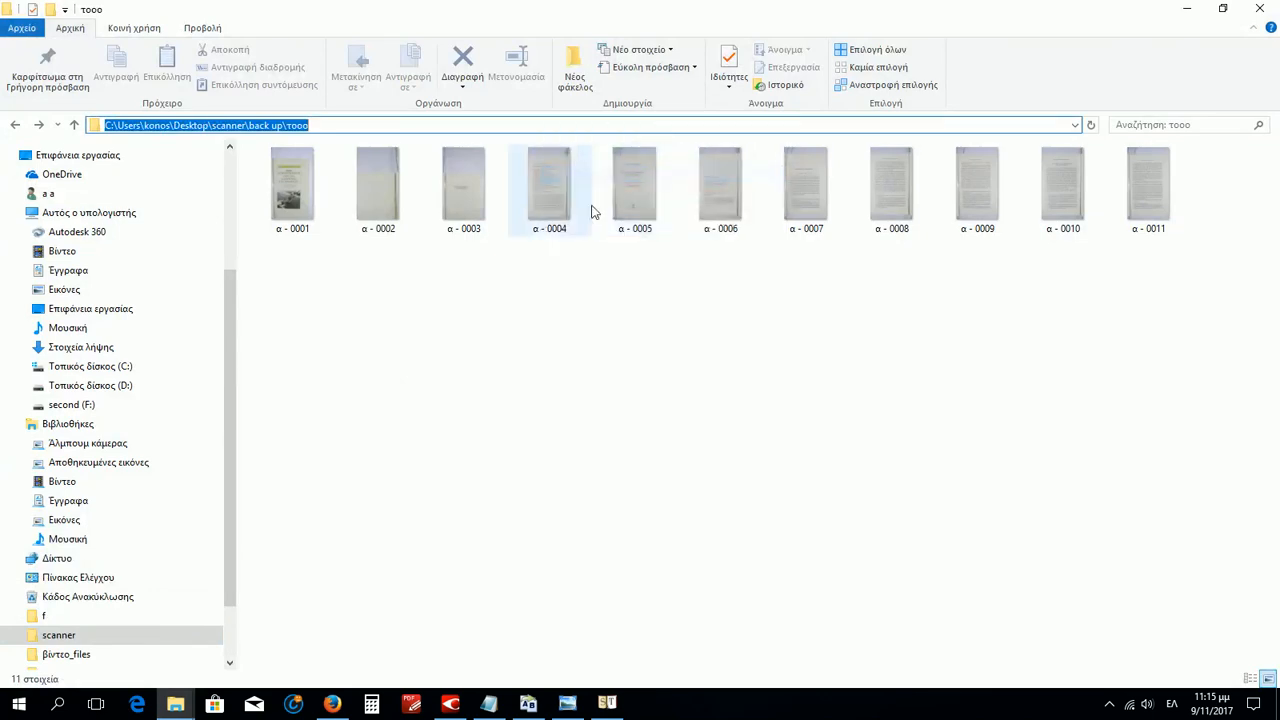
Copy the τοοο folder's path from File Explorer and paste it as the input directory of a new ScanTailor project
right_click(425, 121)
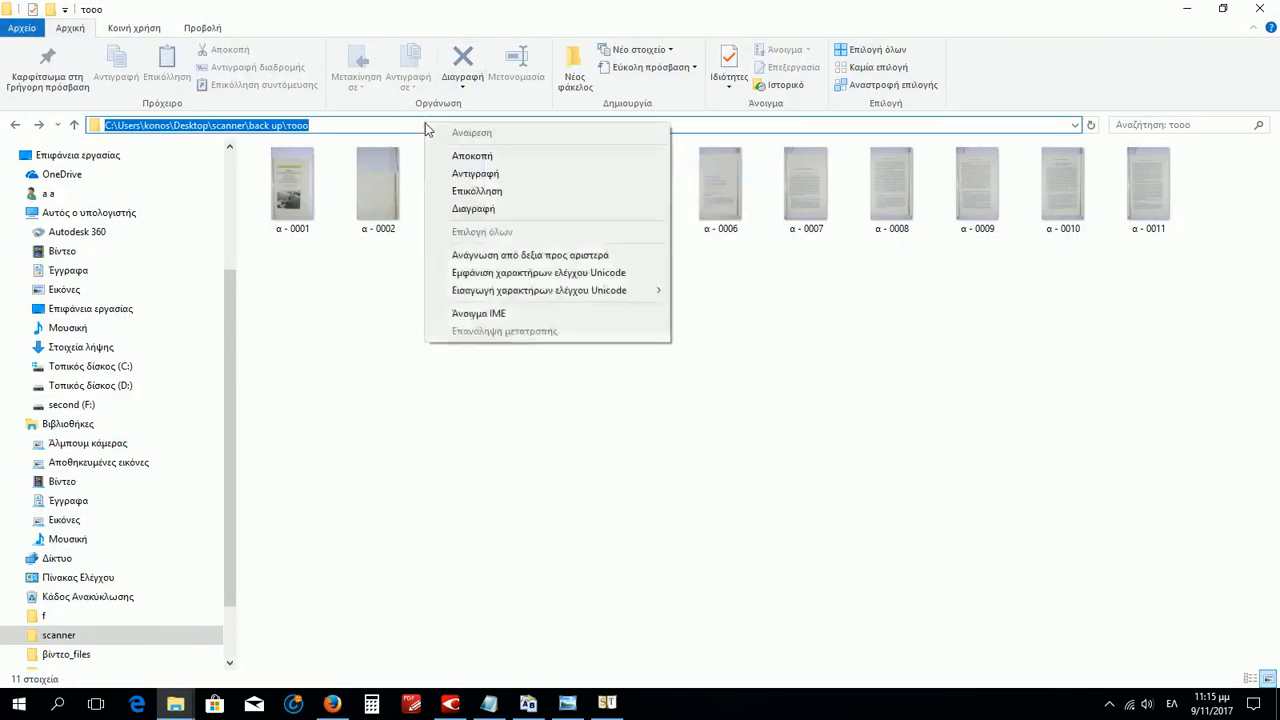
left_click(474, 172)
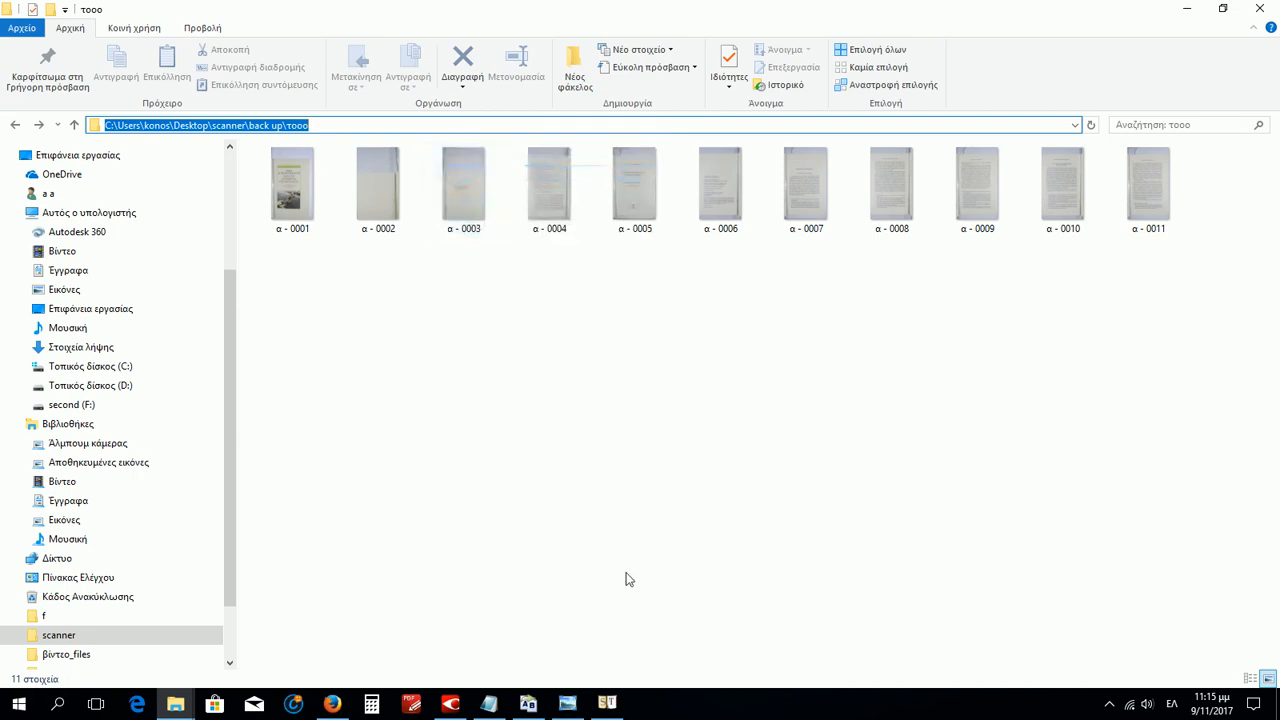
left_click(607, 703)
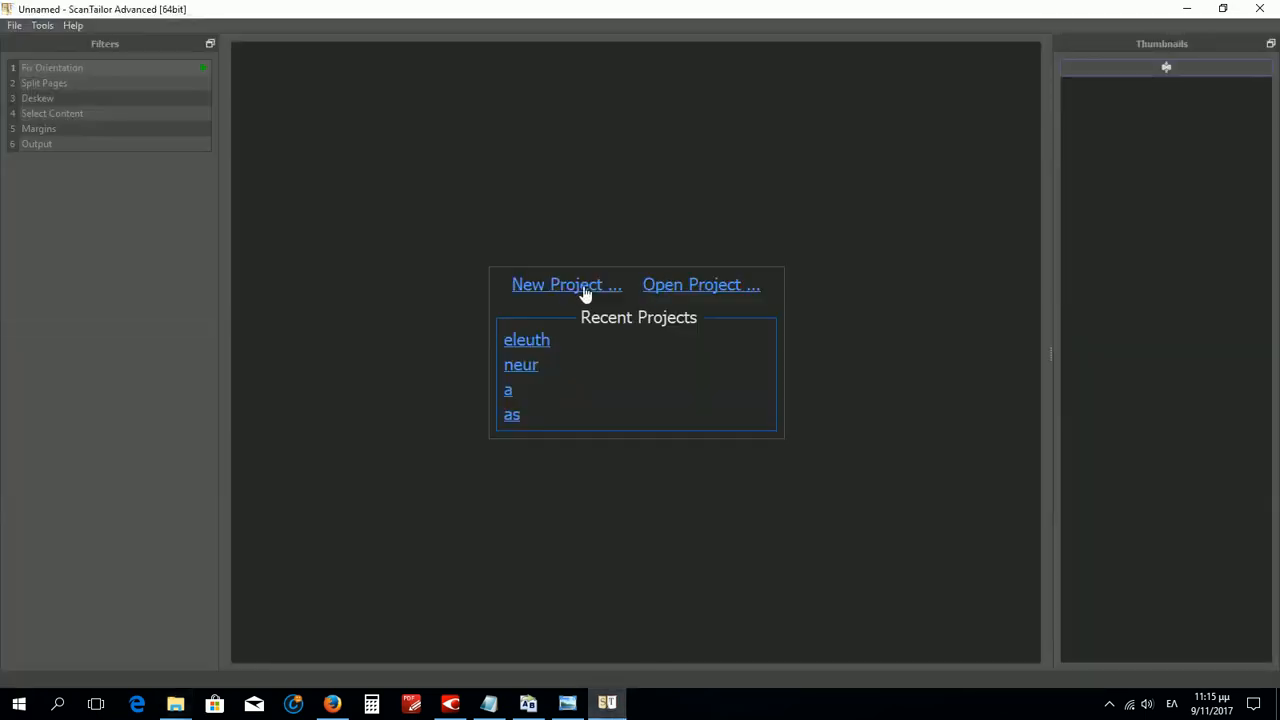
left_click(586, 289)
right_click(694, 180)
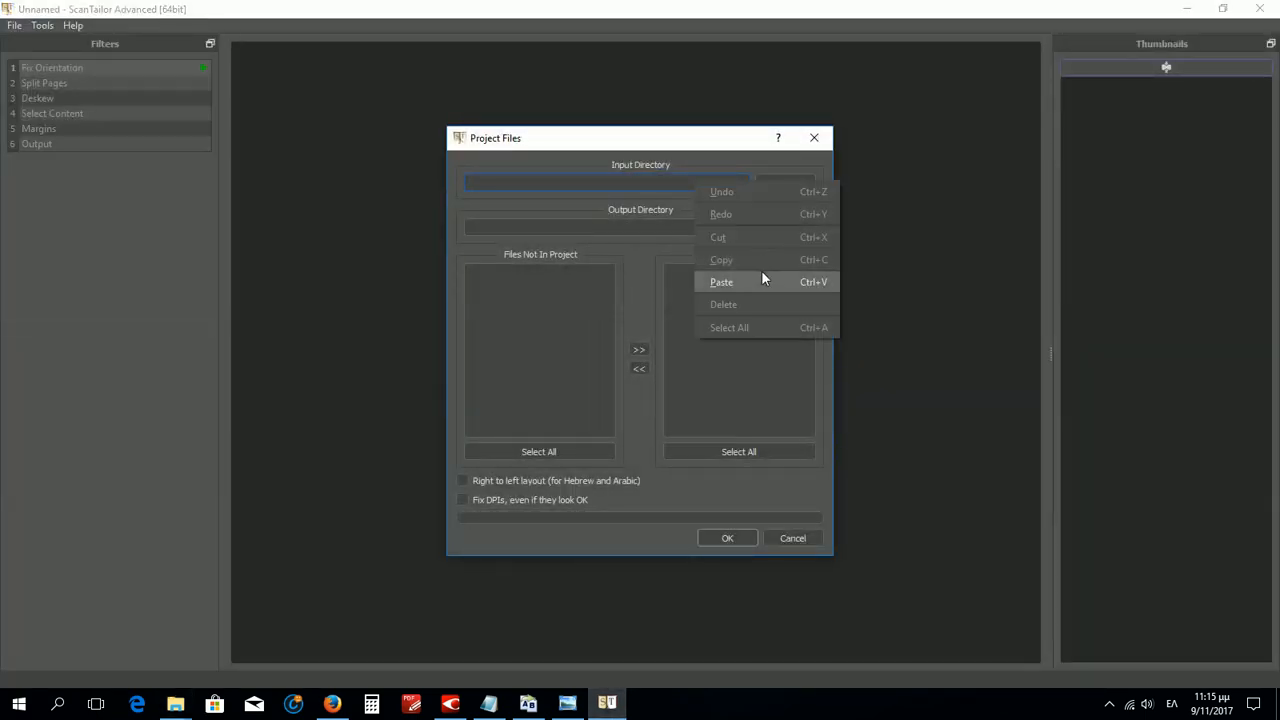
left_click(721, 282)
Add all the image files in the directory to the project and create it
left_click(588, 451)
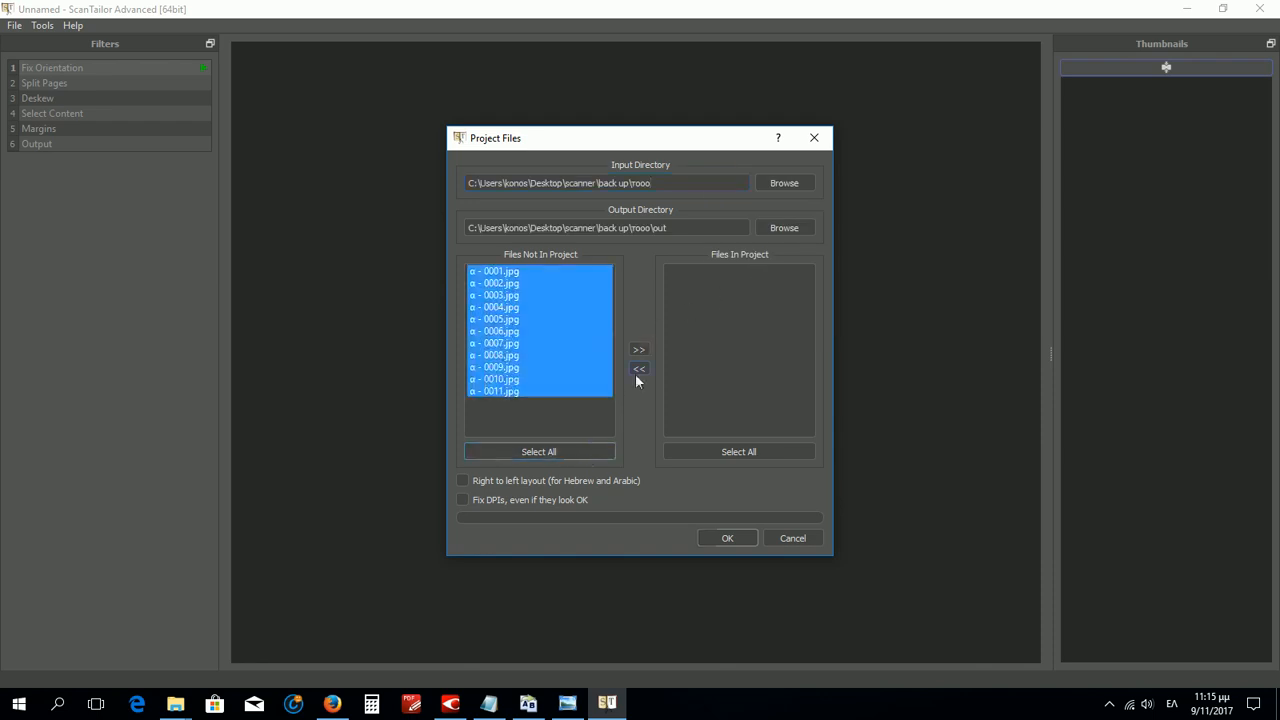
left_click(639, 349)
left_click(744, 544)
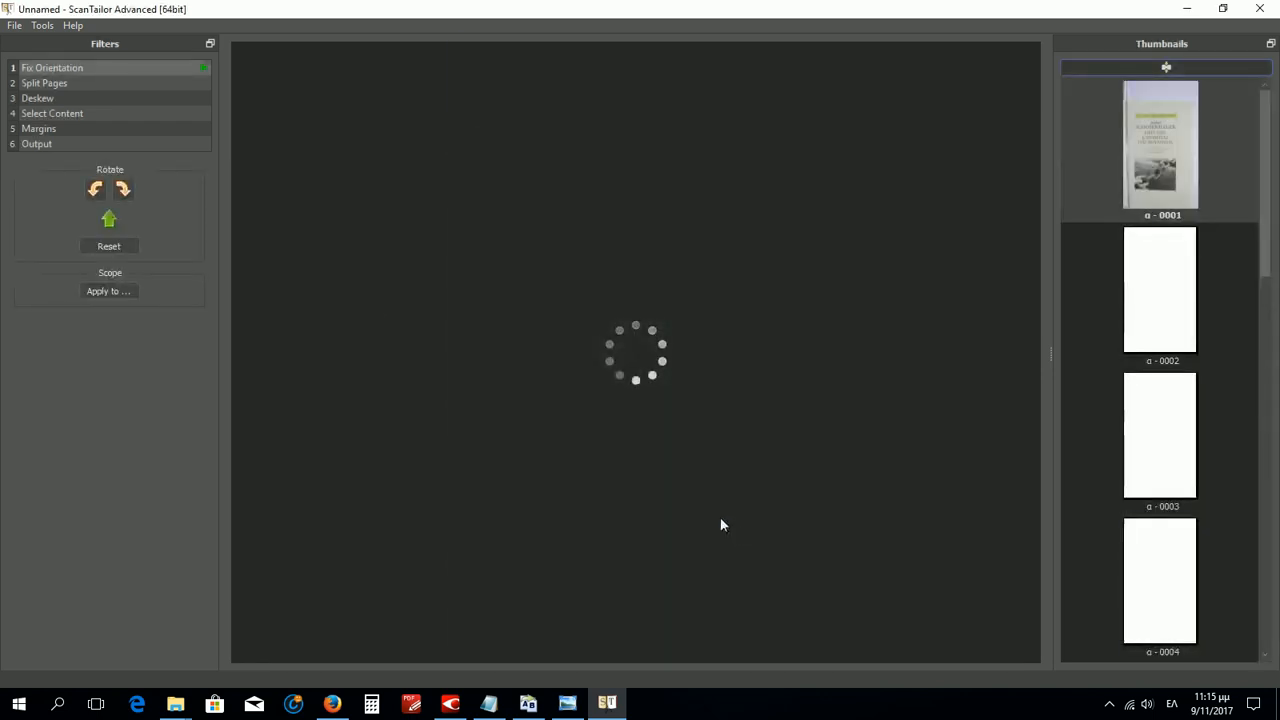
Run the Split Pages filter as a batch on all pages and check the split on pages α - 0004 and α - 0005
left_click(183, 82)
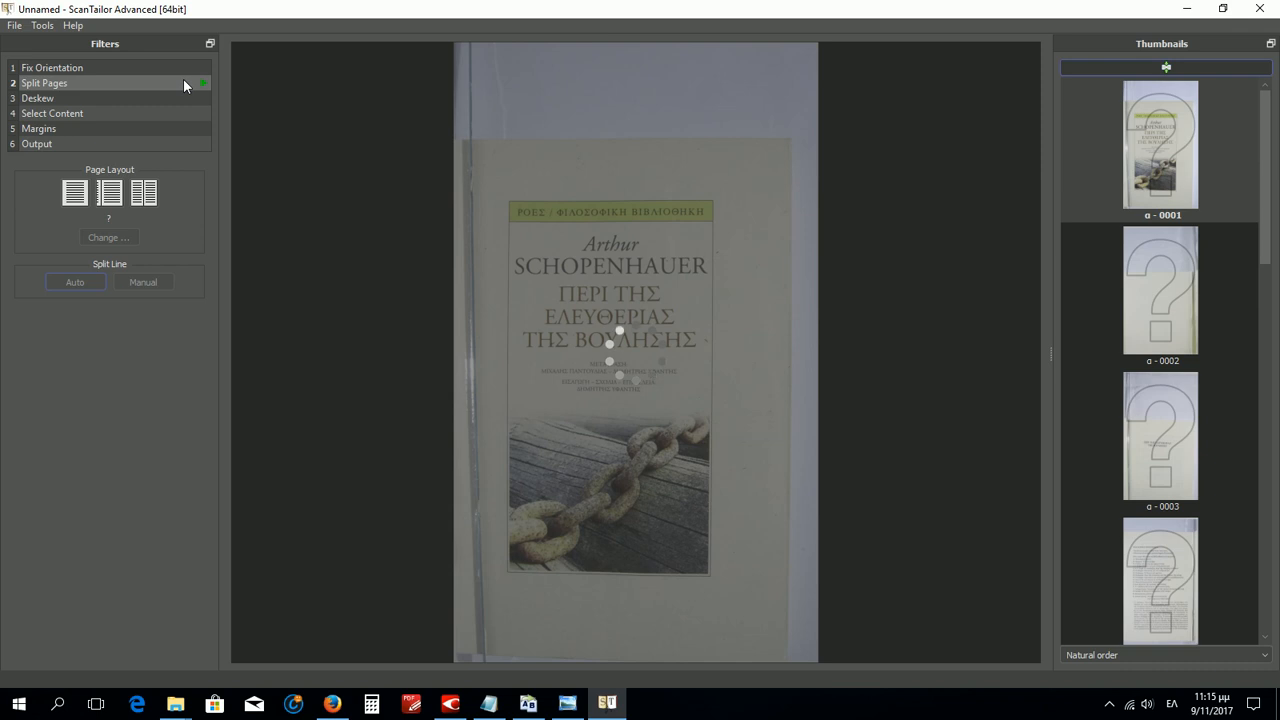
left_click(204, 82)
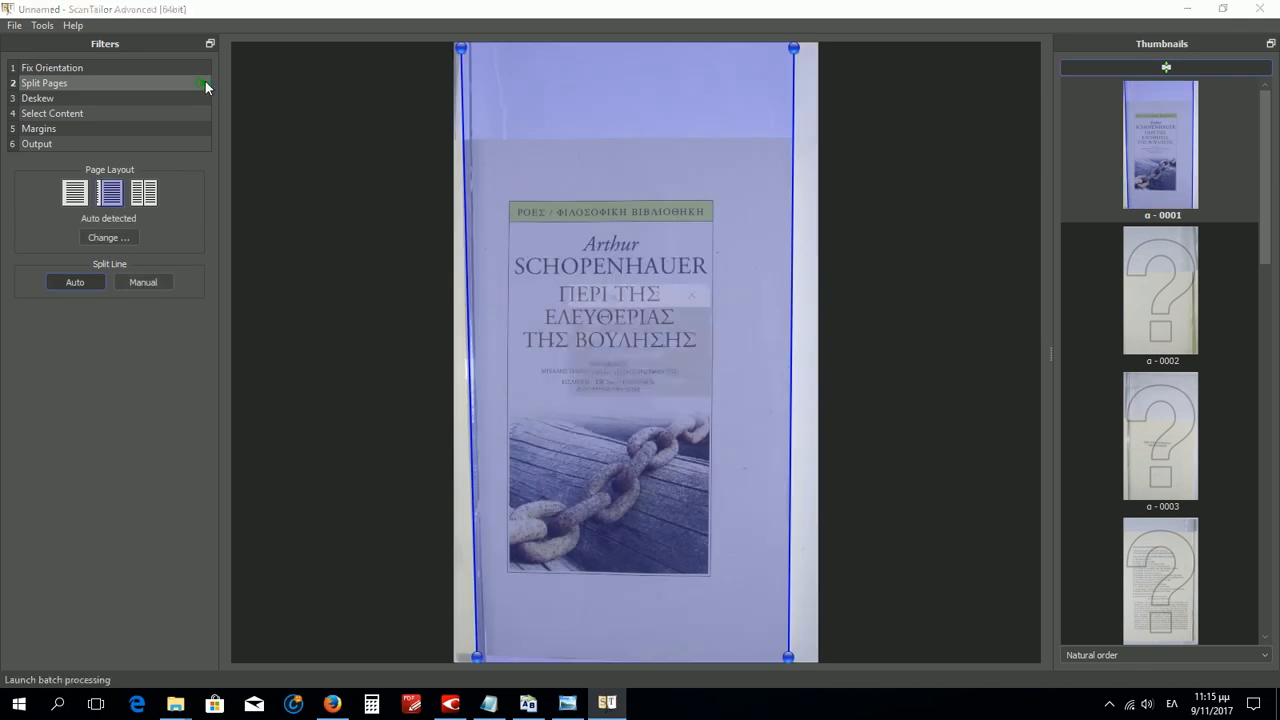
left_click(605, 384)
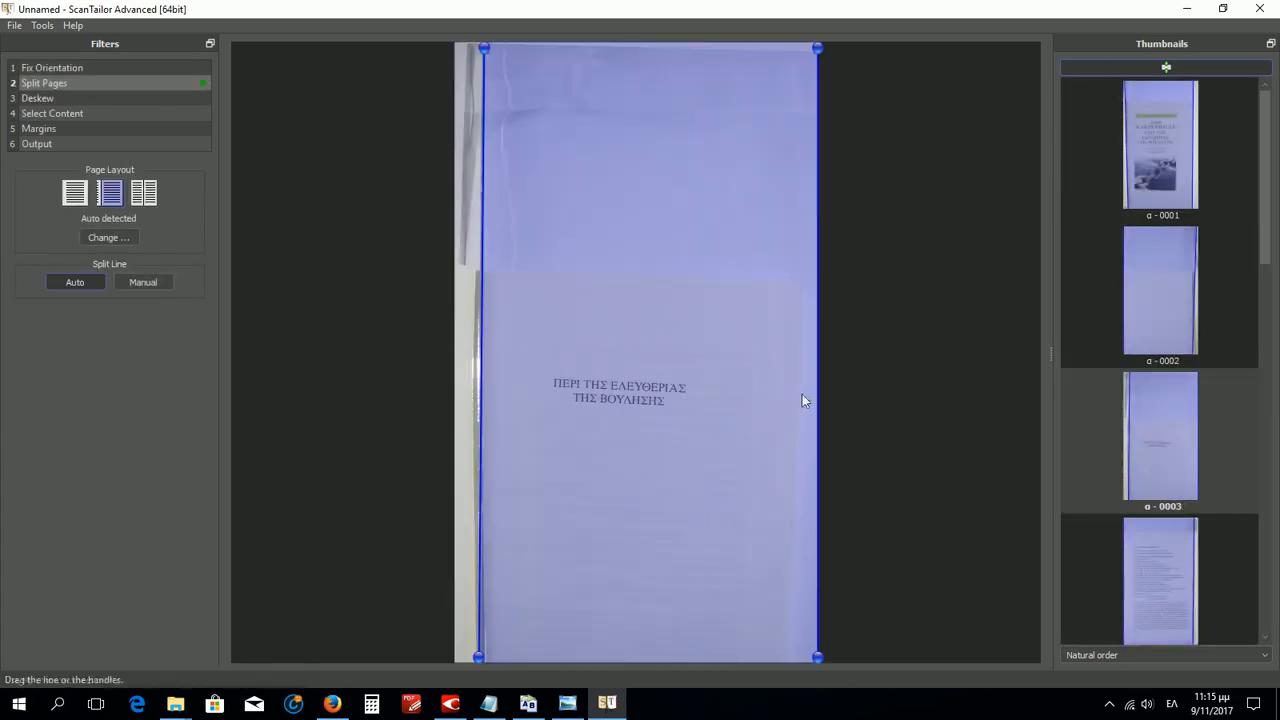
scroll(1166, 480, "down", 3)
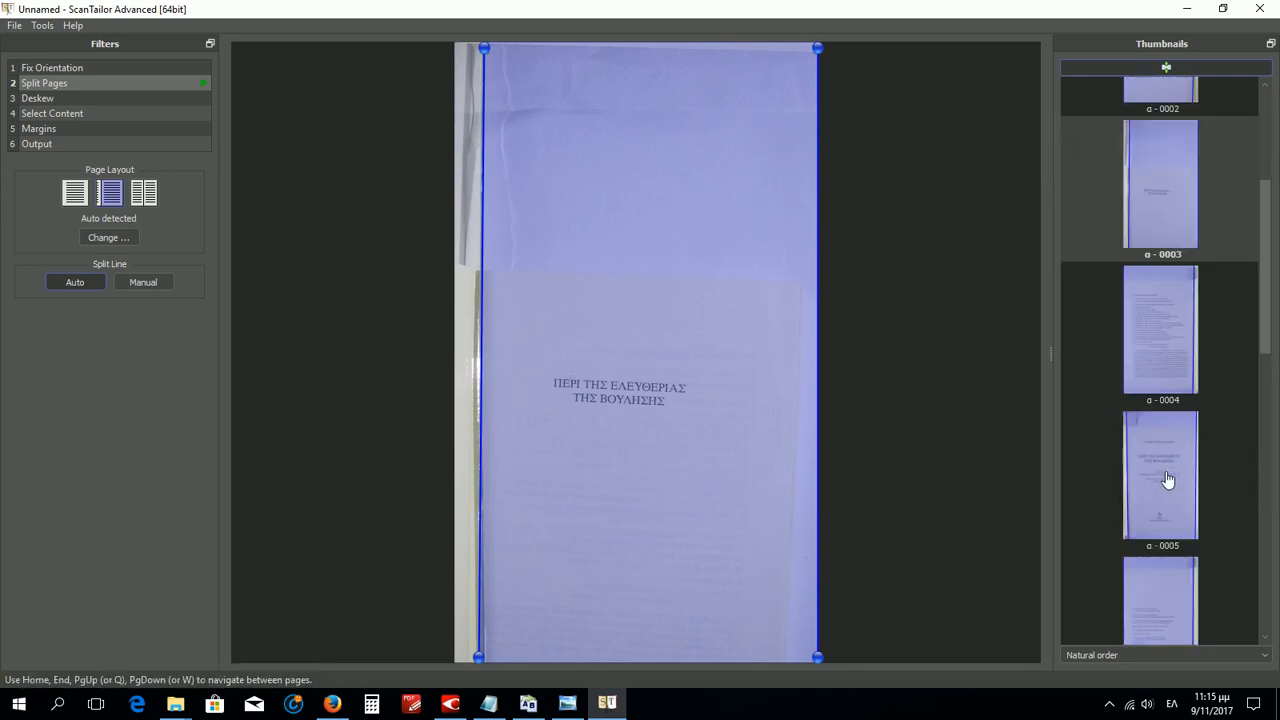
left_click(1168, 372)
left_click(1160, 456)
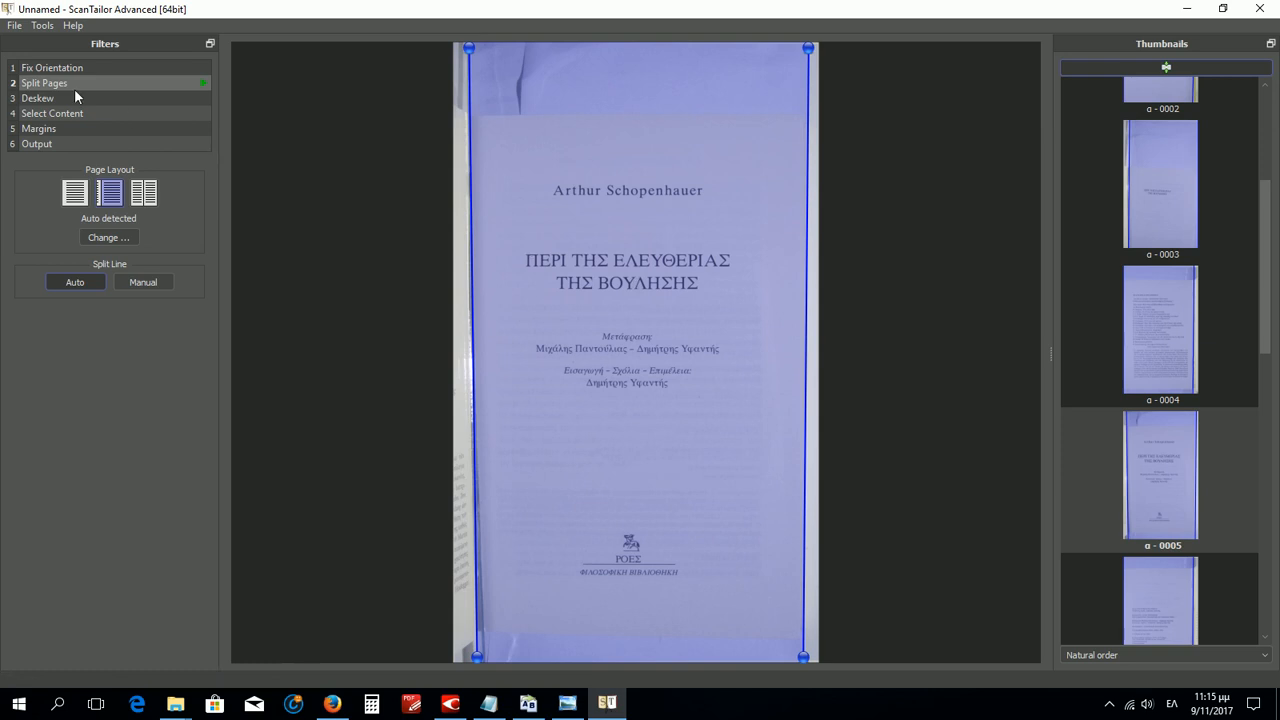
Select page α - 0001 in the Select Content filter and batch-process content detection for all pages
left_click(85, 114)
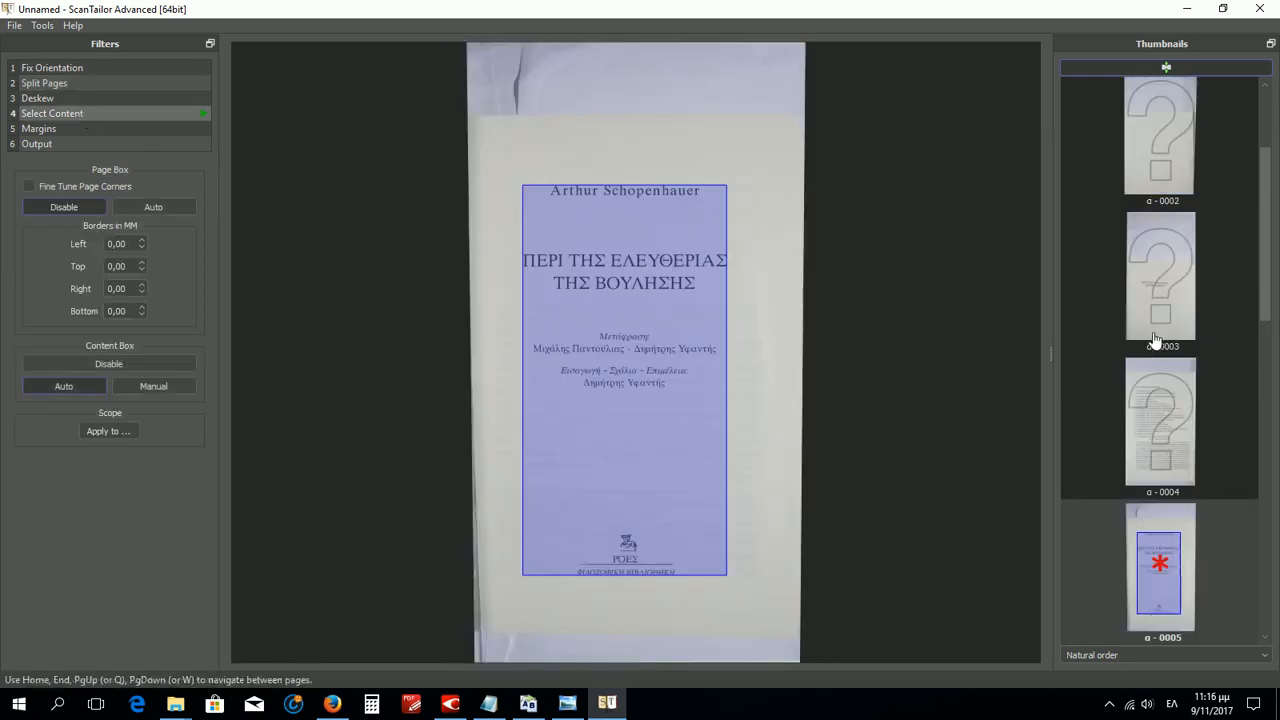
left_click_drag(1267, 276, 1276, 213)
left_click(1188, 131)
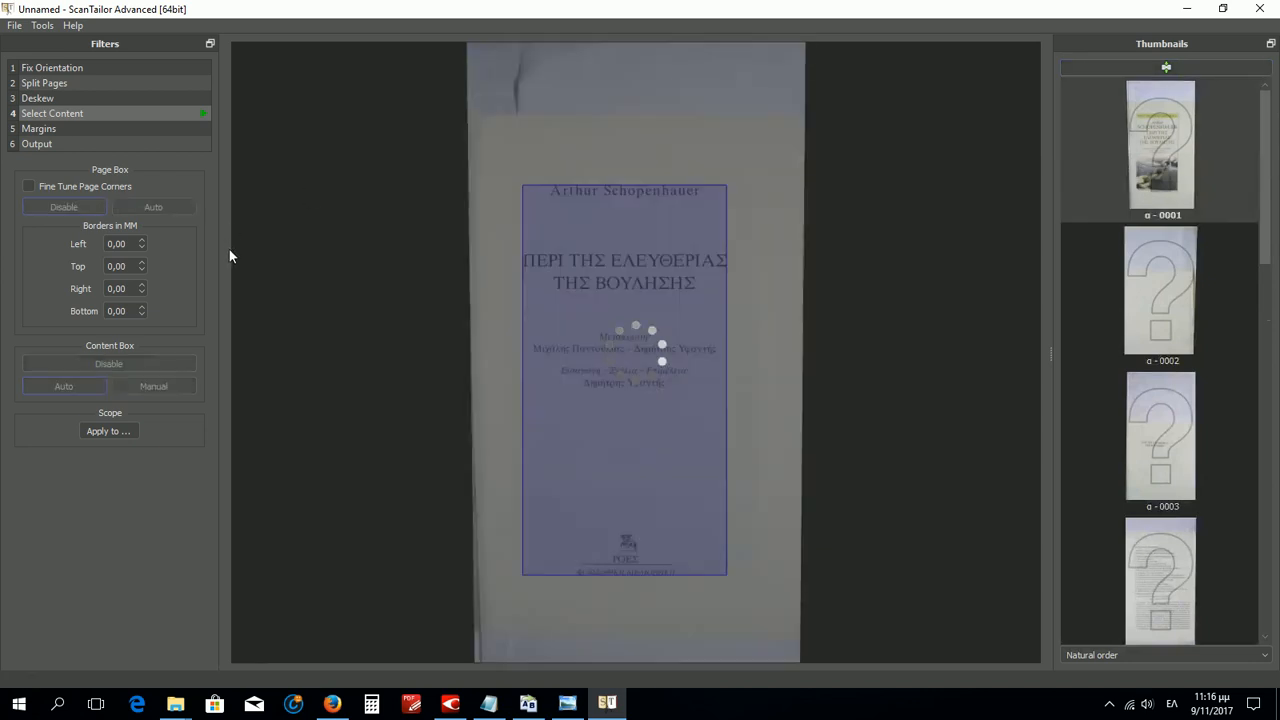
left_click(204, 113)
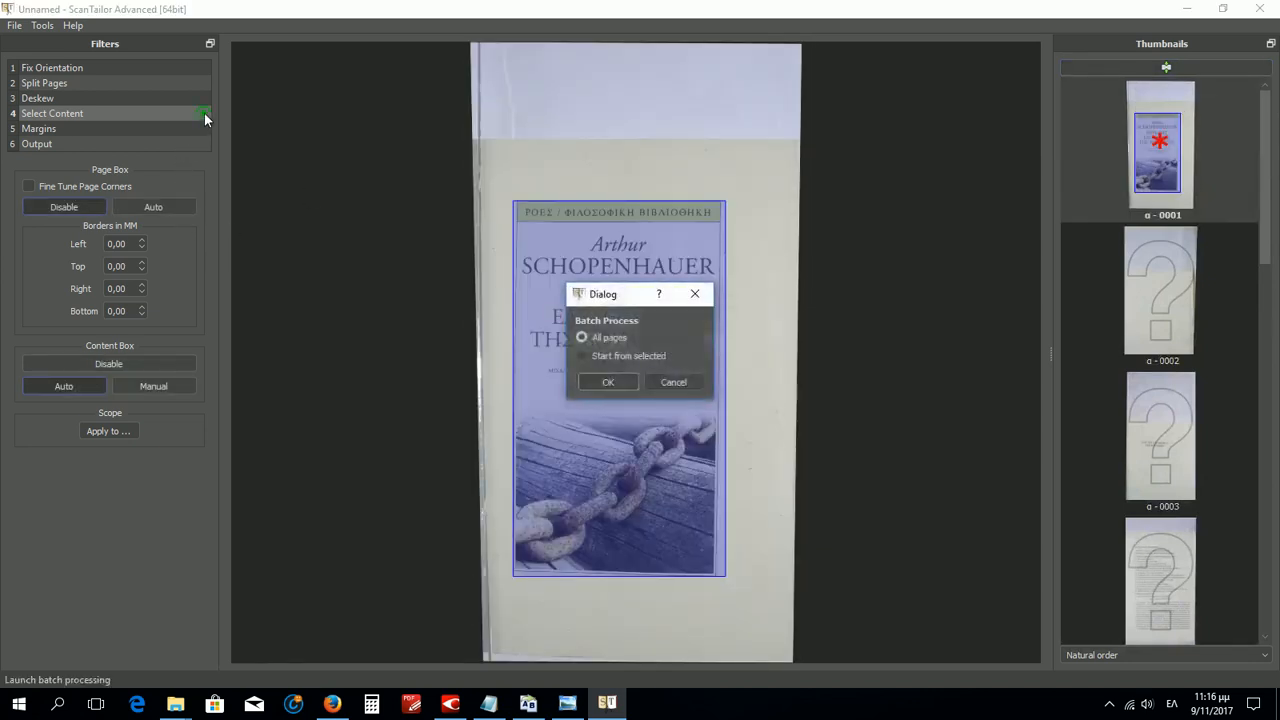
left_click(608, 382)
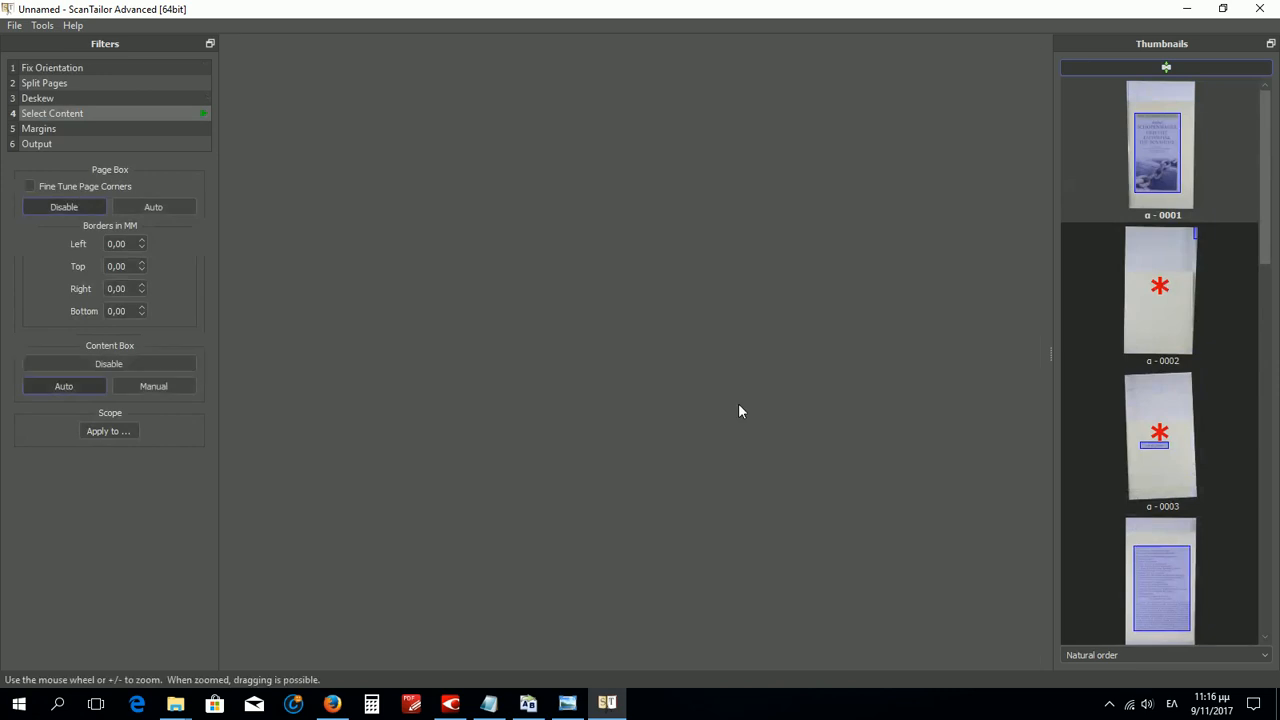
Set the left and right margins of page α - 0001 to 5 mm and close the scope options without applying them elsewhere
left_click(136, 130)
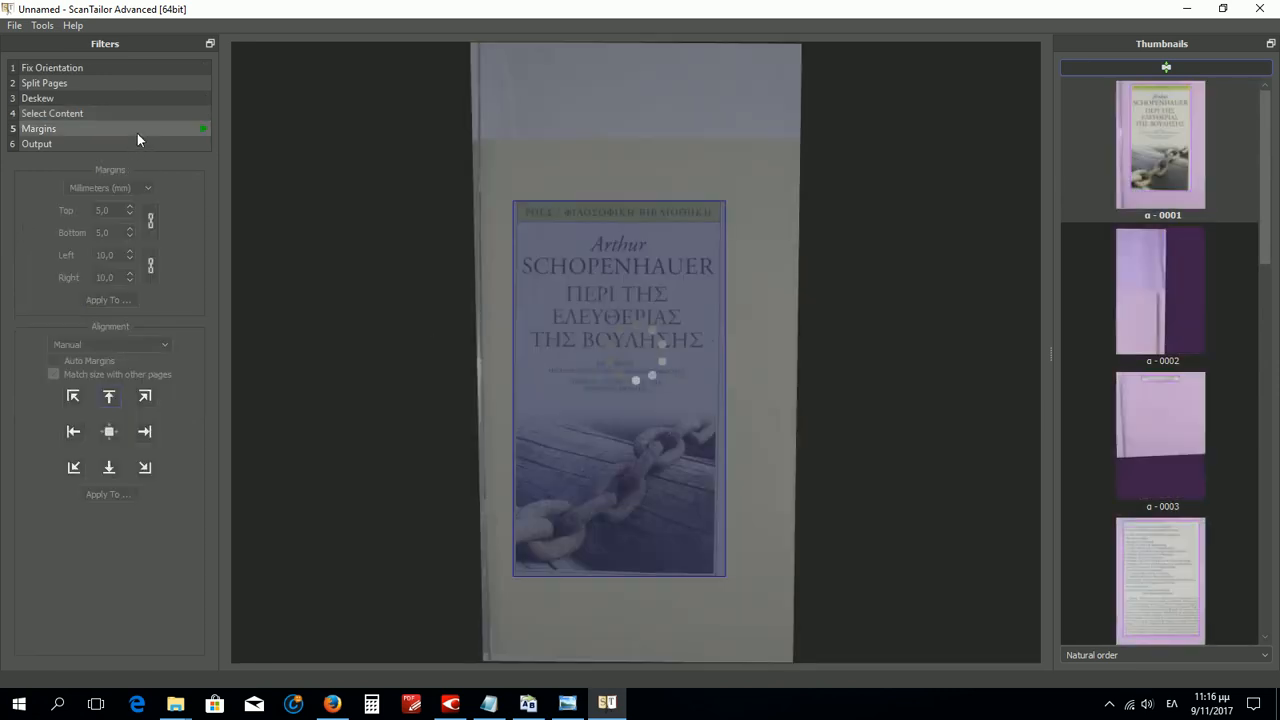
left_click(129, 258)
left_click(128, 258)
left_click(128, 258)
left_click(128, 258)
left_click(128, 258)
left_click(125, 301)
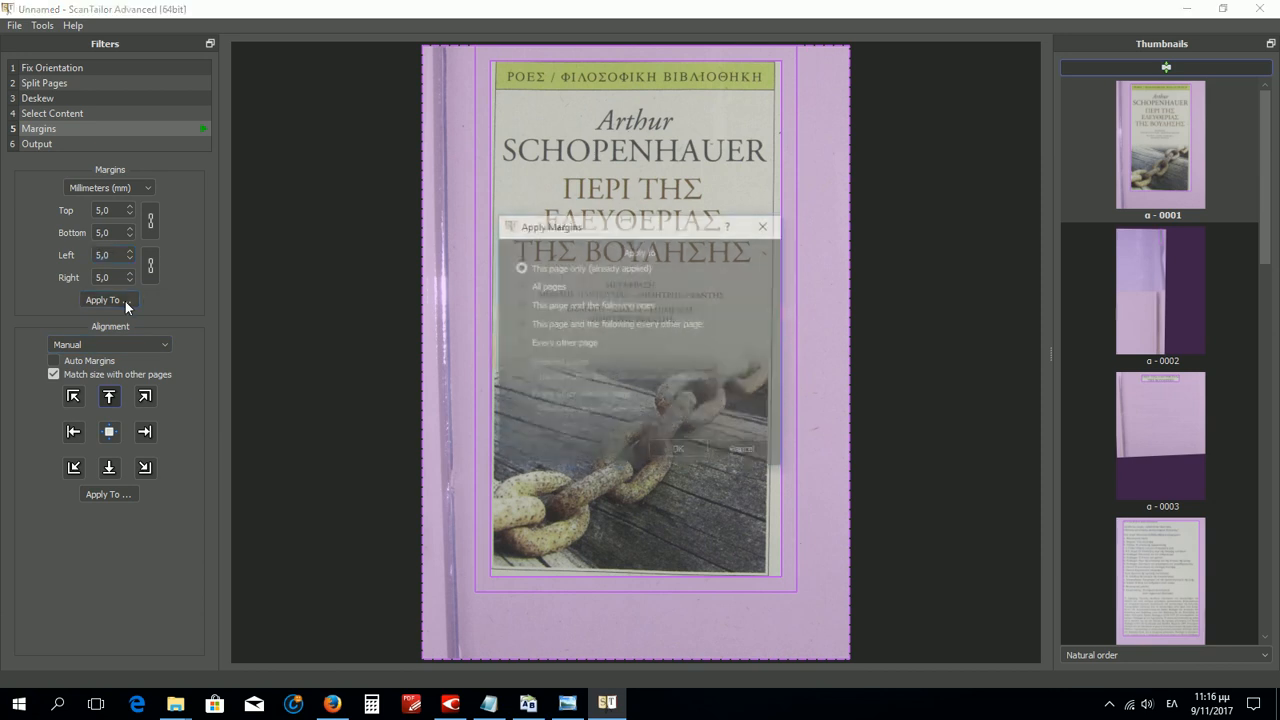
left_click(776, 231)
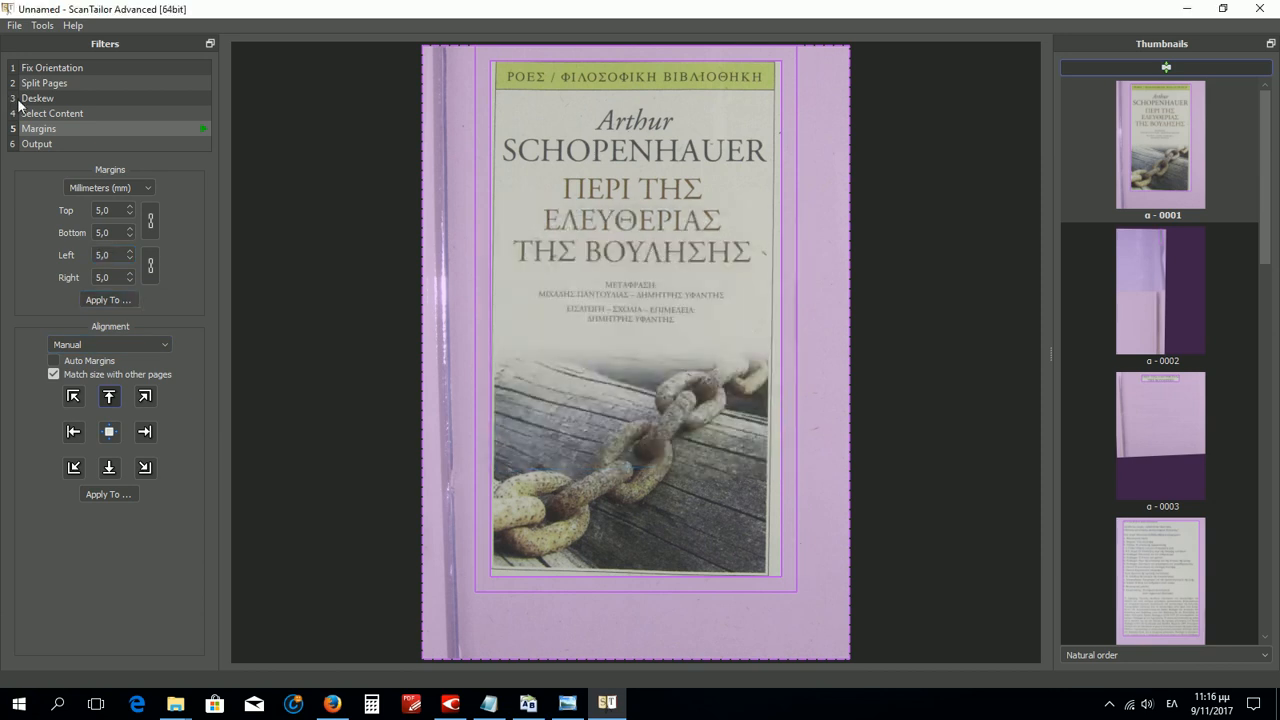
Sort the Select Content pages by increasing width and move the right edge of page α - 0008's content box slightly outward
left_click(73, 115)
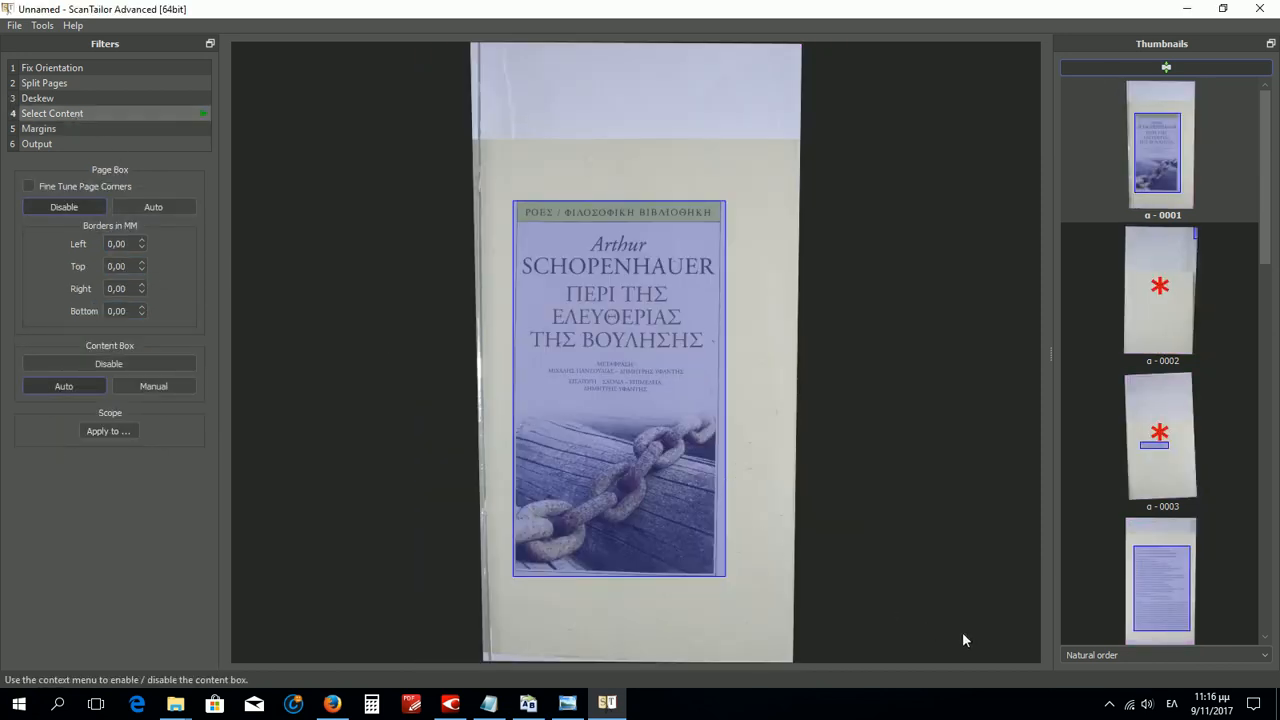
left_click(1106, 656)
left_click(1130, 670)
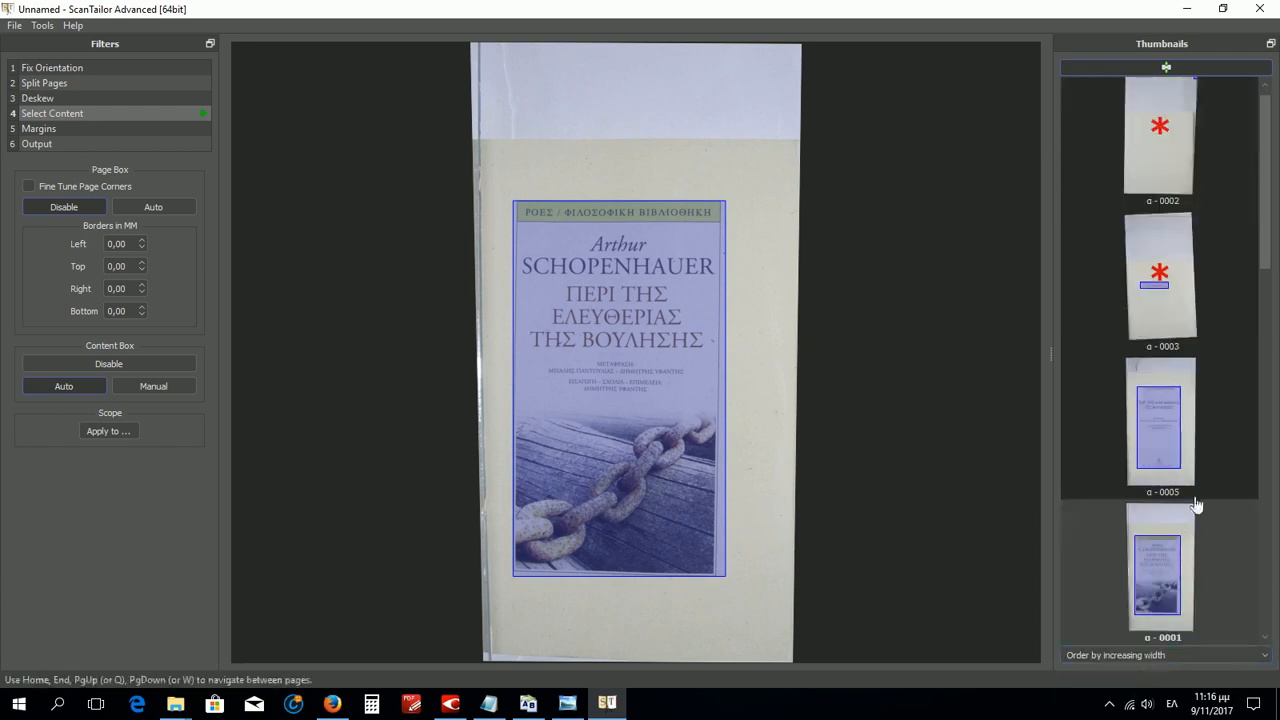
left_click_drag(1266, 256, 1266, 620)
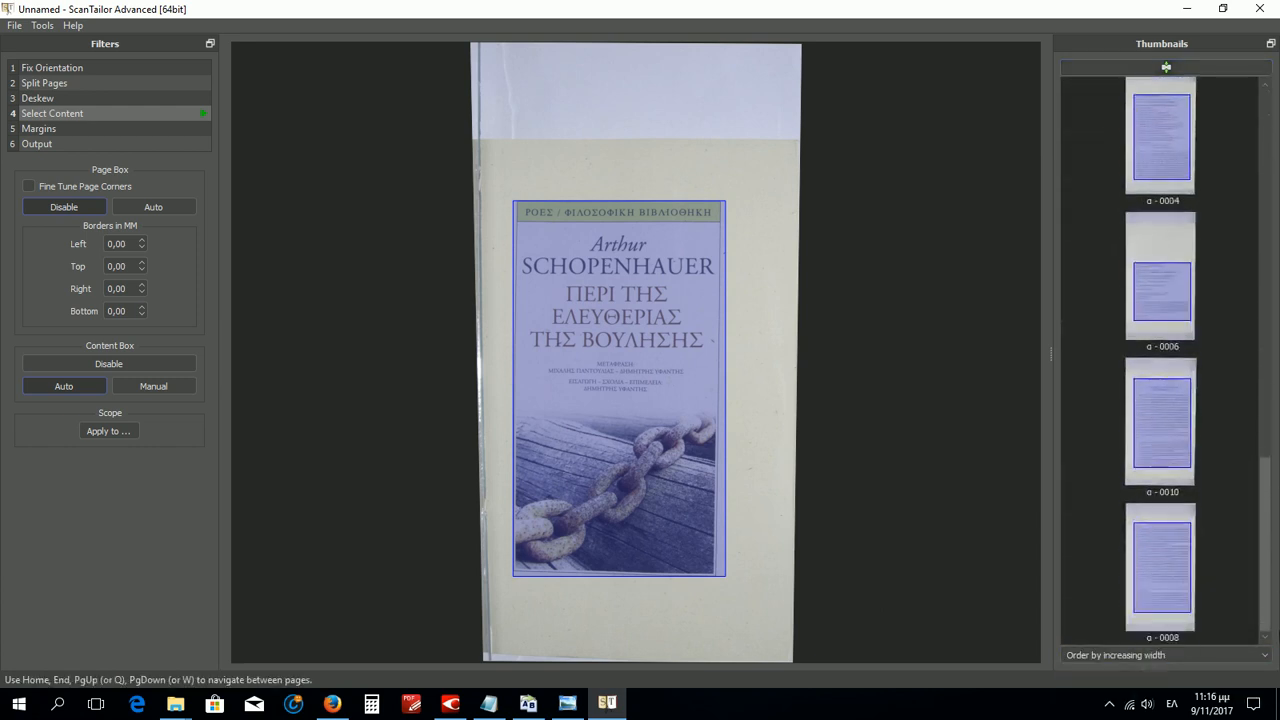
left_click(1188, 618)
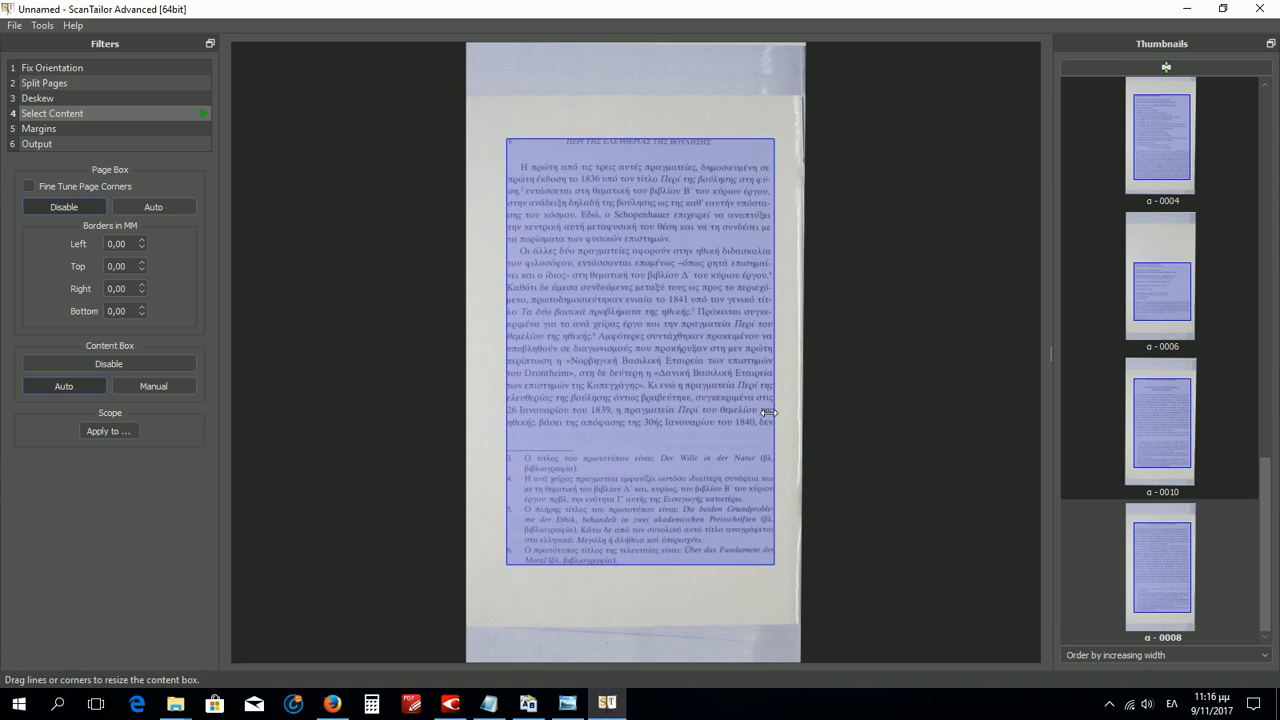
left_click_drag(766, 414, 889, 428)
left_click_drag(806, 374, 785, 388)
Sort the pages by increasing height and raise the top edge of page α - 0010's content box to enclose the header line
left_click(1143, 655)
left_click(1151, 673)
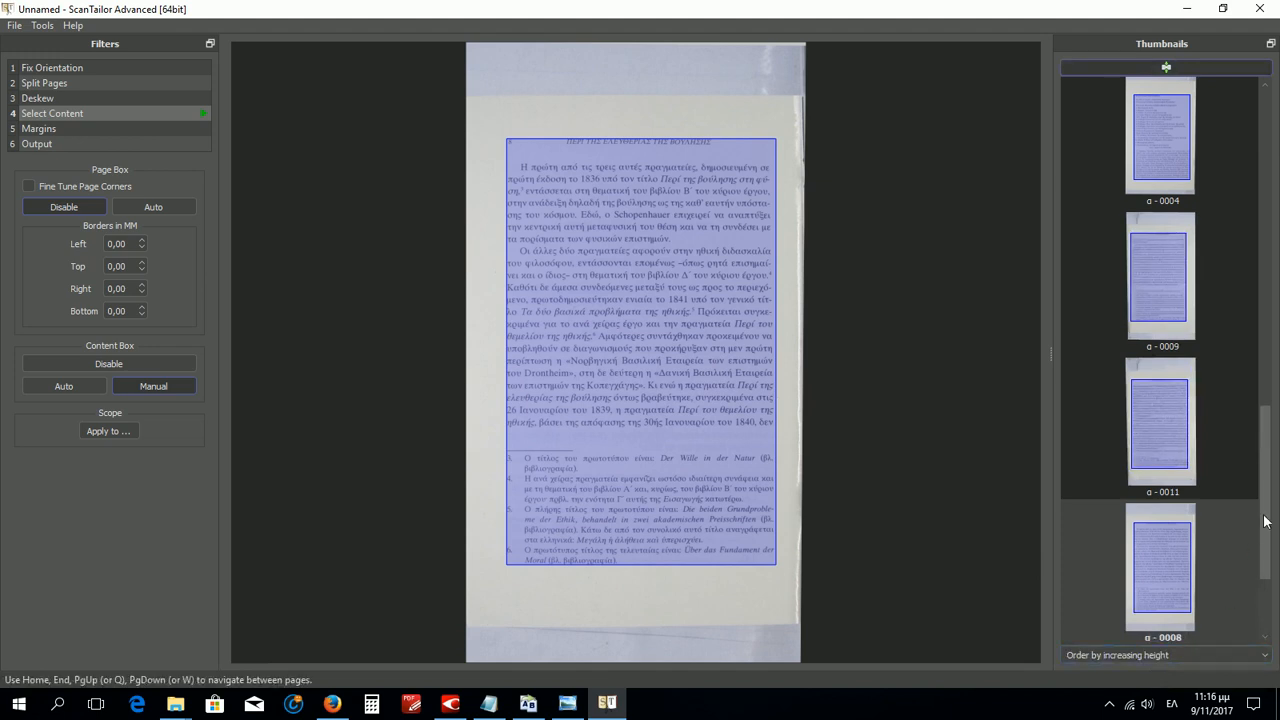
scroll(1264, 521, "down", 1)
left_click(1169, 580)
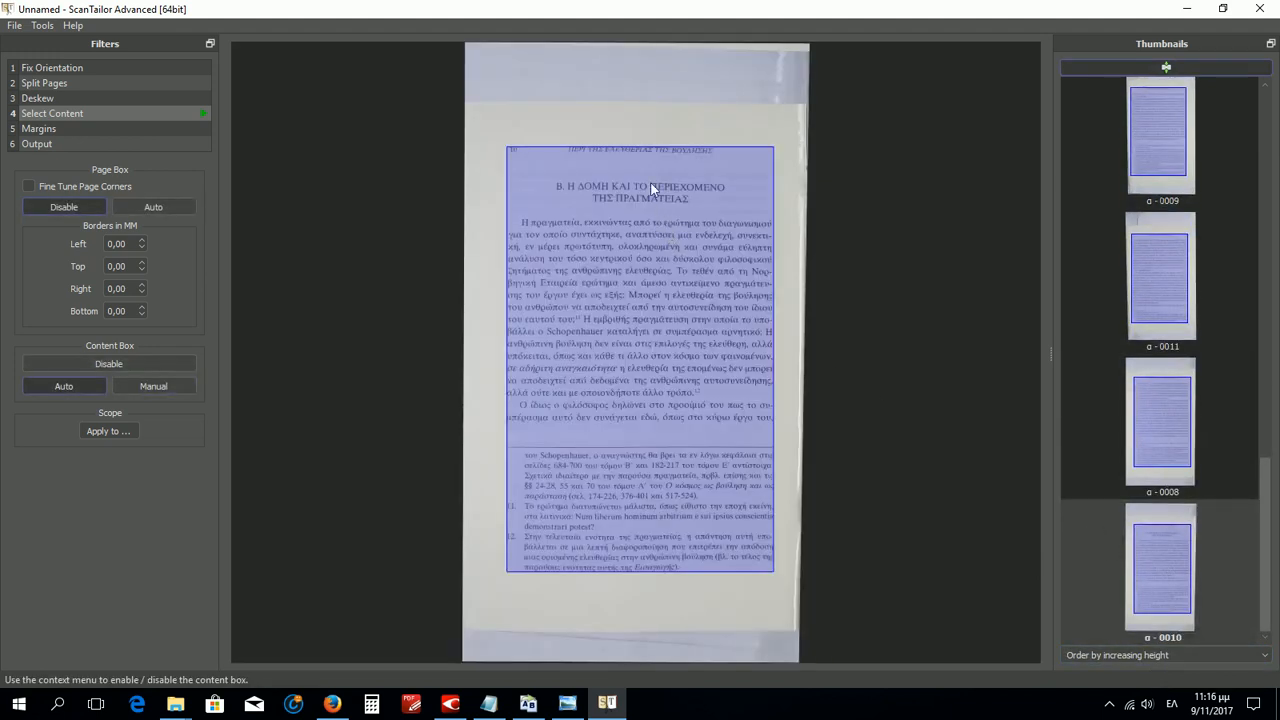
mouse_move(700, 148)
left_mouse_down()
mouse_move(714, 10)
mouse_move(717, 144)
left_mouse_up()
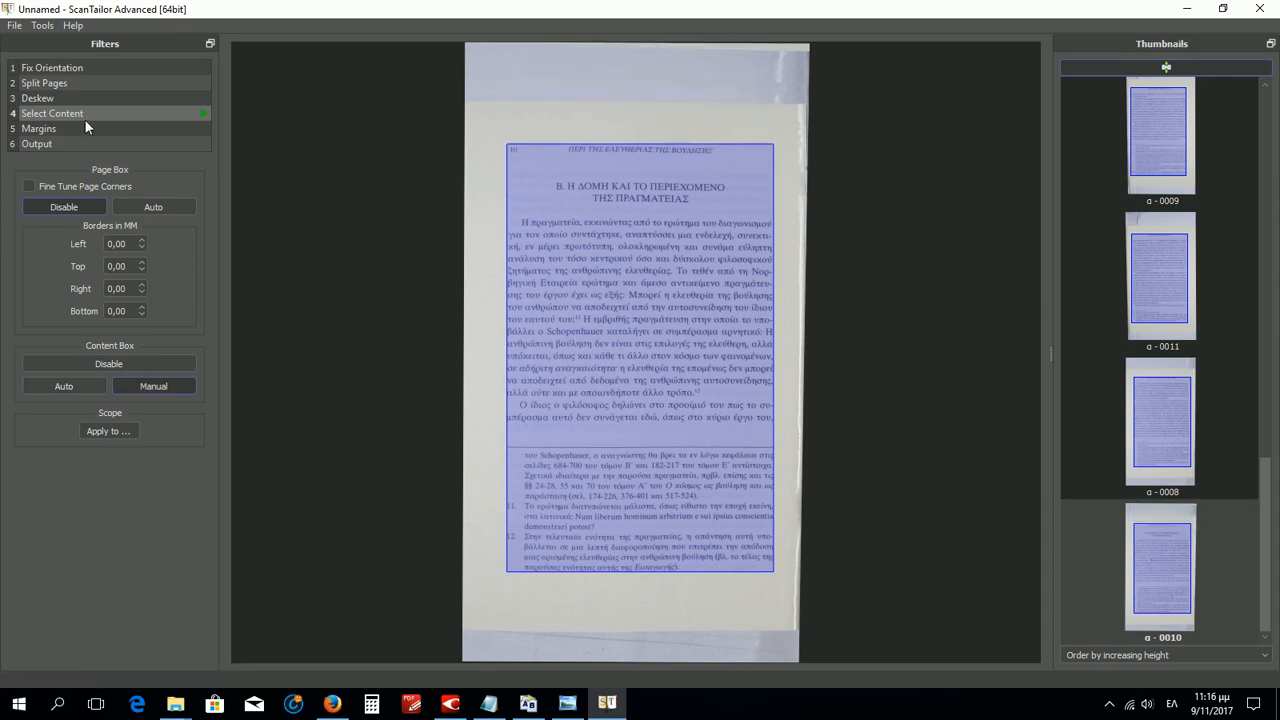
Set the left and right margins to 5 mm on page α - 0010 and apply the margins to all pages
left_click(38, 128)
left_click(129, 260)
scroll(129, 262, "down", 4)
left_click(117, 300)
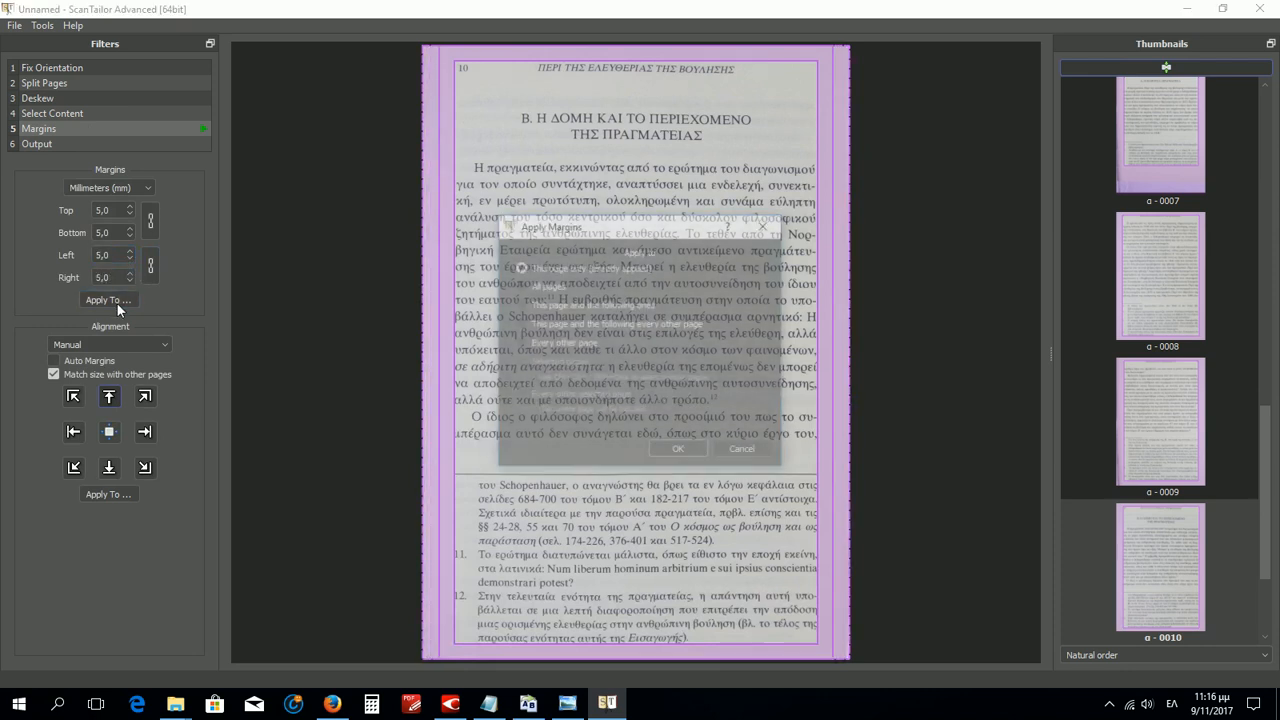
left_click(540, 288)
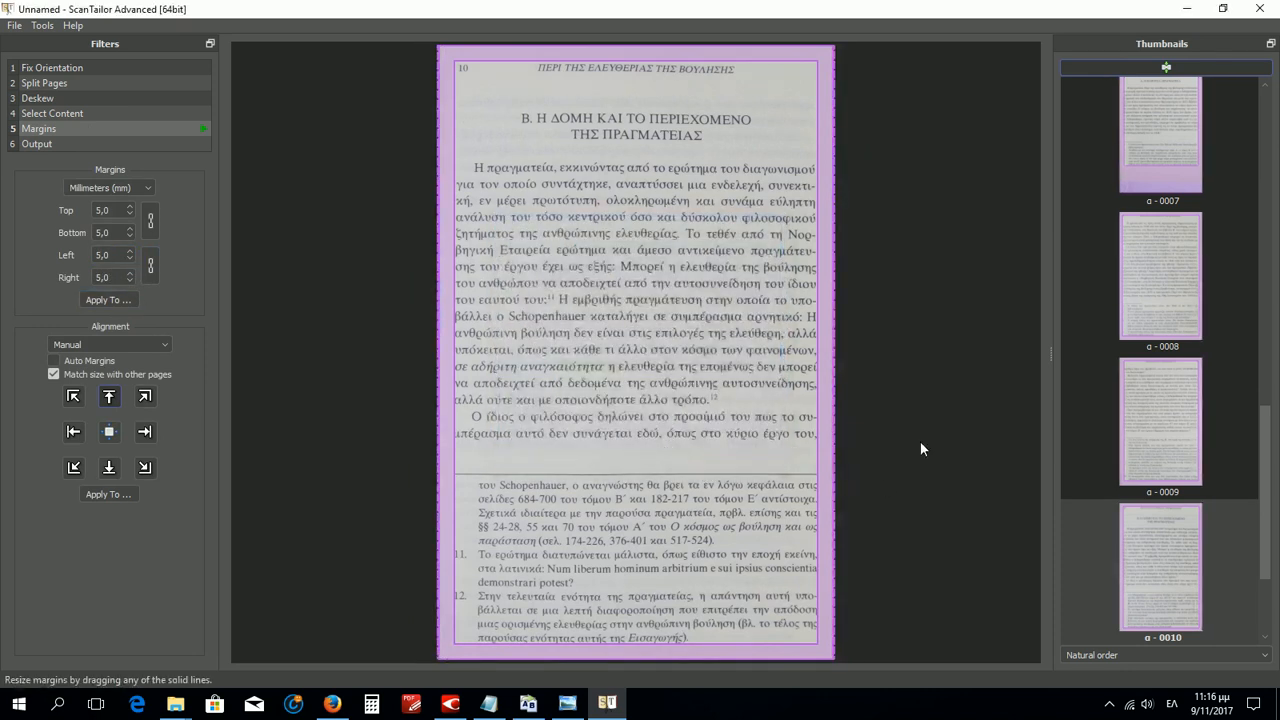
Select page α - 0001 and set a custom output resolution of 420 DPI for all pages in the Output filter
left_click_drag(1270, 486, 1274, 114)
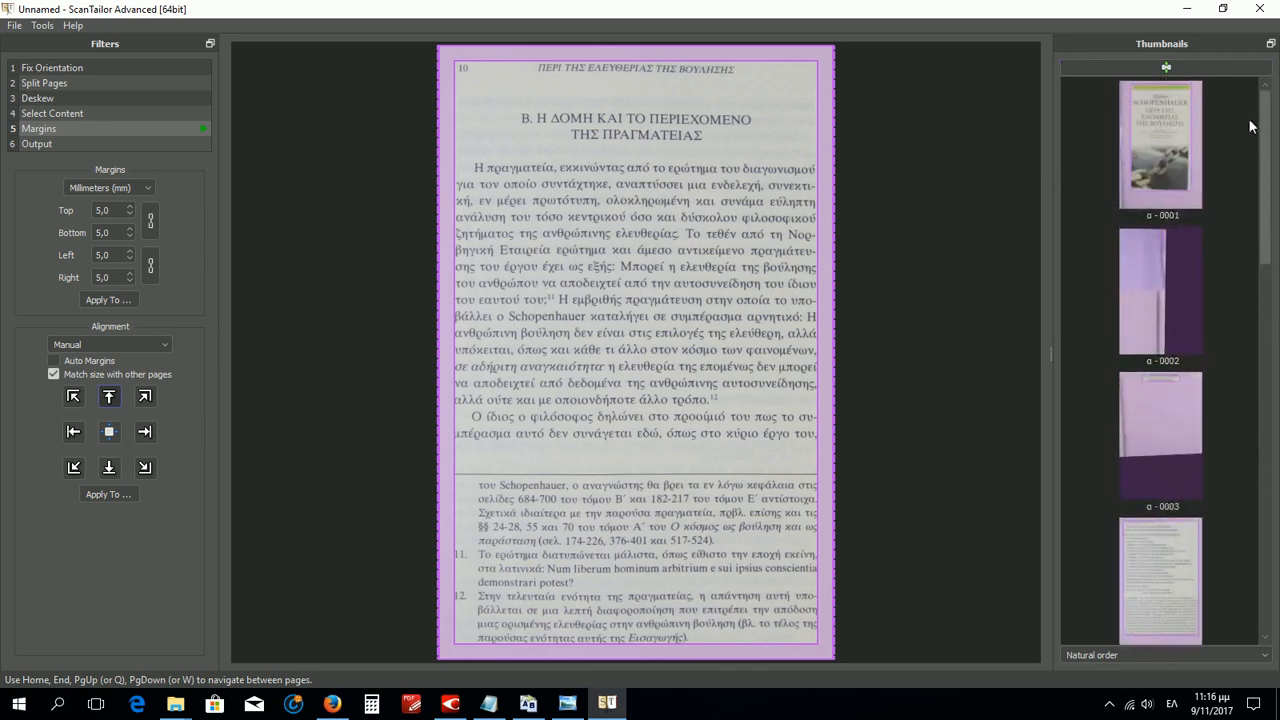
left_click(1160, 150)
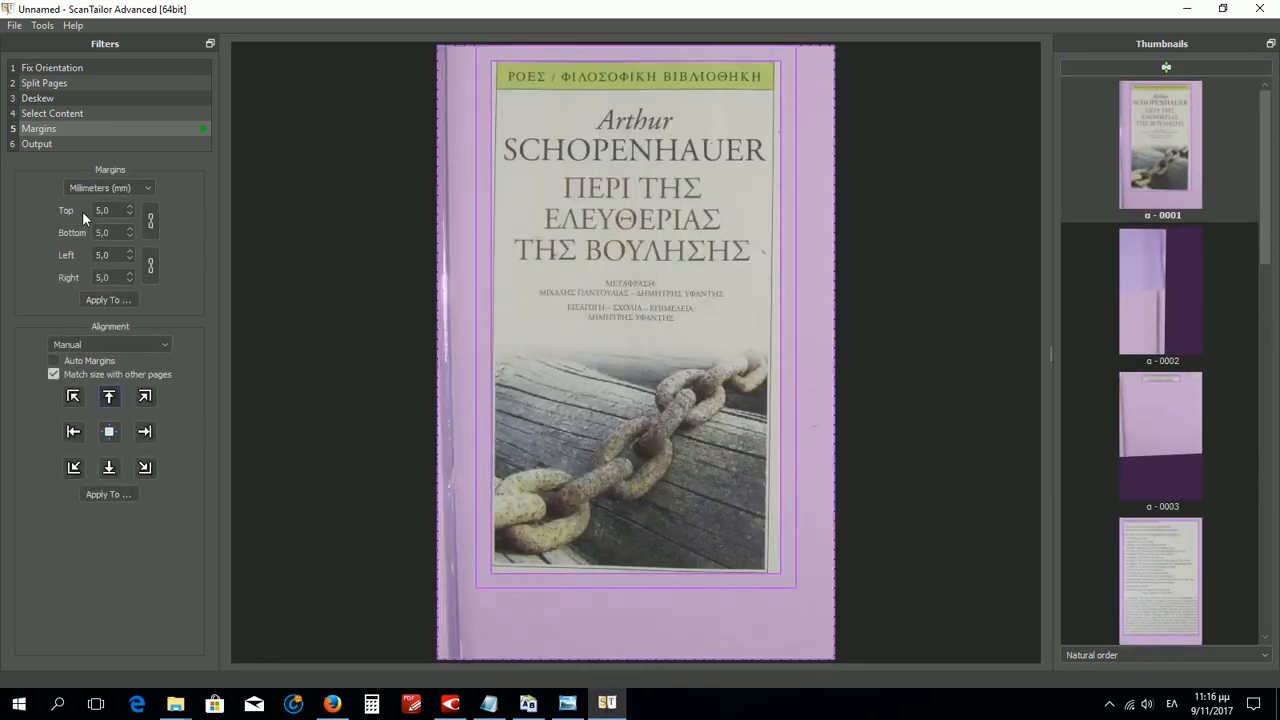
left_click(57, 143)
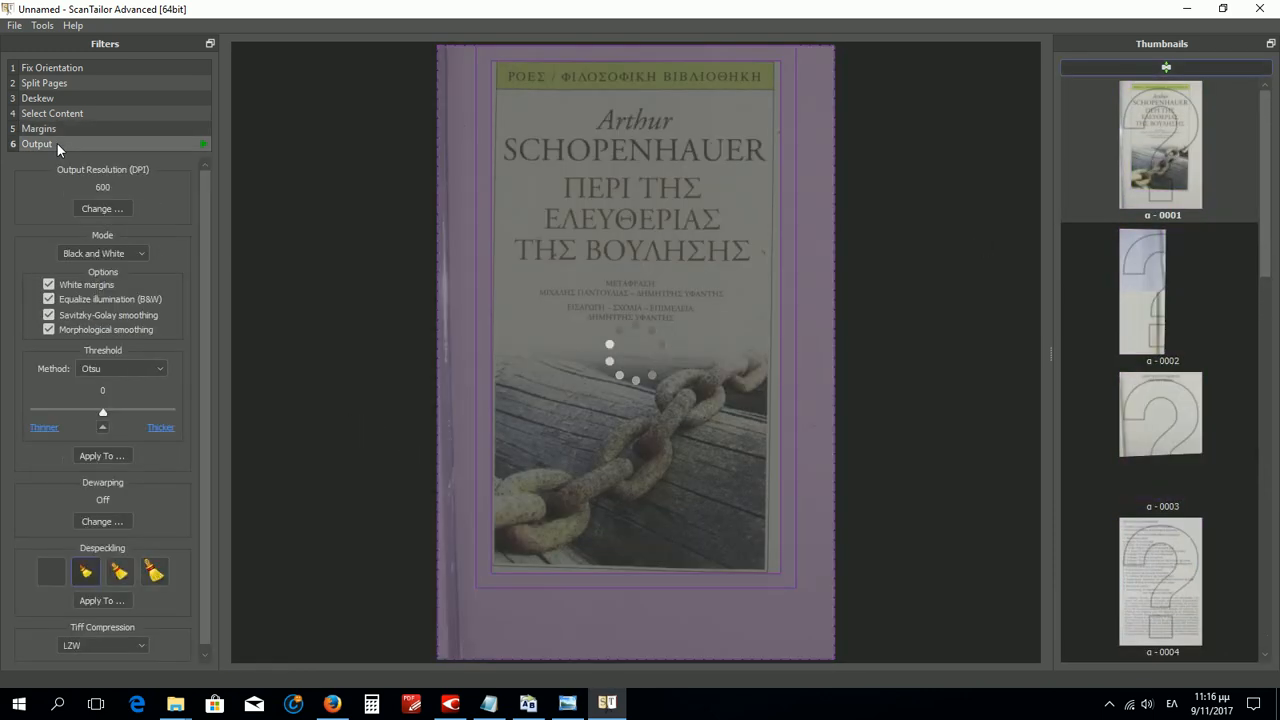
left_click(101, 208)
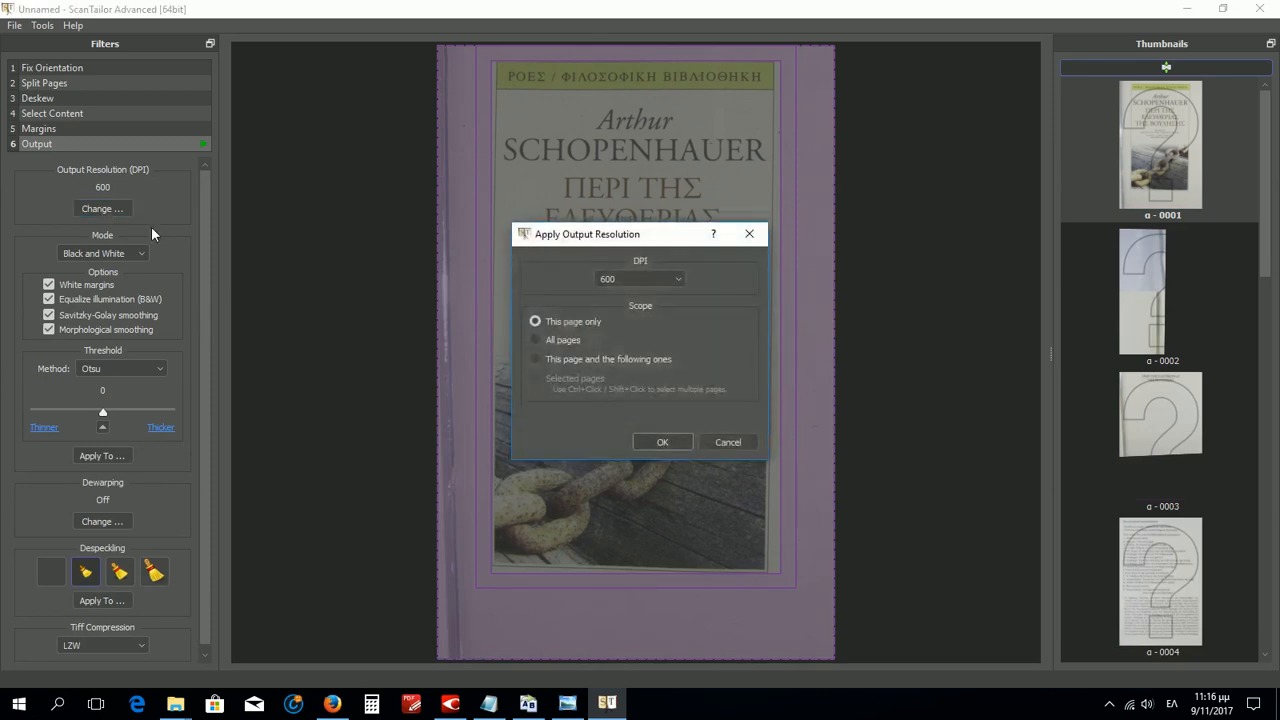
left_click(668, 281)
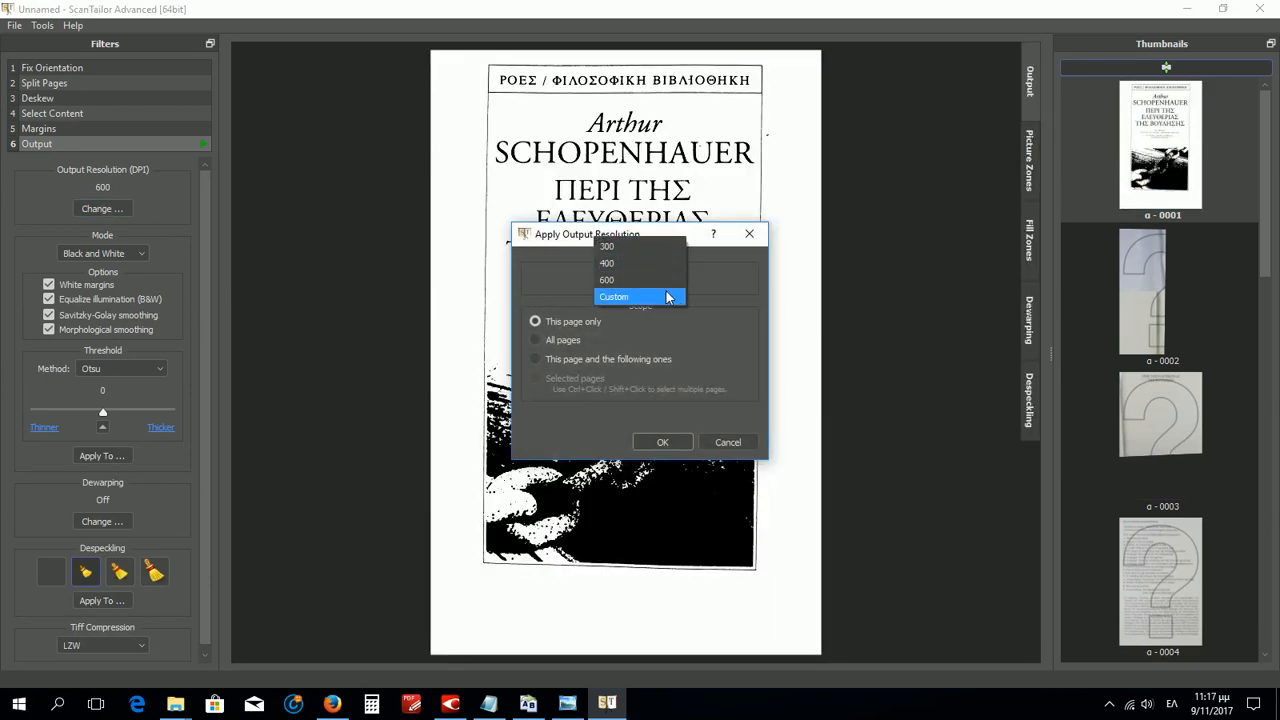
left_click(647, 298)
type("420")
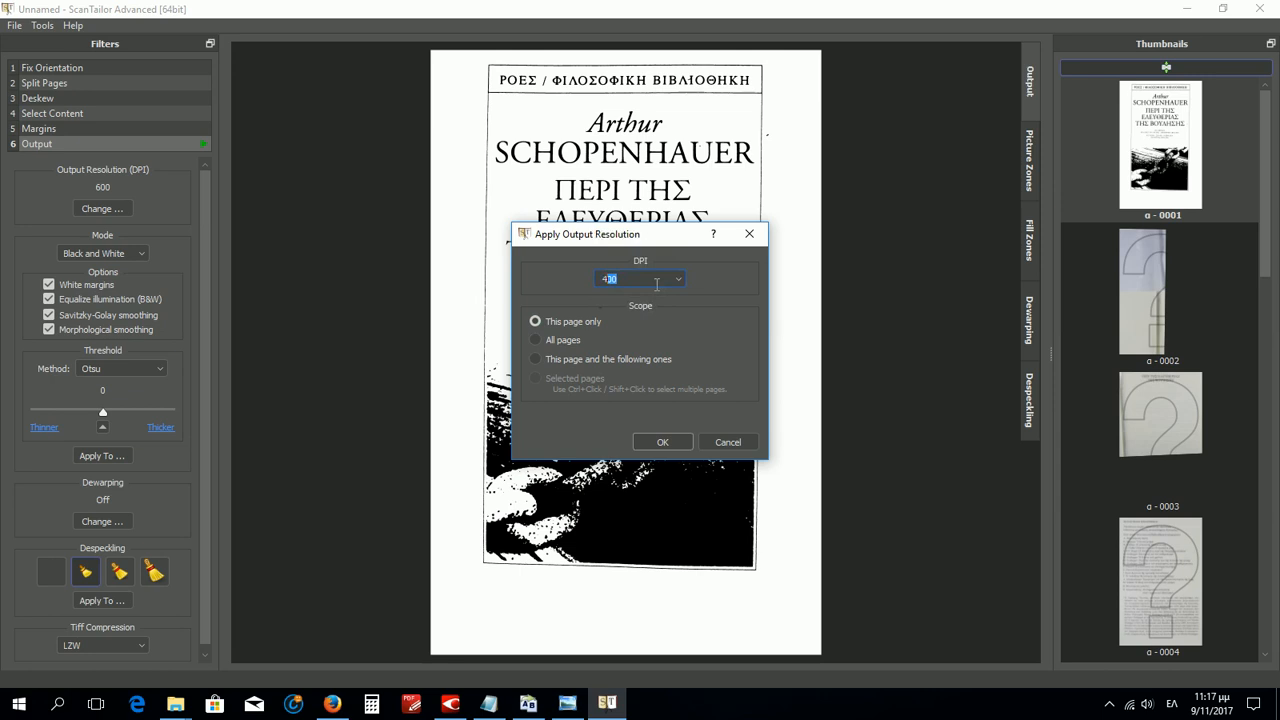
left_click(558, 342)
left_click(665, 442)
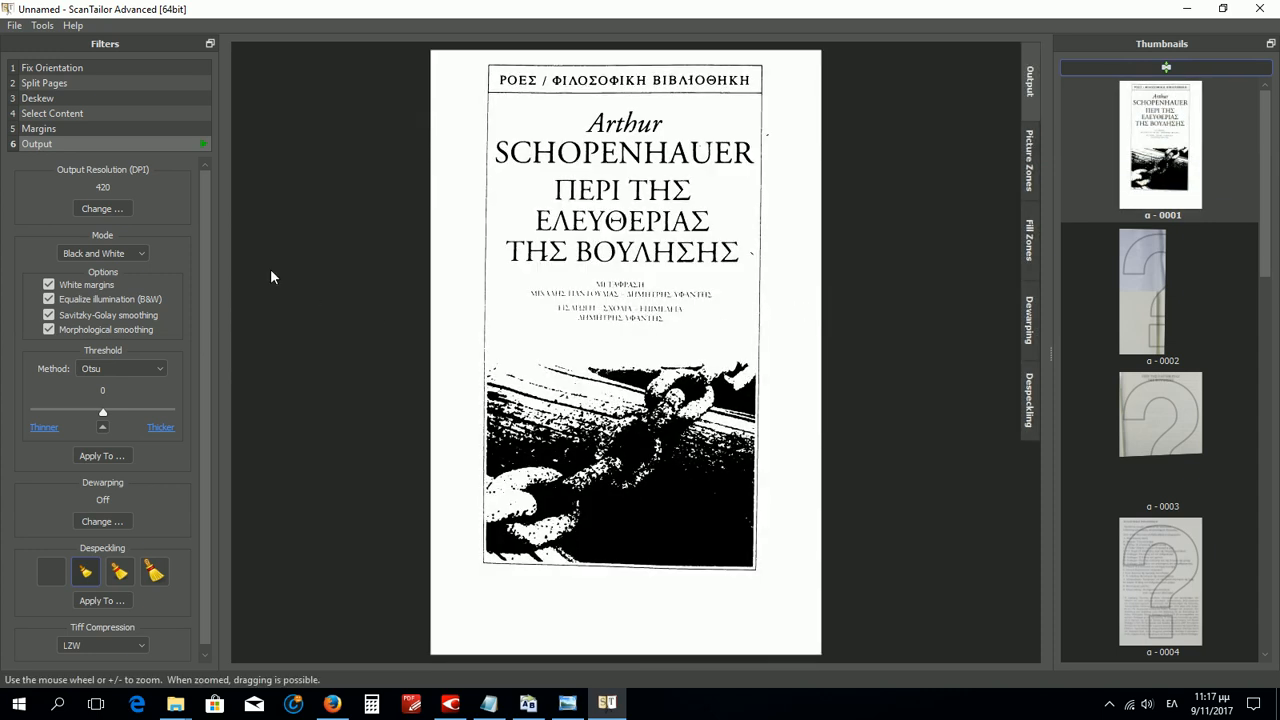
Batch-process the output of all pages and set page α - 0001's output mode to Mixed after trying Color / Grayscale
left_click(203, 143)
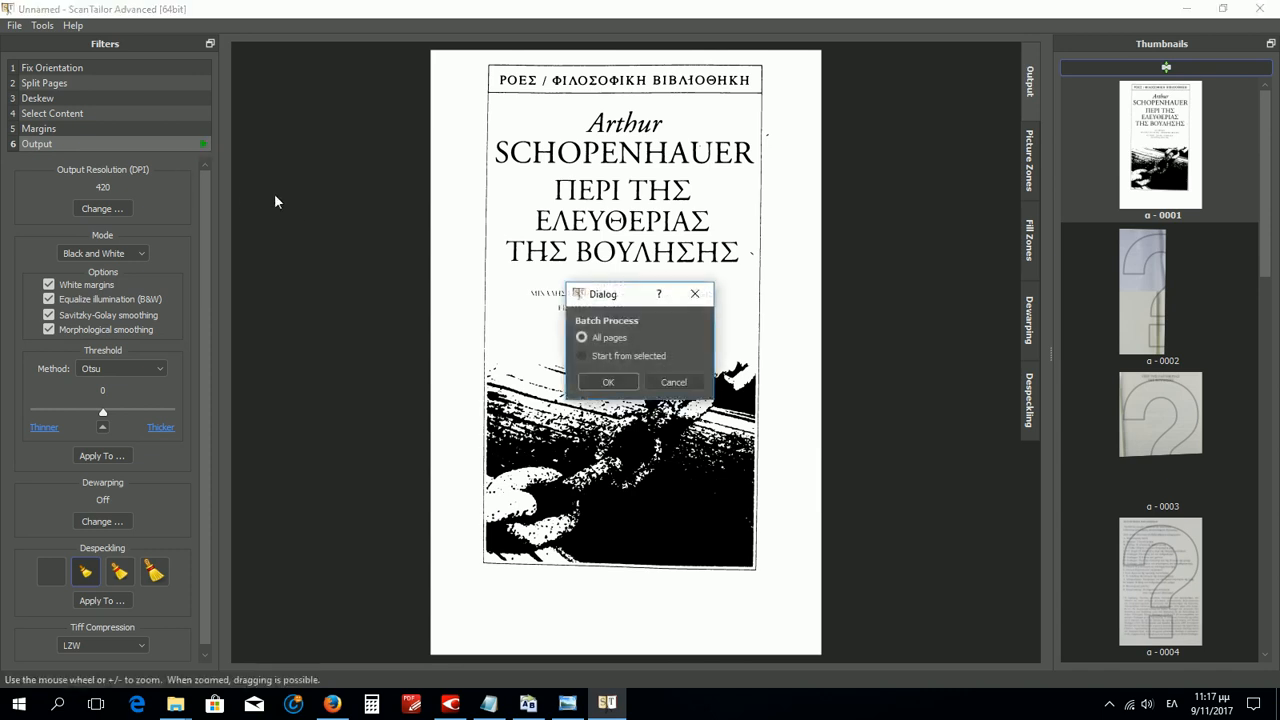
left_click(632, 381)
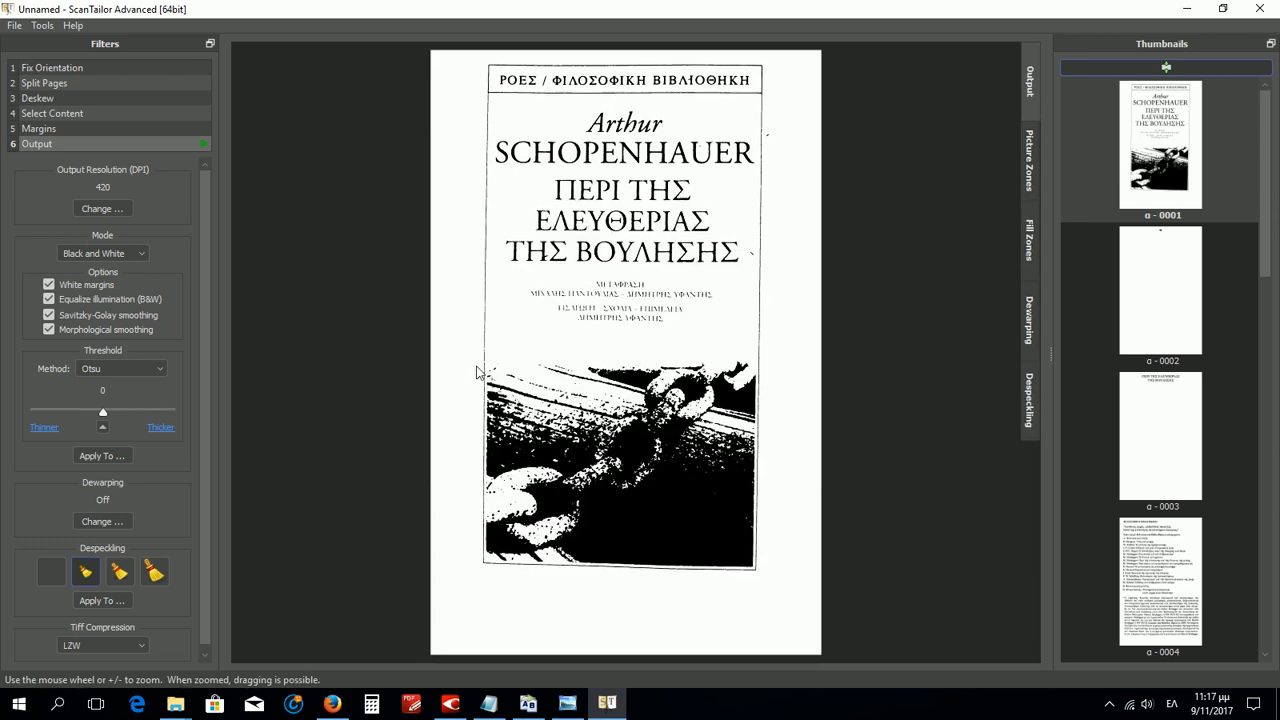
left_click(118, 254)
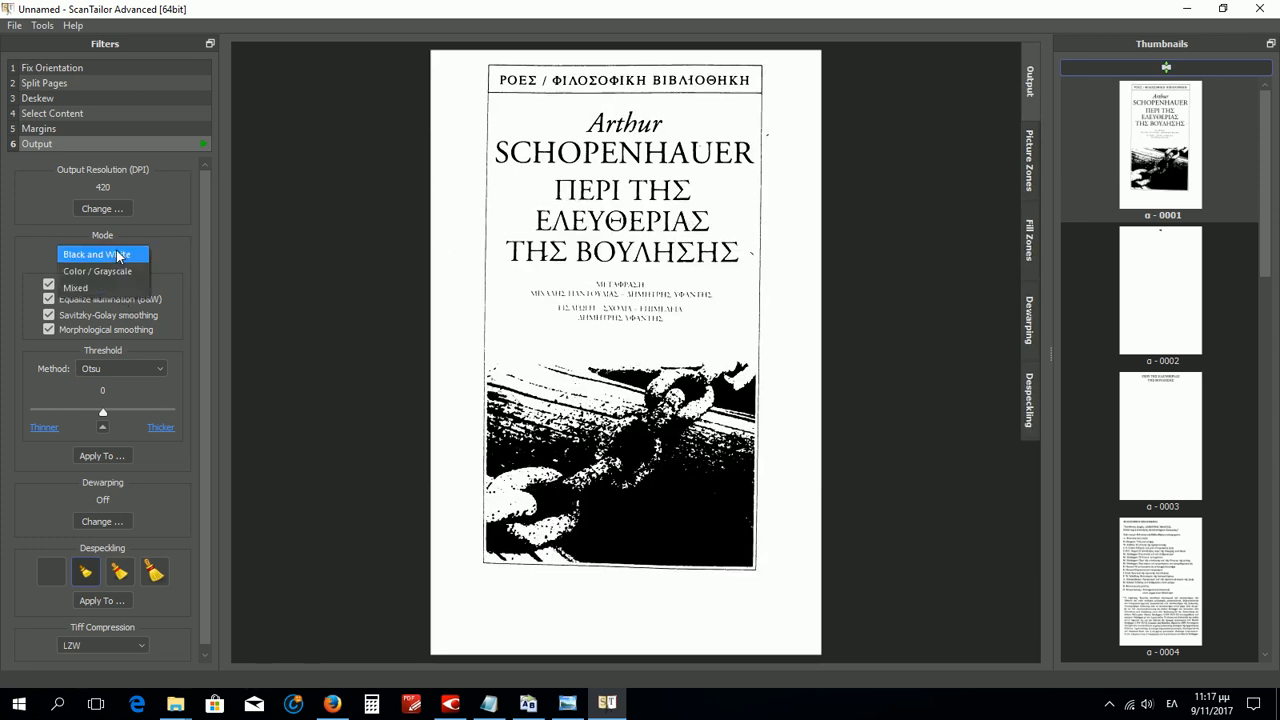
left_click(109, 273)
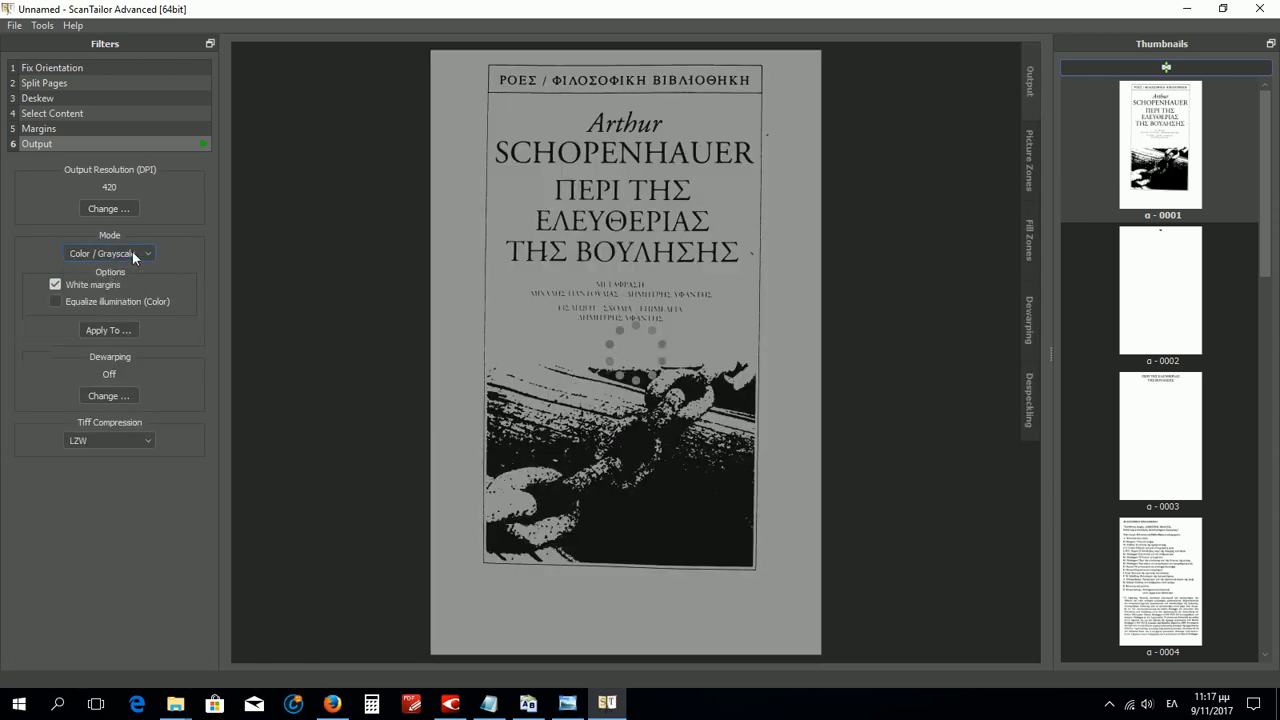
left_click(132, 254)
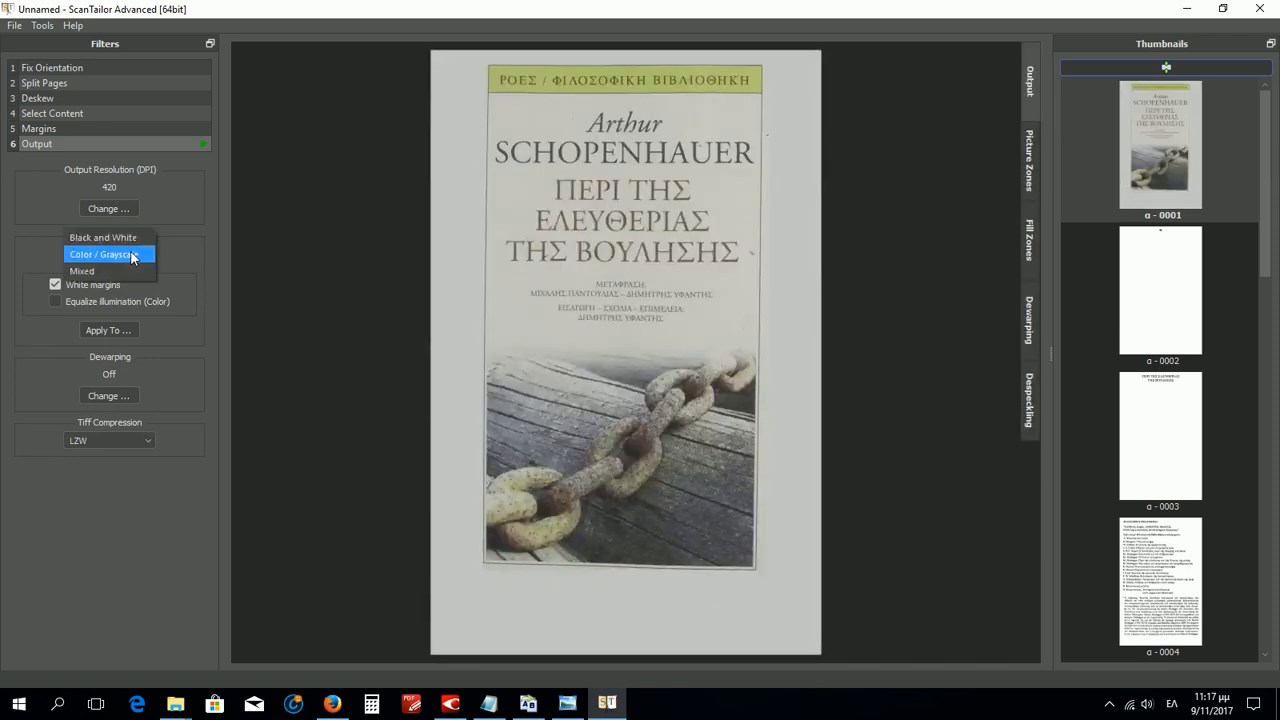
left_click(122, 272)
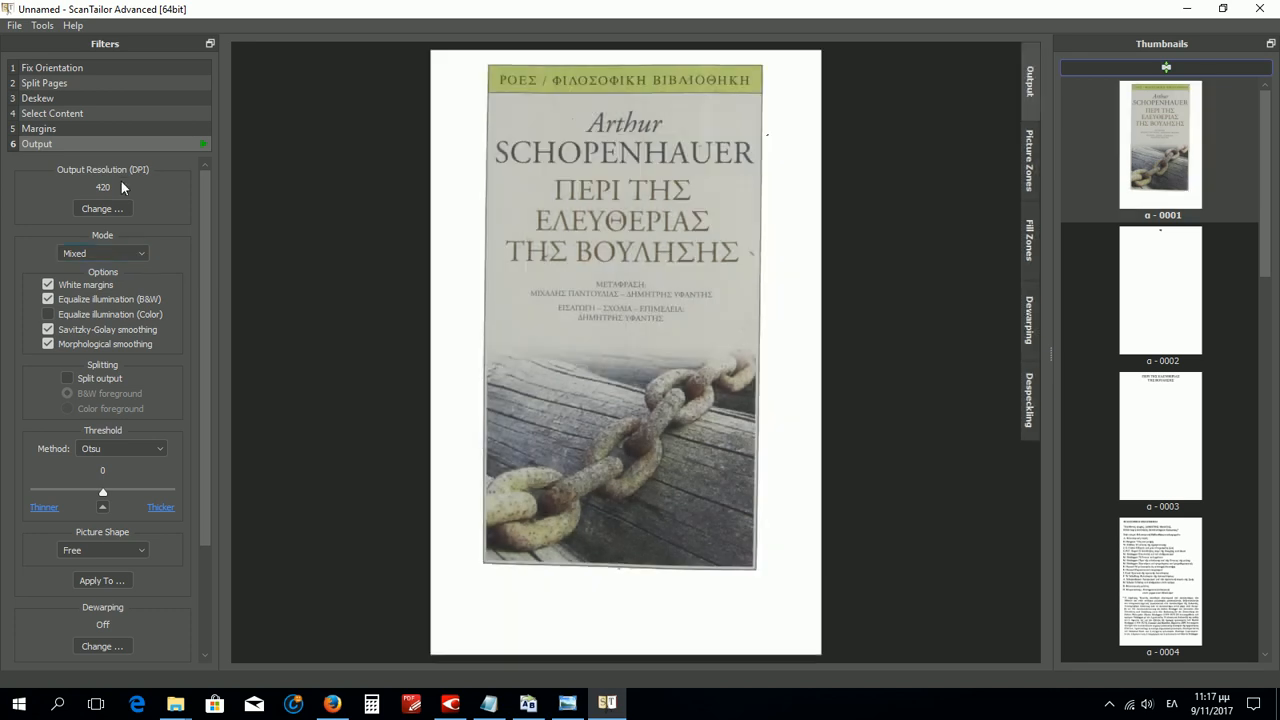
Review the deskew and content box of page α - 0001 and return to the Output filter
left_click(77, 98)
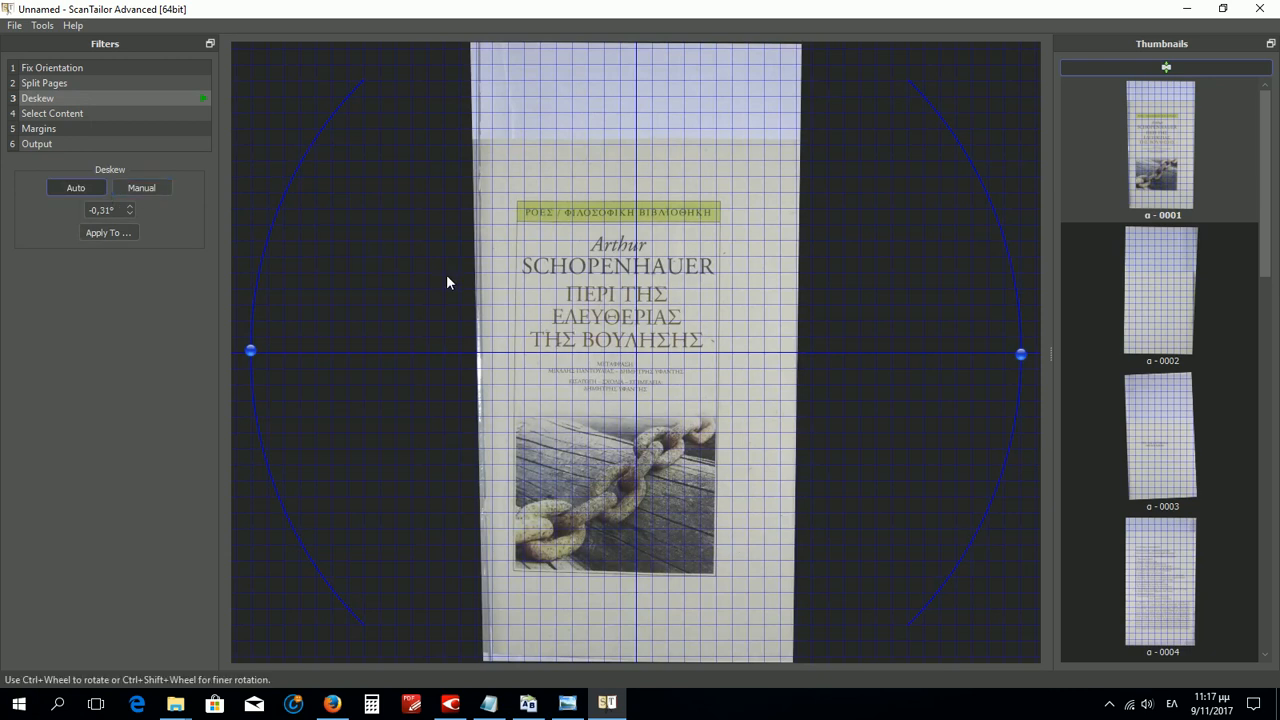
left_click(121, 111)
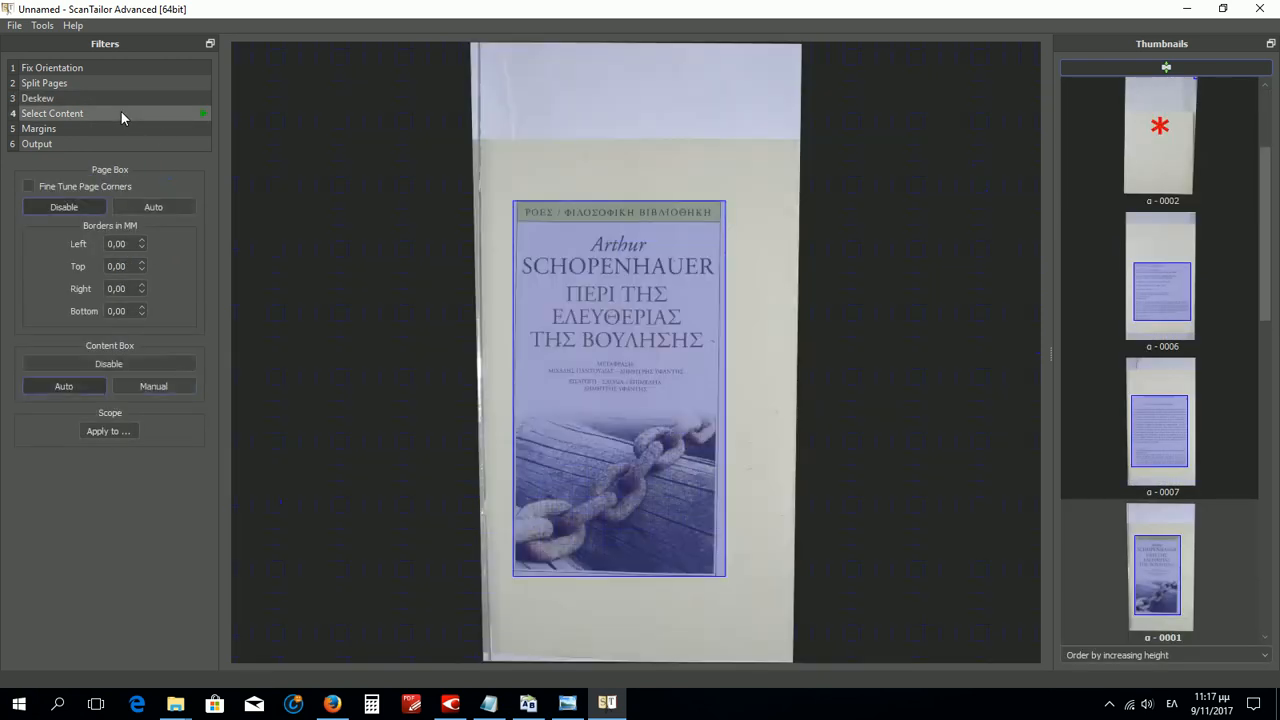
left_click(79, 145)
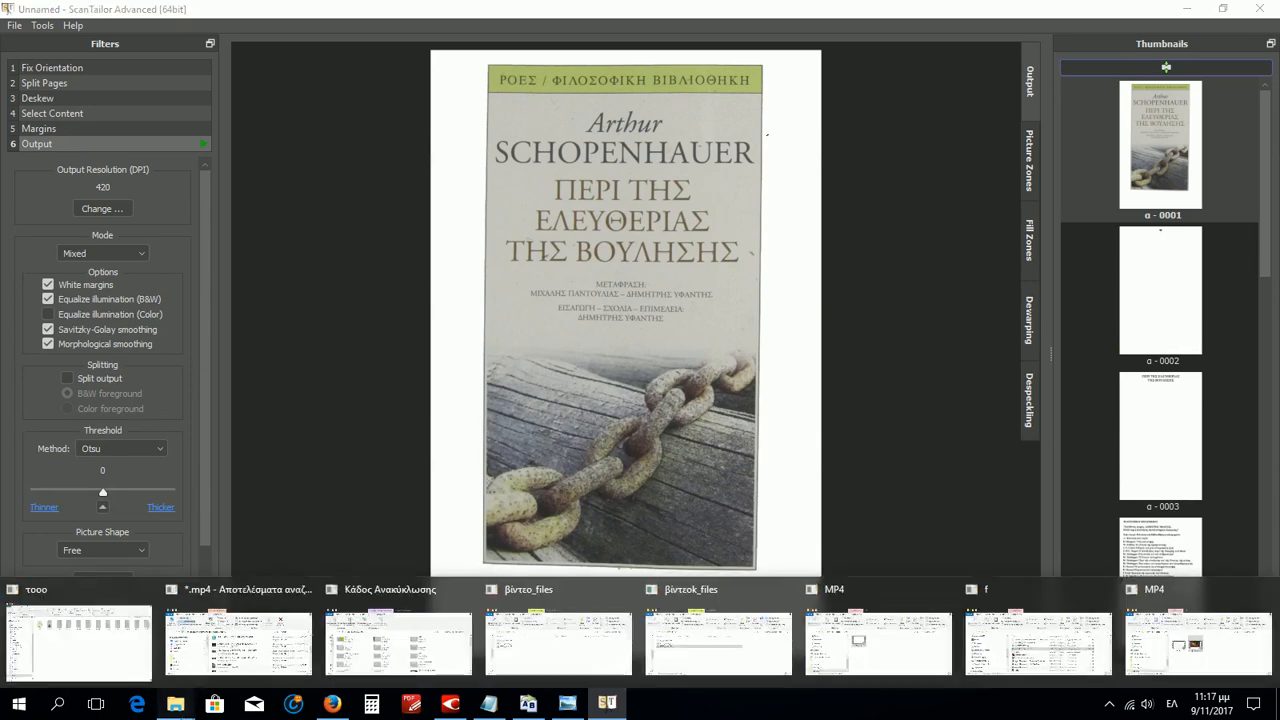
Switch to the τοοο folder in File Explorer and open its out subfolder to view the processed pages
left_click(175, 703)
left_click(93, 646)
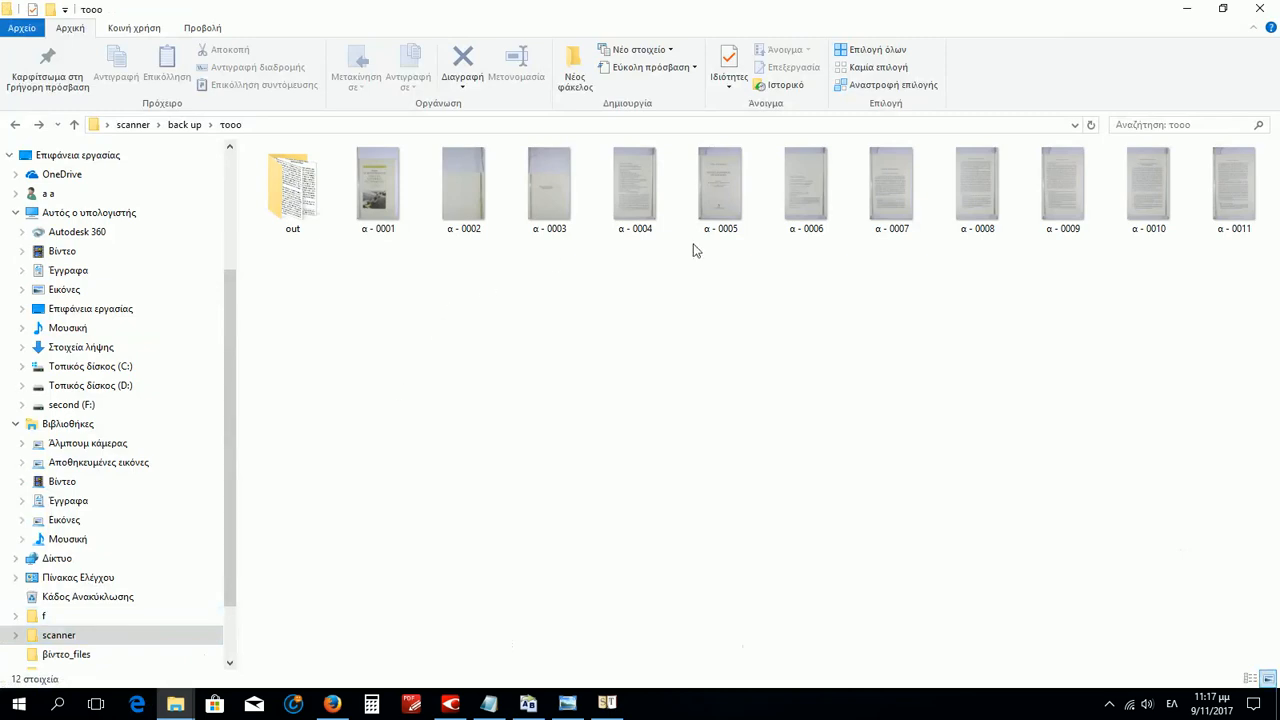
double_click(293, 190)
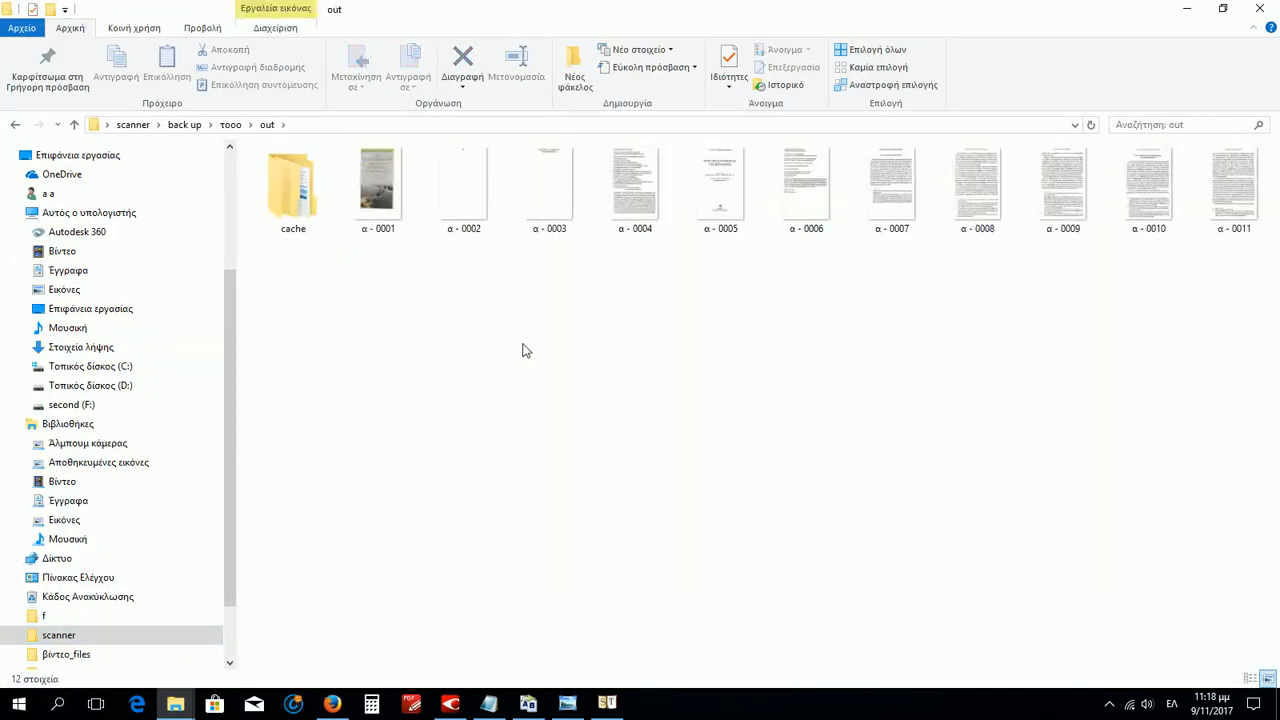
Return to the τοοο folder and examine the dimensions and resolution in the detailed properties of source image α - 0003
left_click(231, 124)
left_click(566, 215)
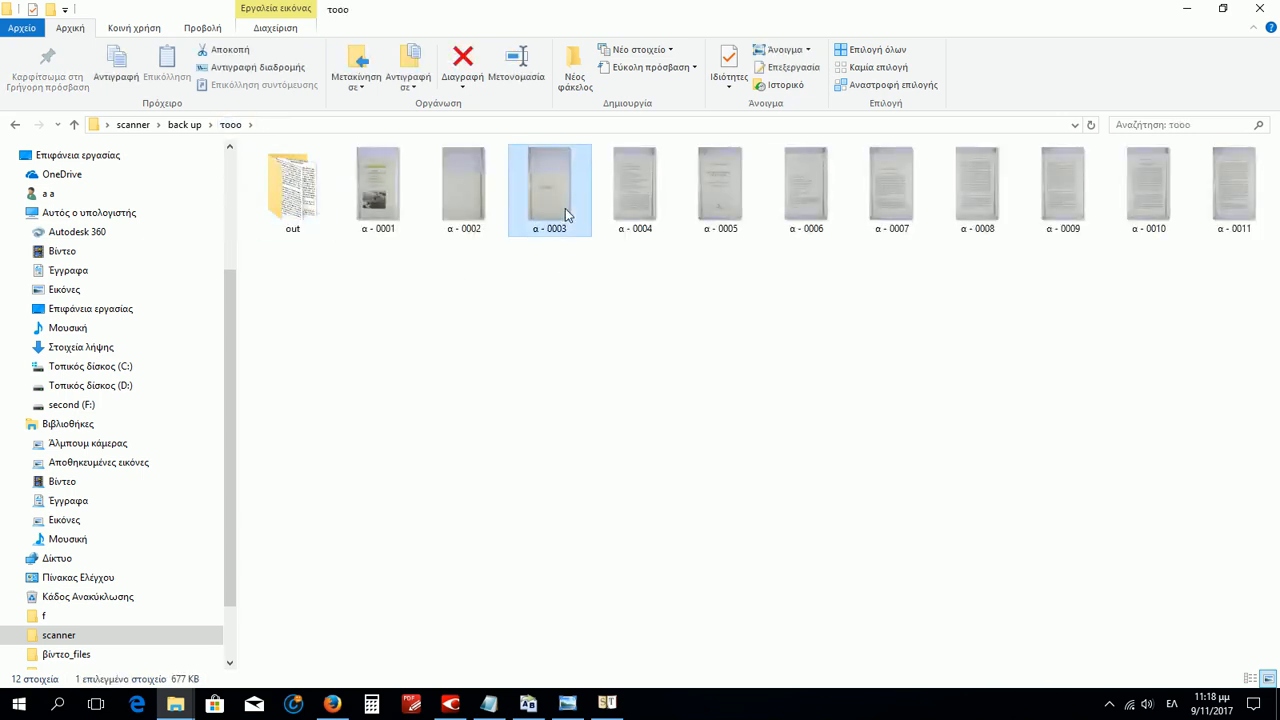
right_click(566, 215)
left_click(660, 612)
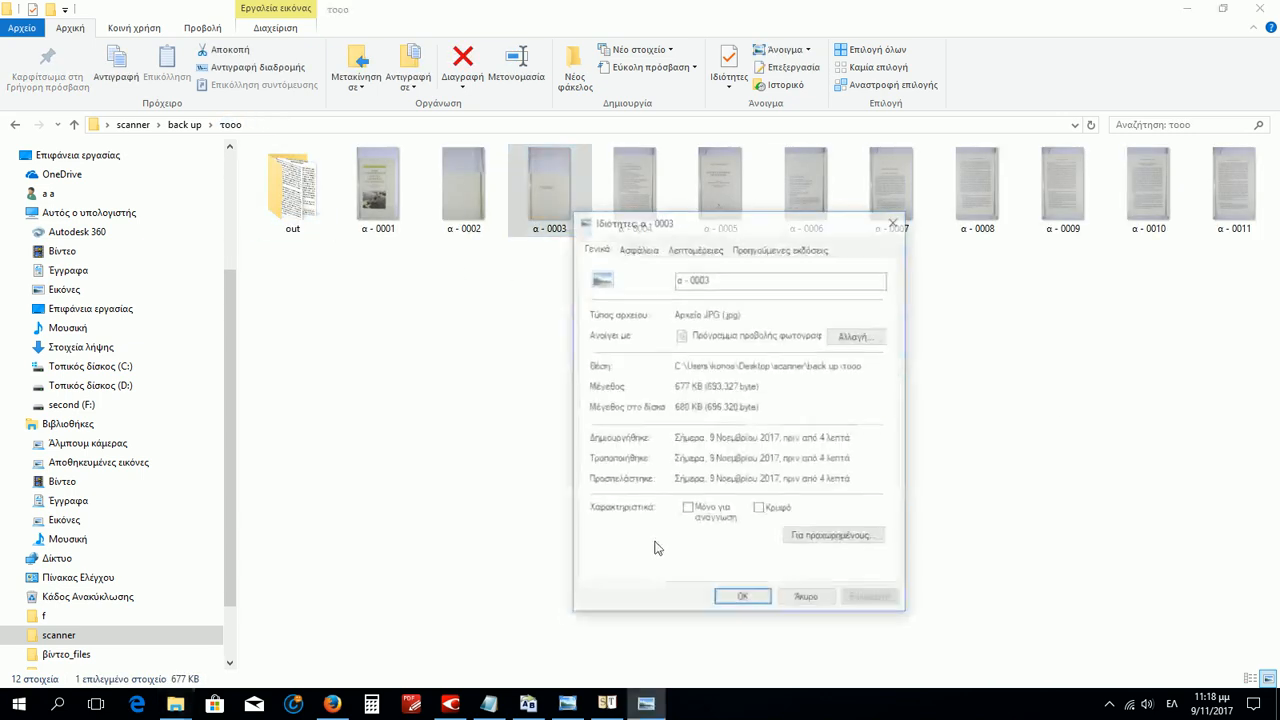
left_click(697, 248)
scroll(735, 442, "down", 2)
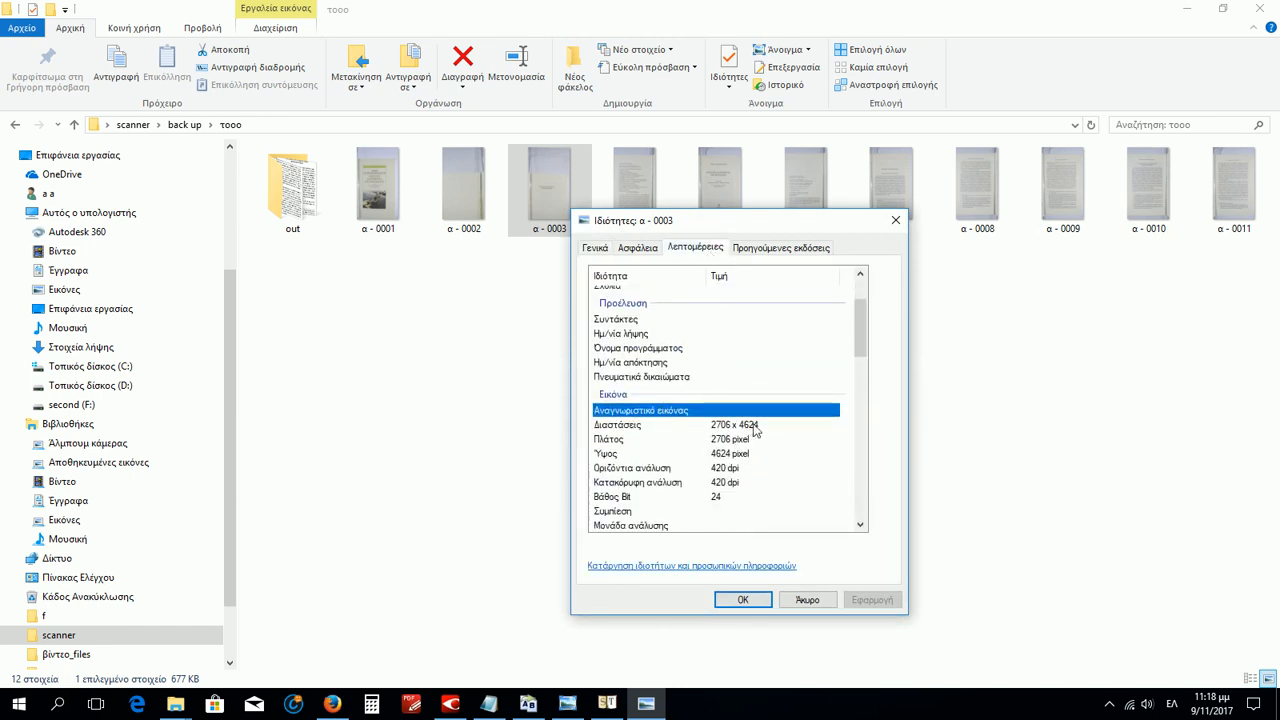
Switch to the Notepad notes, record the source image as 2706*4624 pixels, 420dpi and 677kb, and close its properties
mouse_move(615, 710)
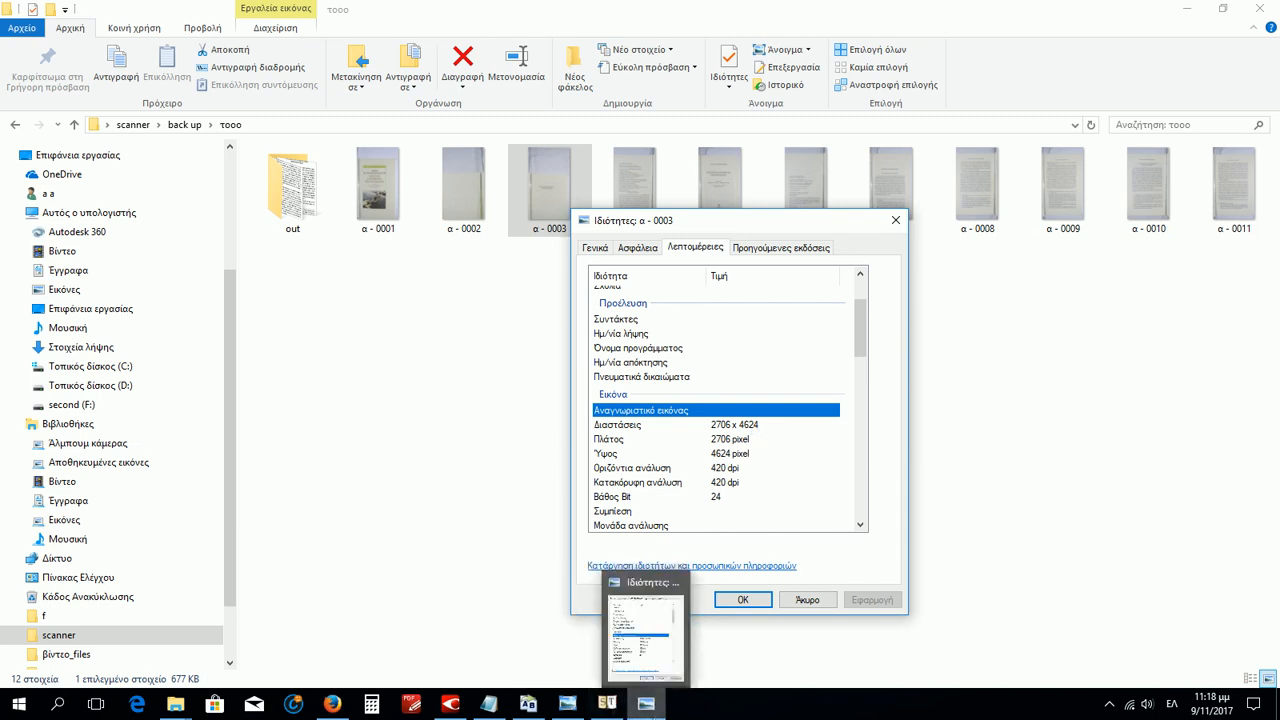
left_click(489, 704)
left_click(1229, 349)
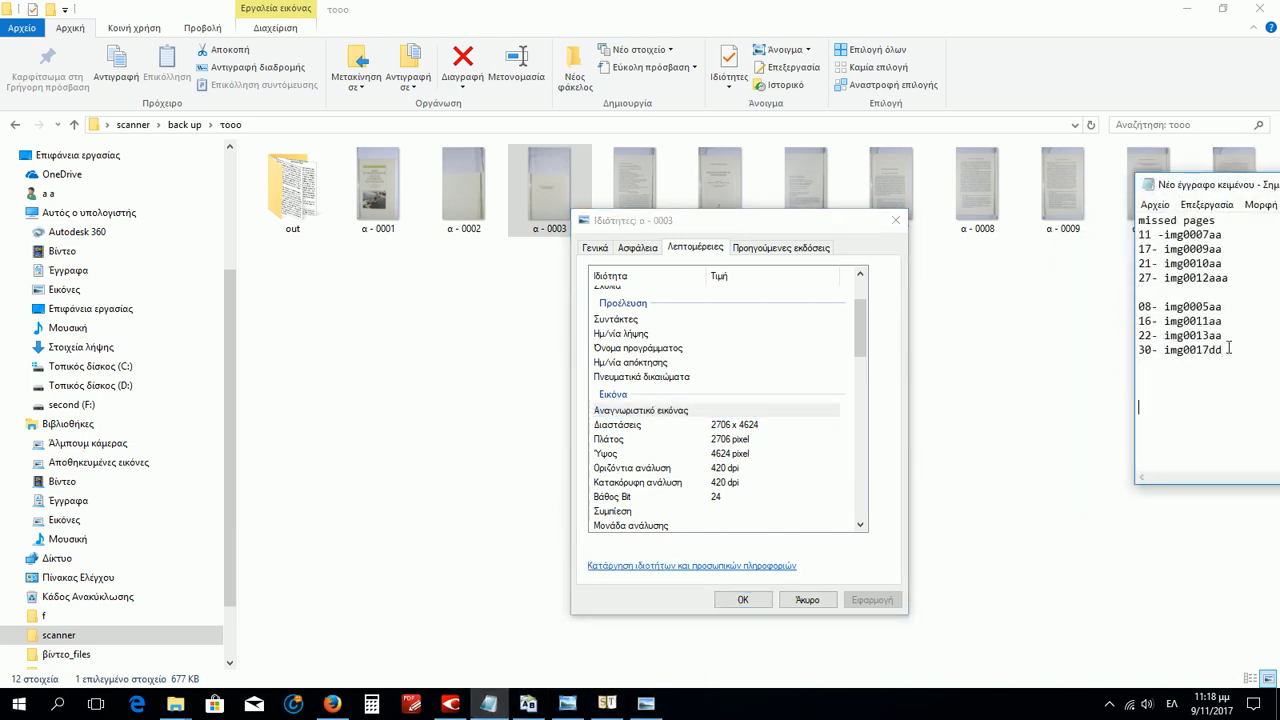
type("2706*4624")
key("alt+shift")
type("i")
key("BackSpace")
type("pixels ")
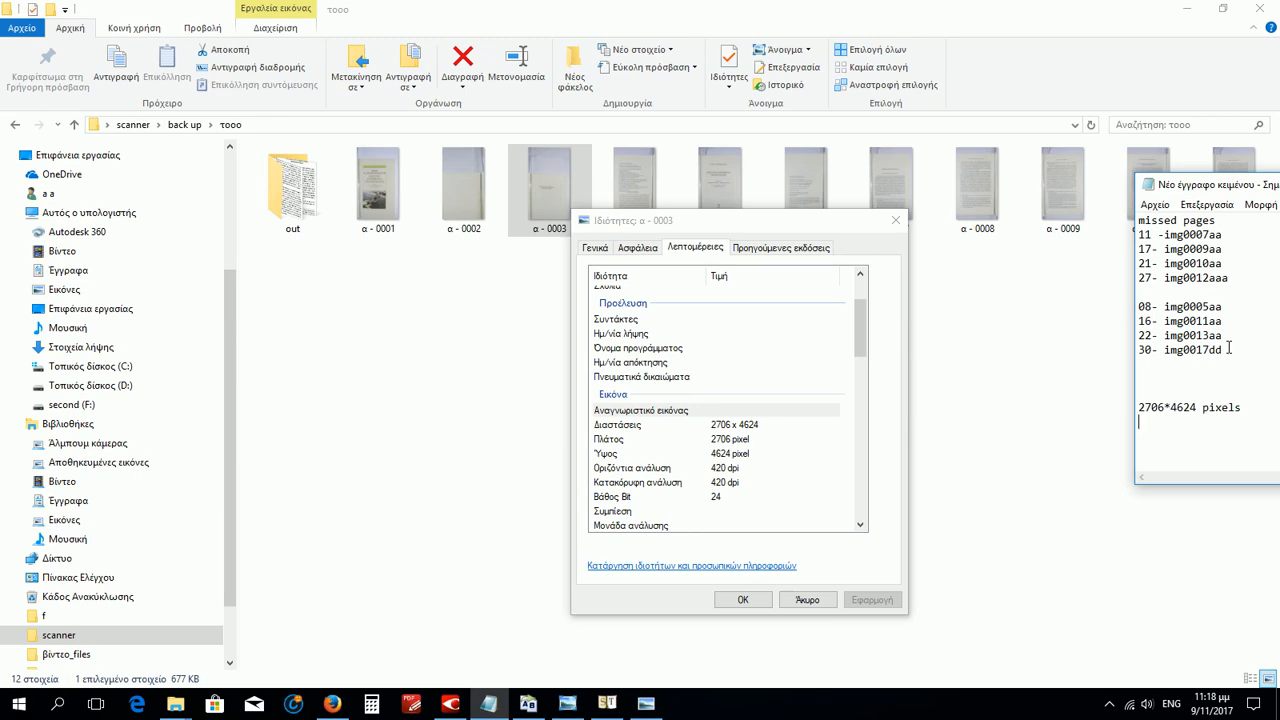
type("420dpi")
left_click(895, 220)
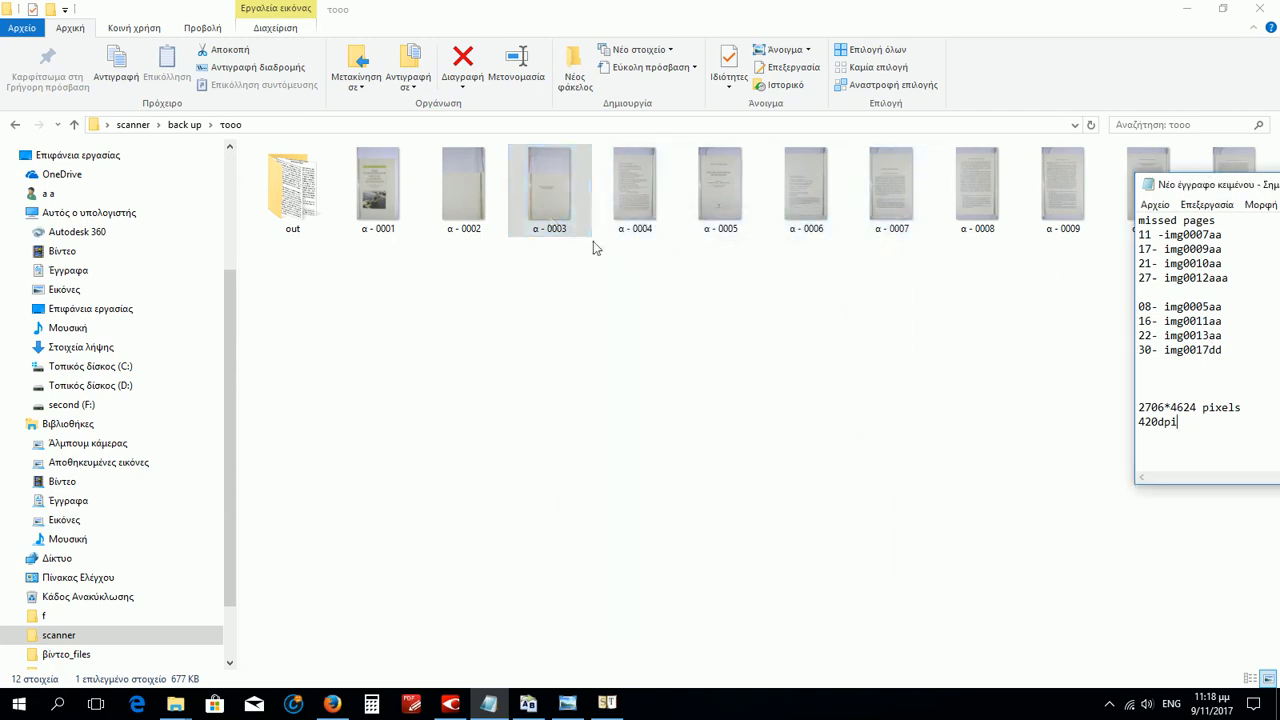
left_click(1211, 464)
type("677kb")
Open the out folder and examine the file size, dimensions and resolution in the properties of α - 0004, keeping the notes open alongside
double_click(323, 230)
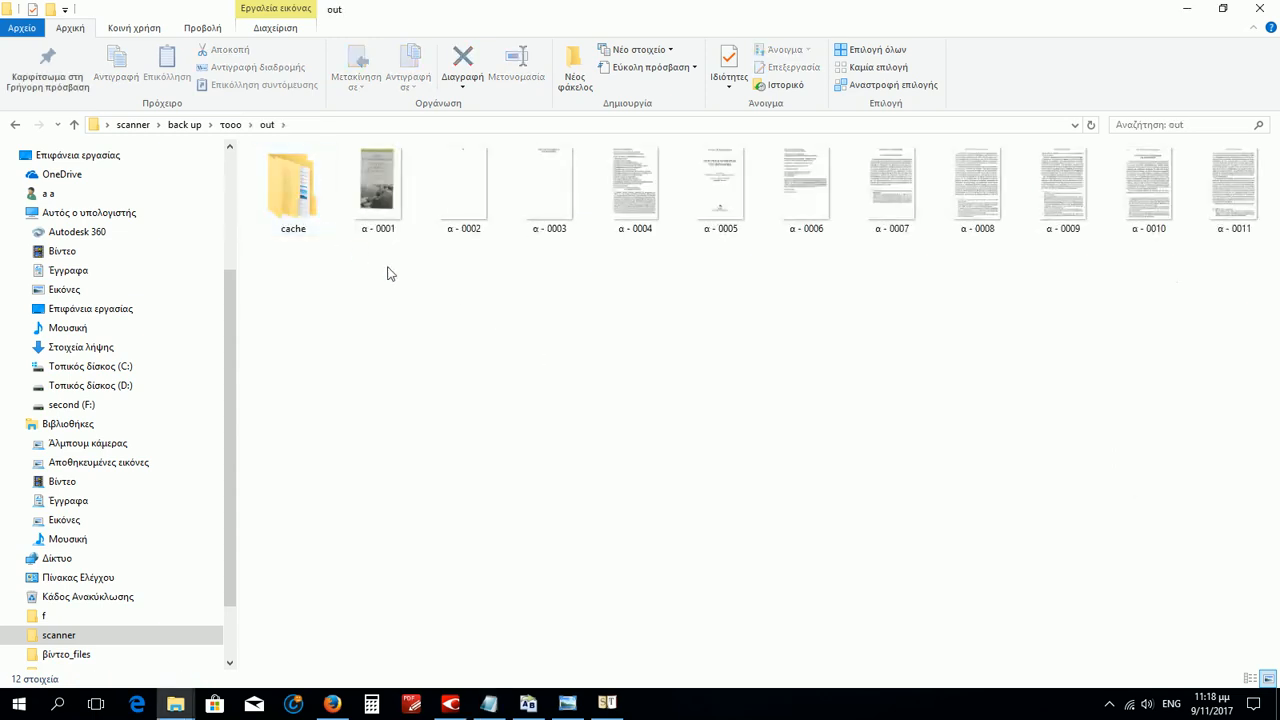
left_click(490, 703)
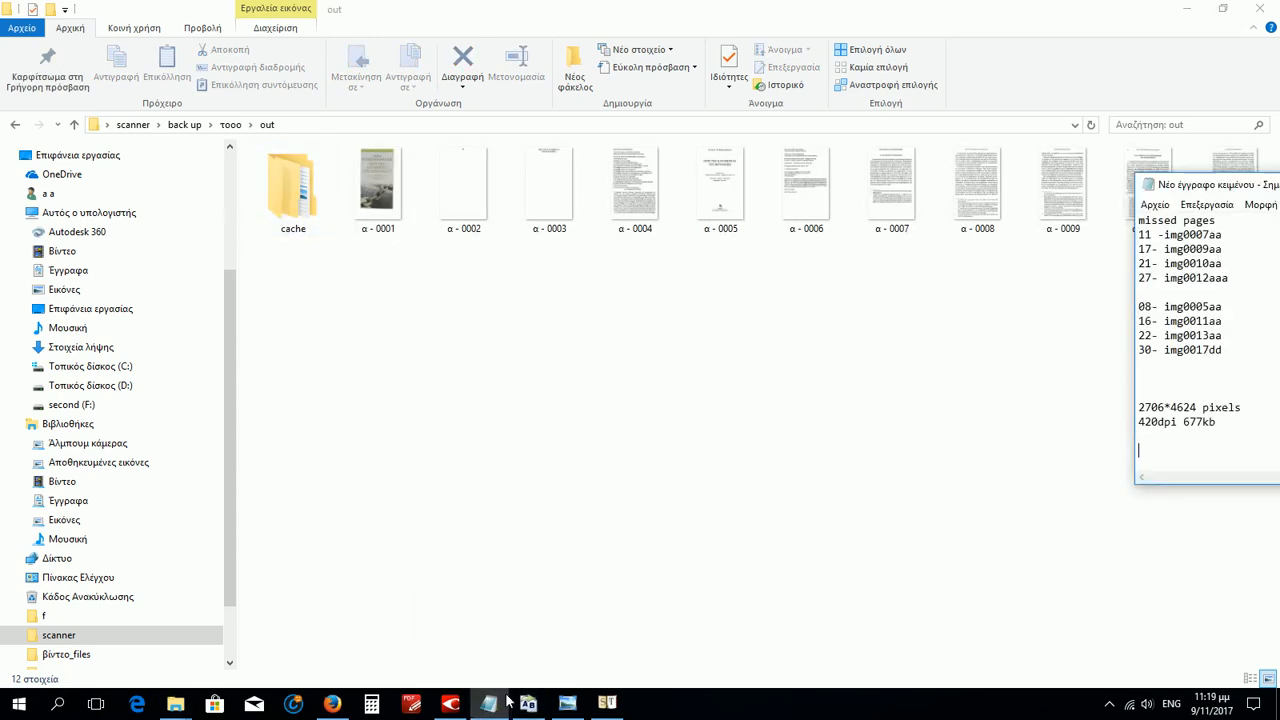
left_click(640, 196)
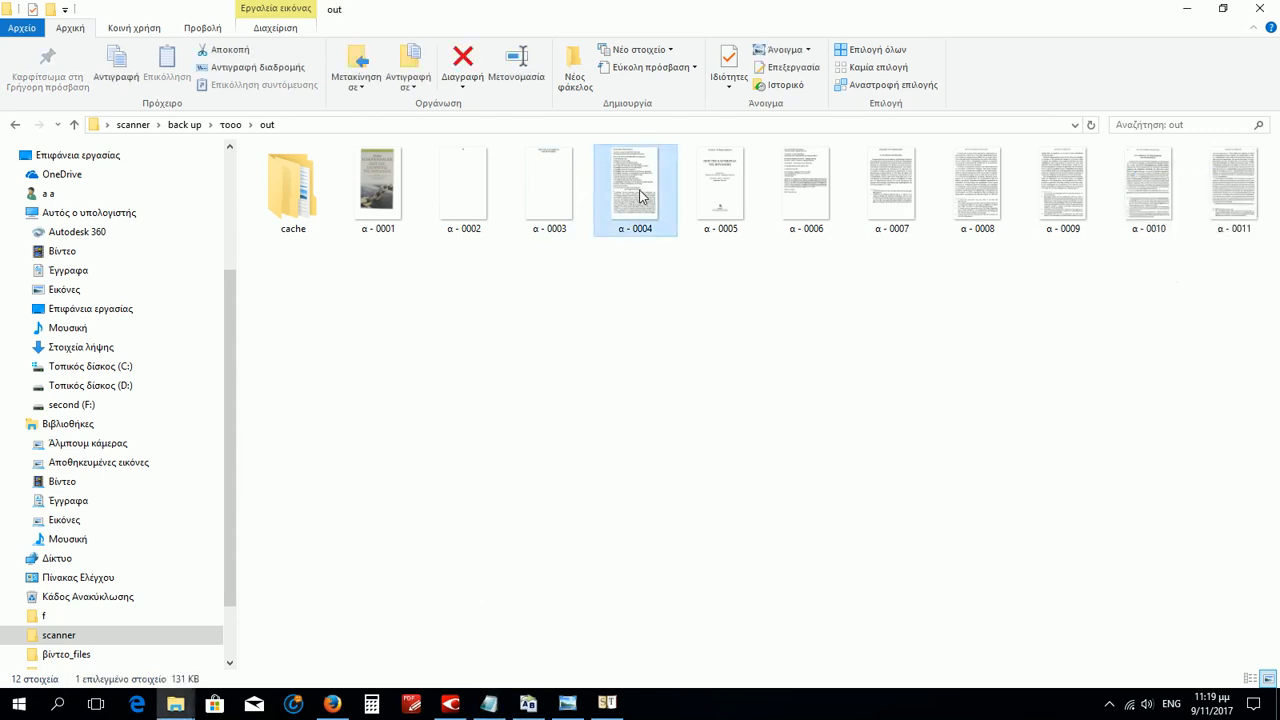
right_click(638, 190)
left_click(712, 594)
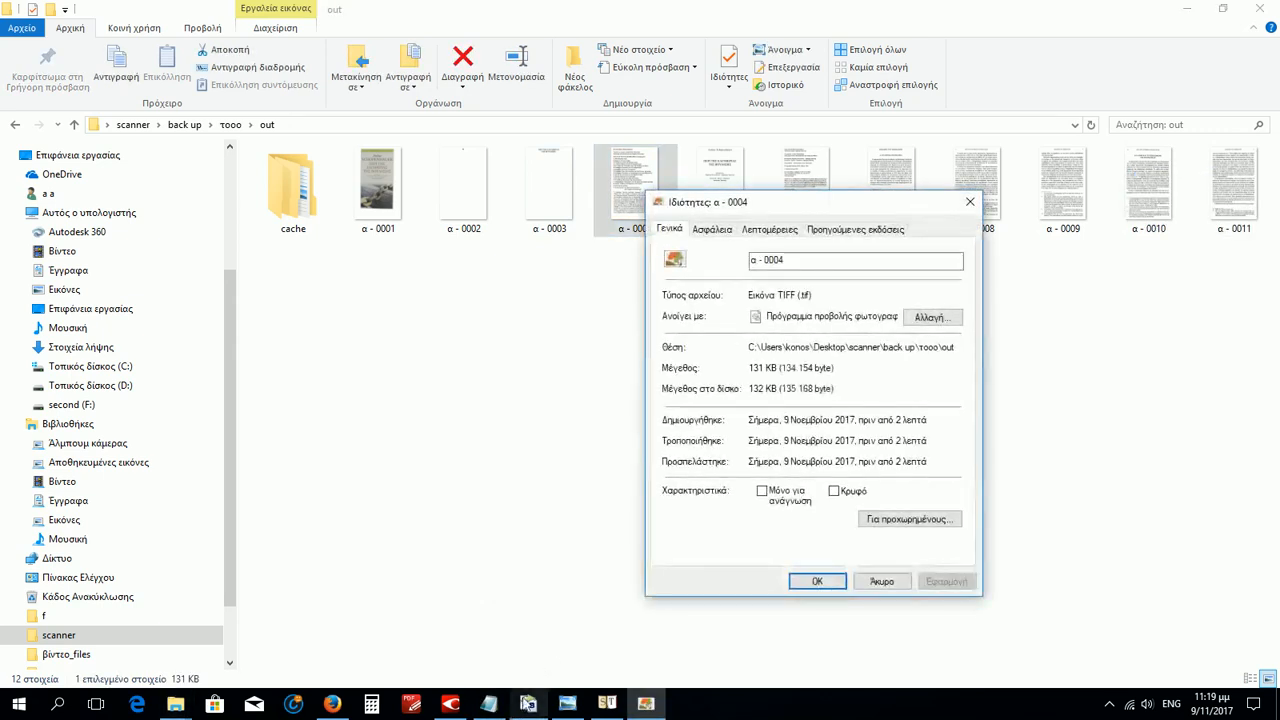
left_click(490, 703)
left_click(846, 362)
left_click(770, 229)
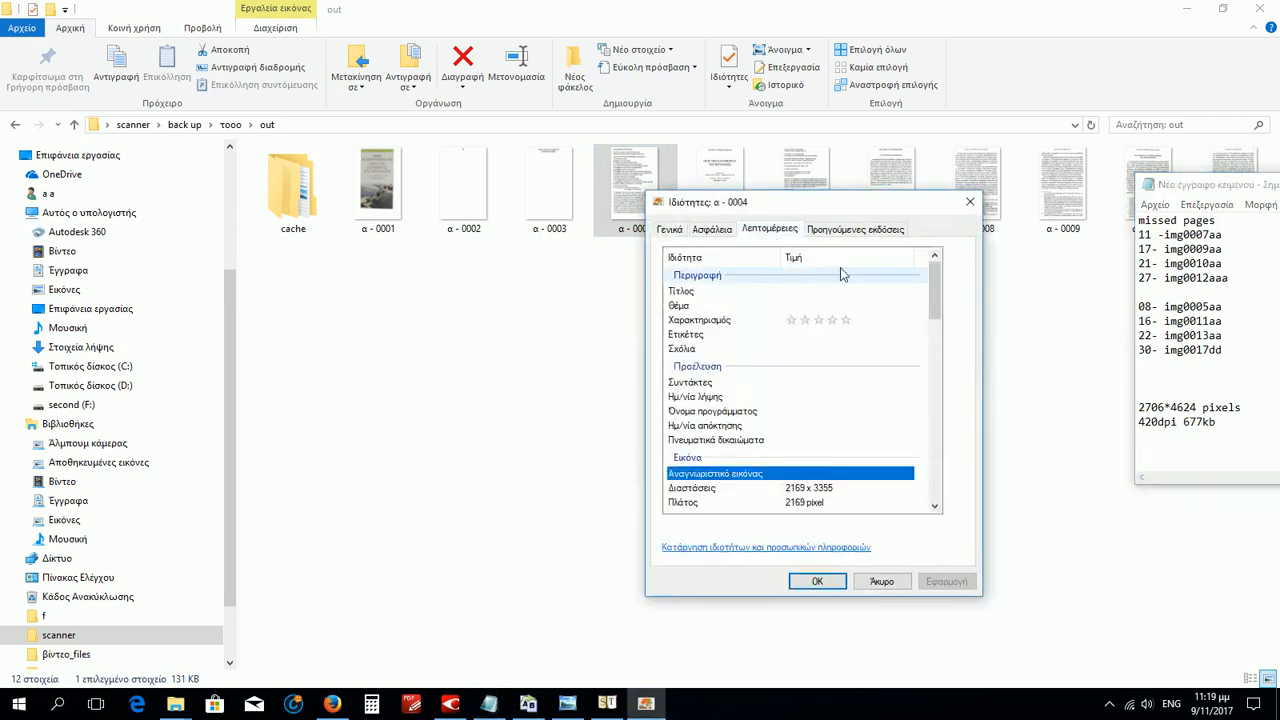
scroll(900, 370, "down", 1)
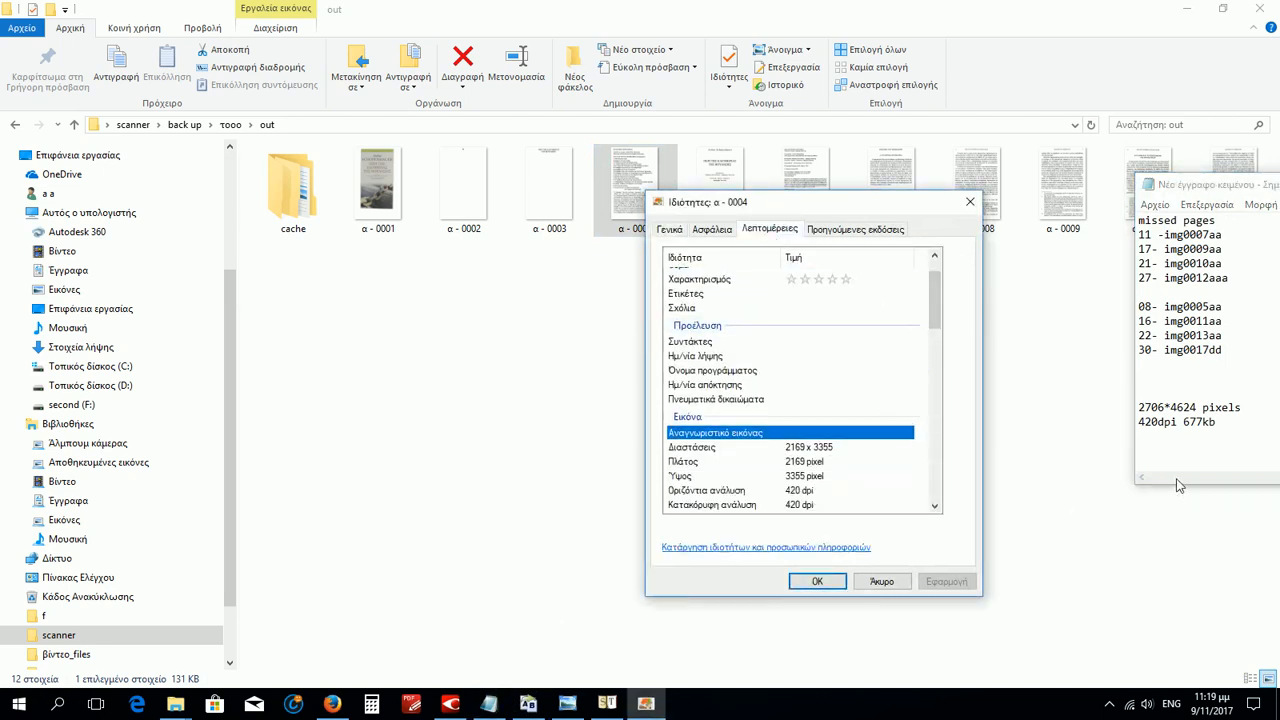
Add the processed page's data to the notes as 2169*3355 pixels, 420dpi and 131kb, and close its properties
left_click(1220, 421)
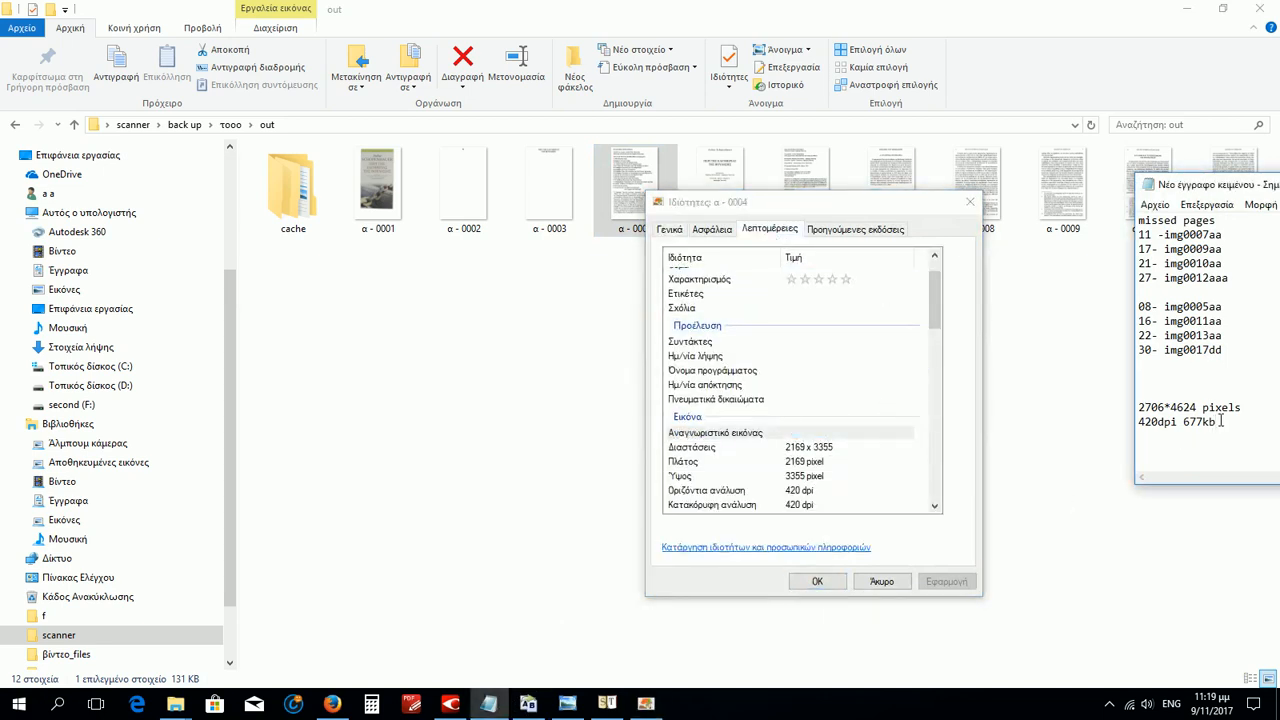
key("Return")
key("Return")
type("2169*3355 pixels")
key("Return")
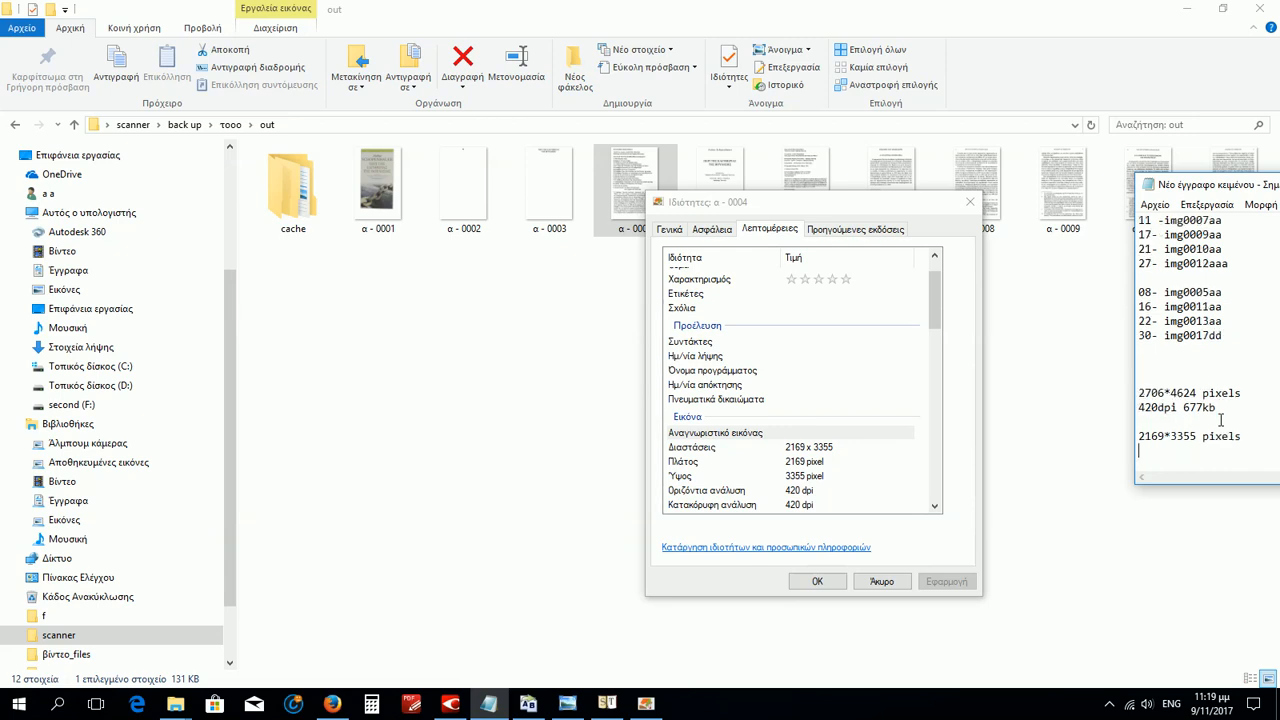
type("420dpi 131kb")
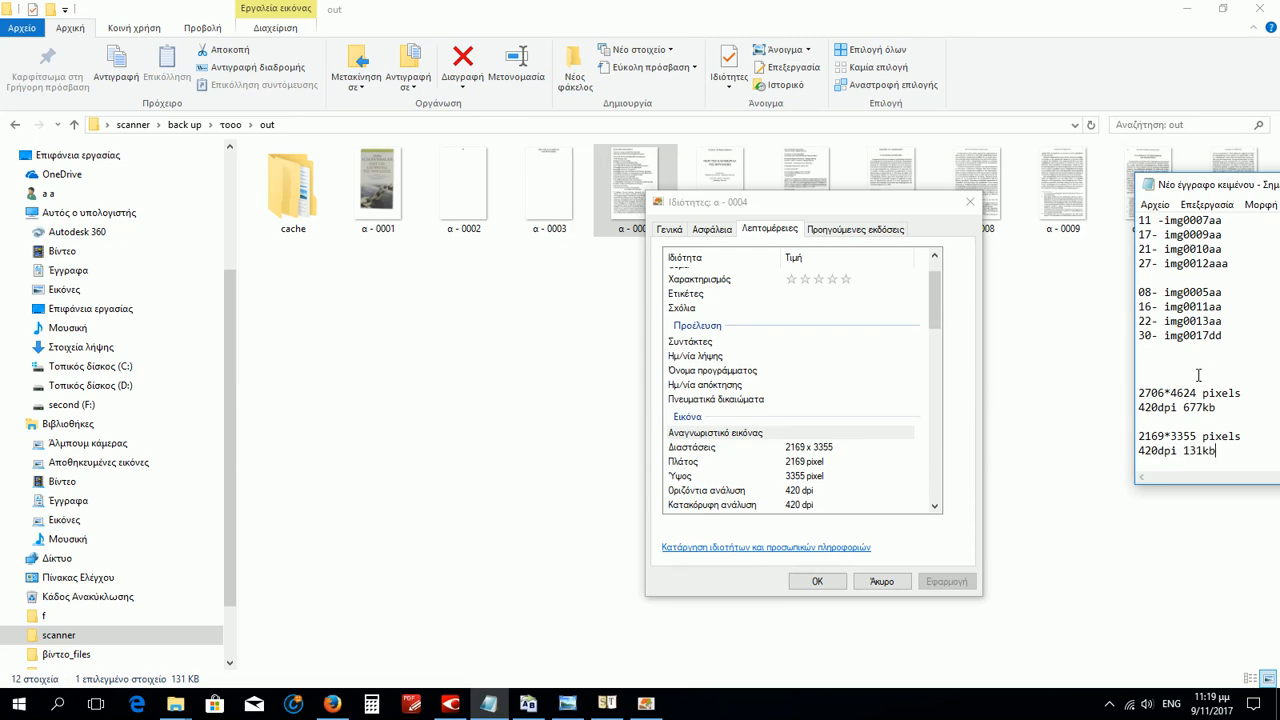
left_click(969, 201)
Check the file details of the processed cover α - 0001 in the out folder, view it, and open it in Paint
left_click(405, 191)
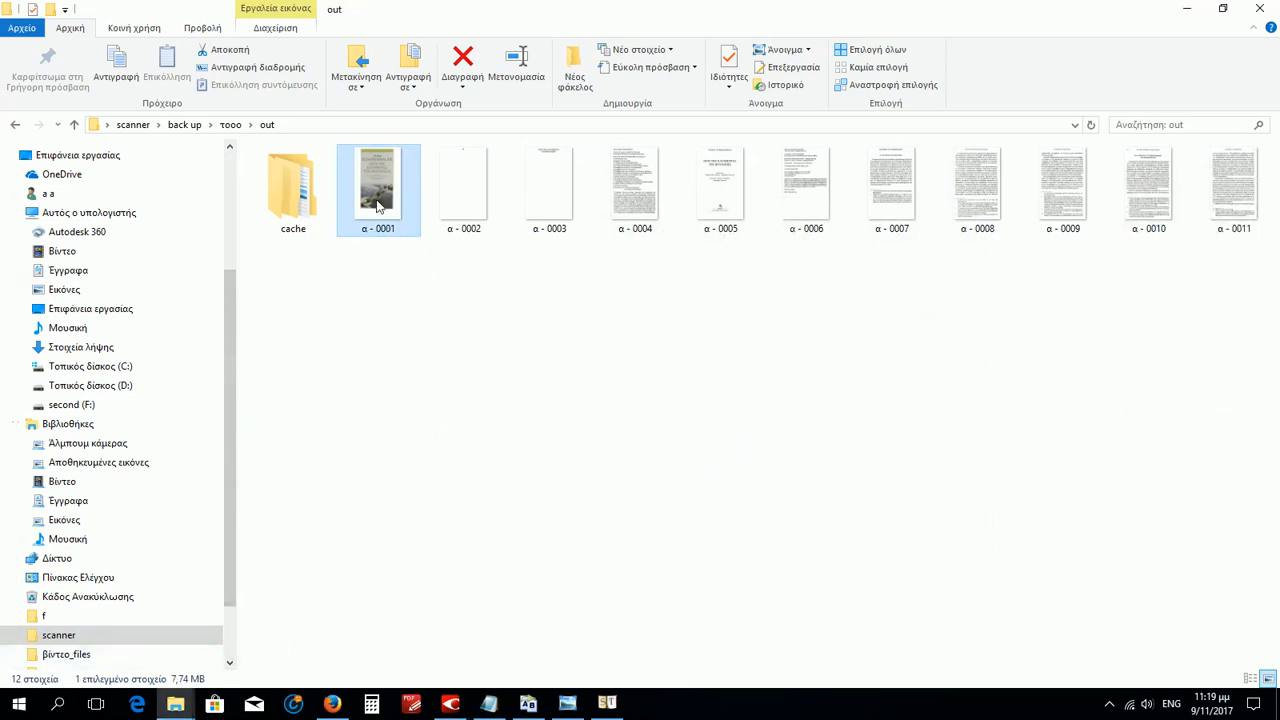
mouse_move(378, 207)
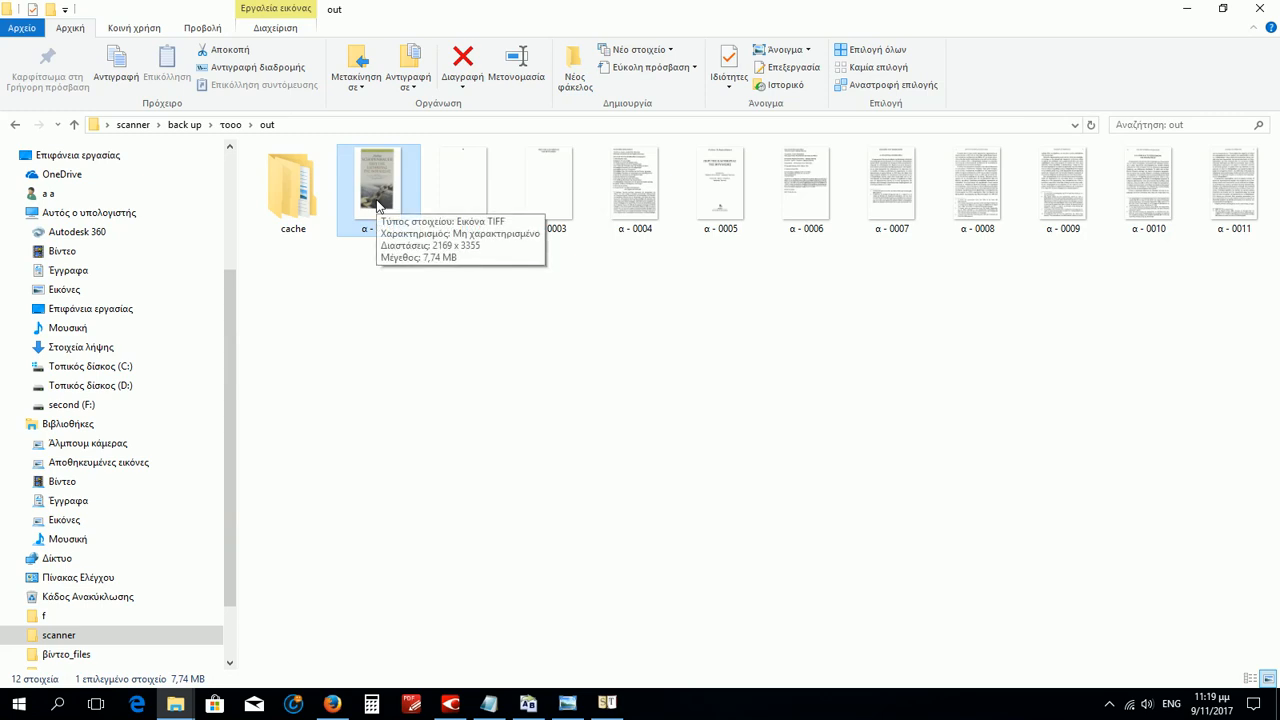
double_click(378, 207)
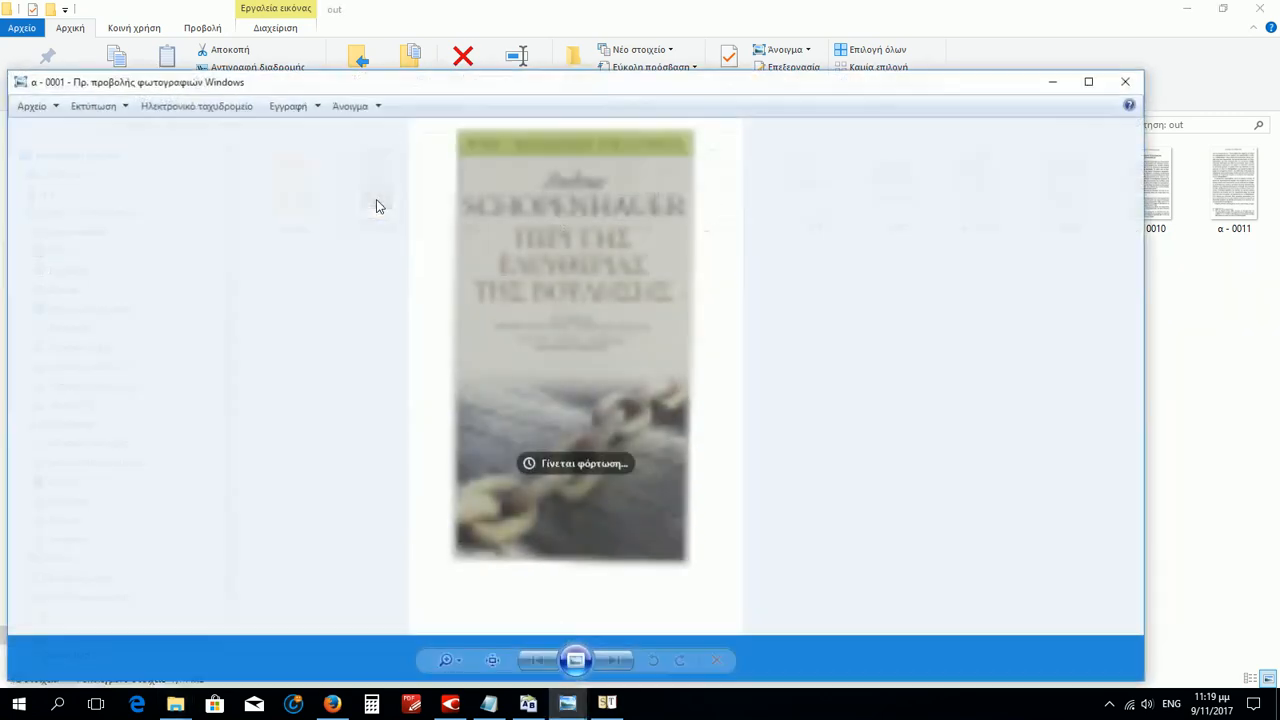
right_click(640, 385)
mouse_move(725, 390)
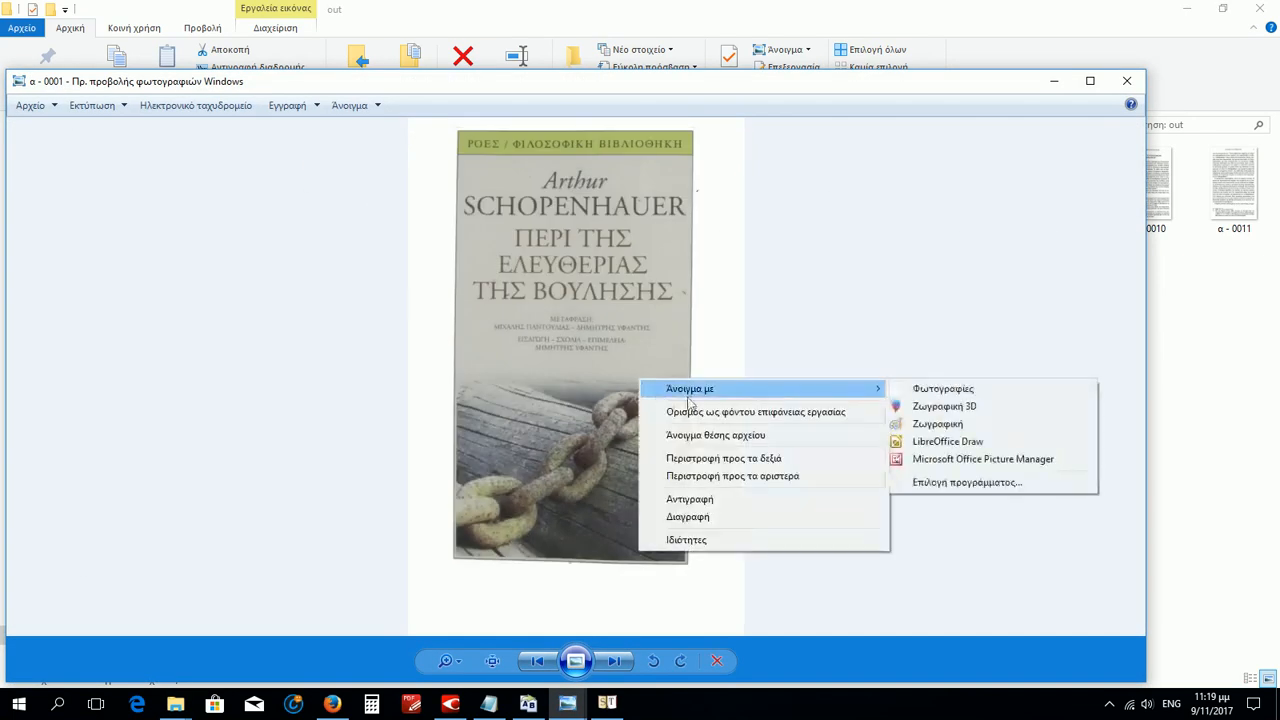
left_click(937, 424)
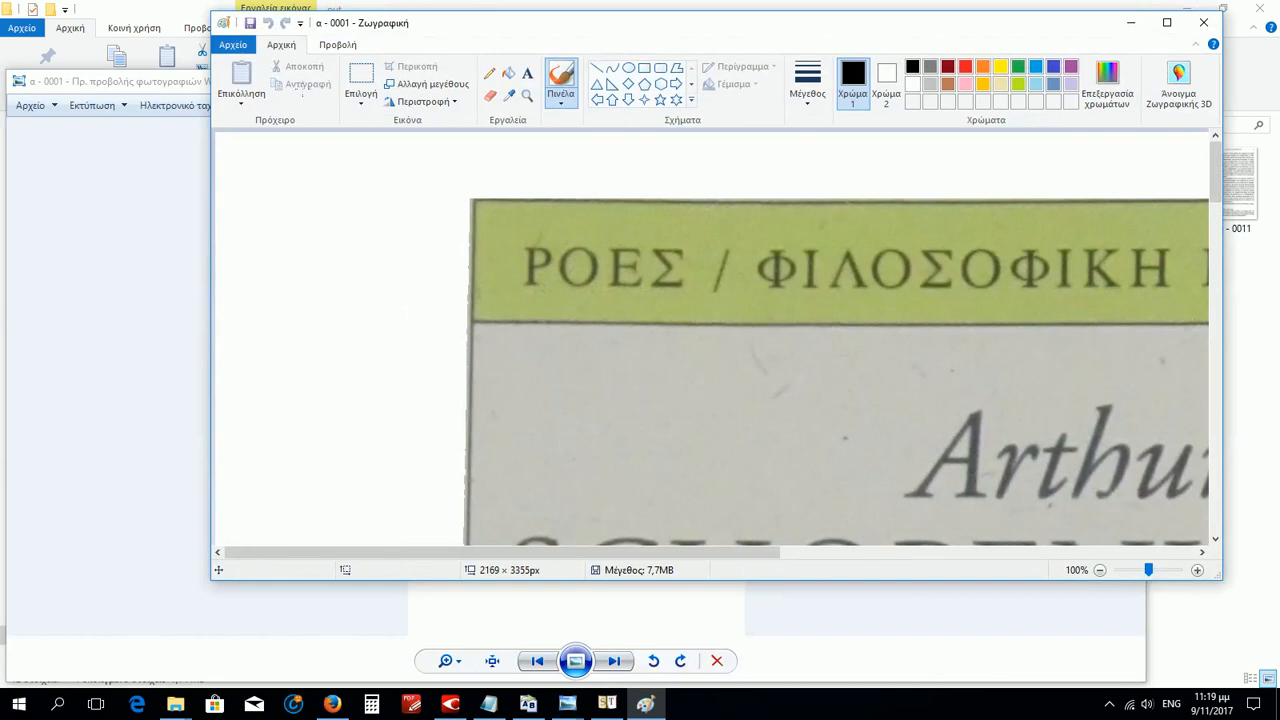
Save the cover as a JPEG named α - 0001h in the out folder inside scanner\back up\τοοο
left_click(233, 45)
mouse_move(315, 190)
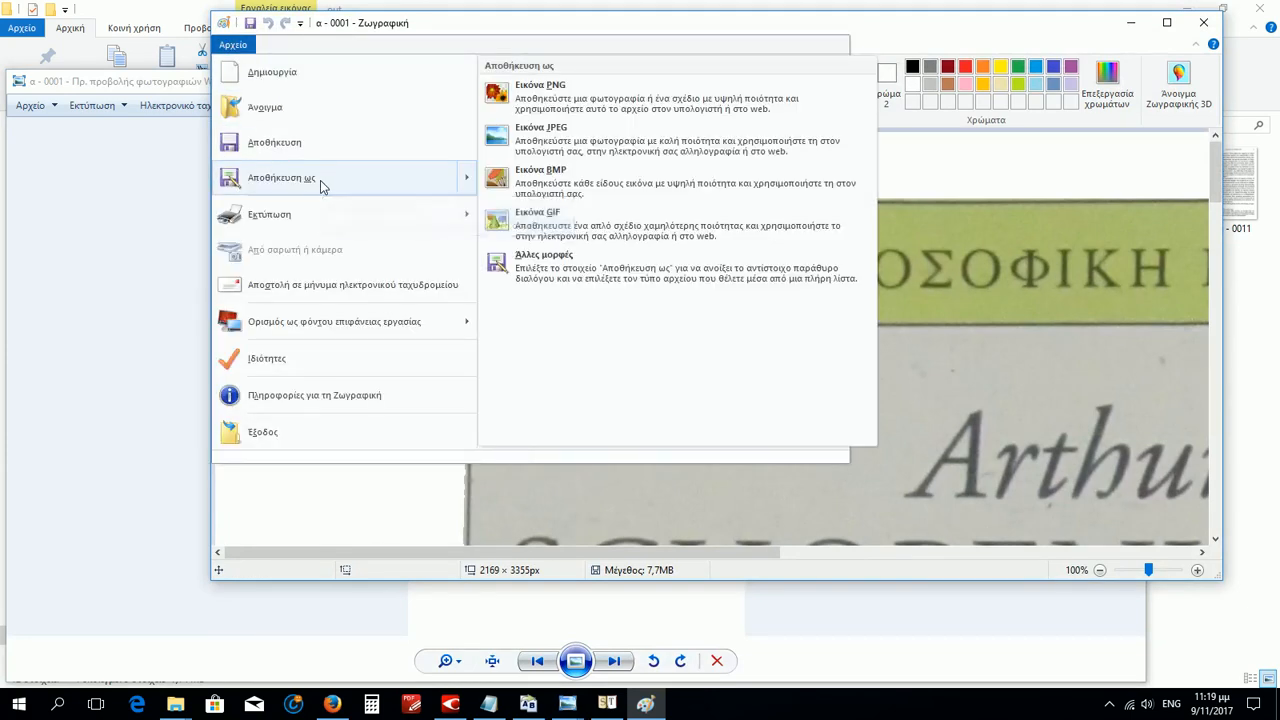
left_click(569, 150)
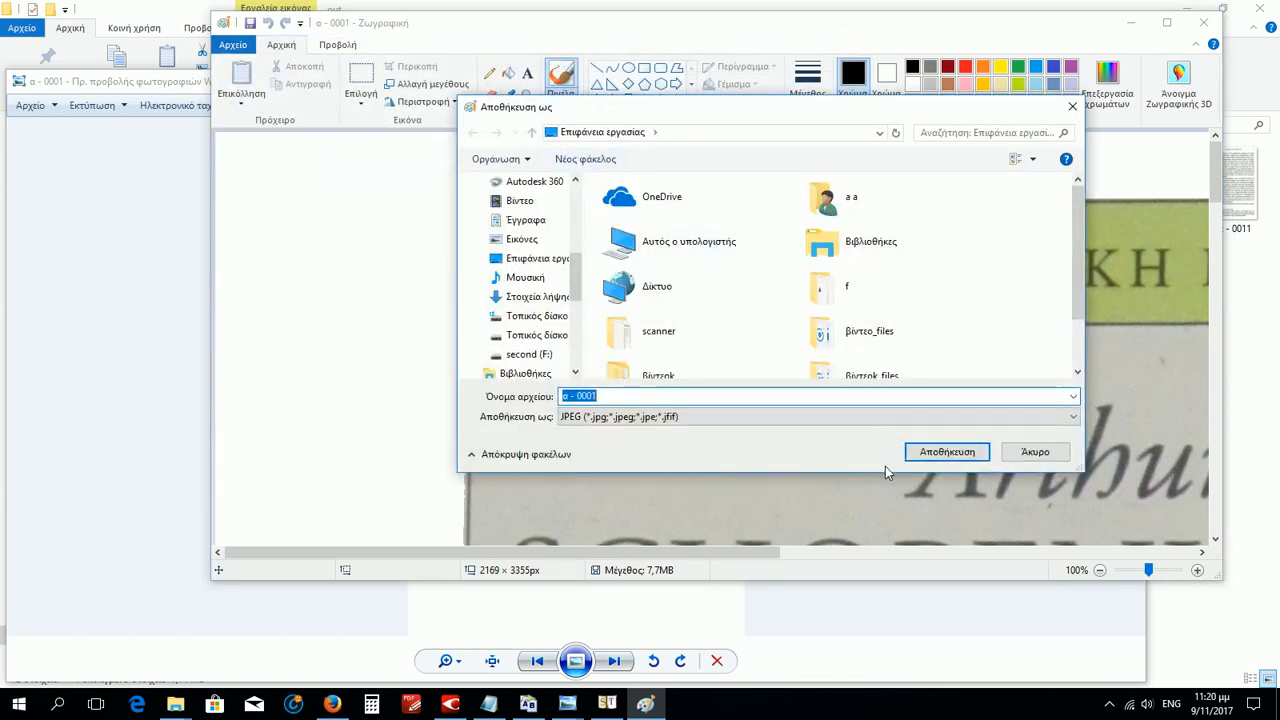
left_click(757, 133)
right_click(757, 133)
left_click(800, 203)
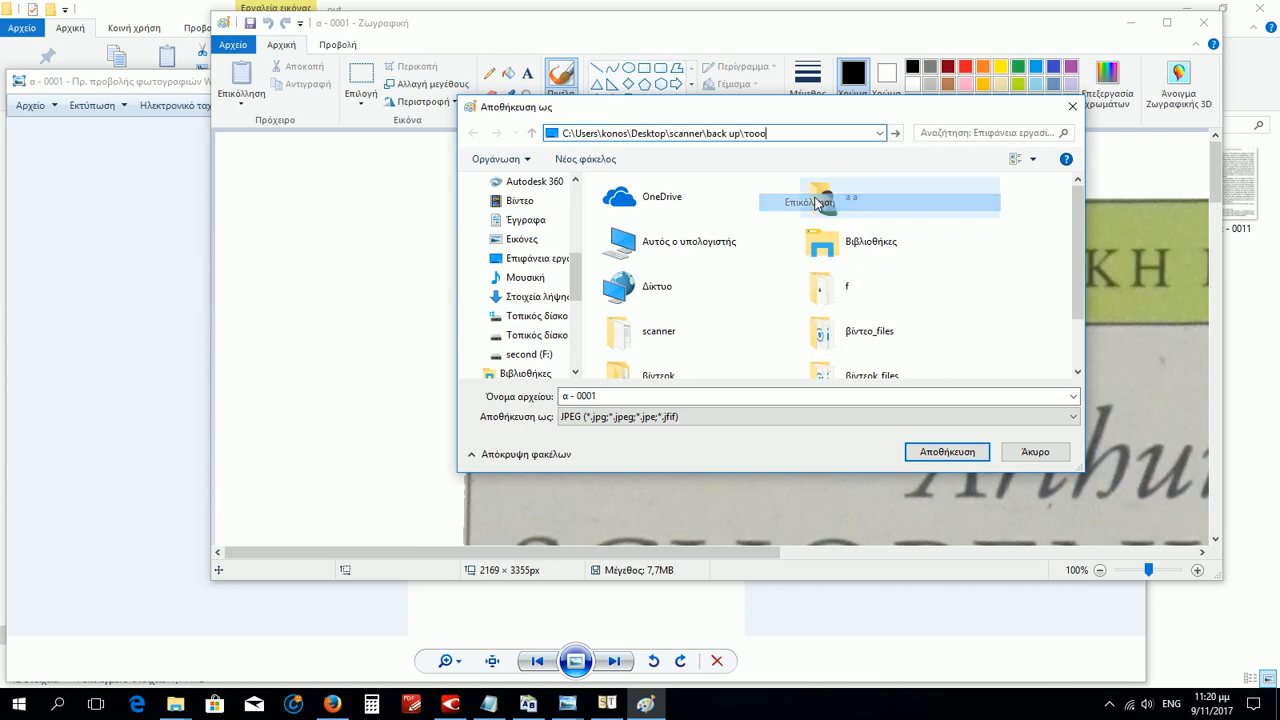
left_click(895, 133)
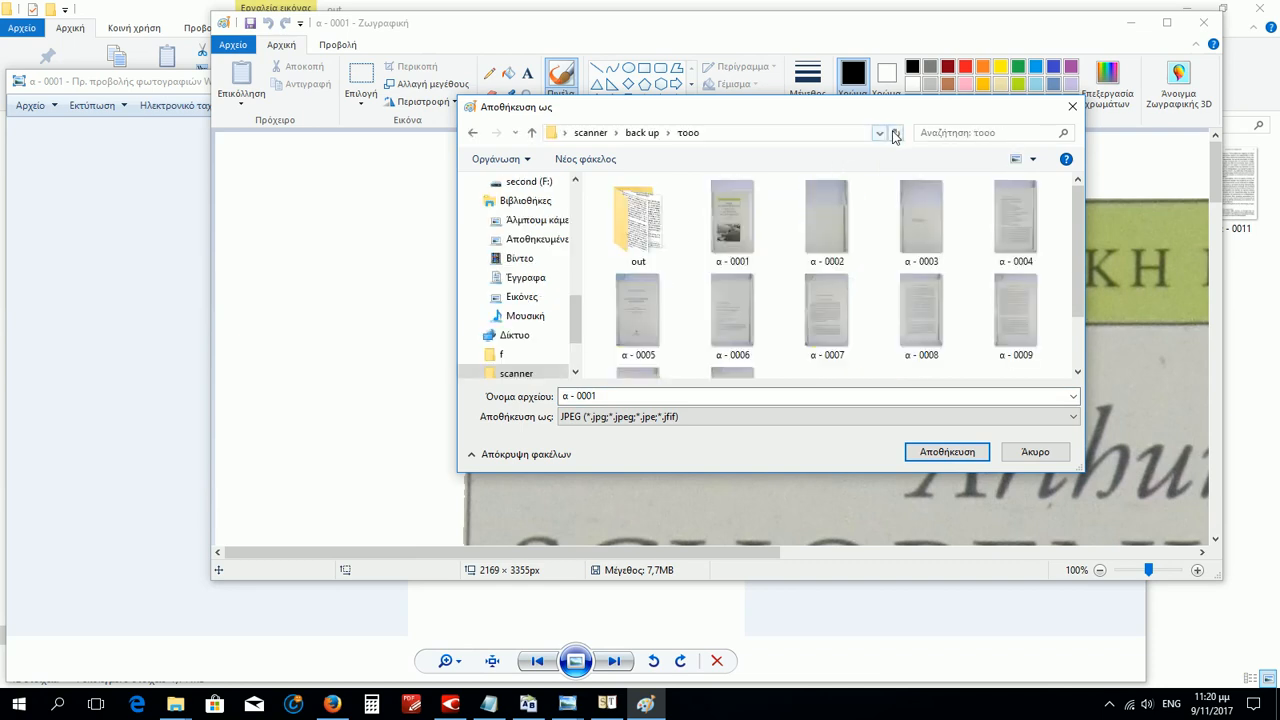
double_click(638, 220)
left_click(733, 398)
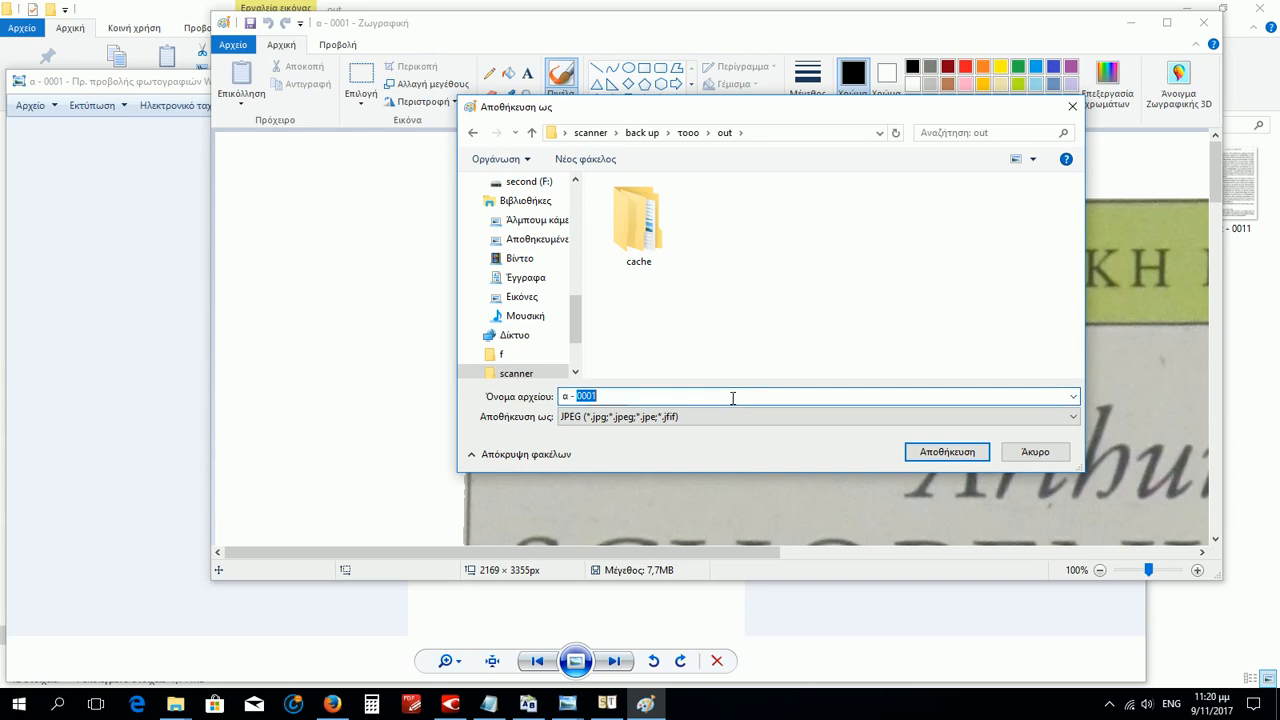
left_click(920, 447)
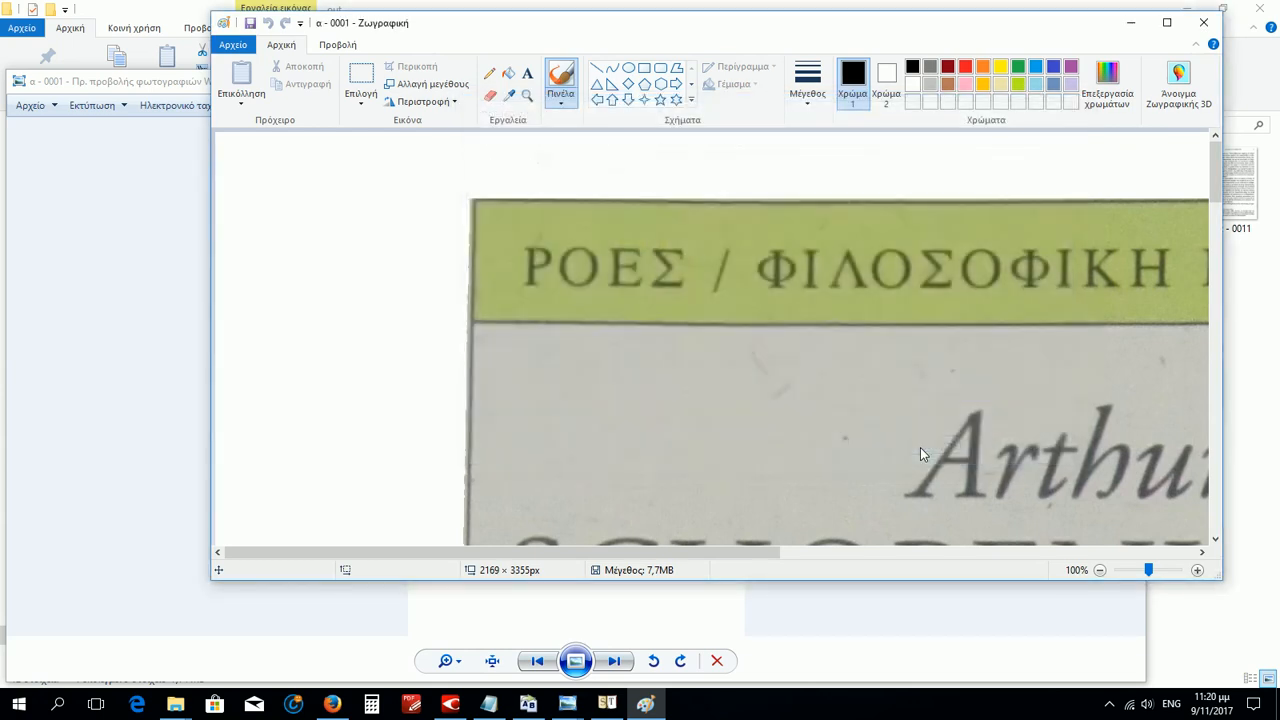
Close the photo viewer and Paint, and check the file size of α - 0001h in the out folder
left_click(105, 397)
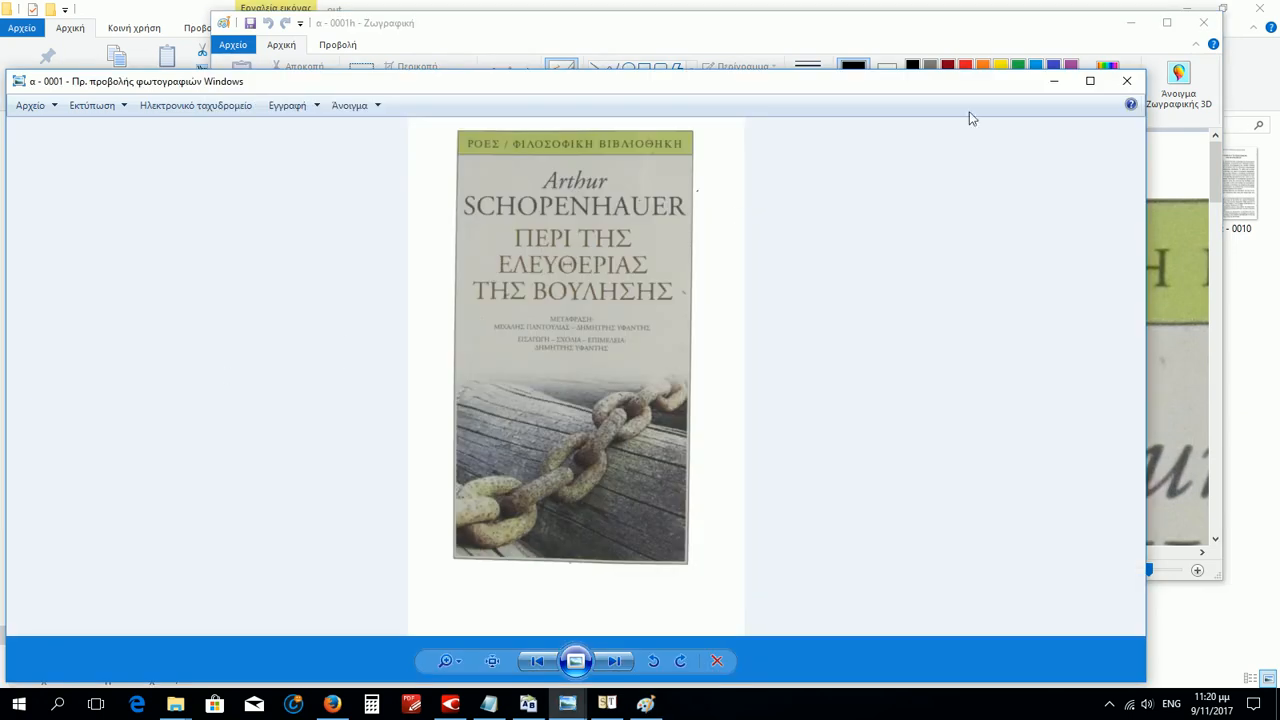
left_click(1127, 81)
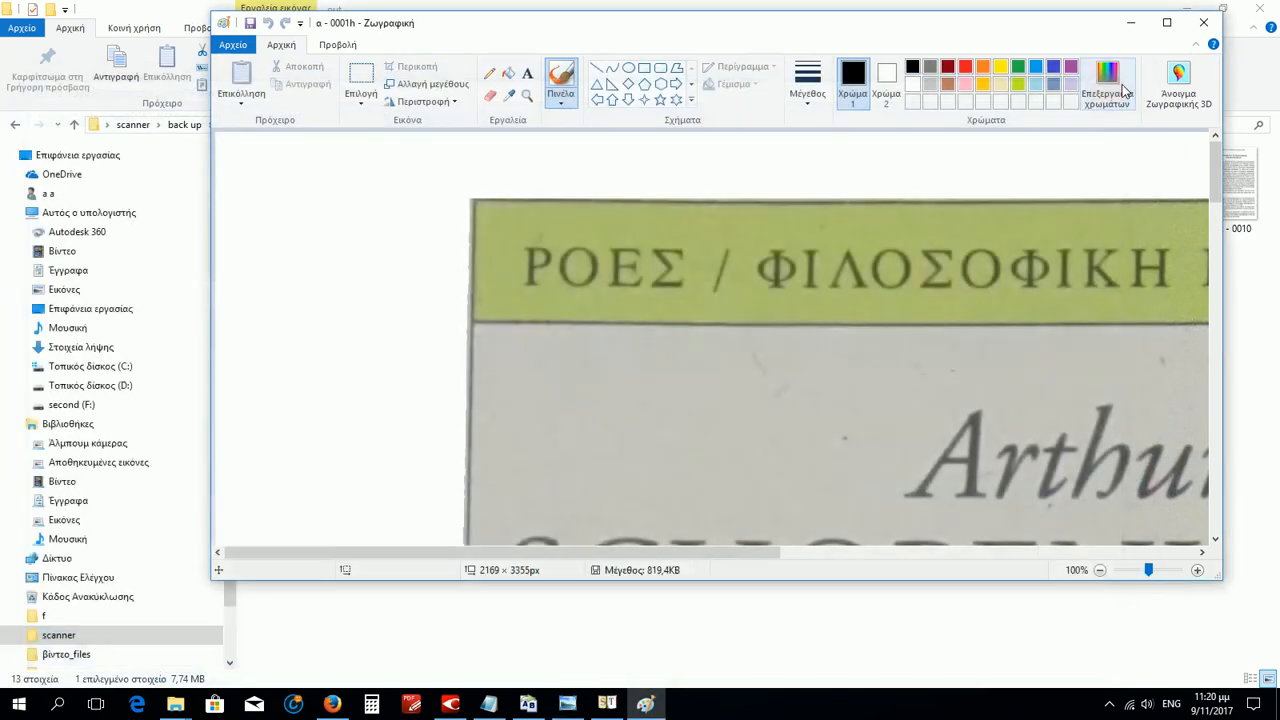
left_click(1207, 23)
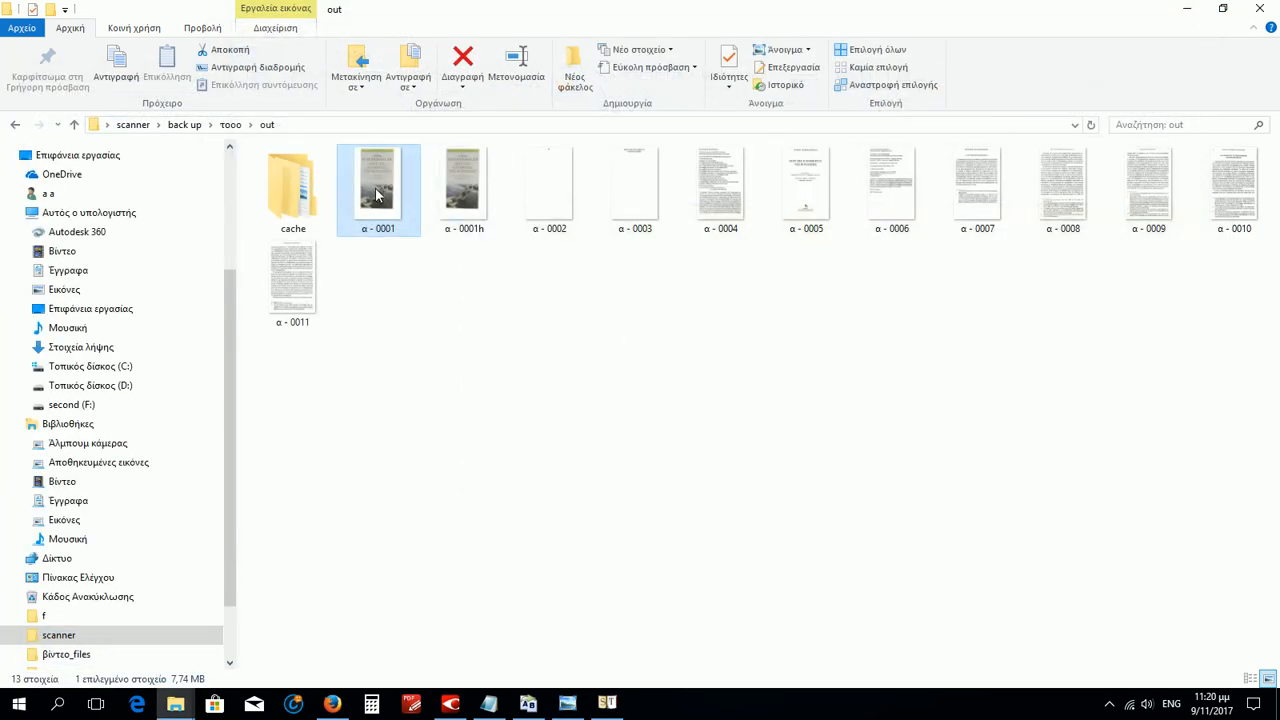
left_click(458, 200)
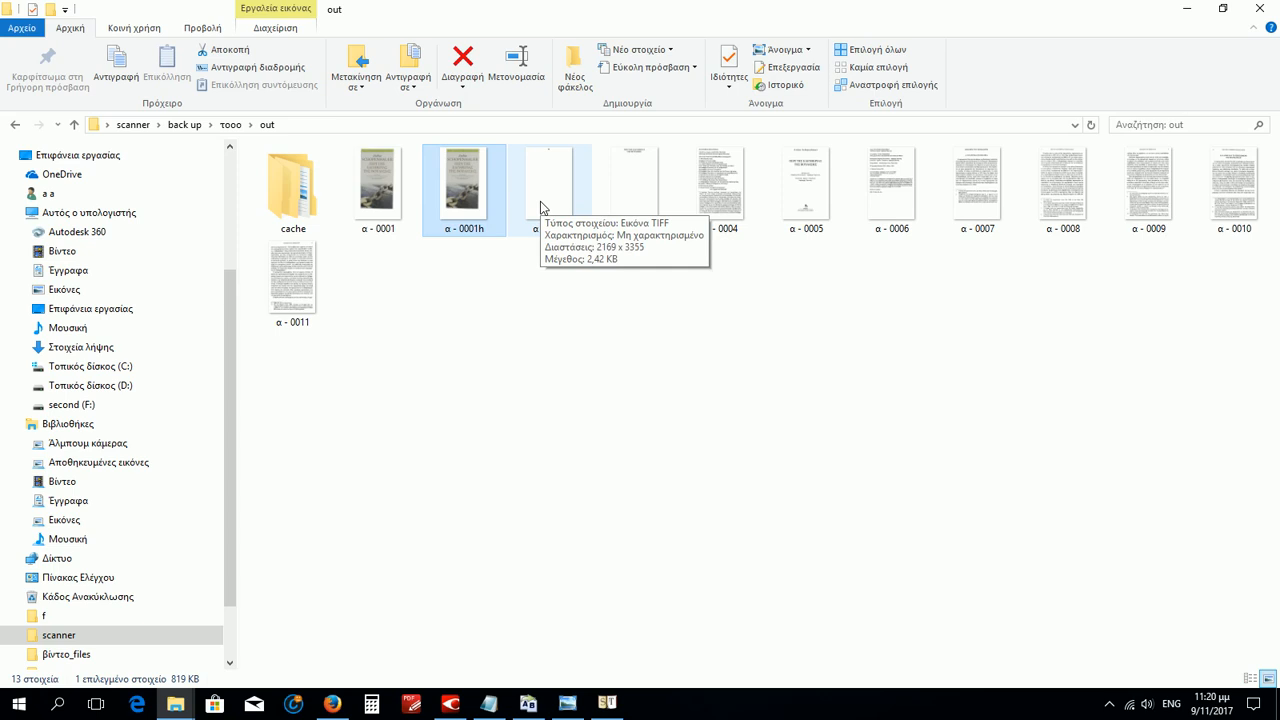
left_click(520, 263)
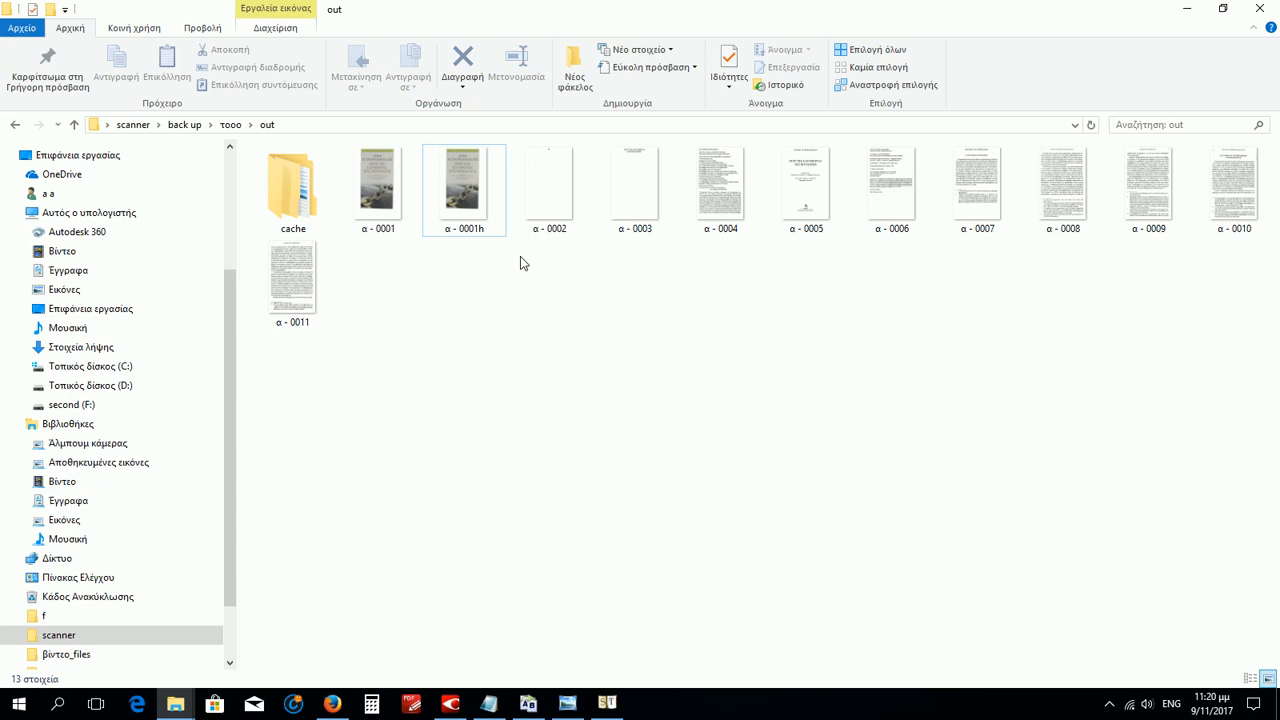
left_click(1109, 704)
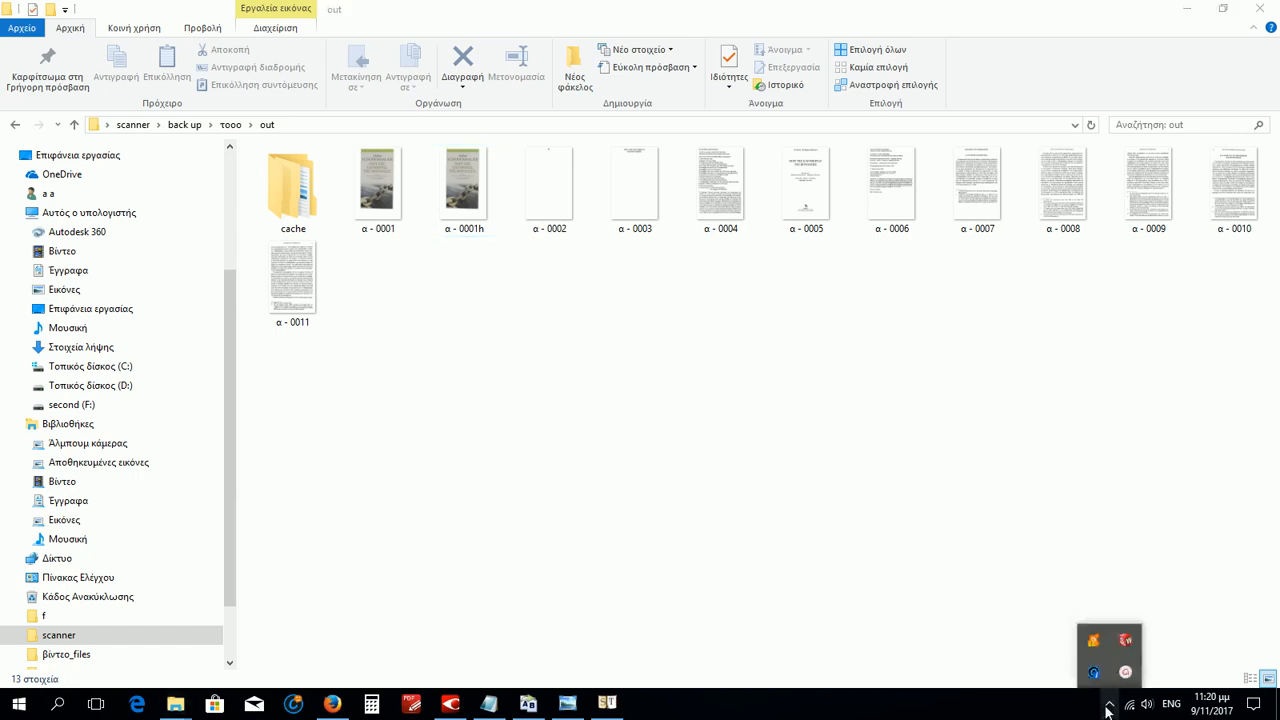
left_click(1125, 672)
left_click(1190, 665)
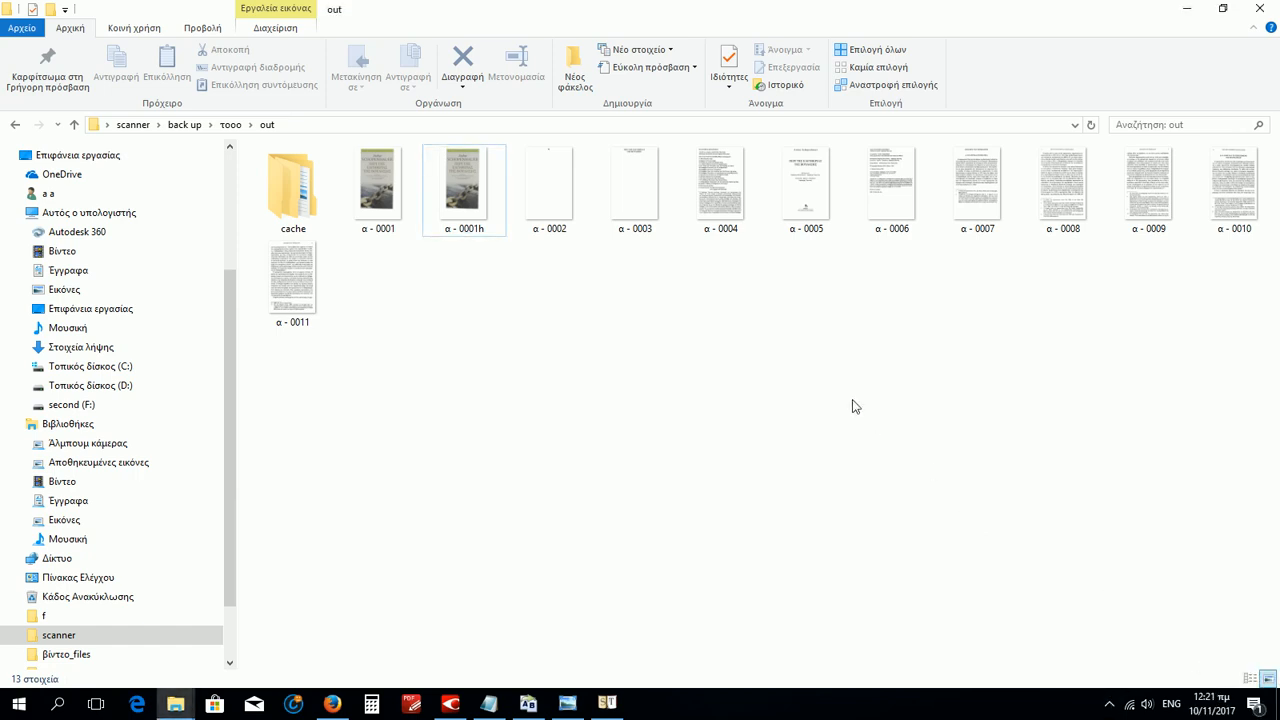
Go to the scanner folder, launch DjVu Small from its shortcut and reposition its window
left_click(185, 712)
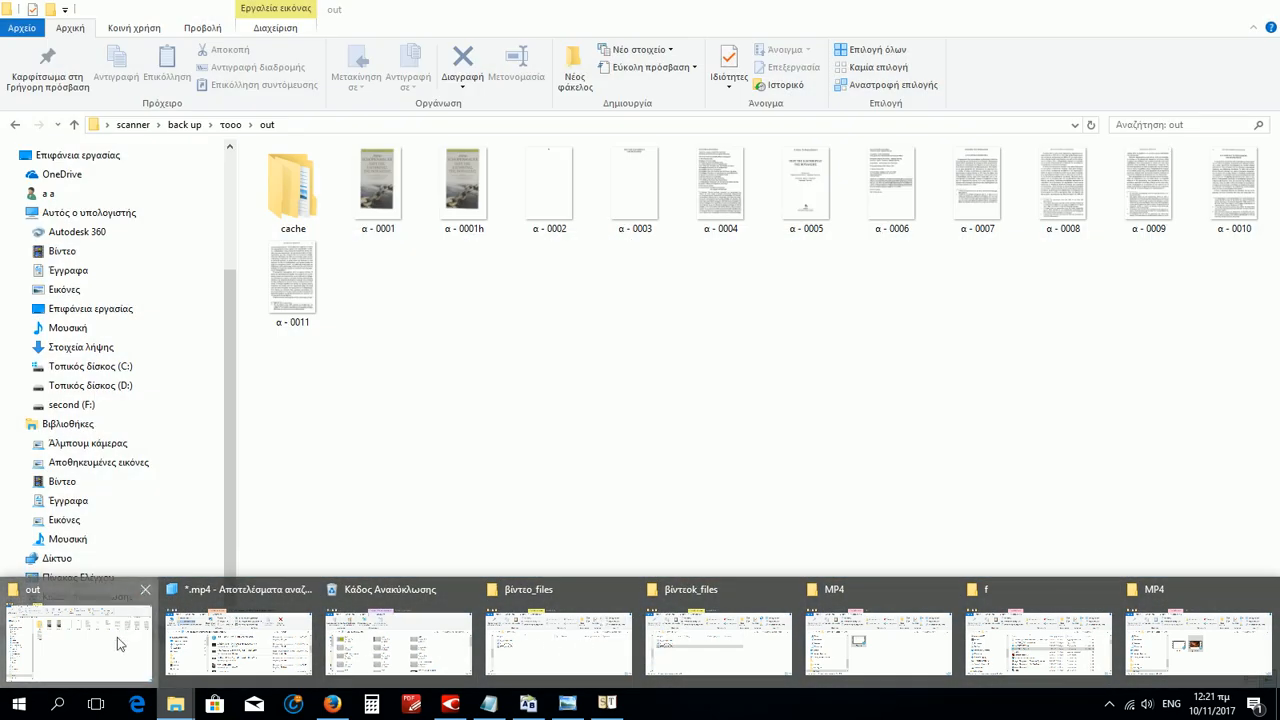
left_click(117, 637)
left_click(133, 124)
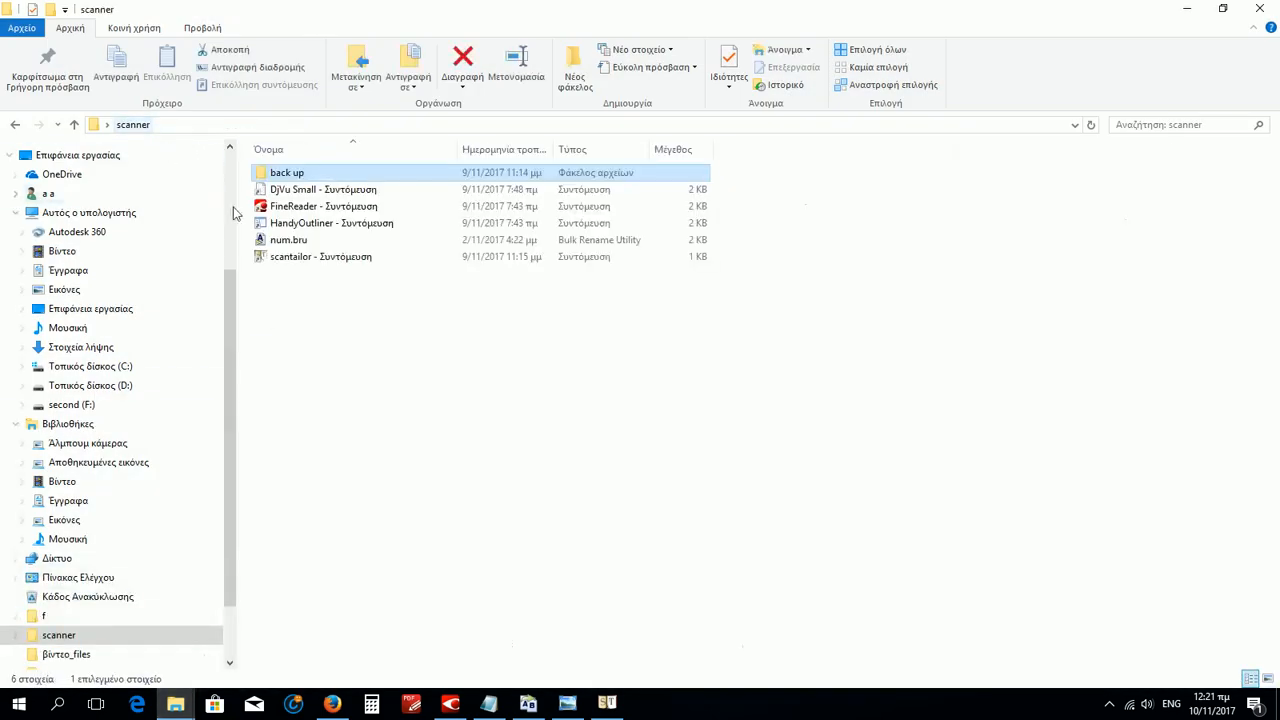
left_click(336, 195)
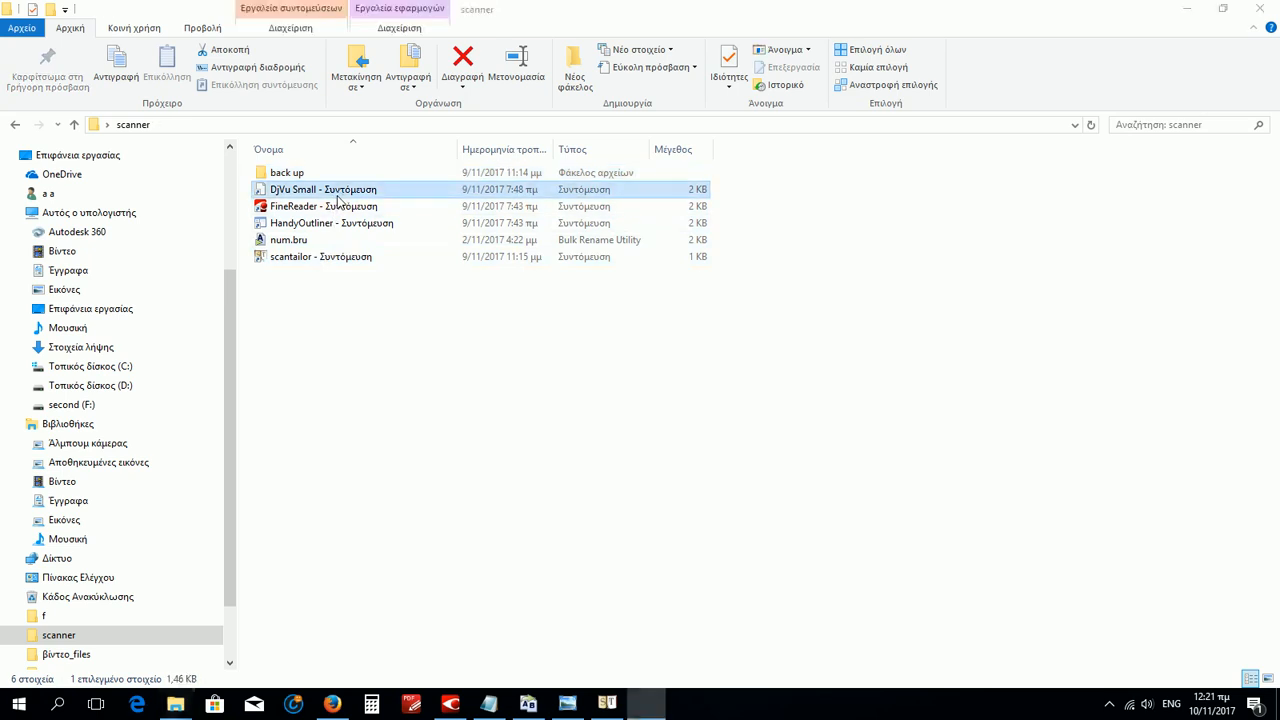
double_click(338, 200)
left_click_drag(591, 216, 673, 220)
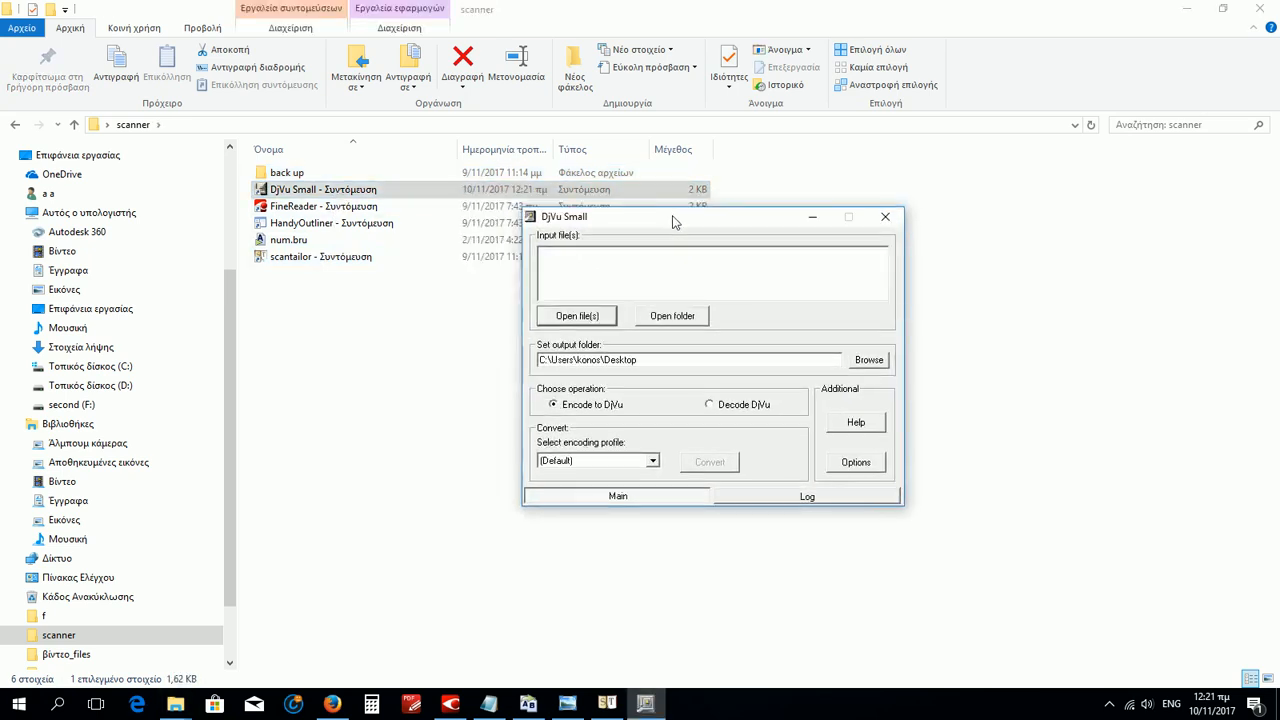
Add α - 0001h and pages α - 0002 to α - 0011 from the out folder as DjVu Small input files, excluding cache and α - 0001
left_click(15, 124)
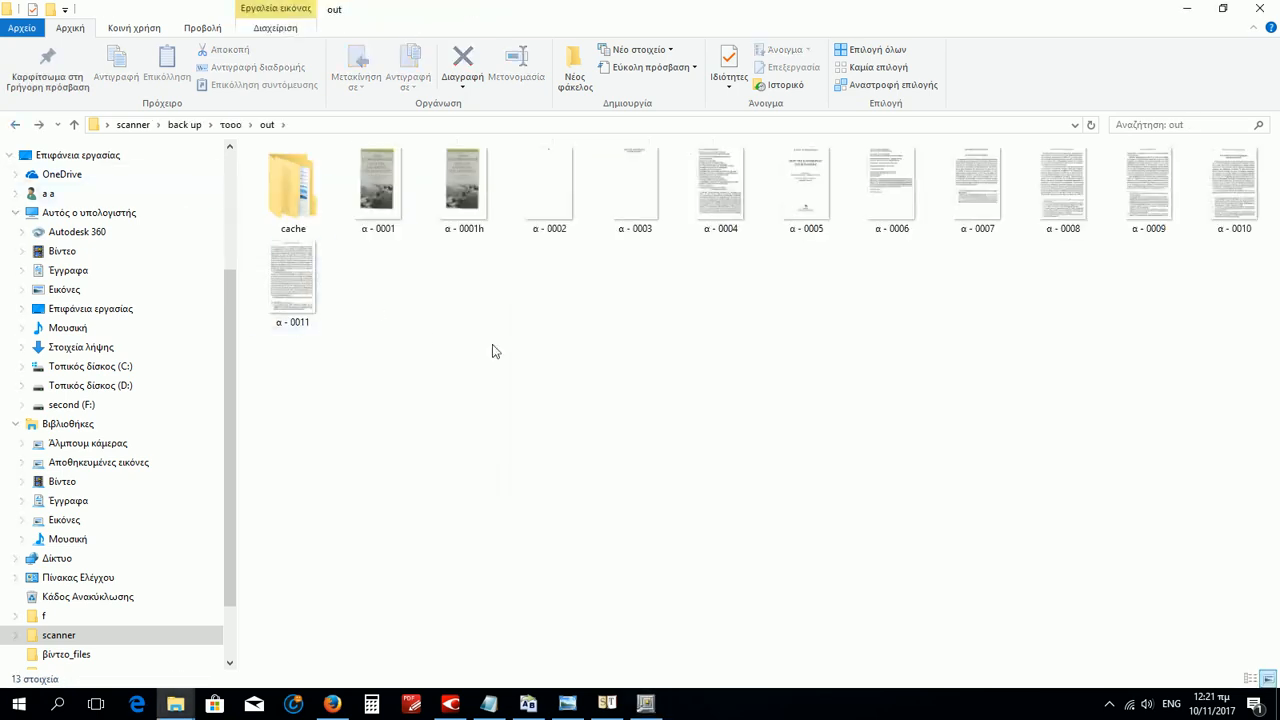
left_click(481, 236)
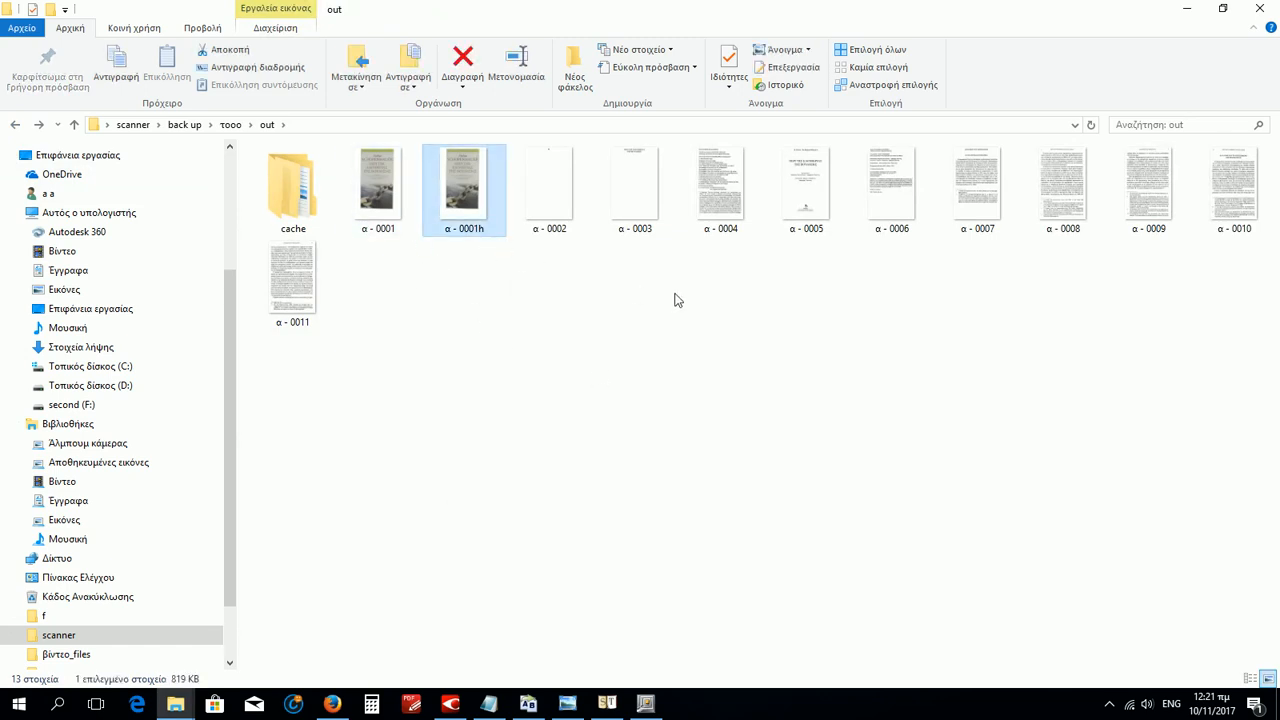
key("ctrl+a")
left_click(330, 222, "ctrl")
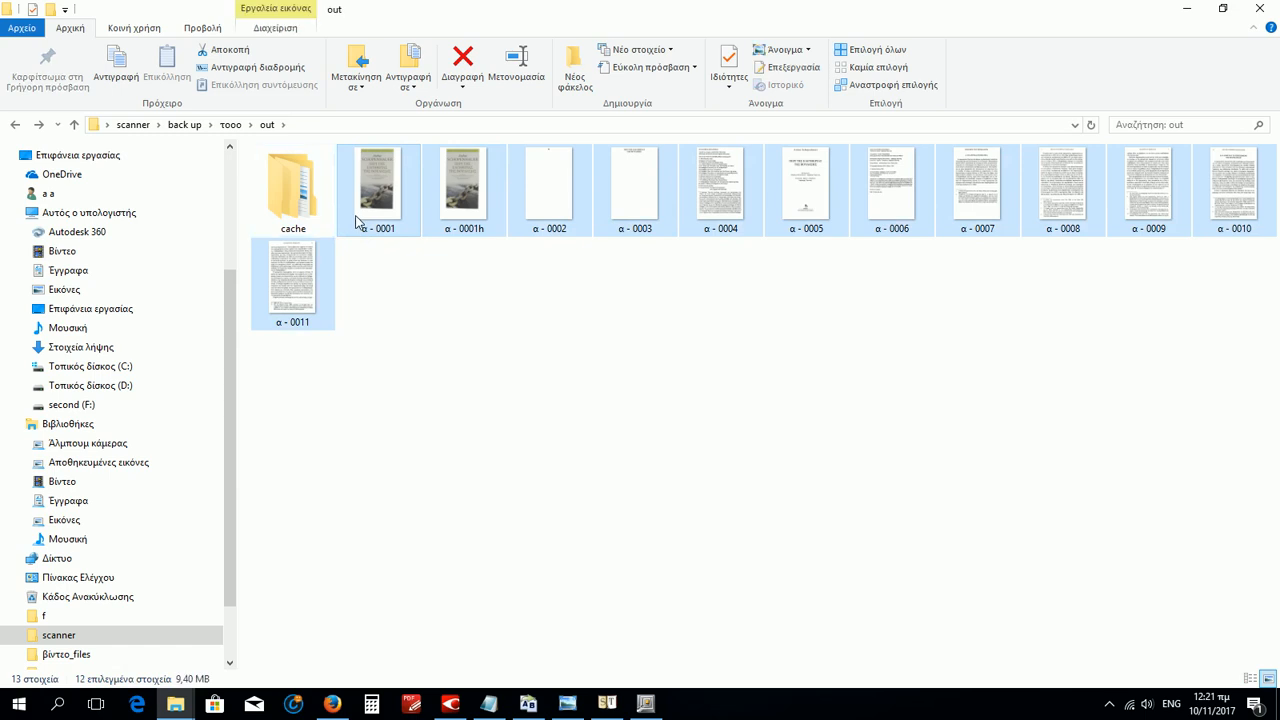
left_click(356, 219, "ctrl")
left_click_drag(475, 215, 724, 286)
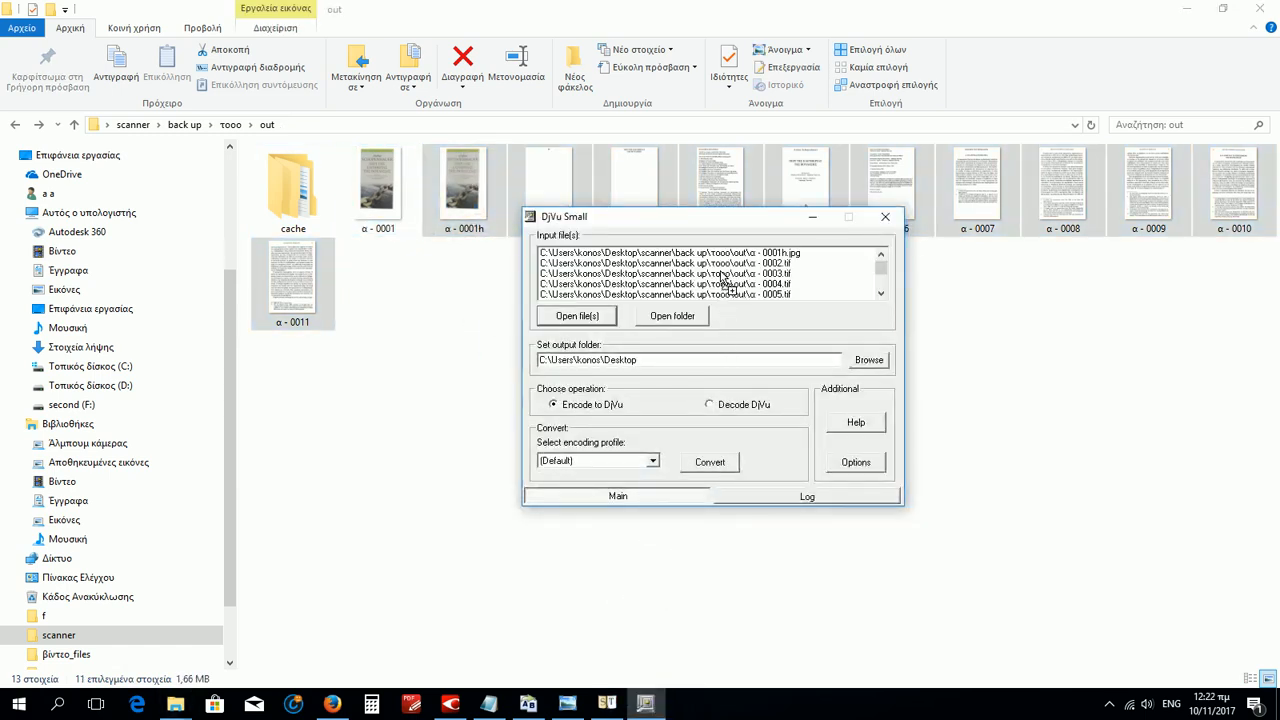
Name the output DjVu file freud and encode the input pages to DjVu with the default profile
left_click(836, 470)
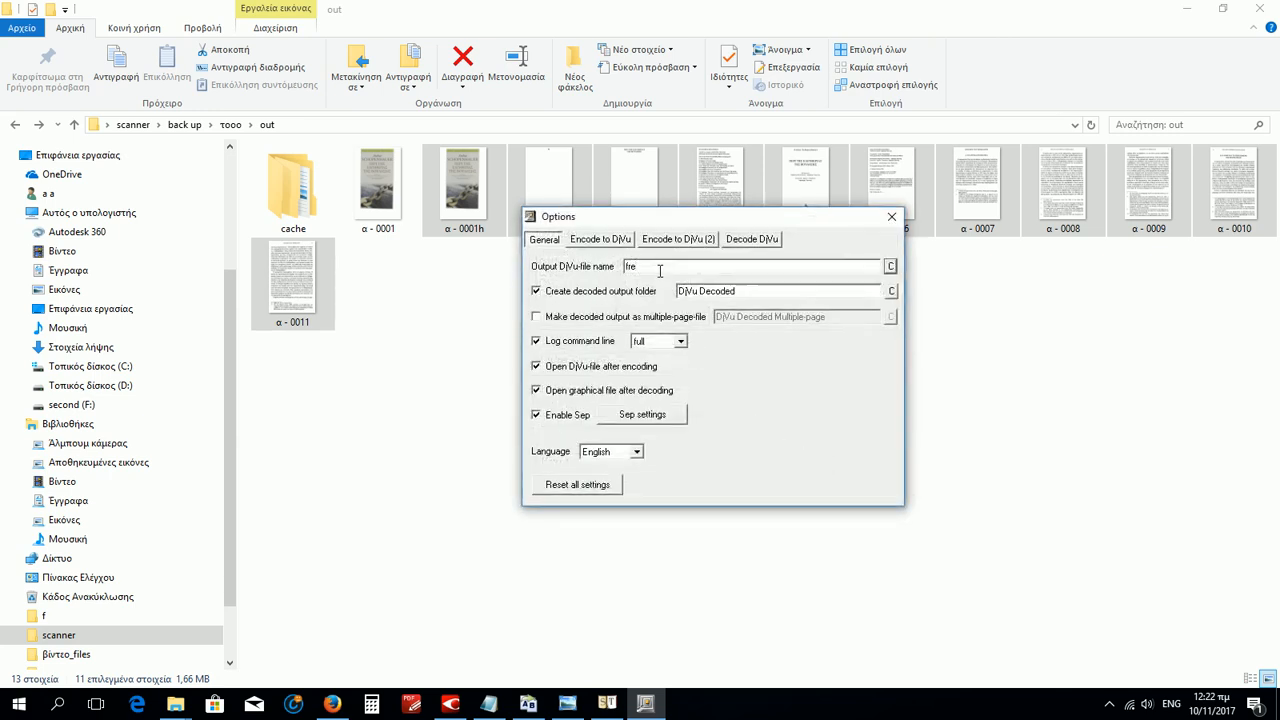
left_click_drag(631, 266, 618, 266)
type("freud")
left_click(891, 216)
left_click(712, 463)
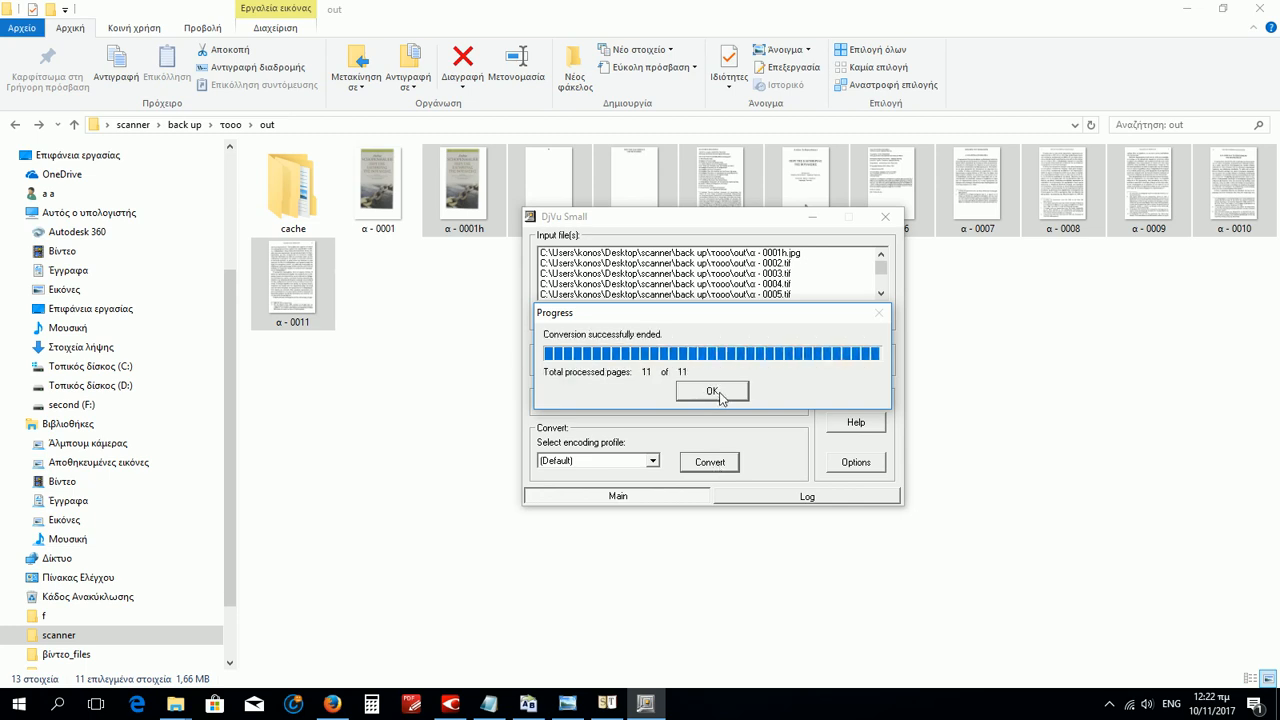
left_click(712, 391)
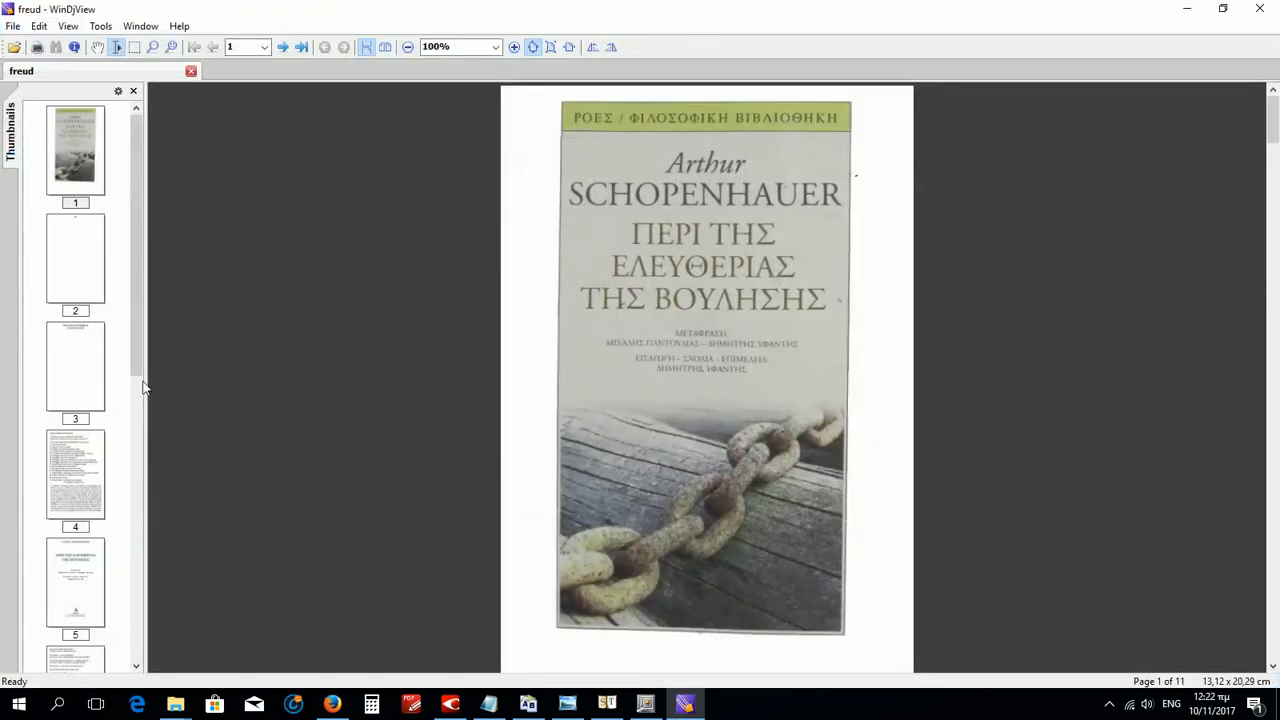
Look through the converted document in WinDjView from the cover to pages 6 and 8
scroll(349, 423, "up", 1)
scroll(349, 423, "down", 3)
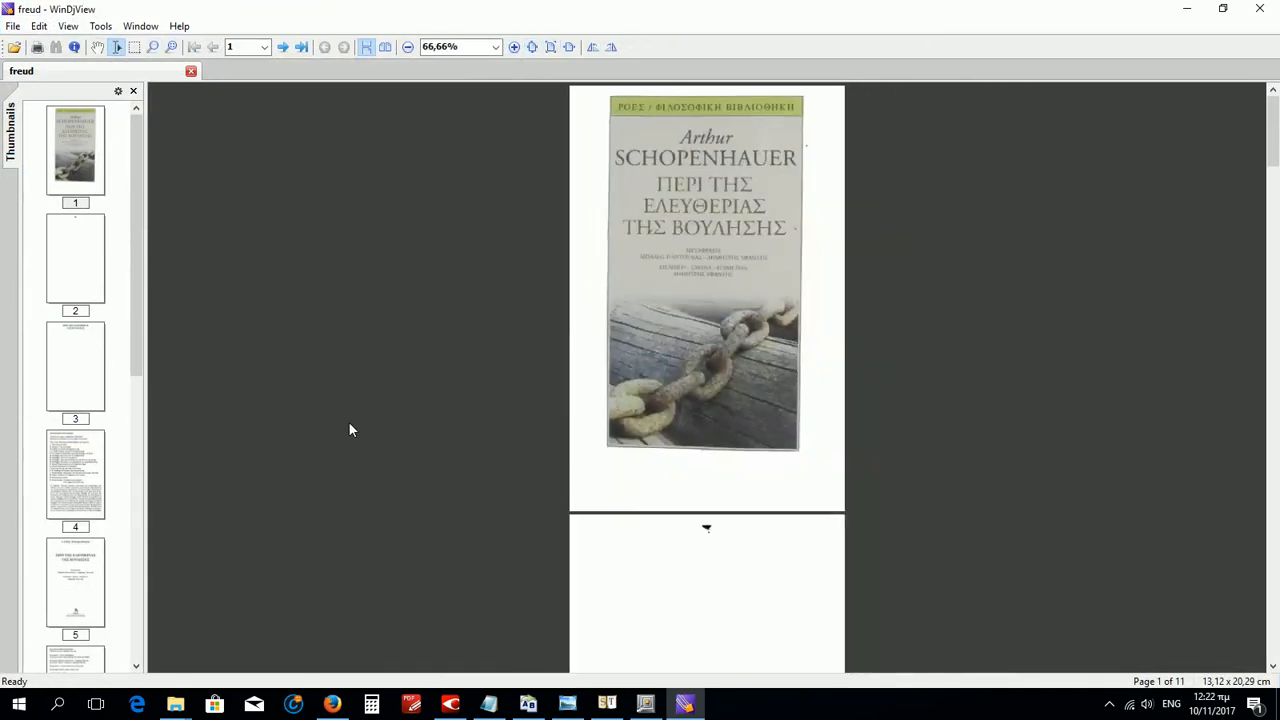
scroll(684, 347, "down", 9)
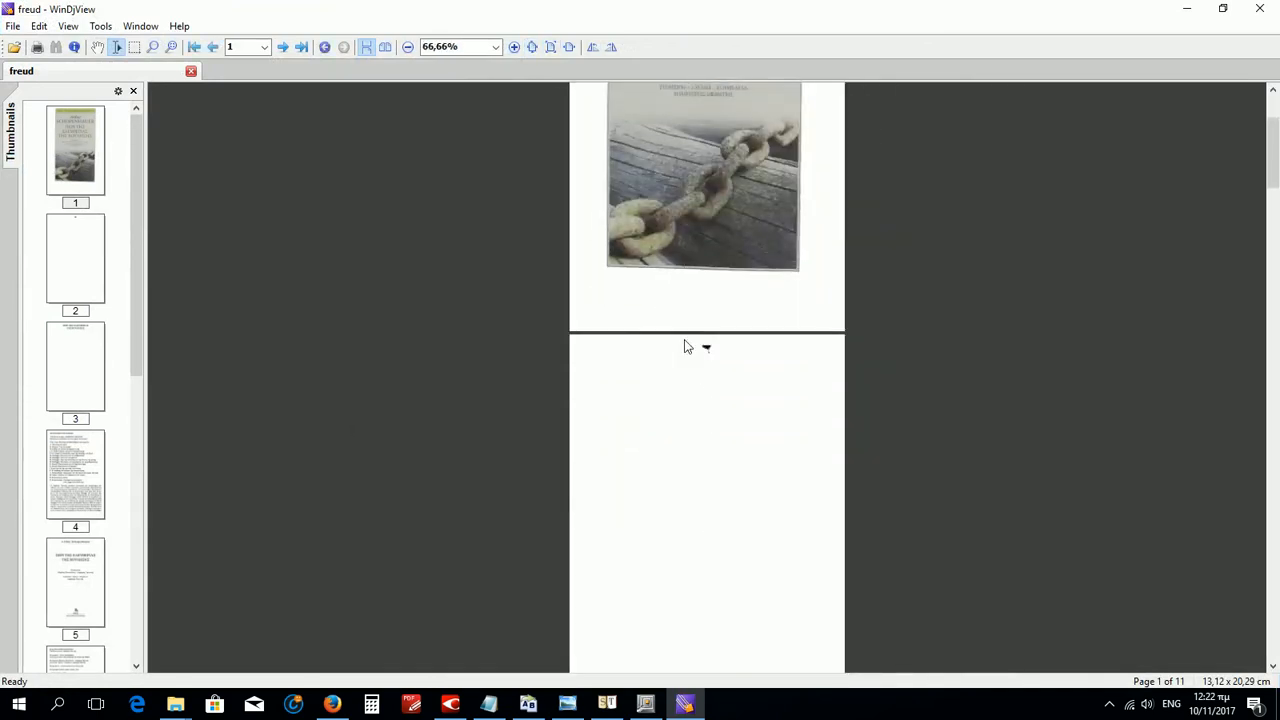
scroll(37, 466, "down", 1)
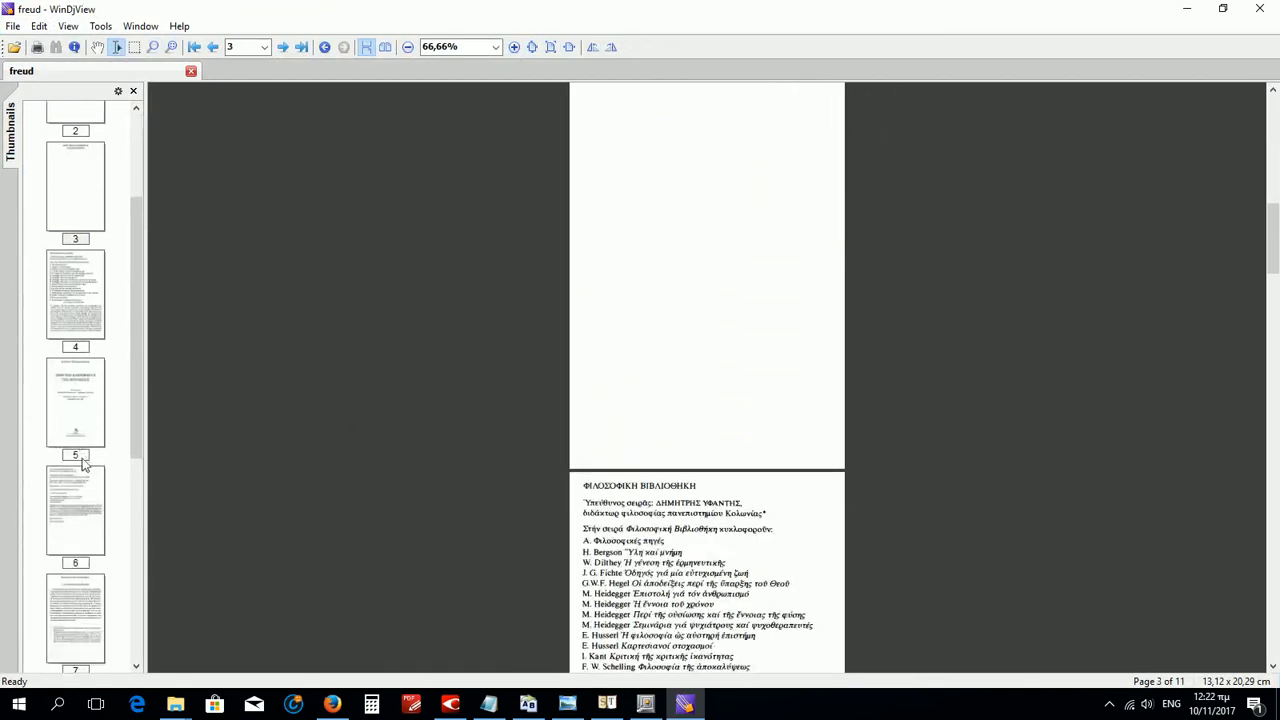
left_click(89, 500)
scroll(89, 495, "down", 2)
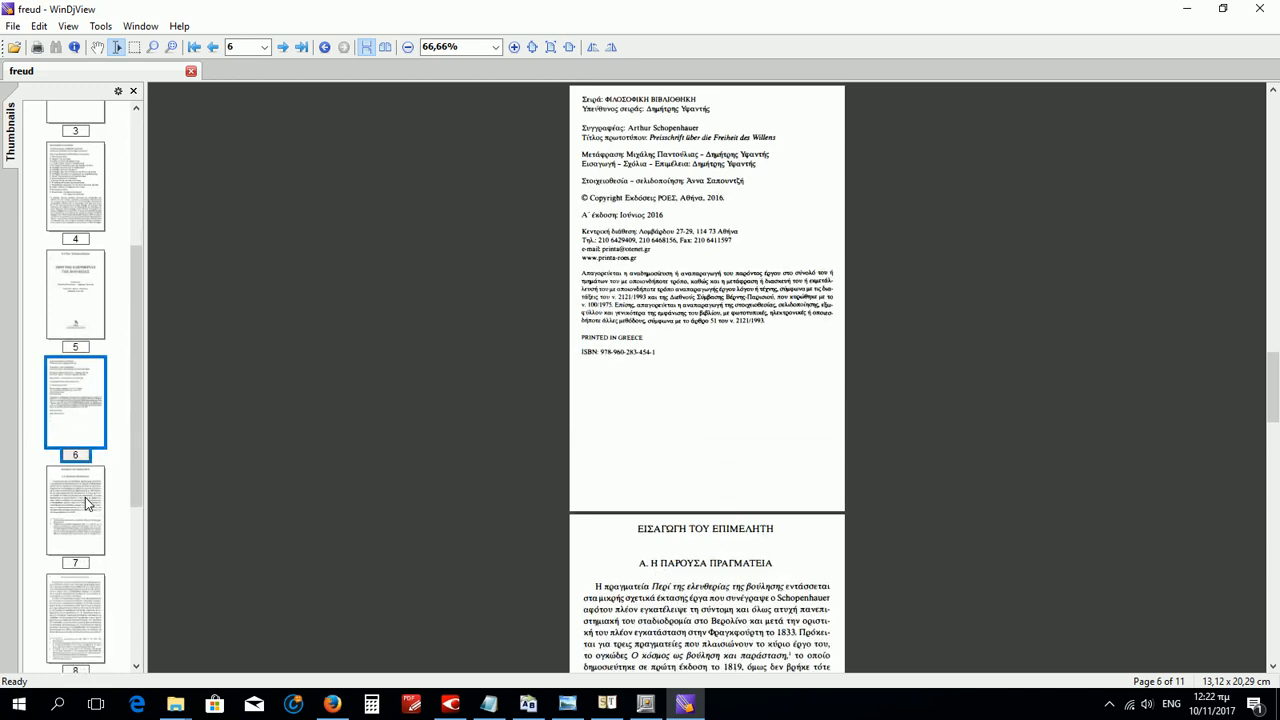
left_click(86, 590)
scroll(86, 590, "down", 1)
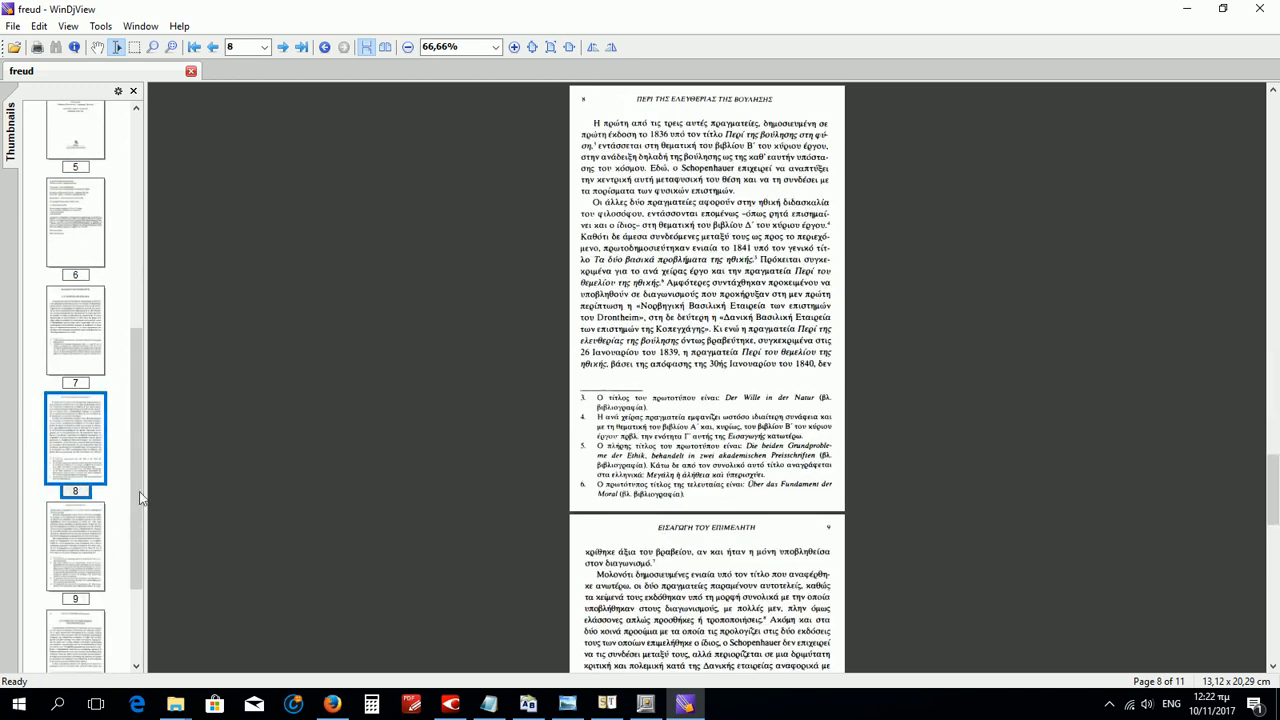
Enlarge page 8 to 200% and examine the sharpness of its text down to the footnotes
scroll(684, 228, "down", 2)
scroll(686, 232, "up", 7)
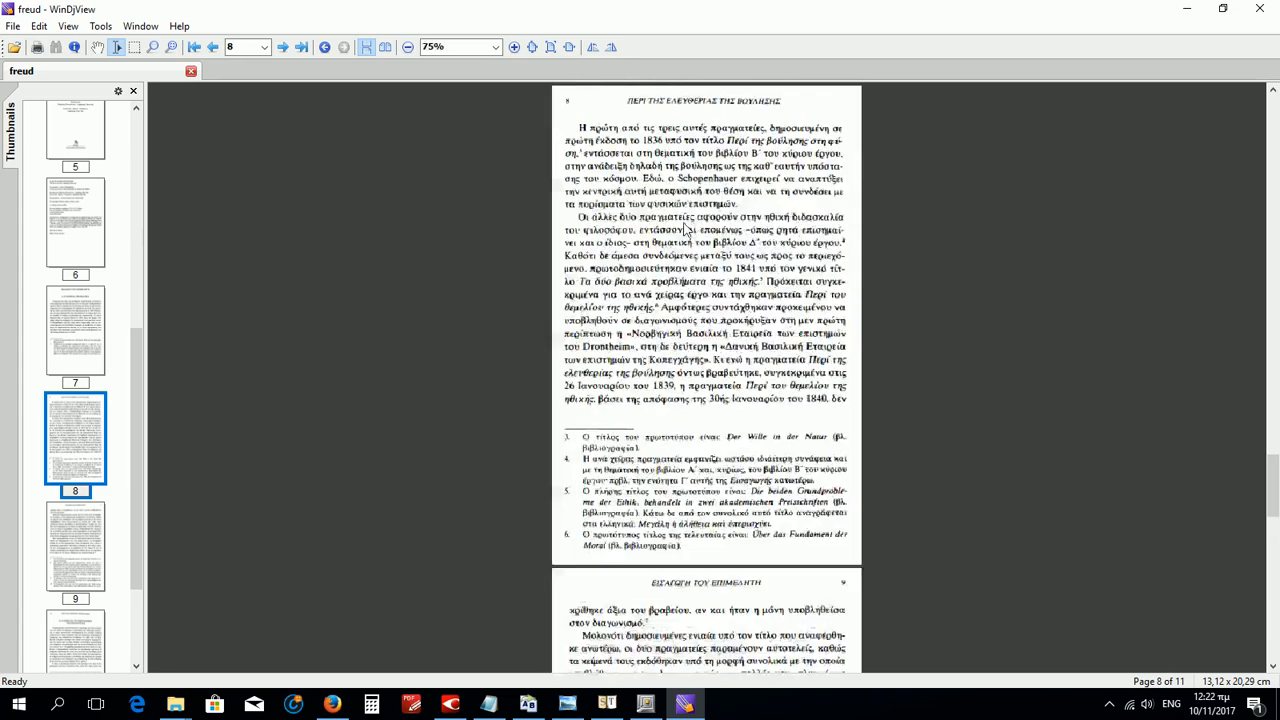
scroll(703, 292, "down", 1)
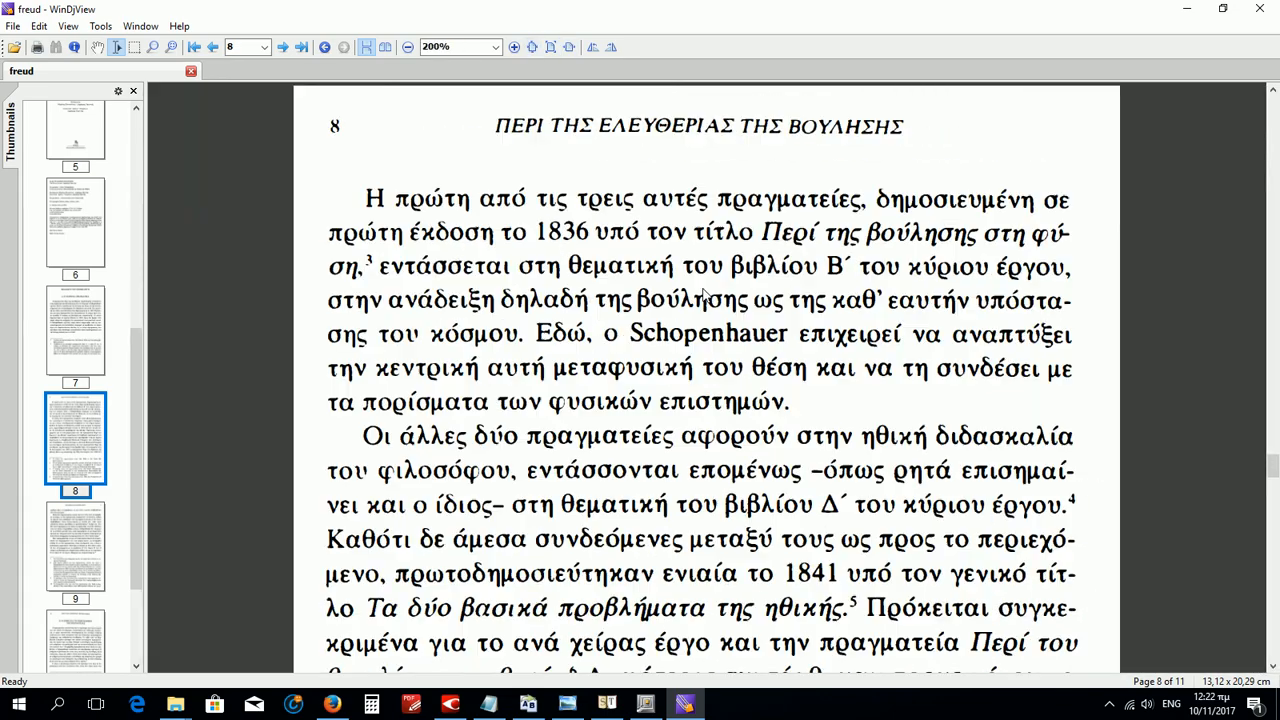
scroll(703, 292, "down", 5)
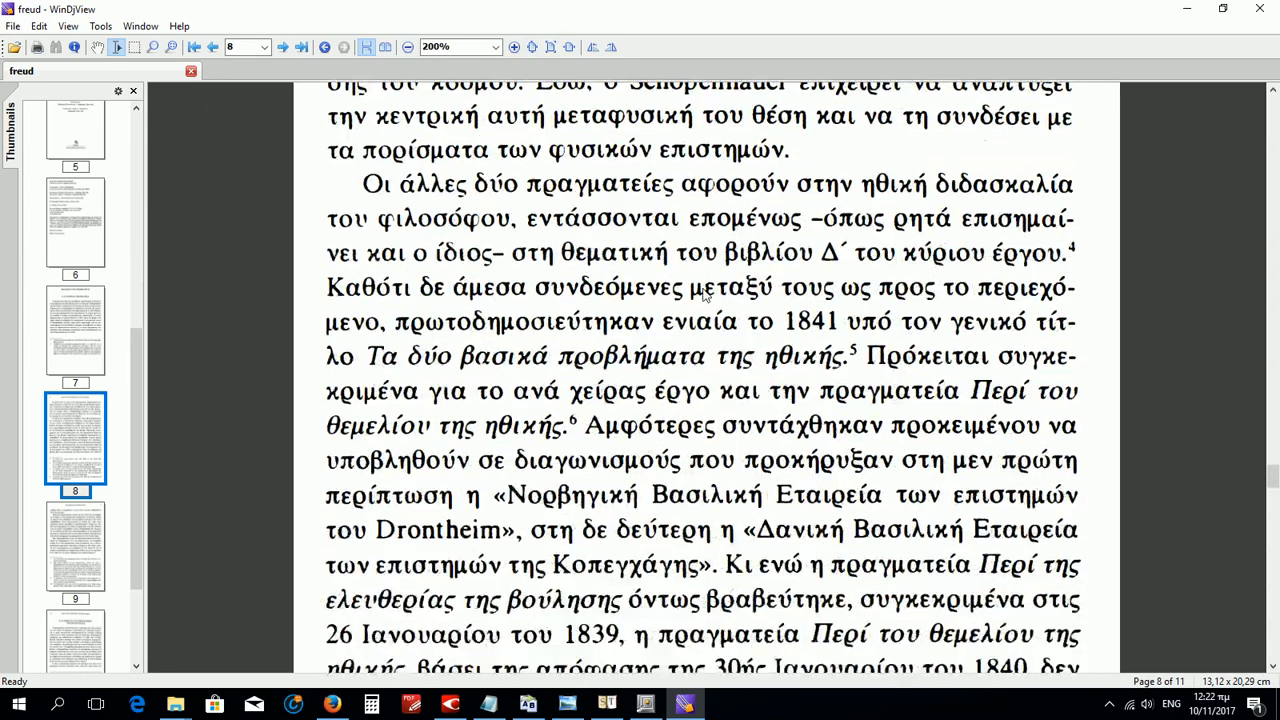
scroll(703, 292, "down", 1)
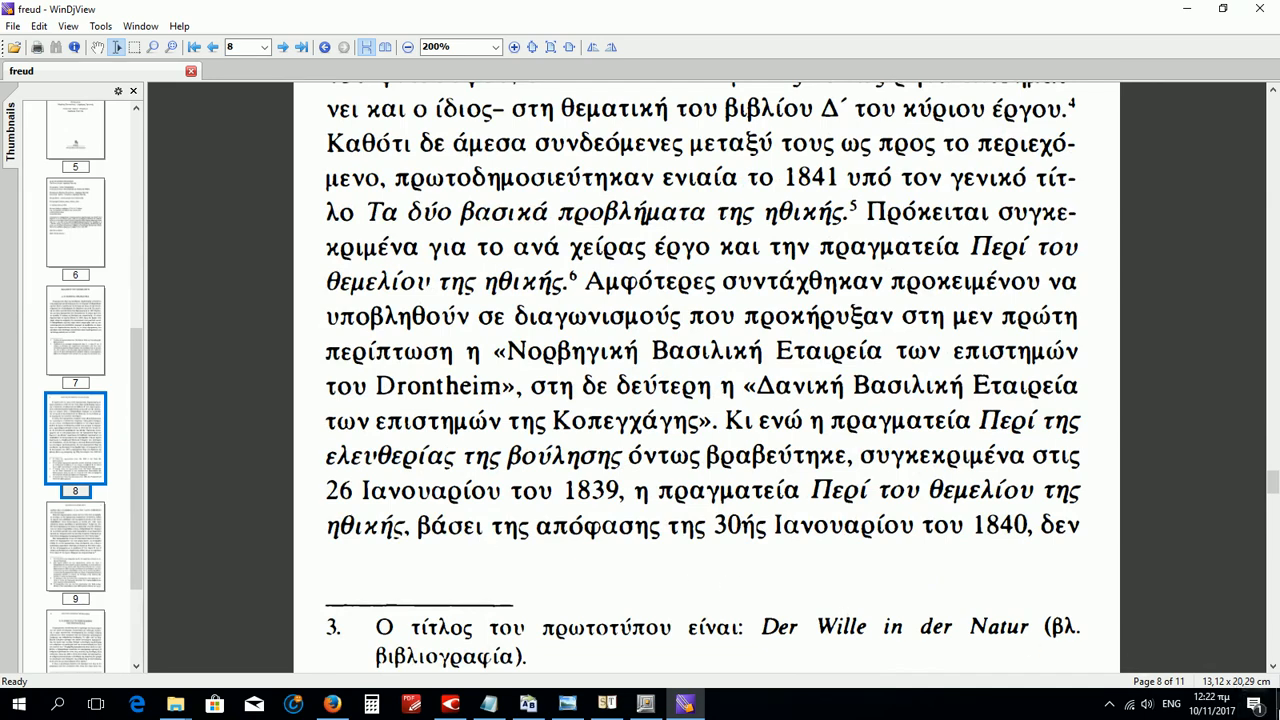
Show the desktop and select the converted freud file
left_click(1277, 705)
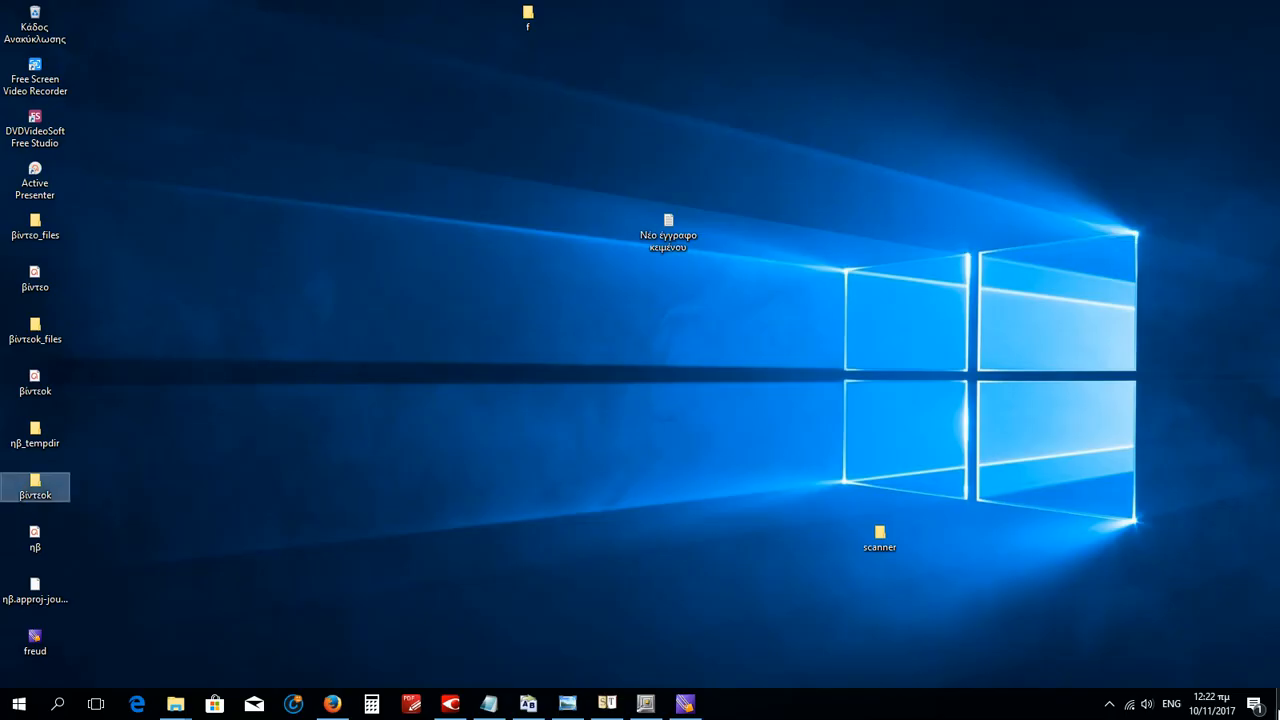
left_click(27, 658)
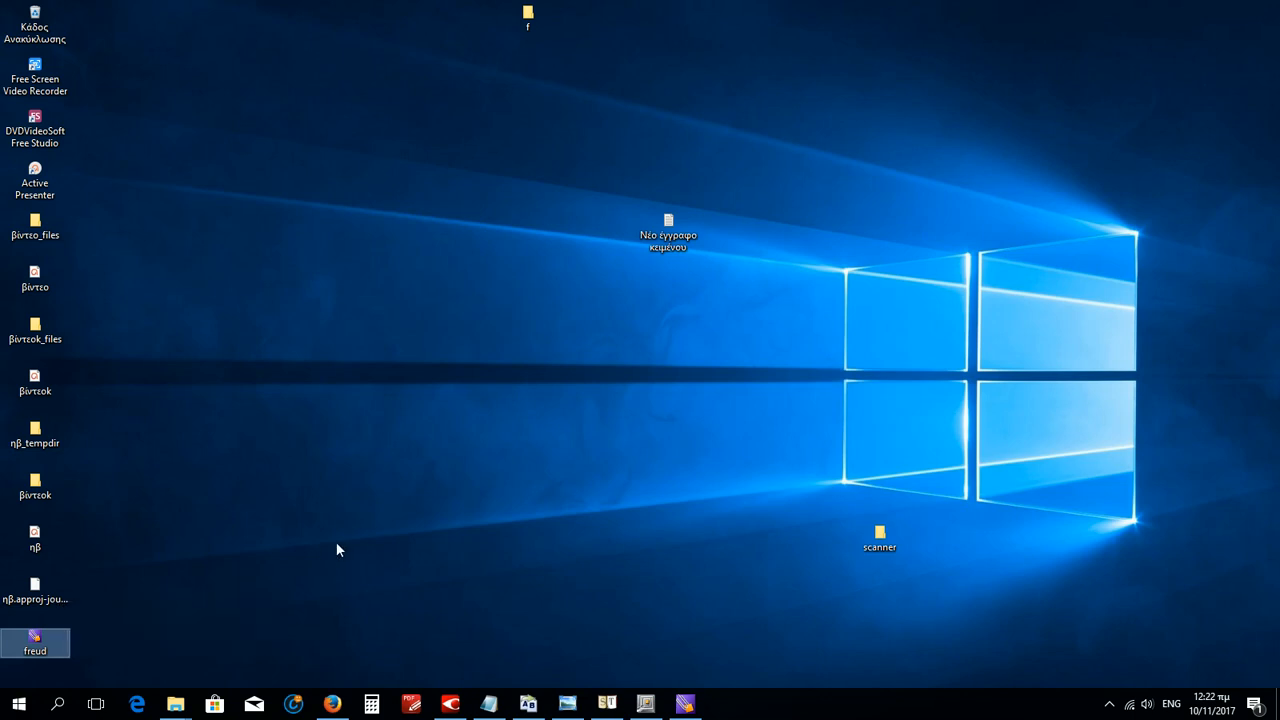
Switch to the out folder's window and clear the selection of its page images
mouse_move(161, 707)
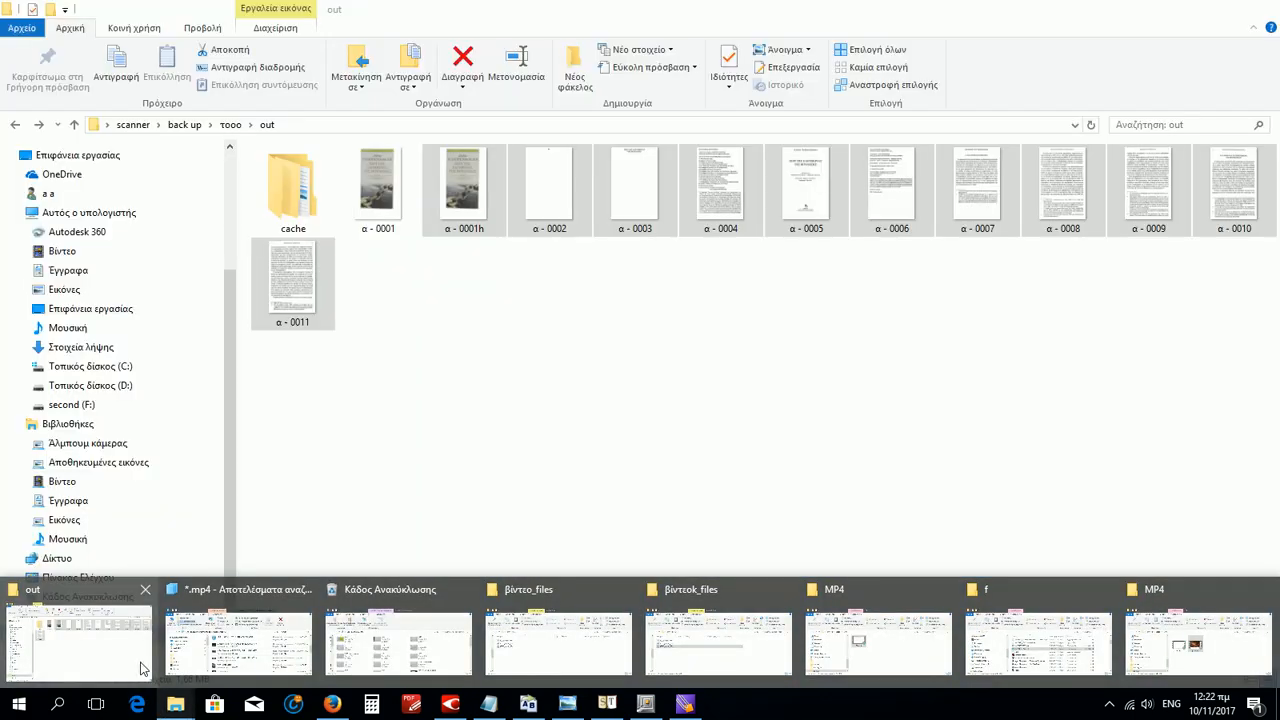
left_click(145, 662)
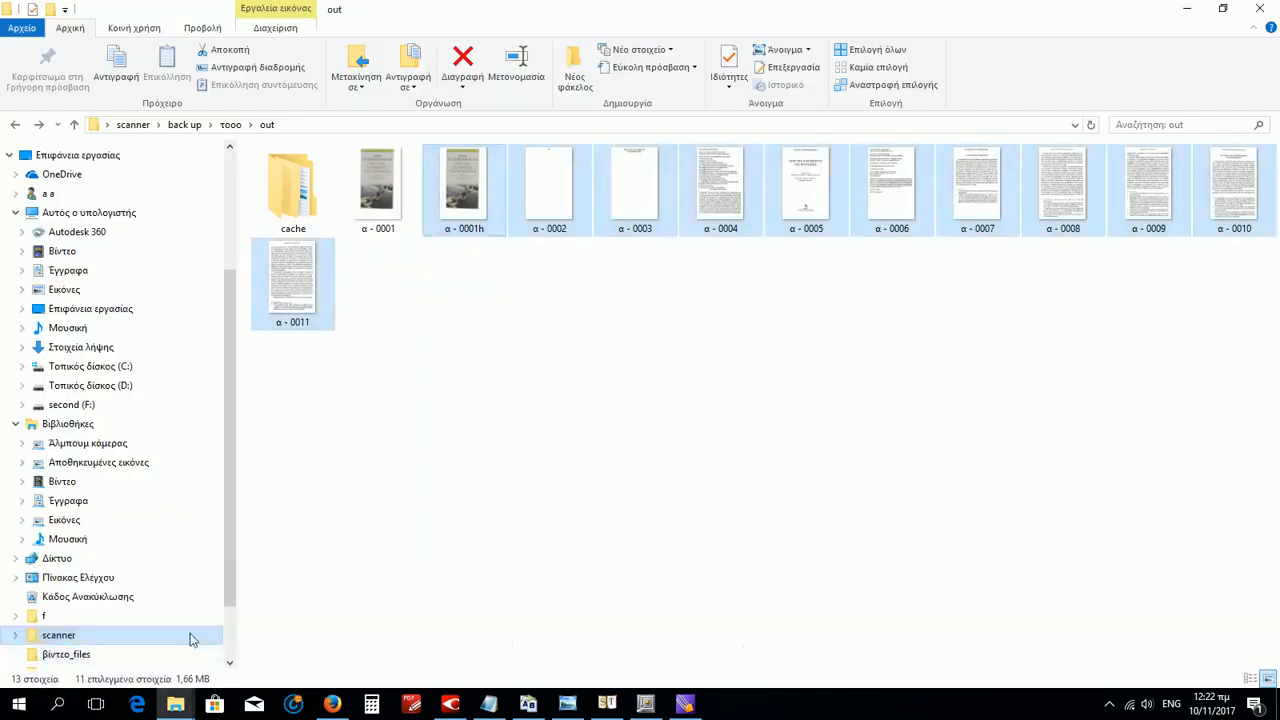
left_click(494, 437)
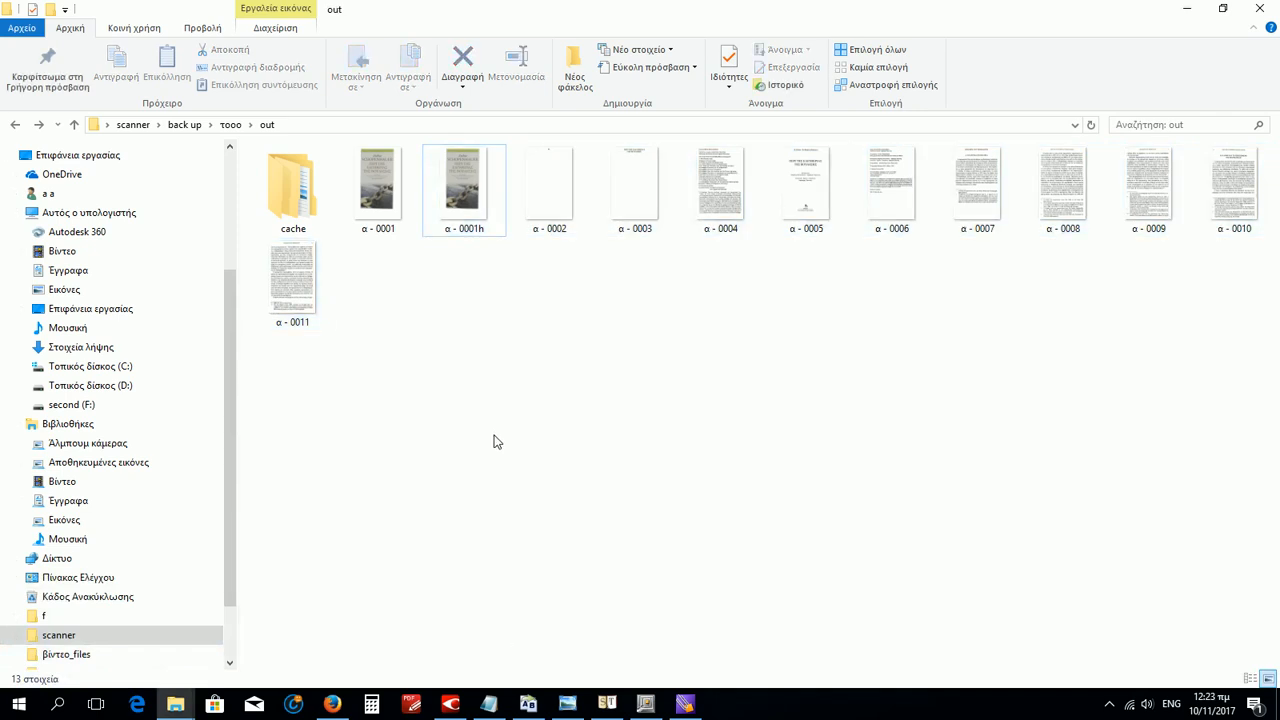
Switch to ABBYY FineReader and detect the optimal resolution of page 9
left_click(448, 709)
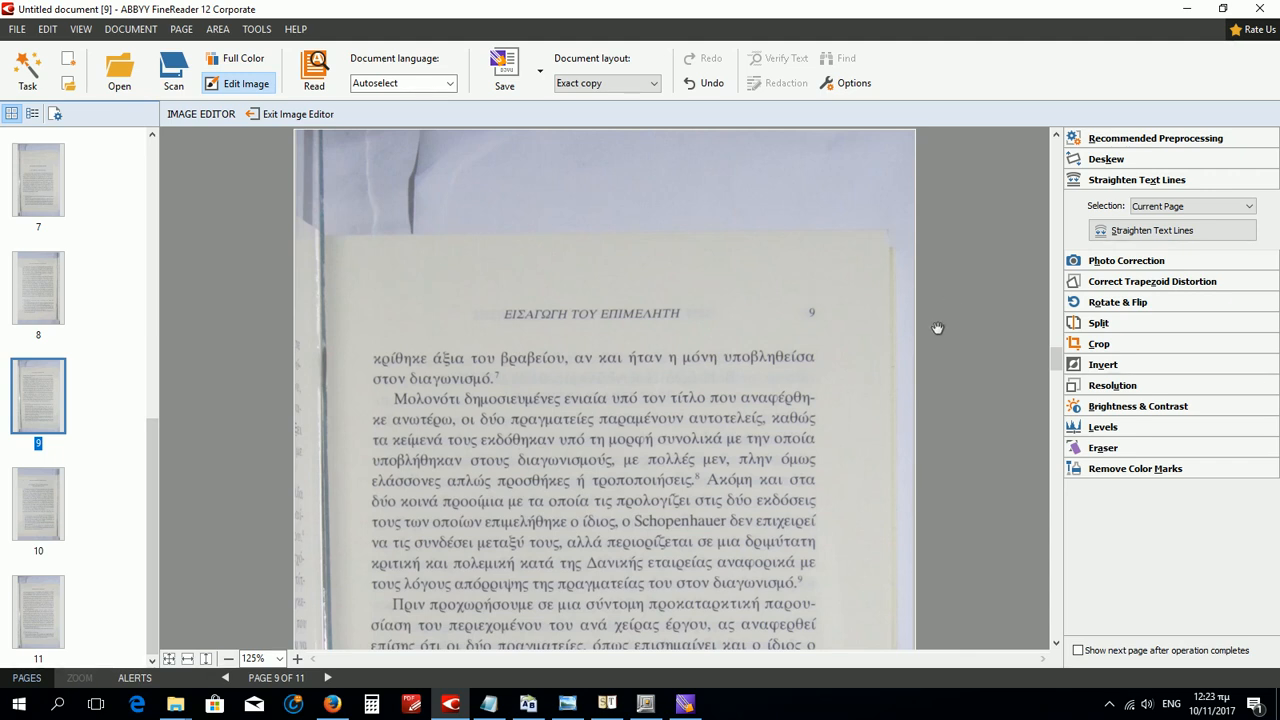
left_click(1100, 386)
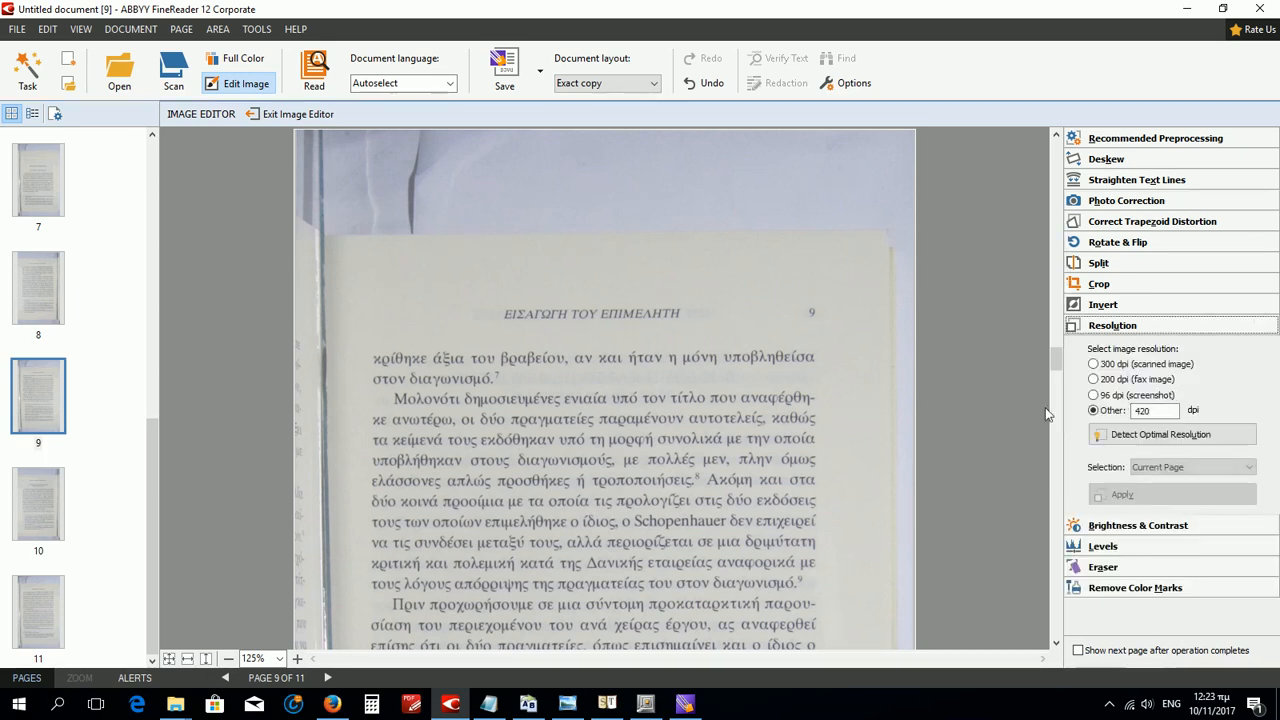
scroll(683, 466, "down", 1)
scroll(683, 466, "down", 1)
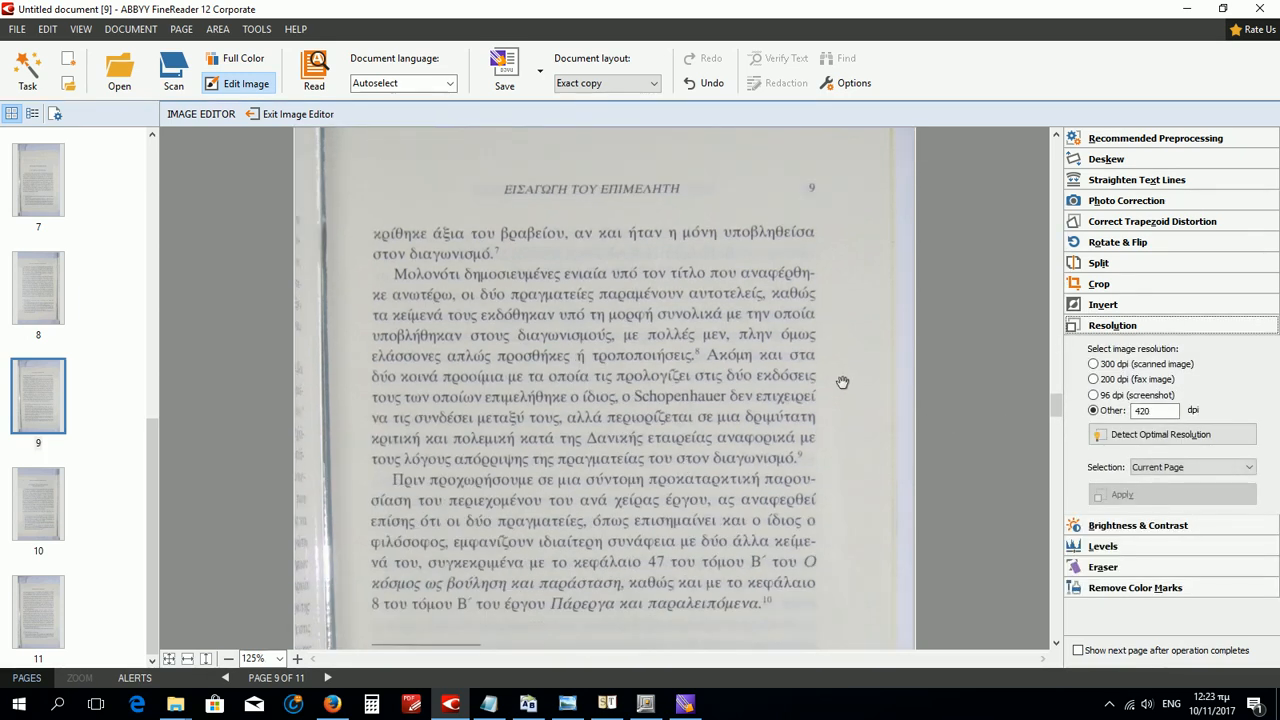
left_click(1130, 436)
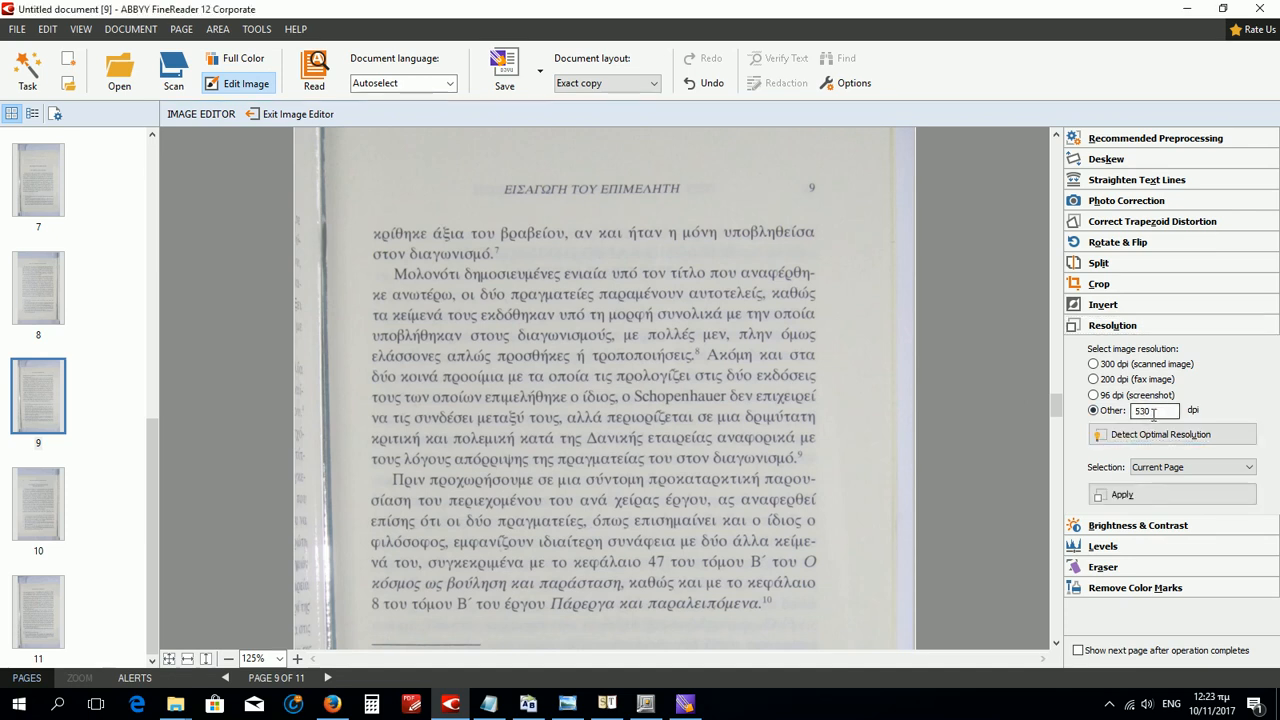
Detect the optimal resolution of page 8 and look over its text
left_click(50, 305)
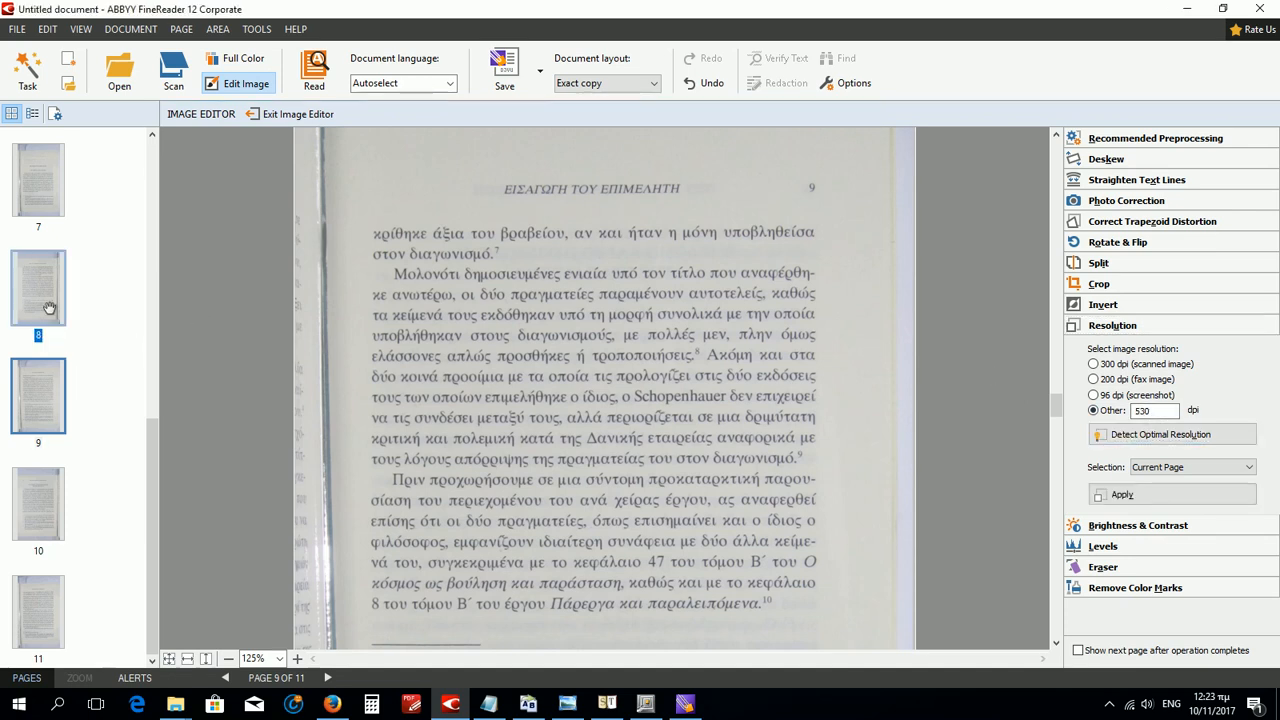
left_click(1136, 440)
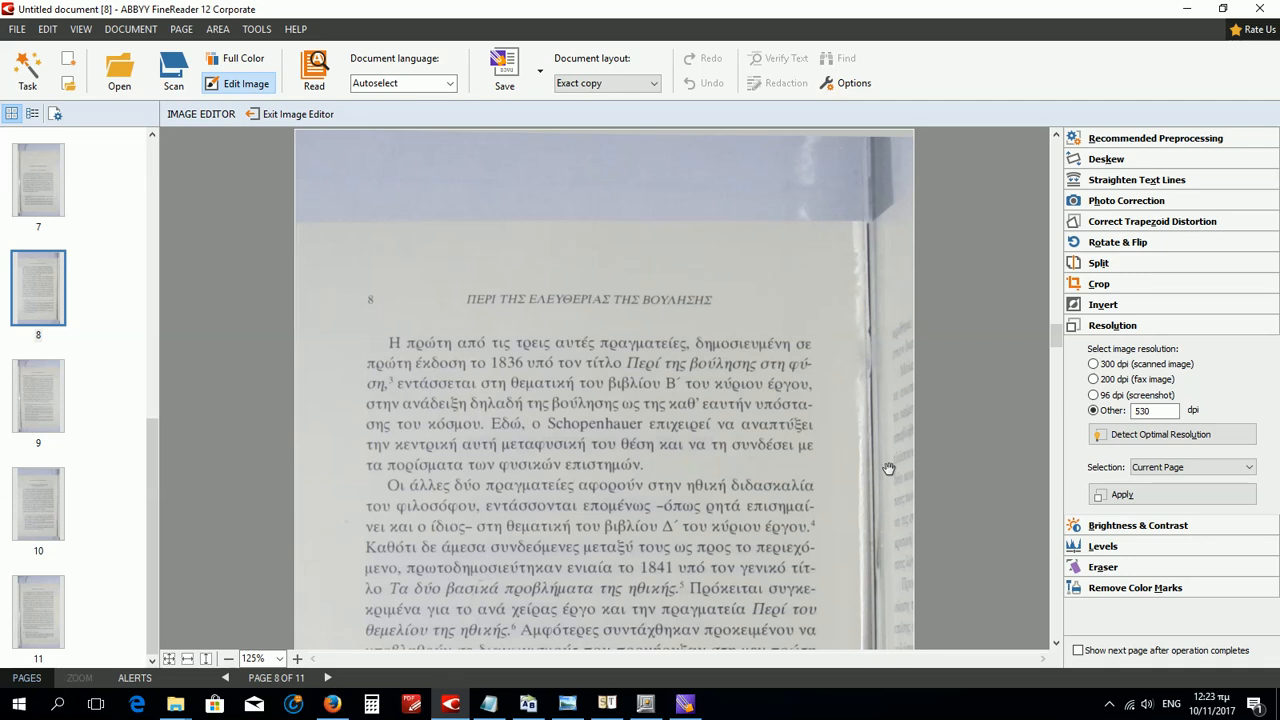
scroll(888, 469, "down", 3)
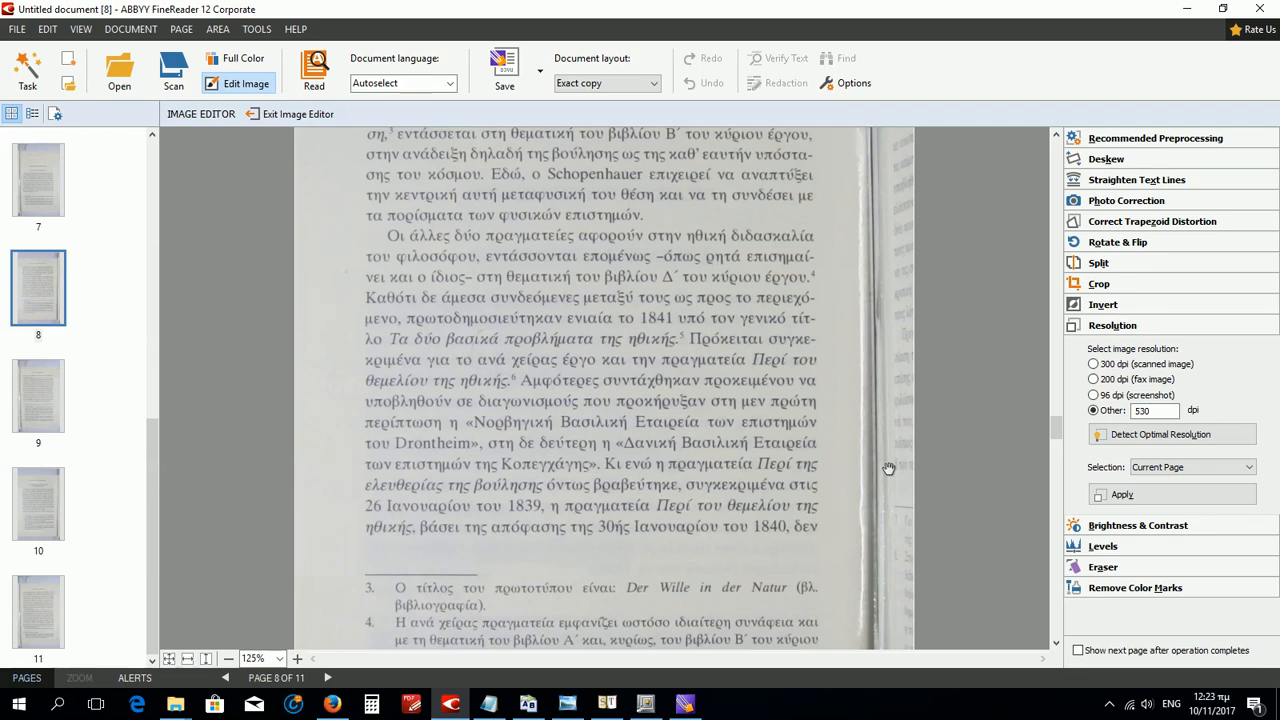
scroll(888, 469, "up", 1)
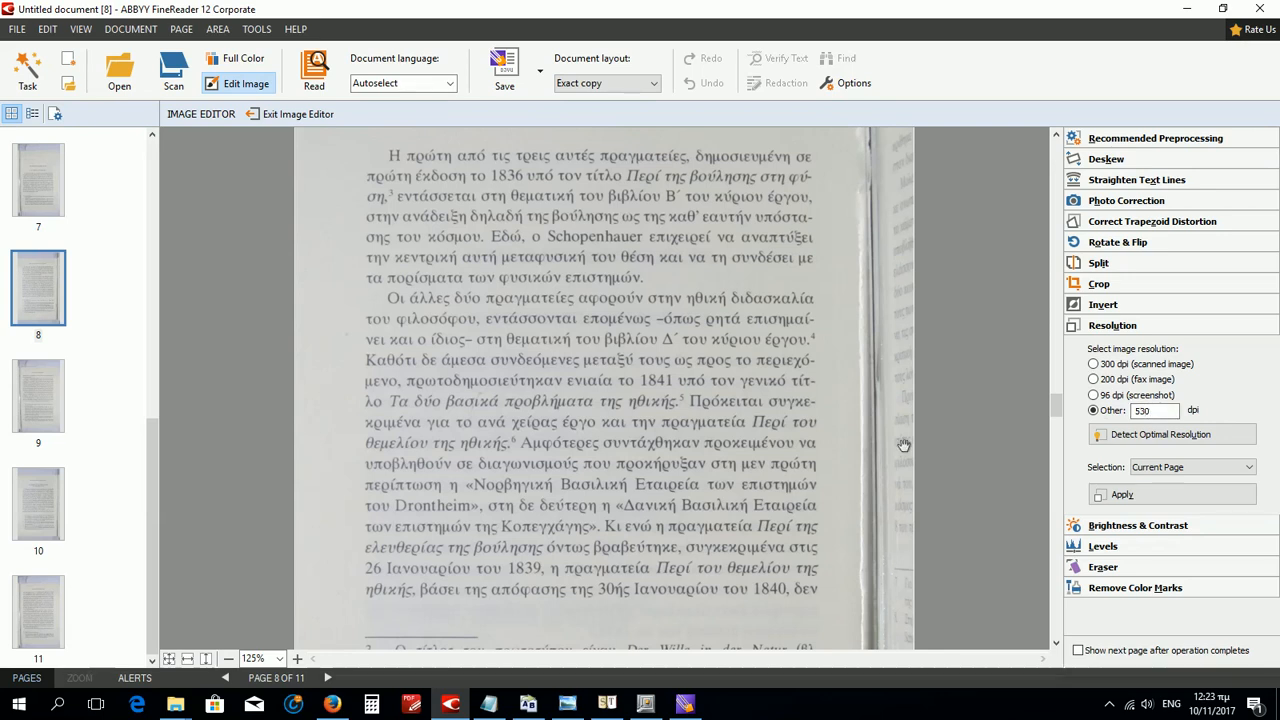
Fit a crop frame of about 121.6 × 201.2 mm around the text block of page 8, footnotes included
left_click(1096, 285)
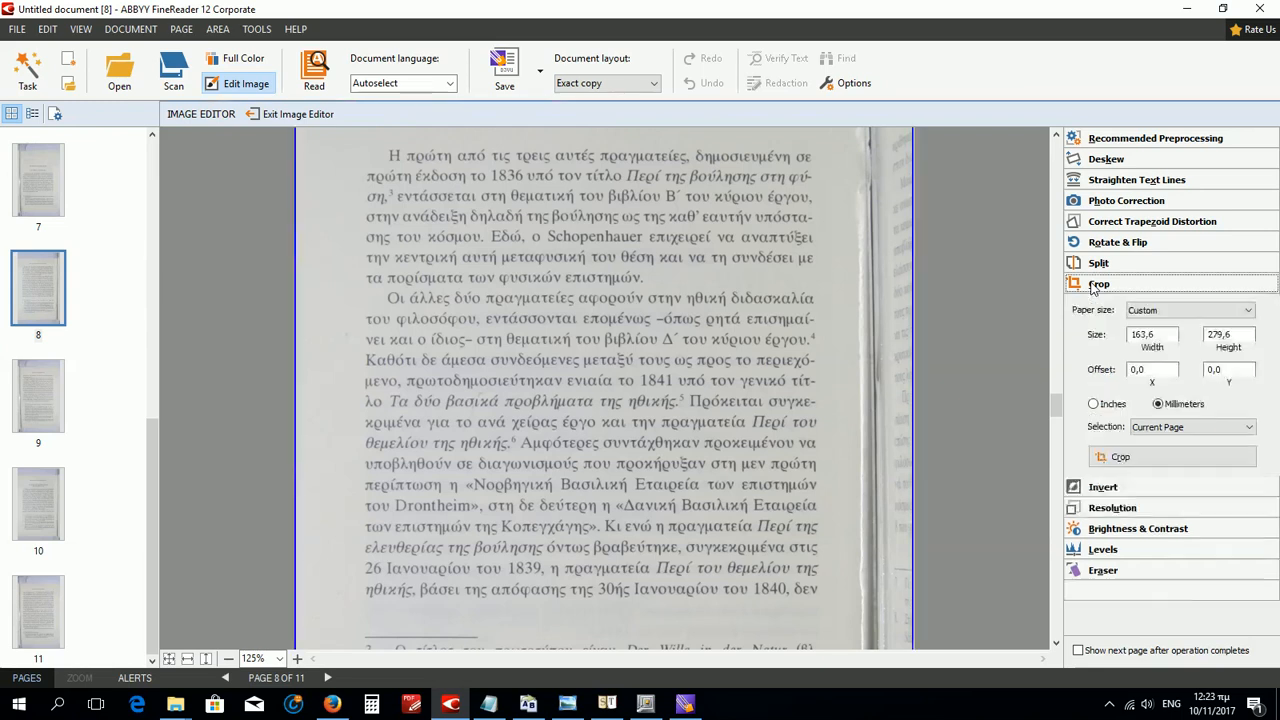
scroll(815, 348, "up", 3)
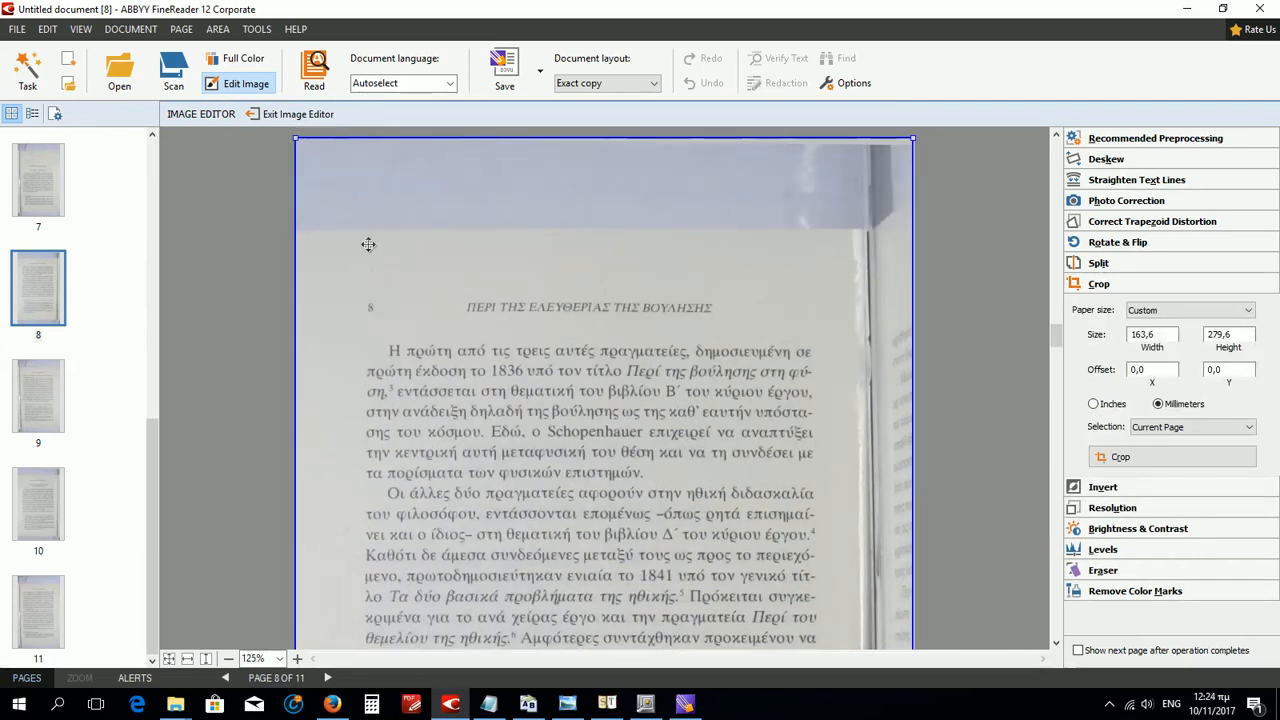
left_click_drag(386, 139, 393, 268)
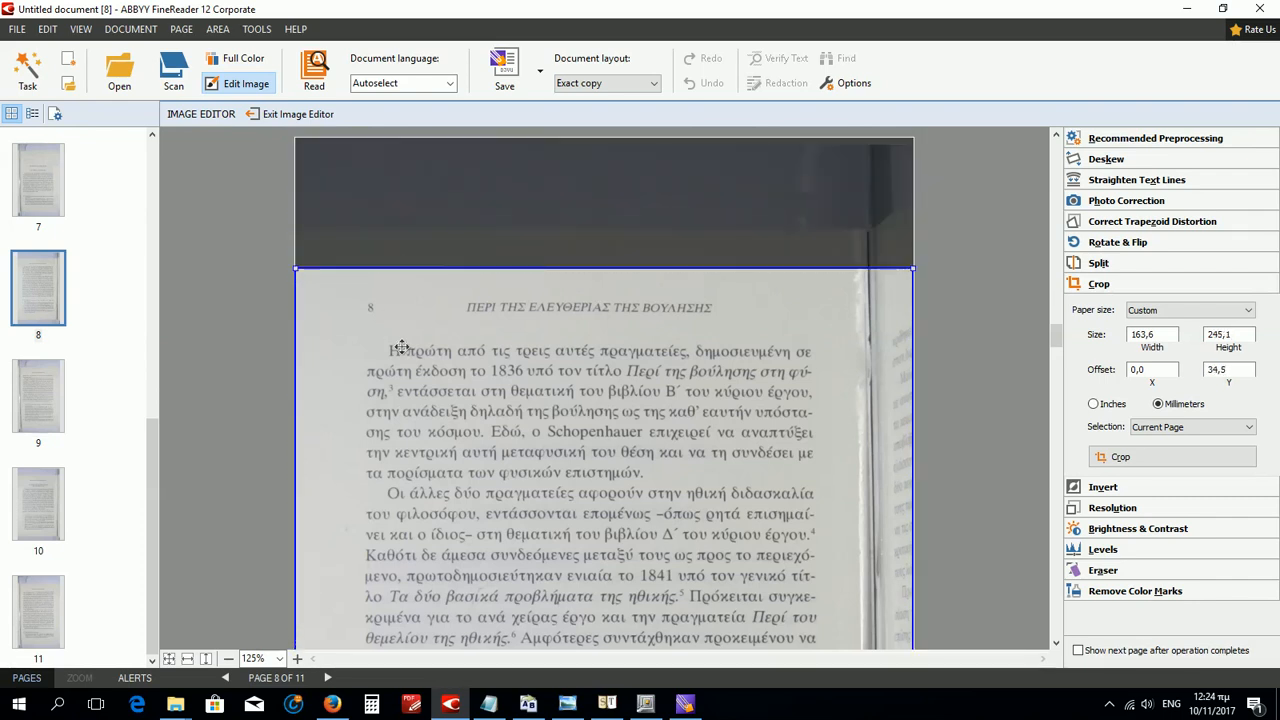
scroll(395, 337, "down", 8)
left_click_drag(297, 643, 360, 483)
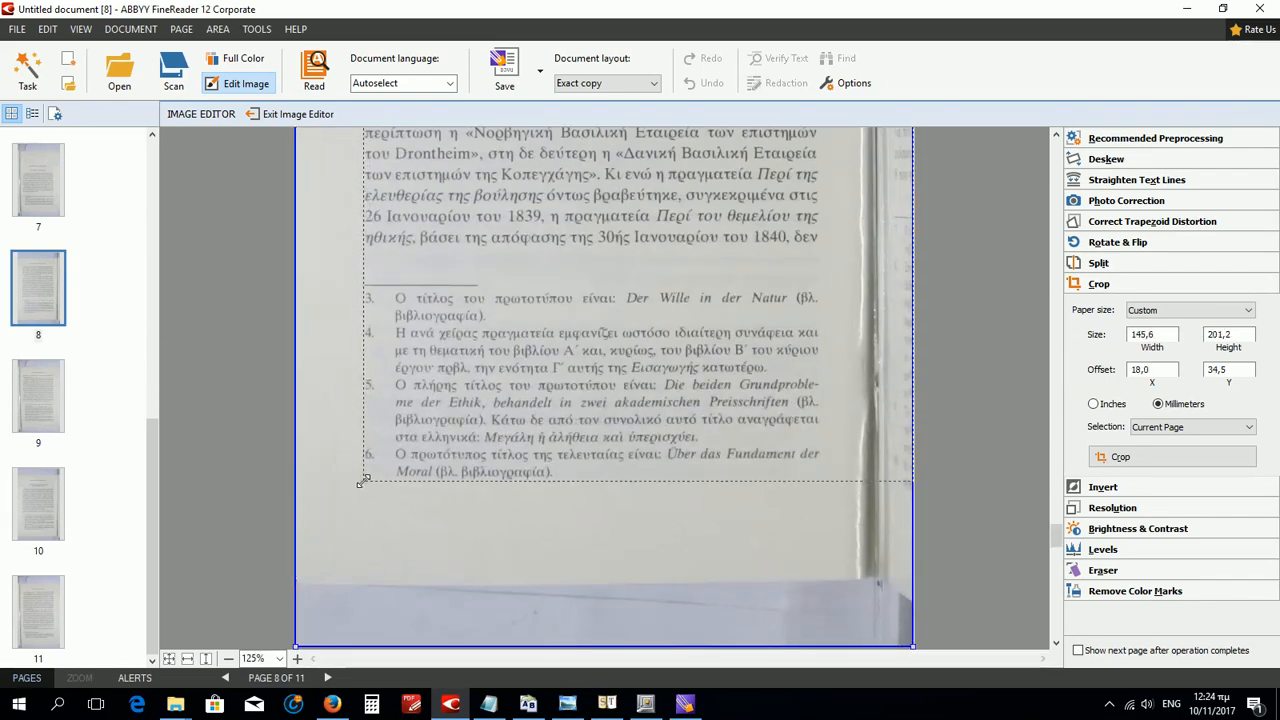
mouse_move(915, 393)
left_mouse_down()
mouse_move(806, 404)
mouse_move(822, 403)
left_mouse_up()
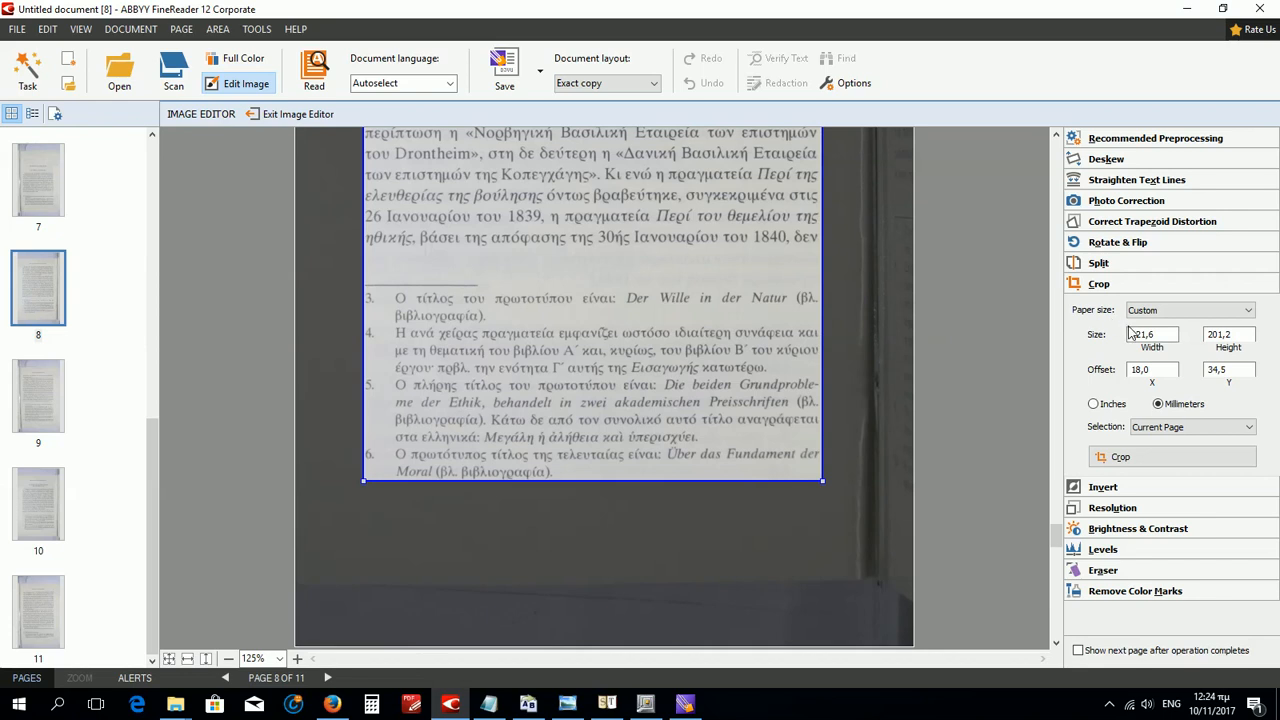
Shift the crop frame on page 9 to an offset of about 18.4 mm in X and 37.1 mm in Y
left_click(49, 412)
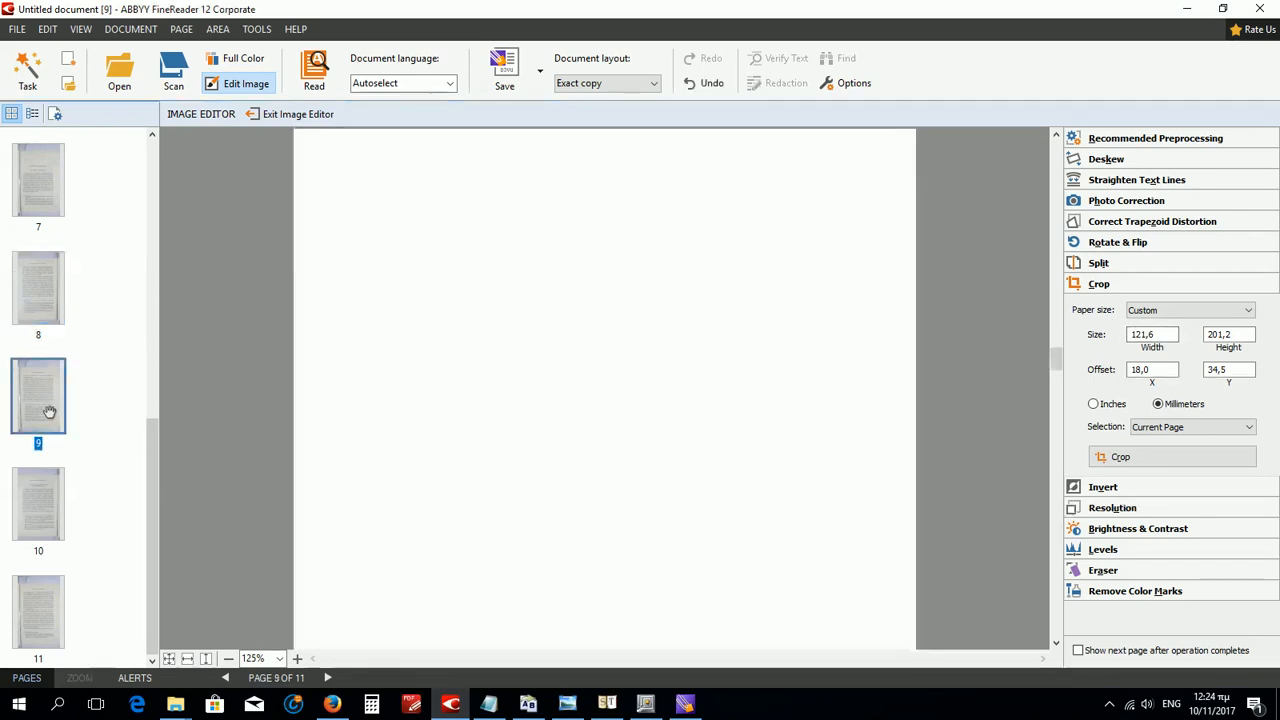
scroll(371, 521, "down", 5)
scroll(371, 519, "down", 3)
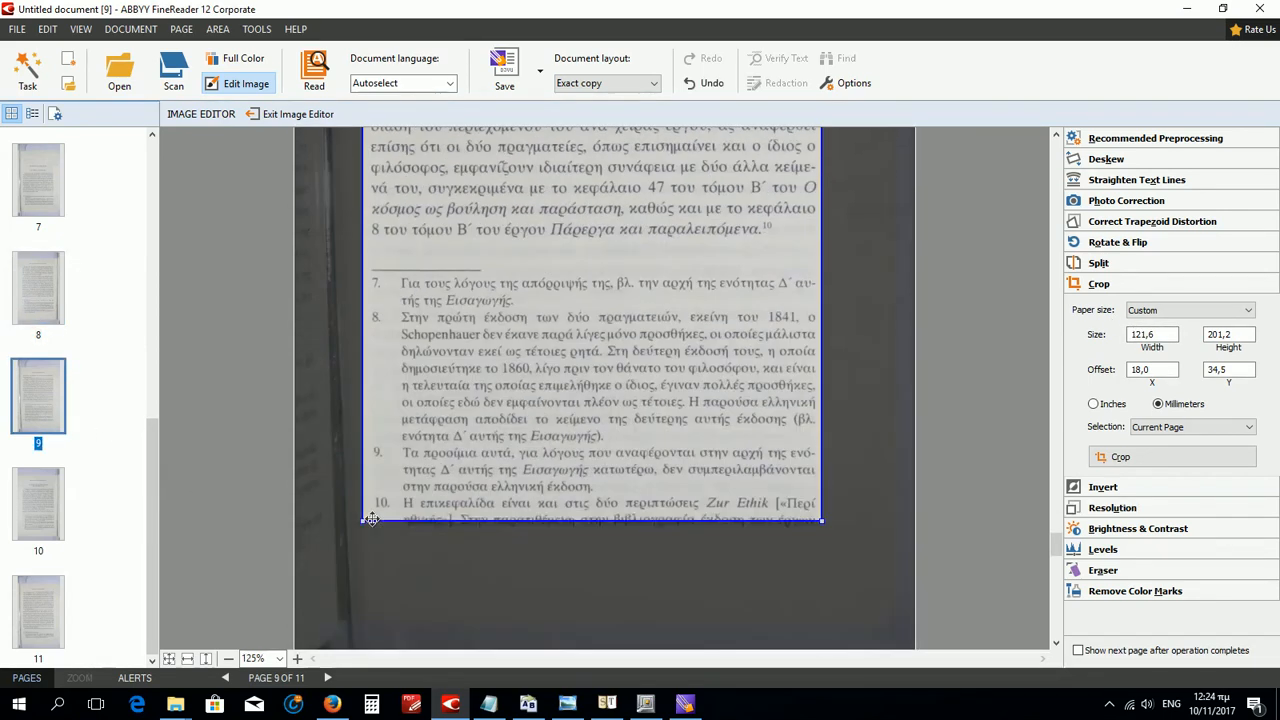
left_click_drag(467, 496, 472, 501)
scroll(472, 500, "up", 6)
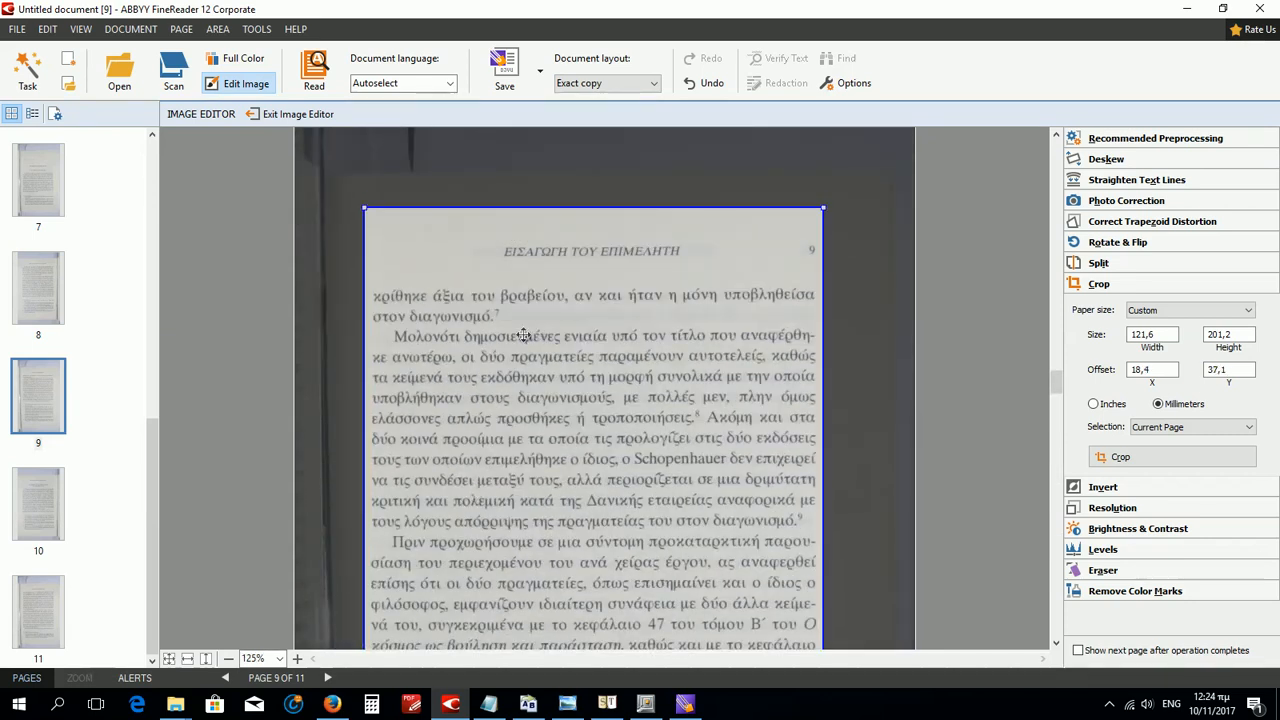
Compare how the shifted crop frame fits the text of pages 8 and 9
left_click(28, 296)
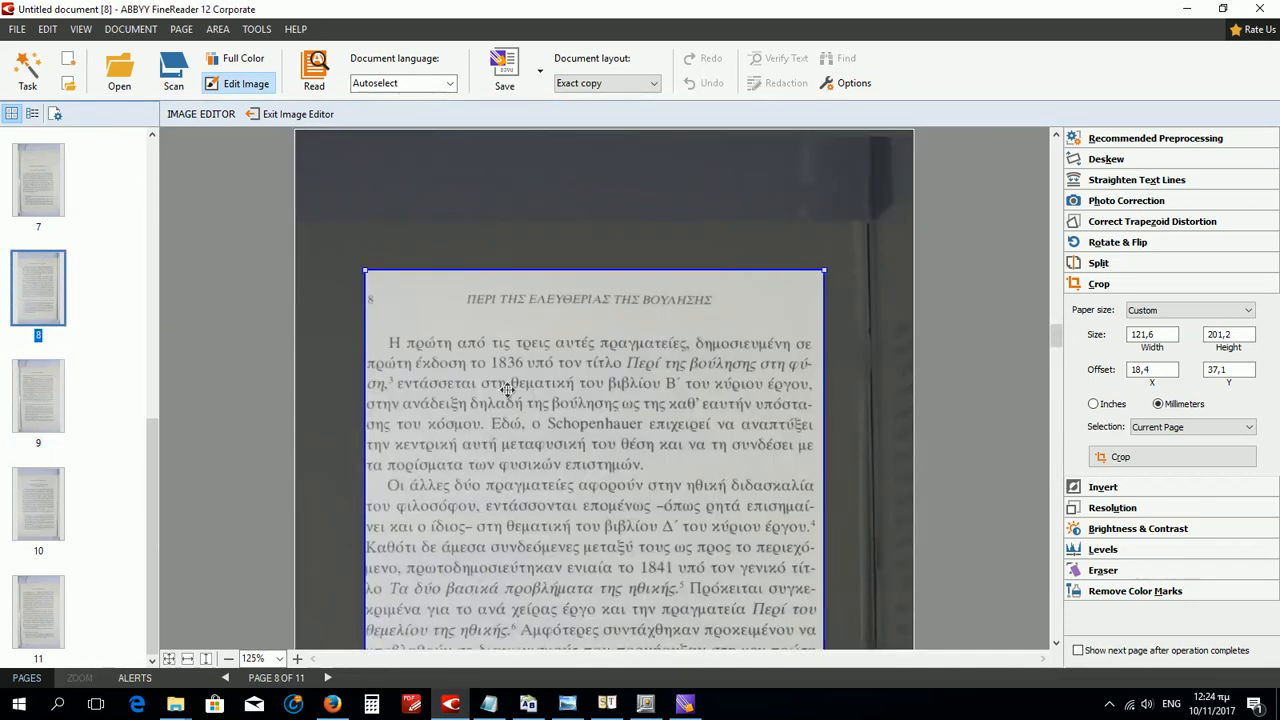
scroll(507, 390, "down", 5)
left_click(60, 385)
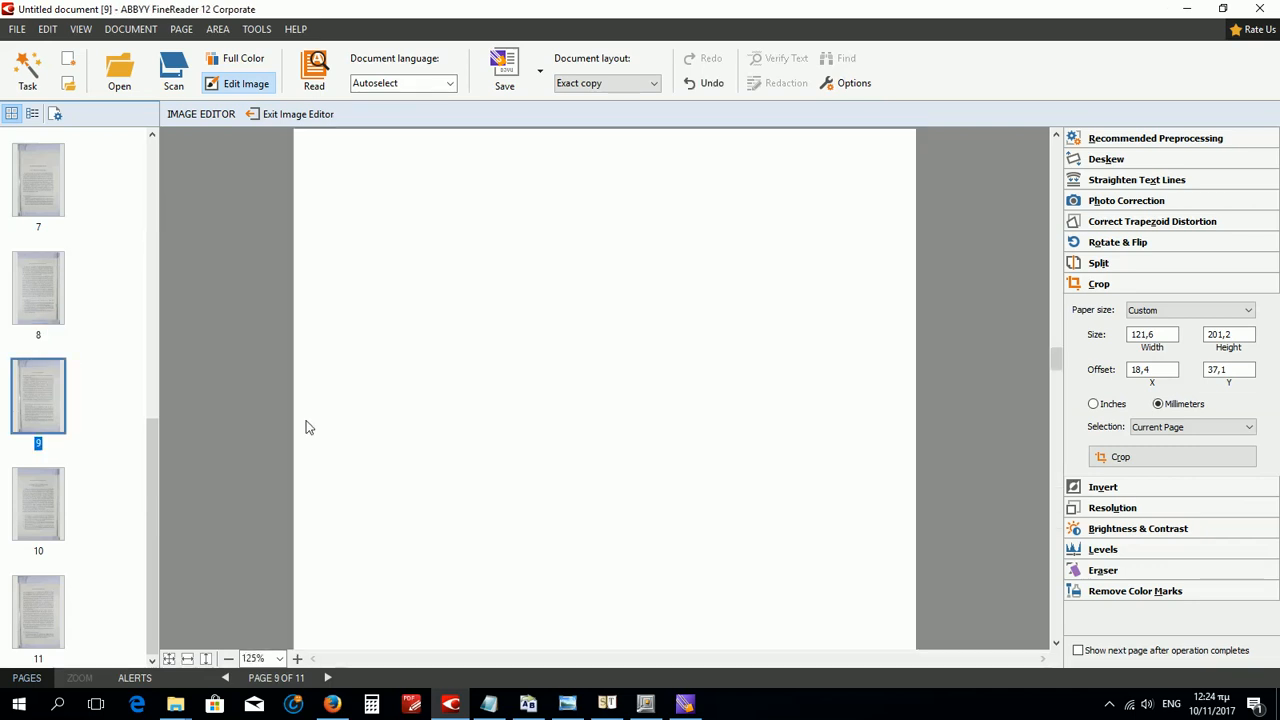
scroll(507, 420, "down", 5)
scroll(507, 422, "down", 1)
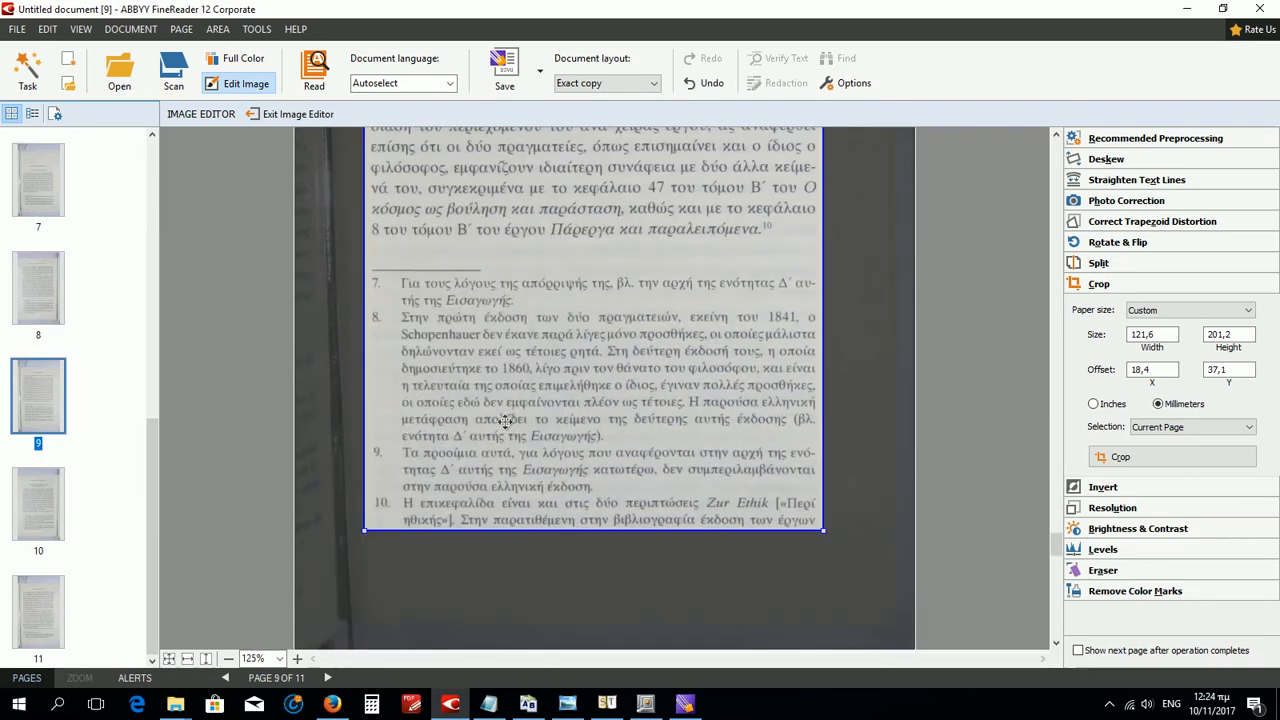
Switch to ScanTailor and examine the pages' margins in the Margins stage
left_click(607, 703)
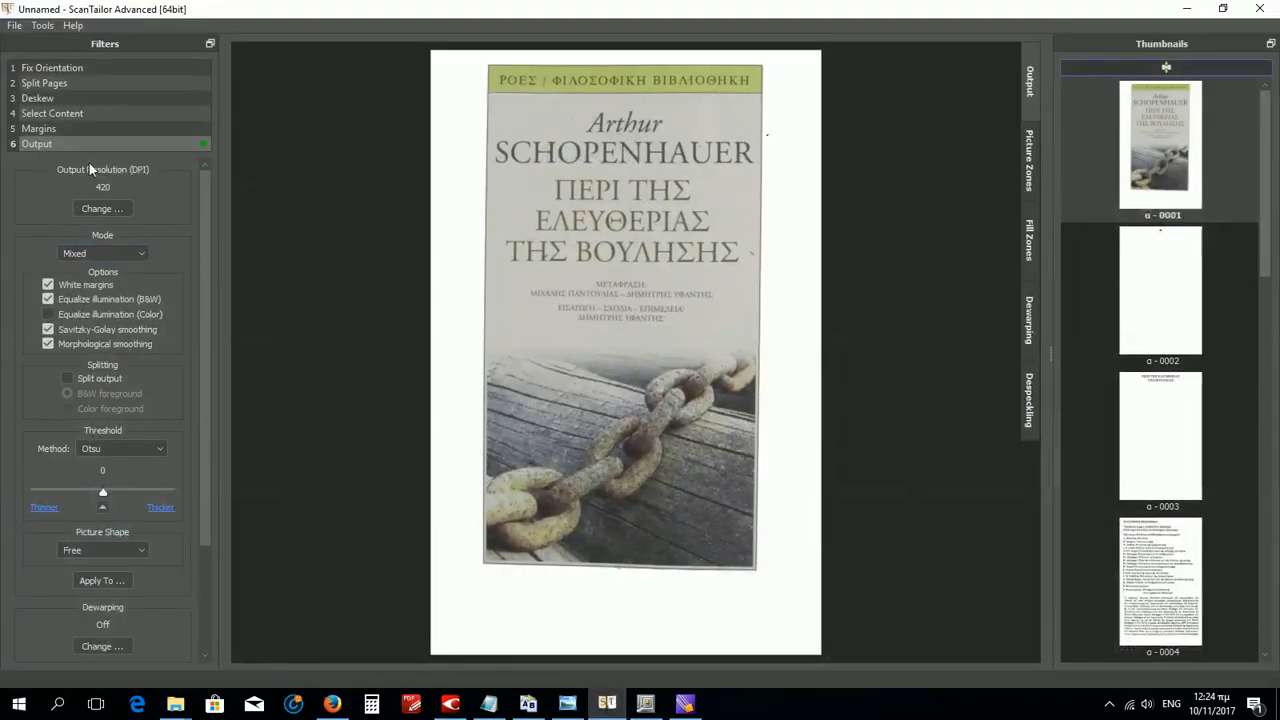
left_click(104, 131)
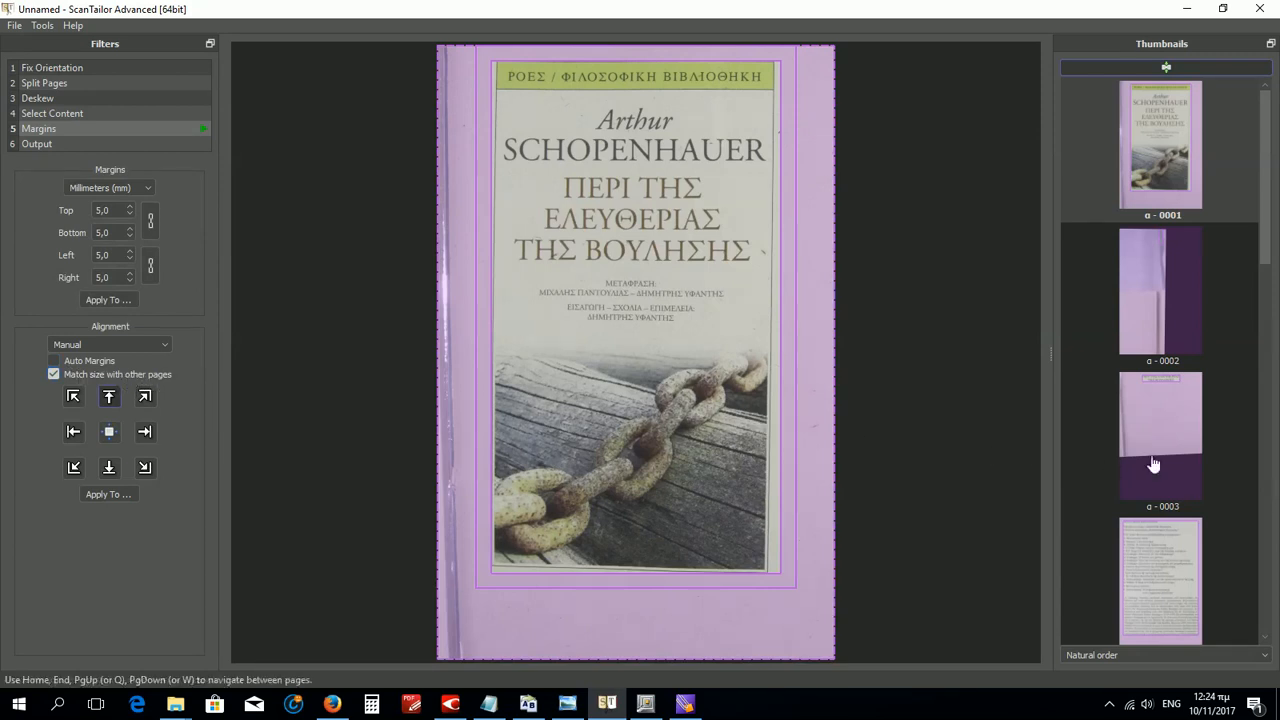
scroll(1110, 468, "down", 3)
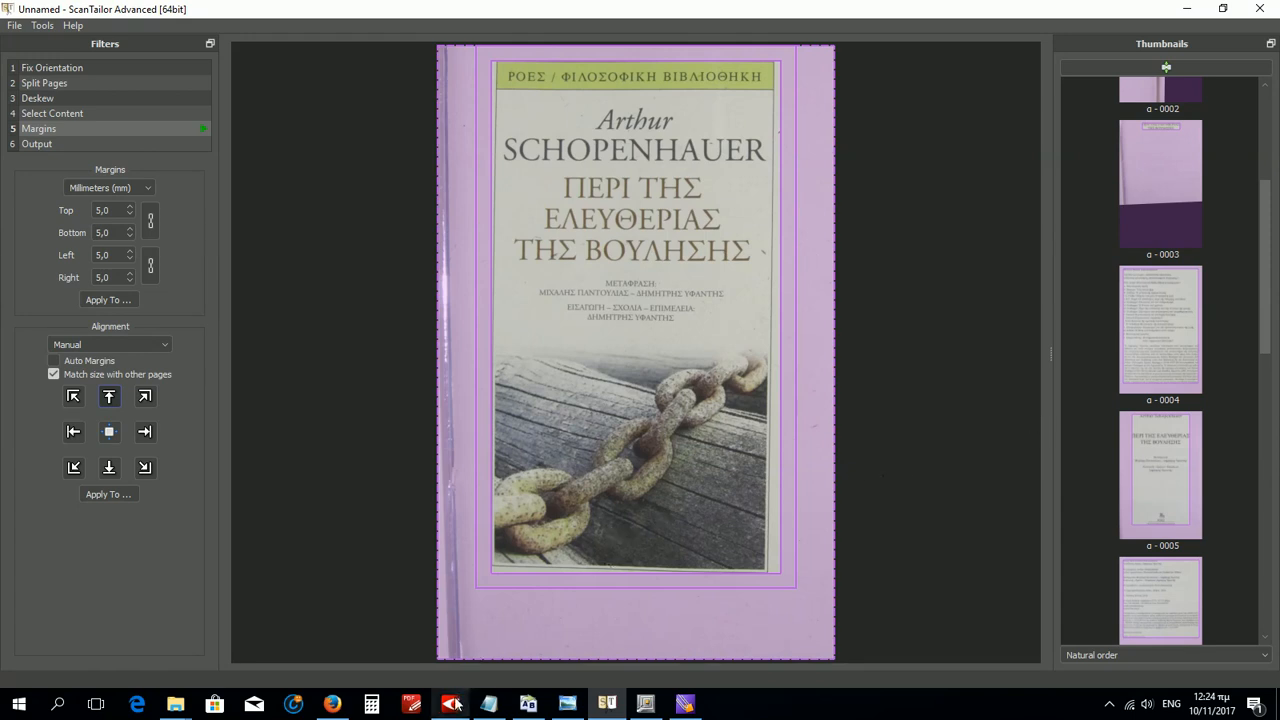
Return to FineReader, enlarge page 9's crop frame to about 129.6 × 212.7 mm, and leave cropping for the Resolution settings
mouse_move(453, 704)
left_click(477, 633)
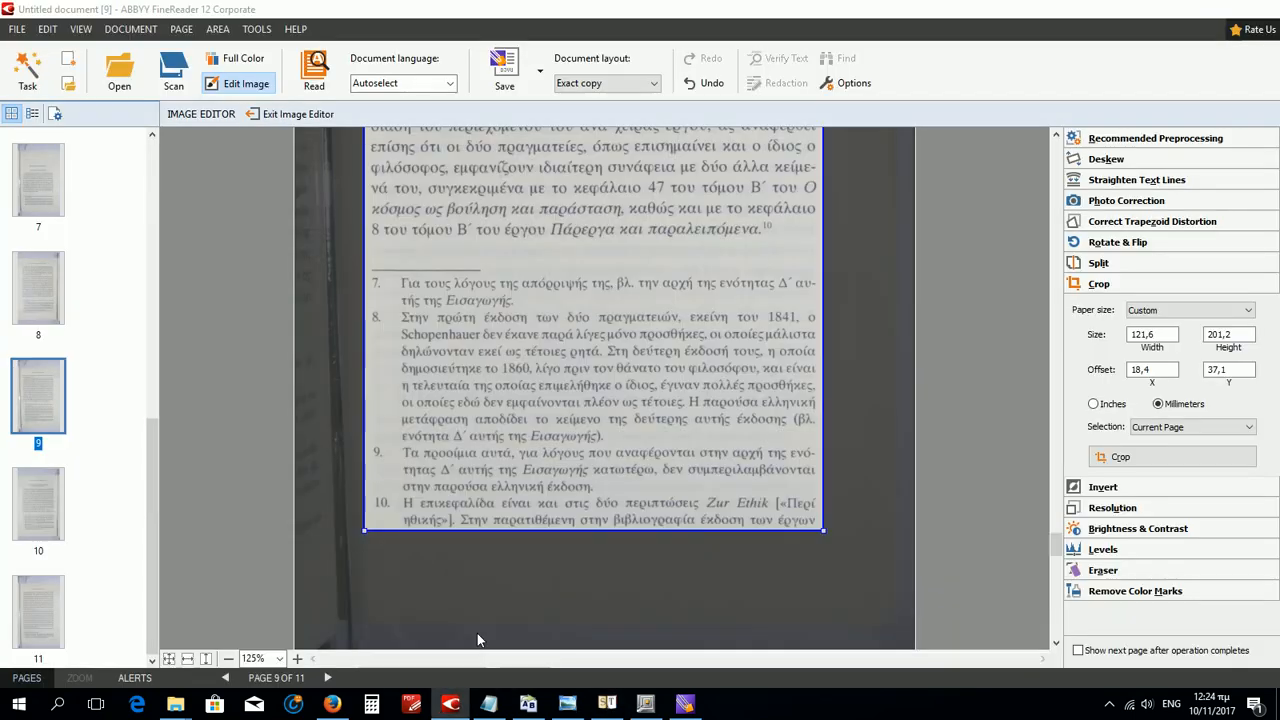
left_click_drag(823, 530, 853, 573)
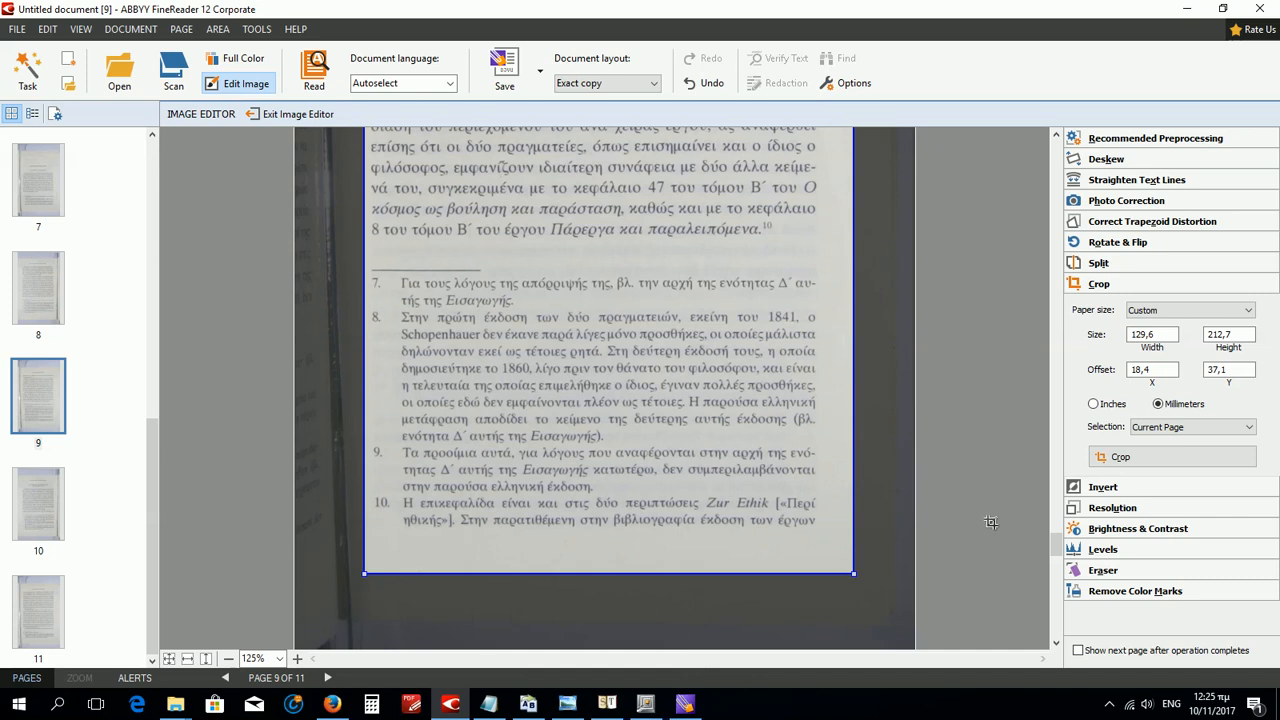
left_click(1110, 512)
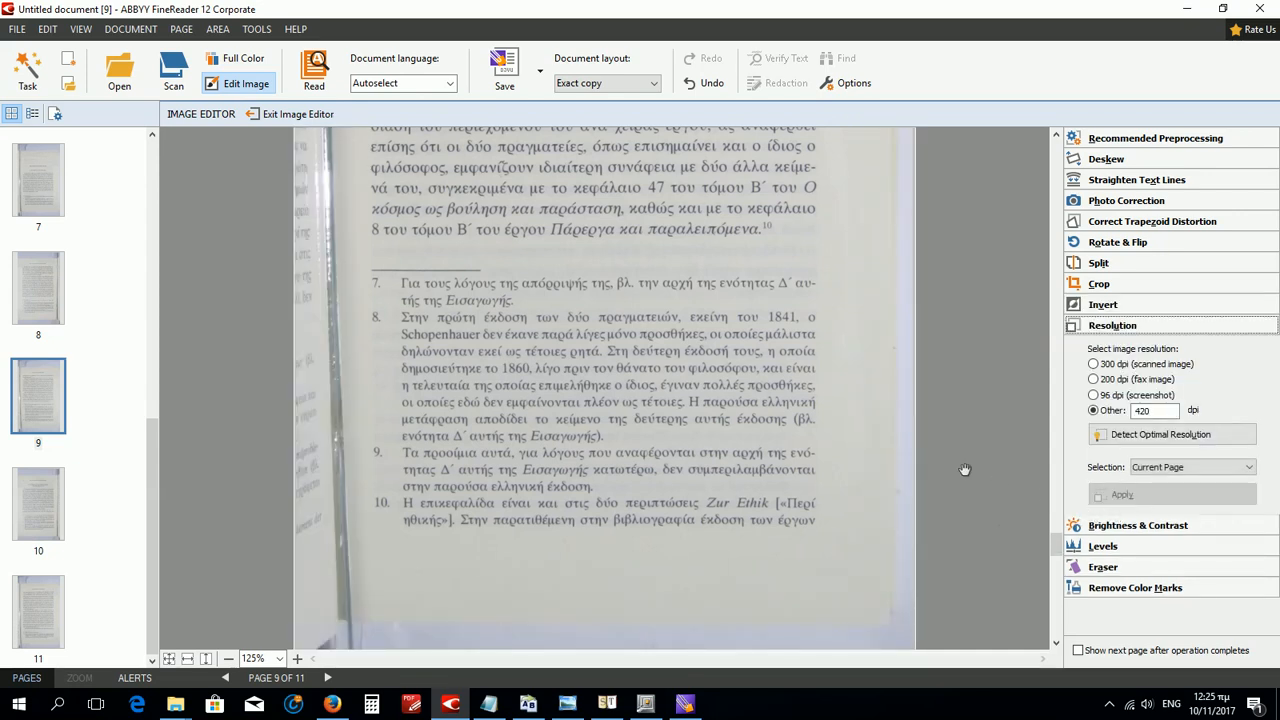
Switch to WinDjView and look through the freud document from page 8 back to title page 5
left_click(688, 706)
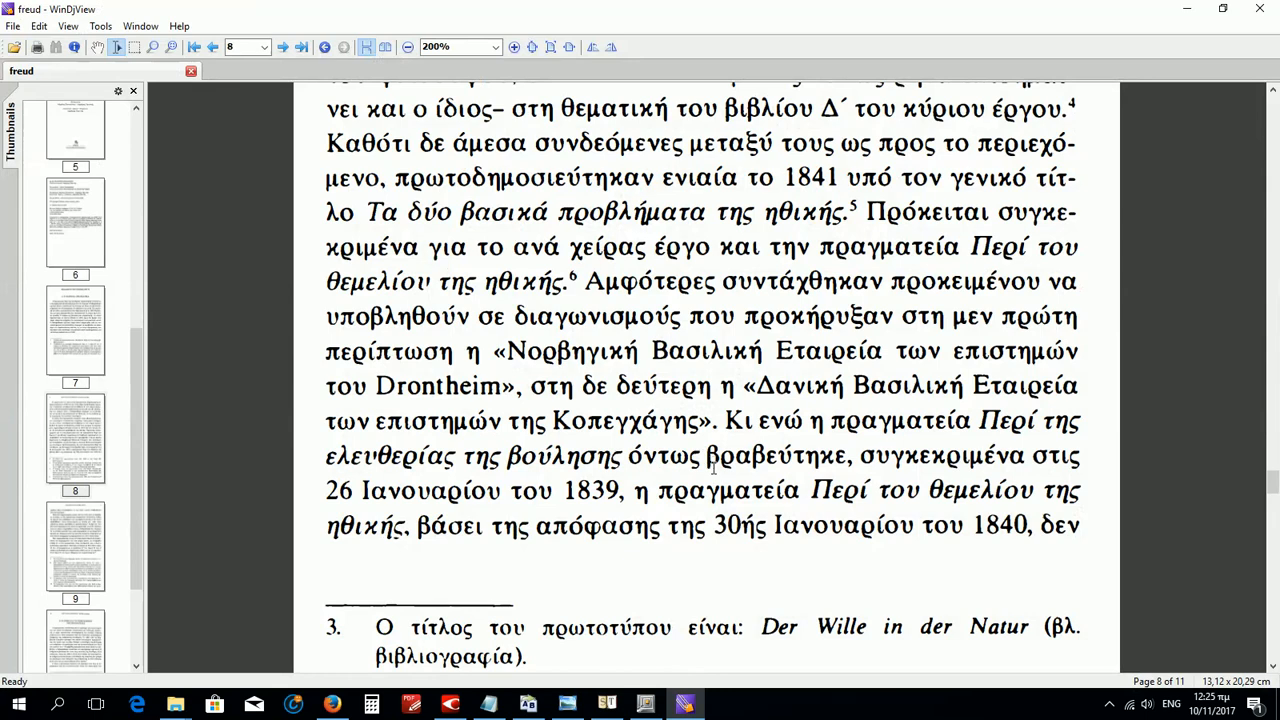
middle_click(713, 468)
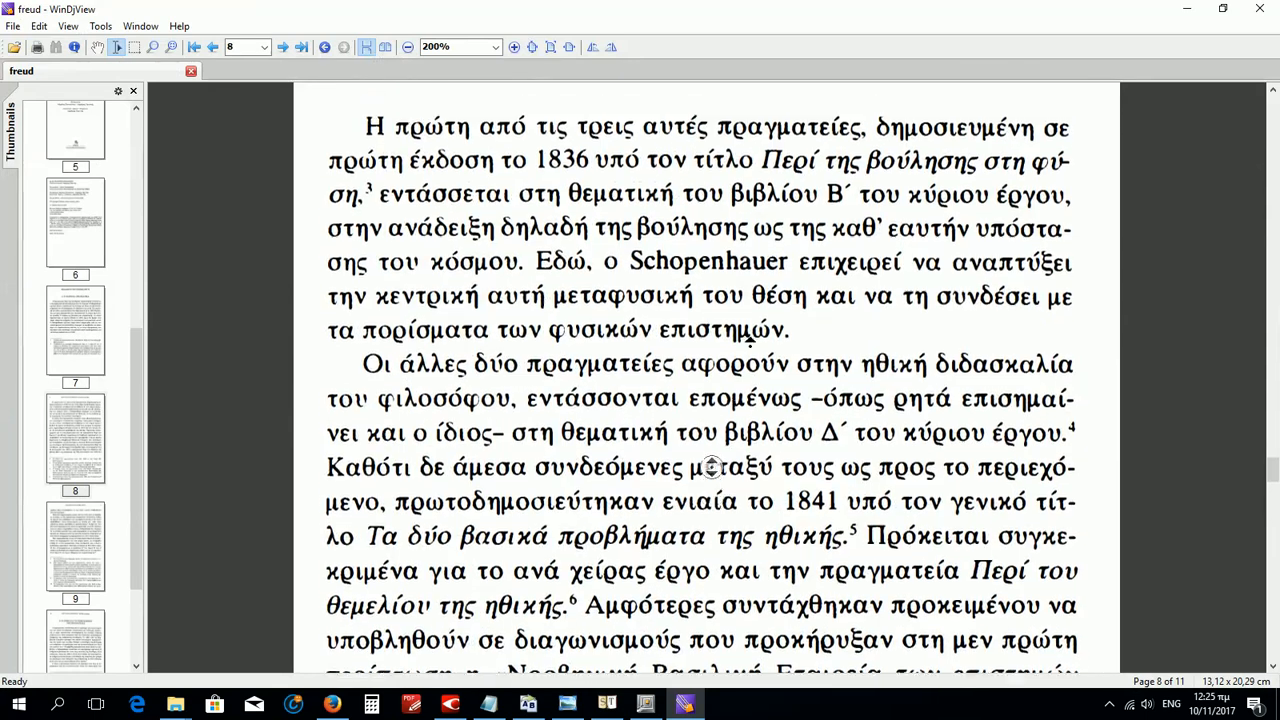
middle_click(788, 272)
scroll(768, 303, "down", 7)
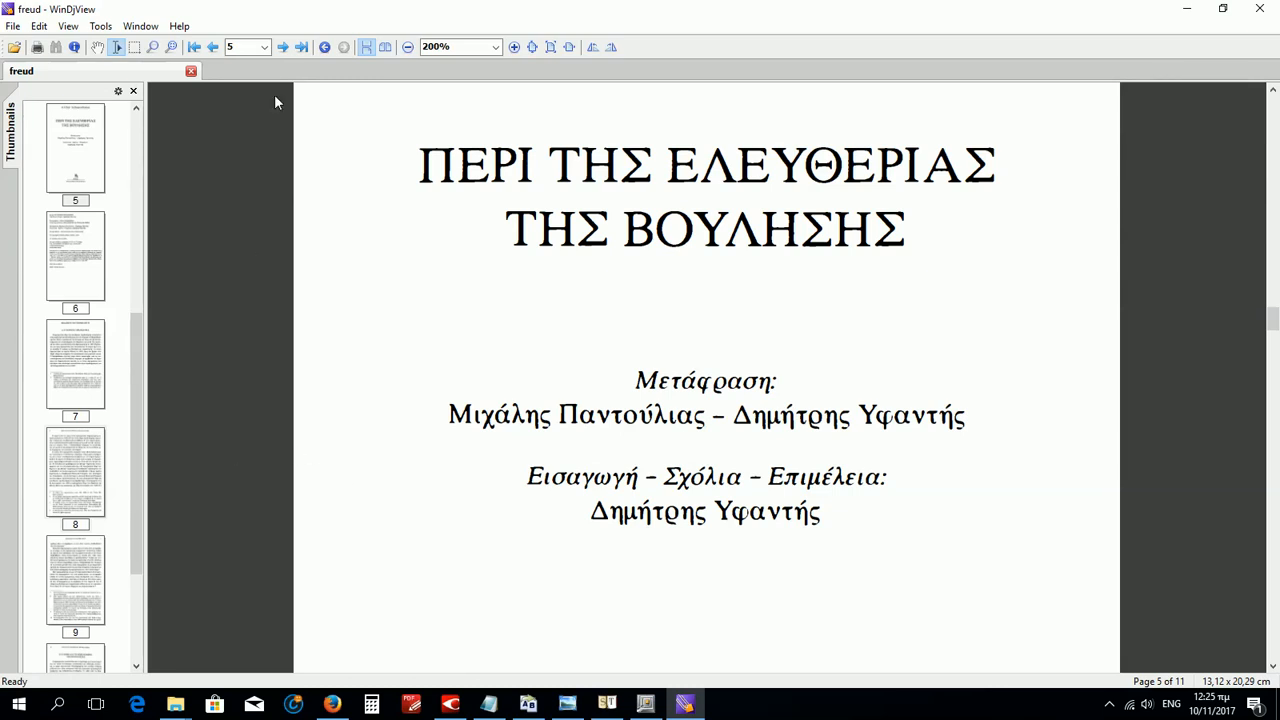
left_click(10, 24)
mouse_move(100, 26)
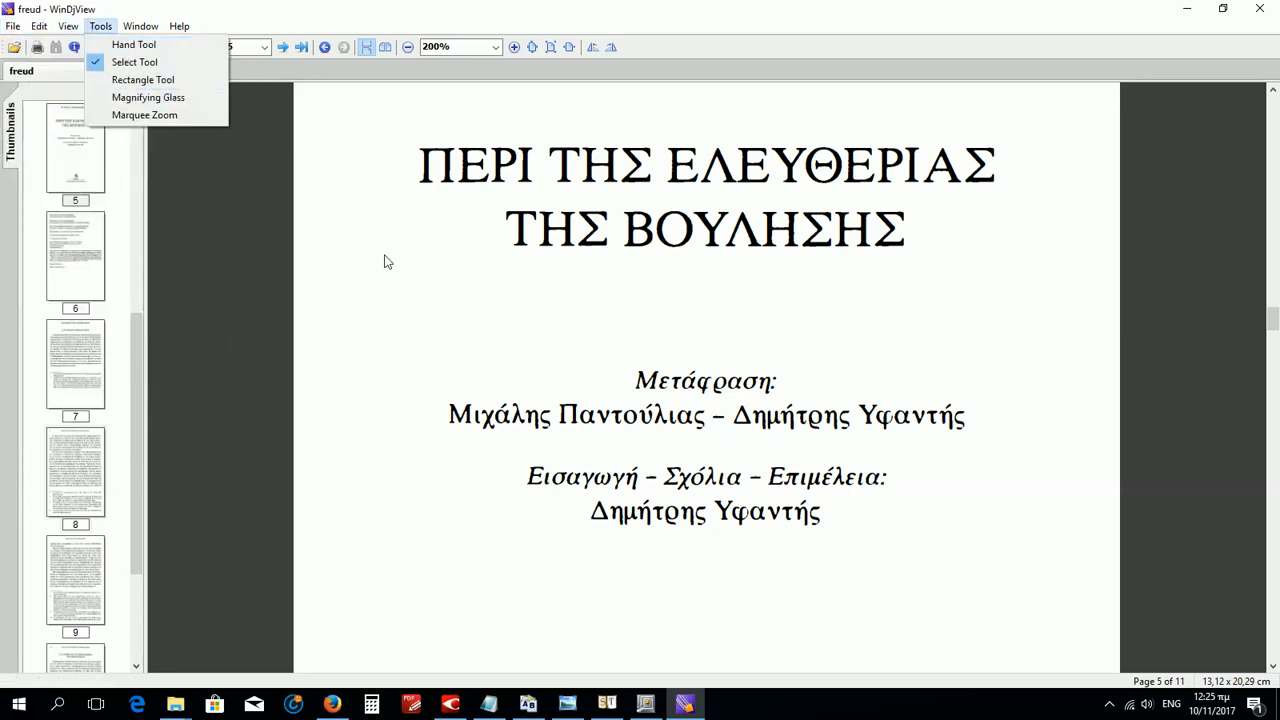
left_click(415, 280)
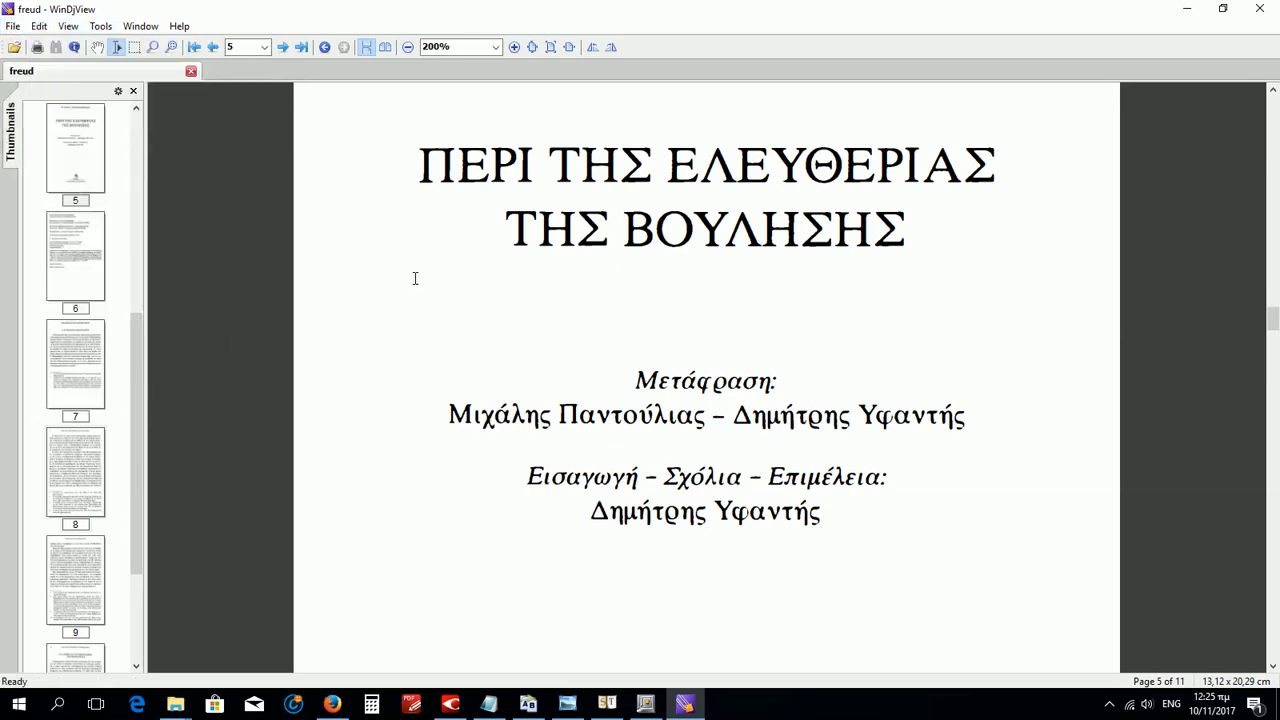
Reduce the document's zoom to 100% and look through the pages from page 5 to pages 8 and 9
left_click(408, 48)
left_click(408, 48)
left_click(408, 48)
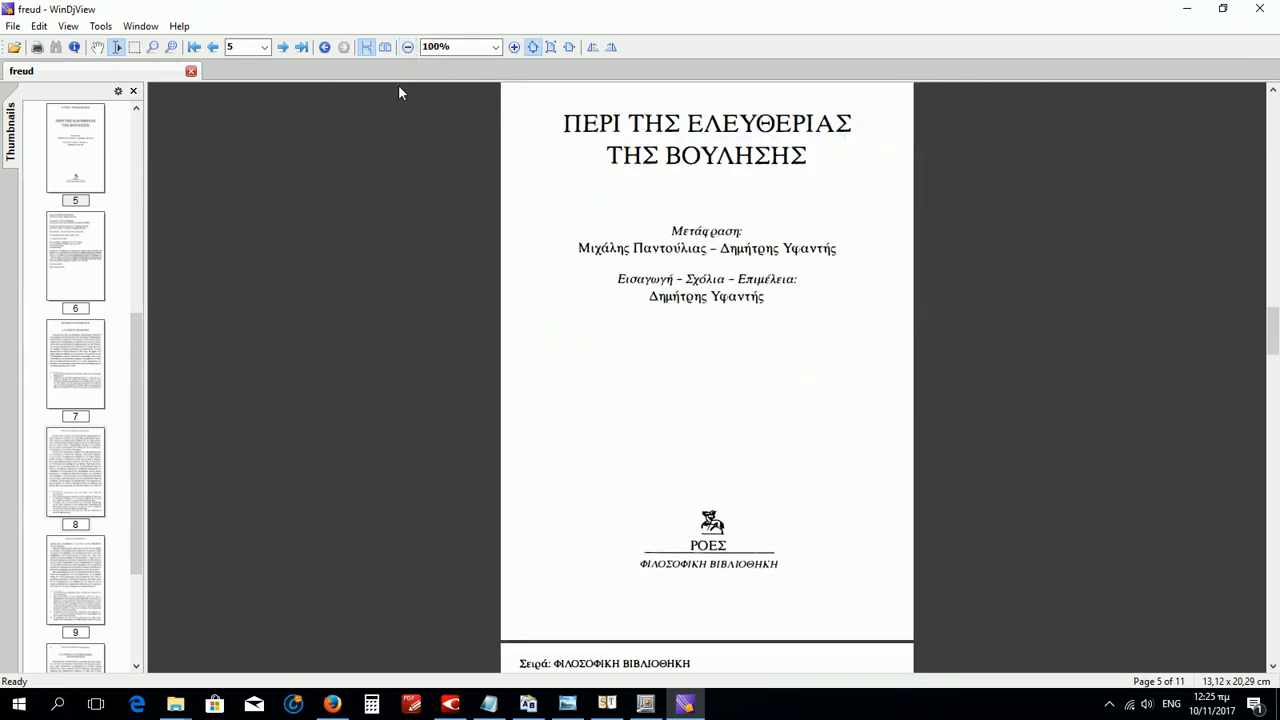
middle_click(527, 322)
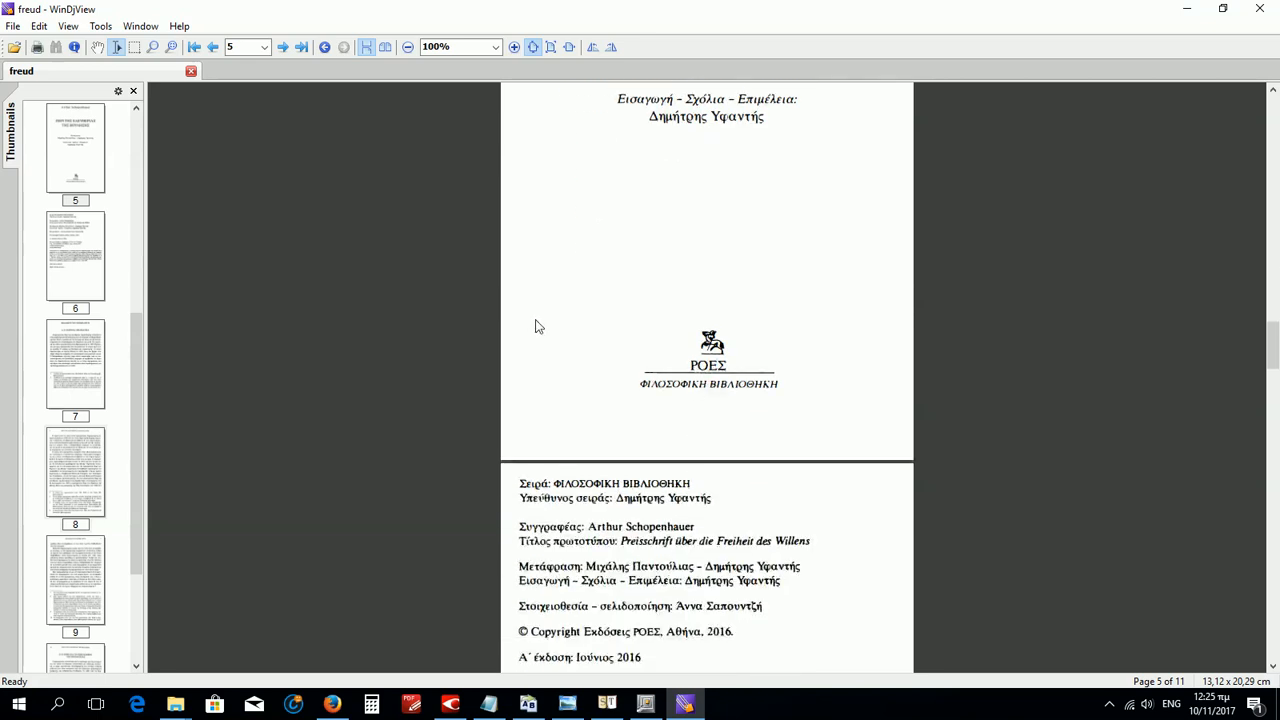
middle_click(489, 527)
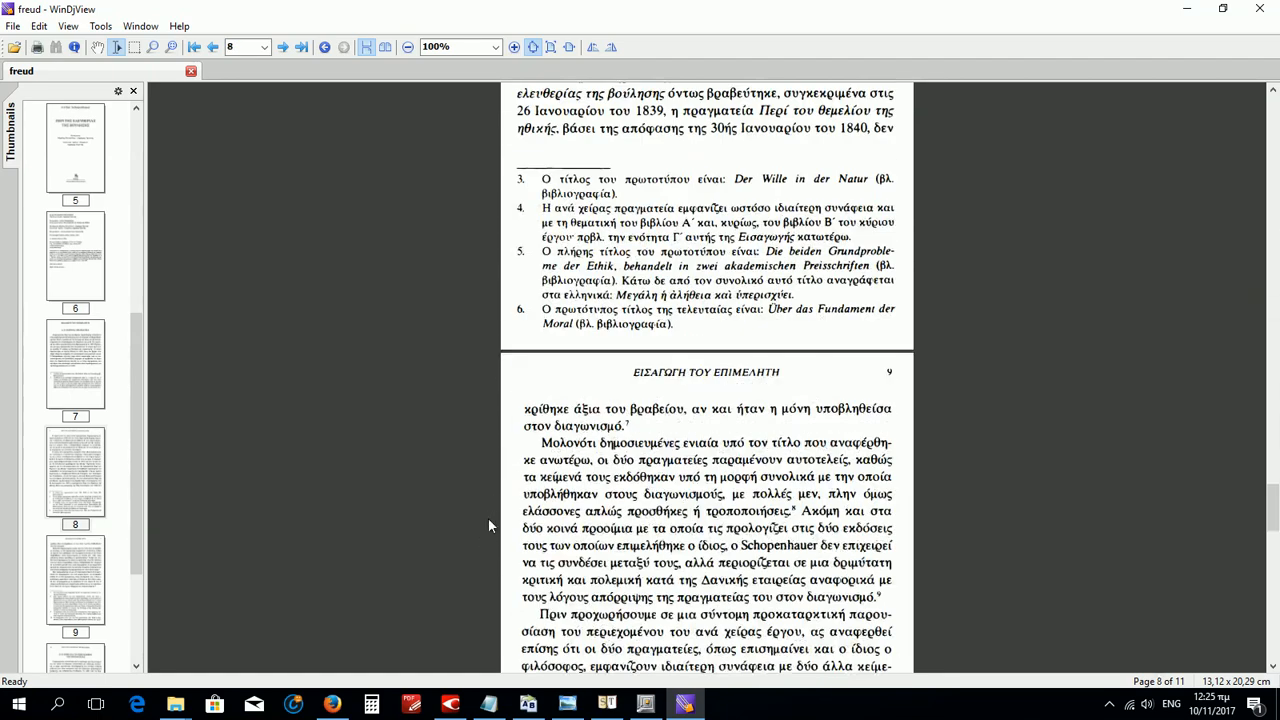
Switch to ScanTailor and show the processed cover in the Output stage
left_click(606, 703)
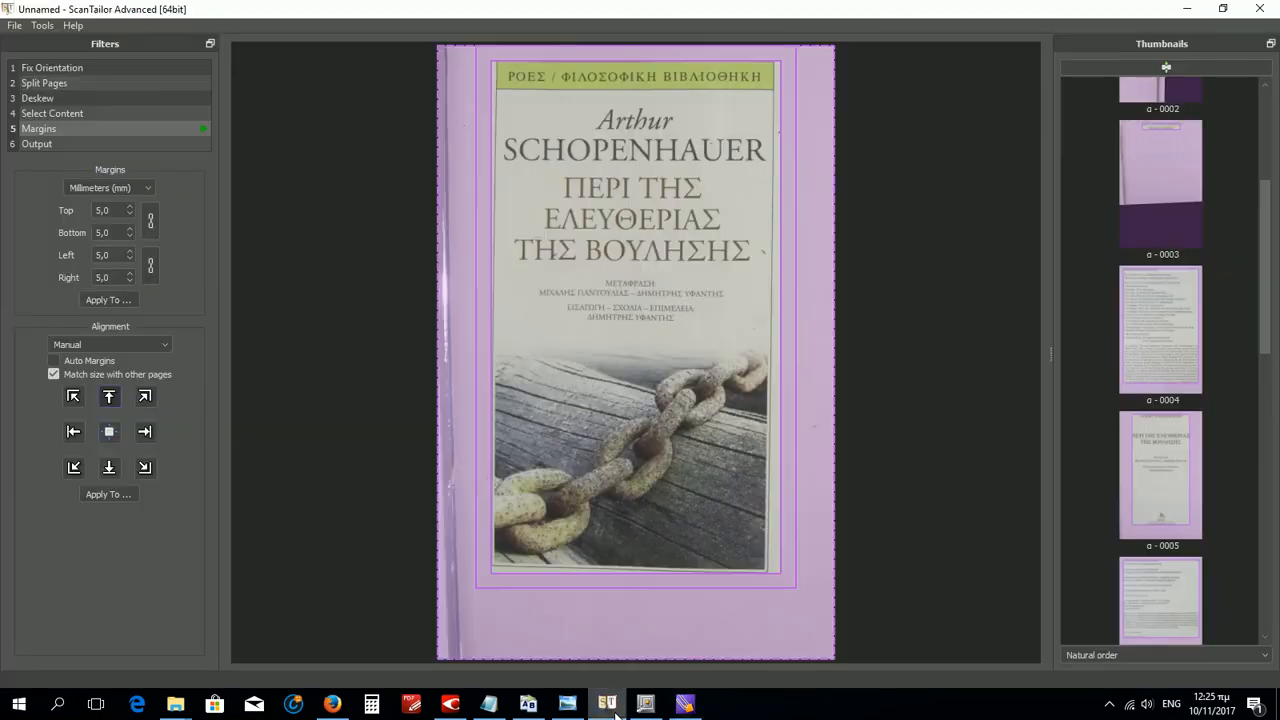
left_click(125, 142)
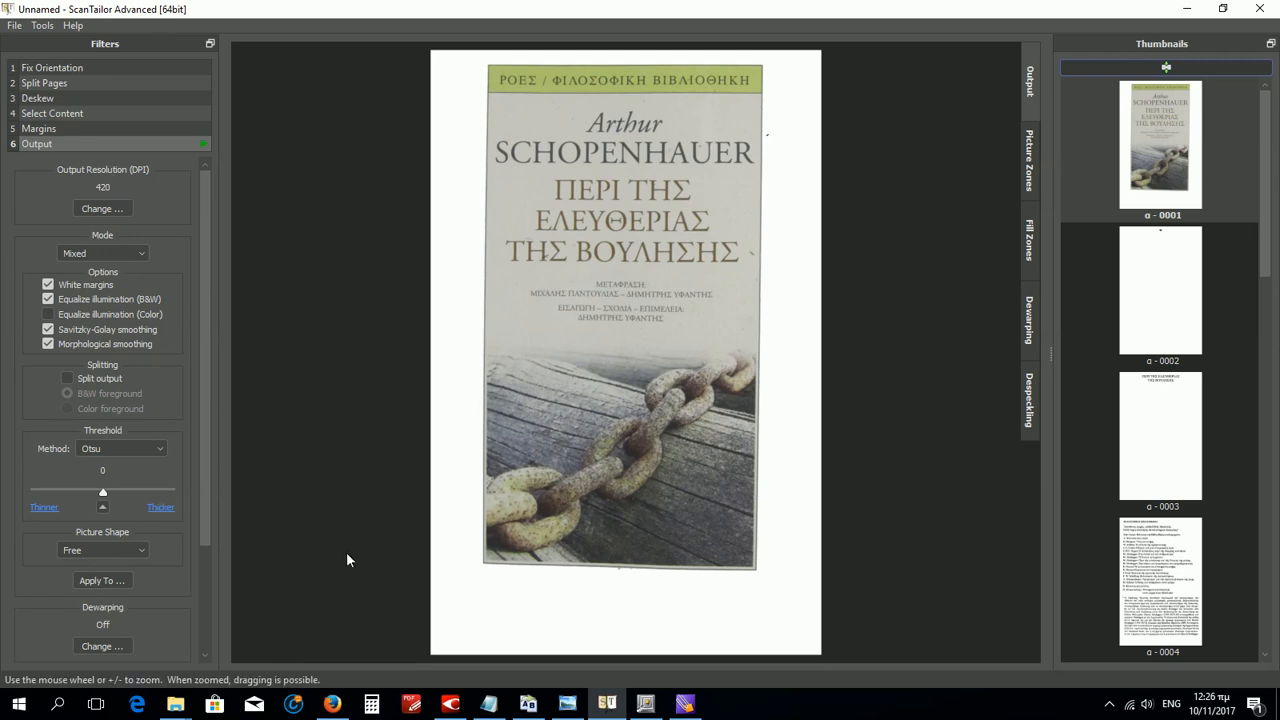
left_click(1109, 707)
mouse_move(1125, 672)
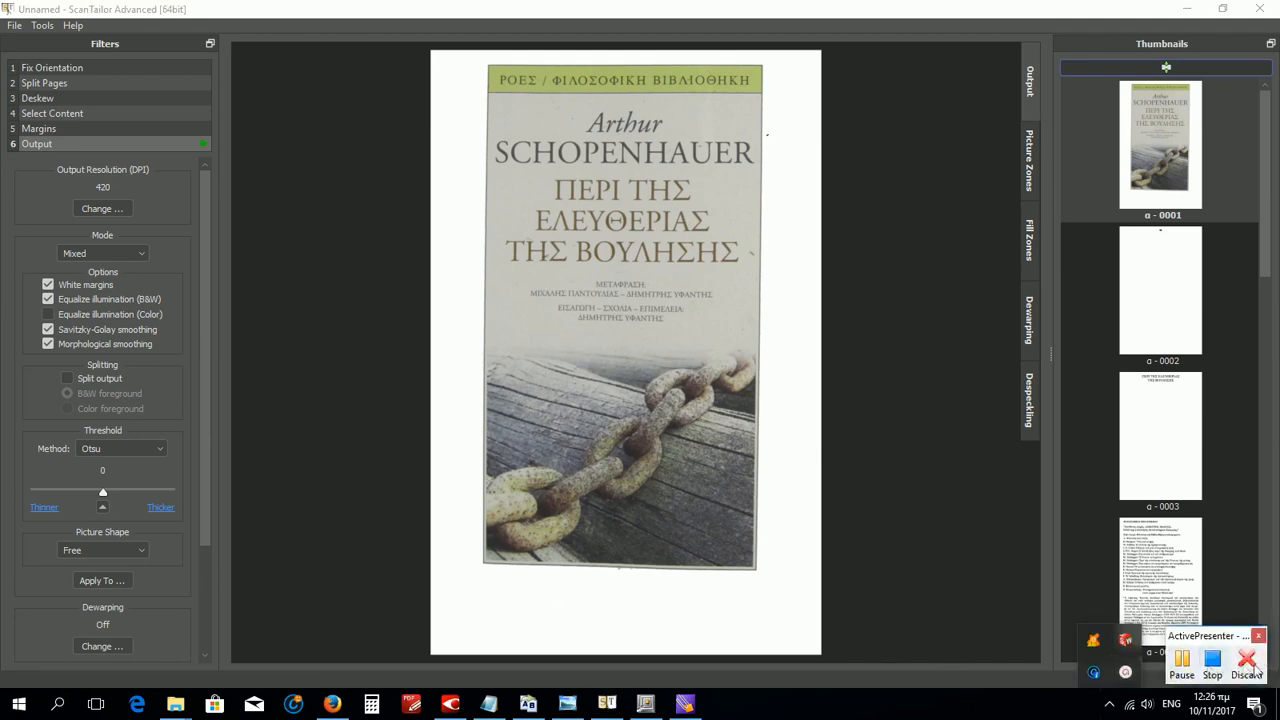